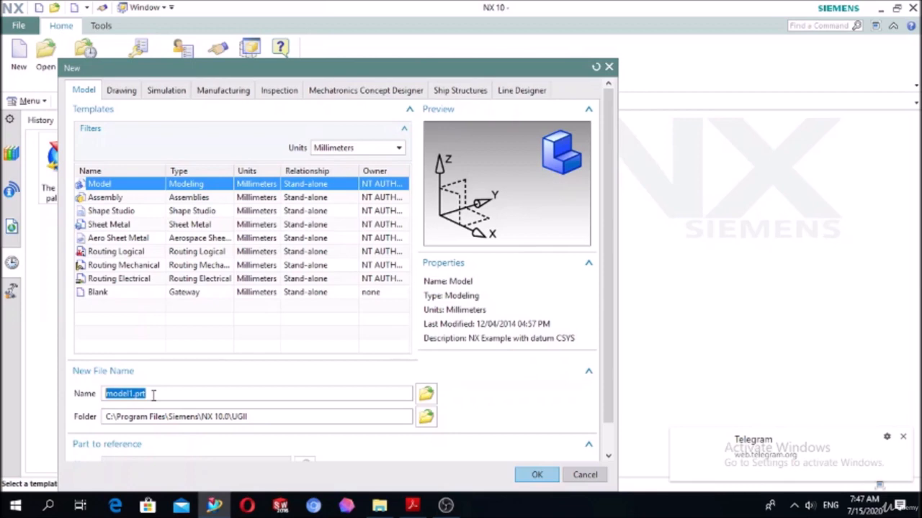
- Create a new millimetre Model part named exercise 6, and review the flange drawing in the NX CAD-2.pdf file in Acrobat Reader
text(cxercise 6)
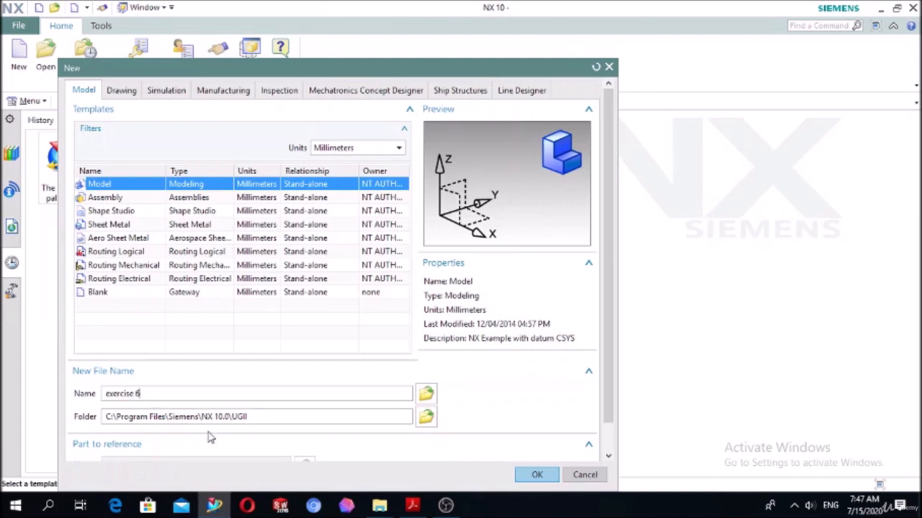
click(537, 475)
click(408, 508)
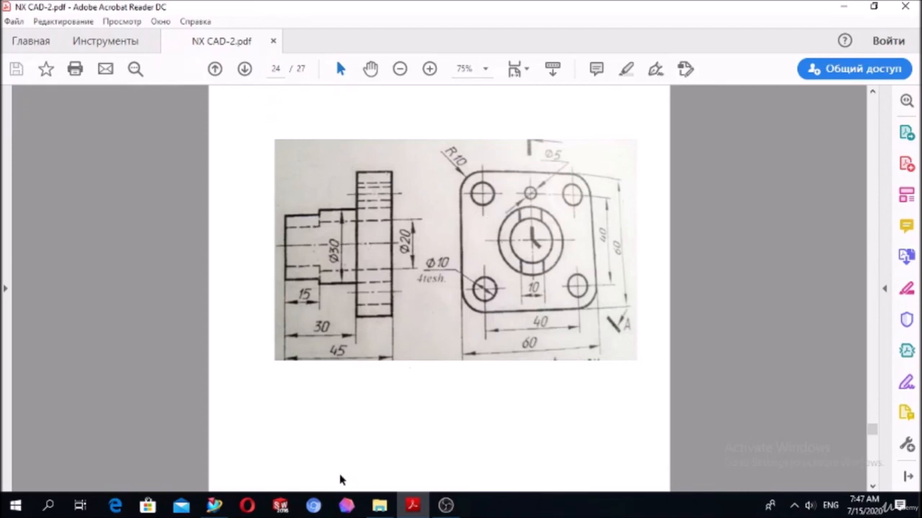
click(216, 508)
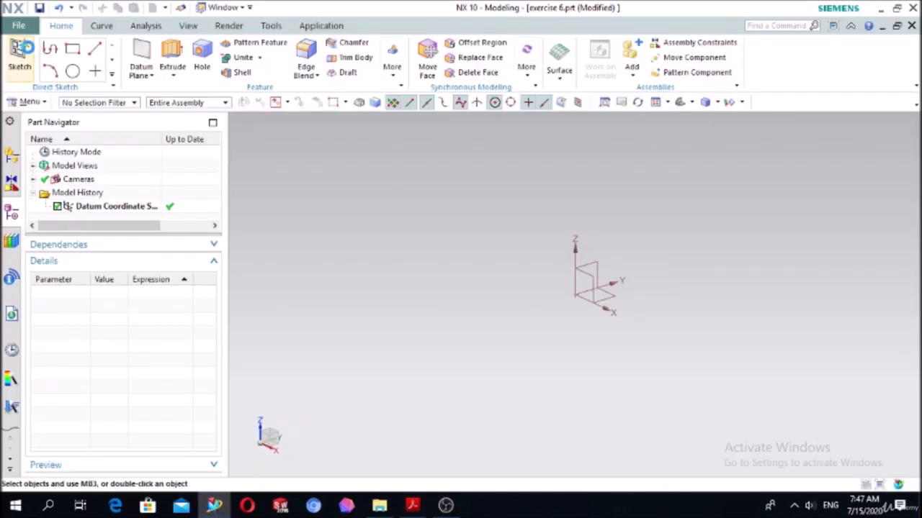
- Start a sketch in NX on the XY plane of the datum coordinate system
click(20, 58)
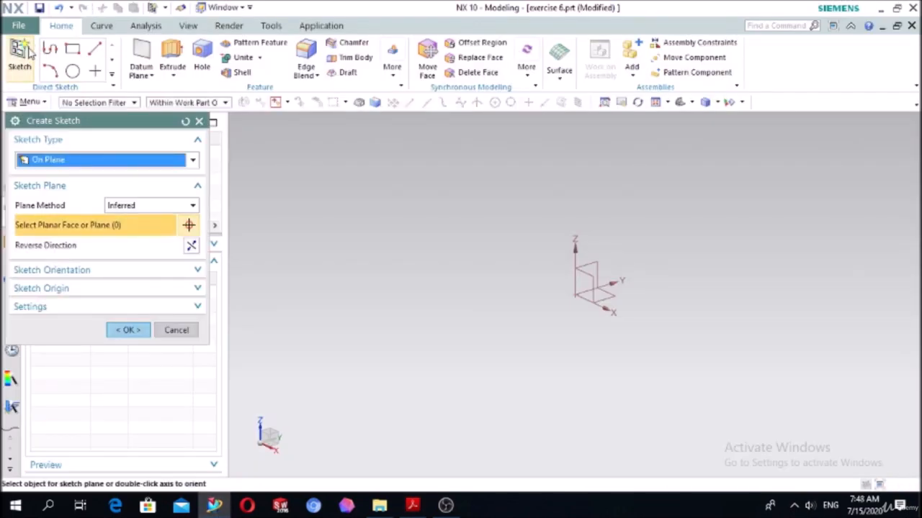
click(620, 299)
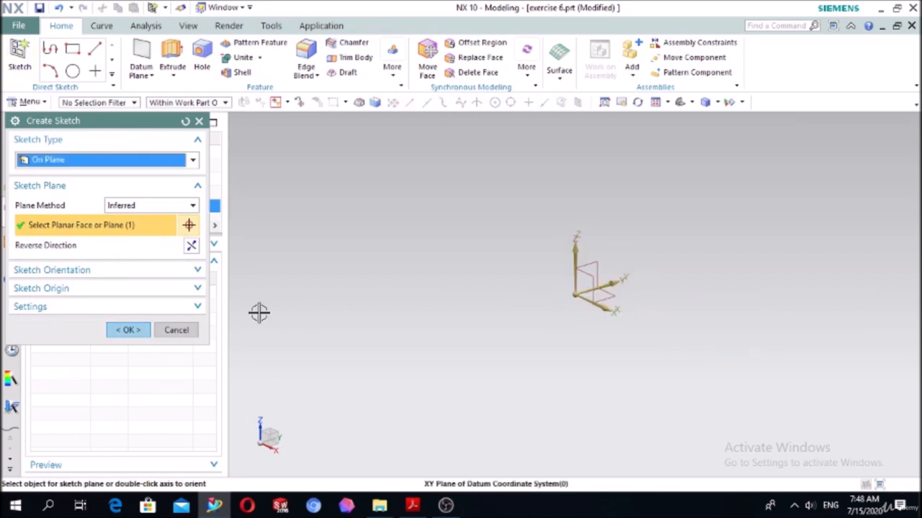
click(127, 330)
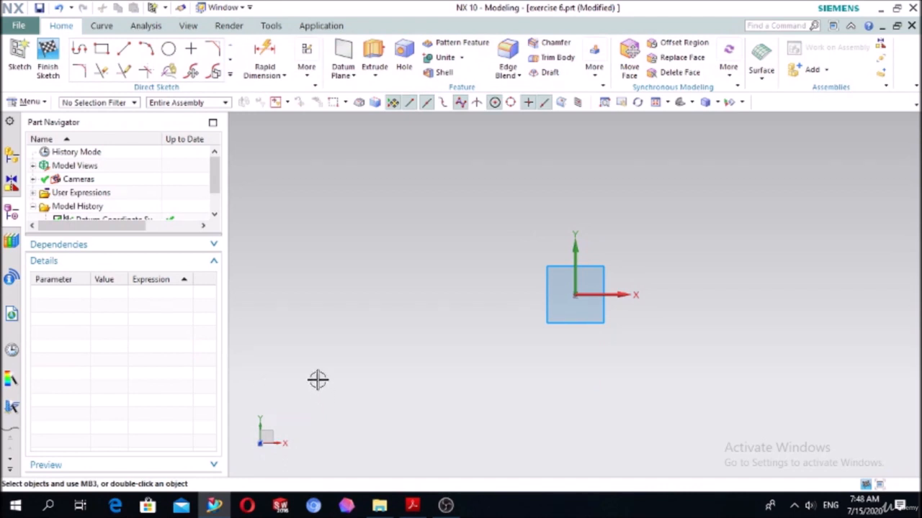
- Sketch a rectangle from its centre at the origin, about 160 mm wide and 58 mm high
click(100, 50)
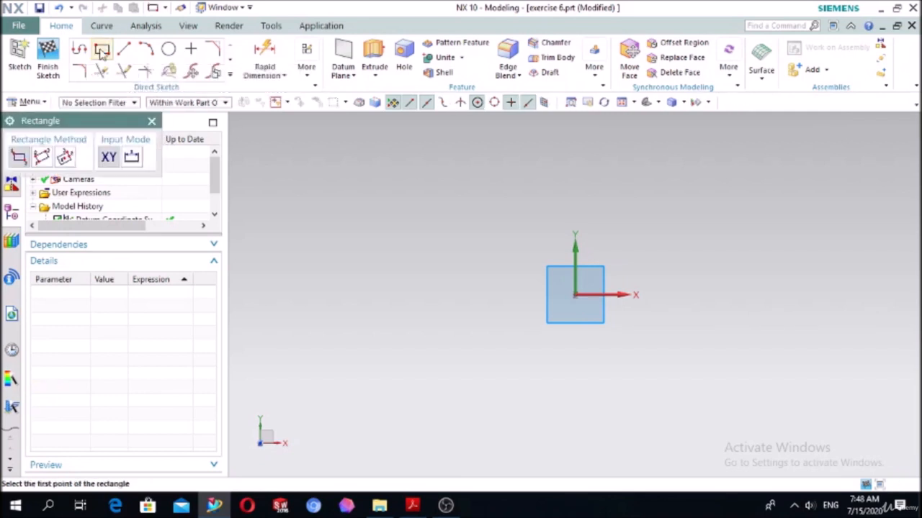
click(65, 158)
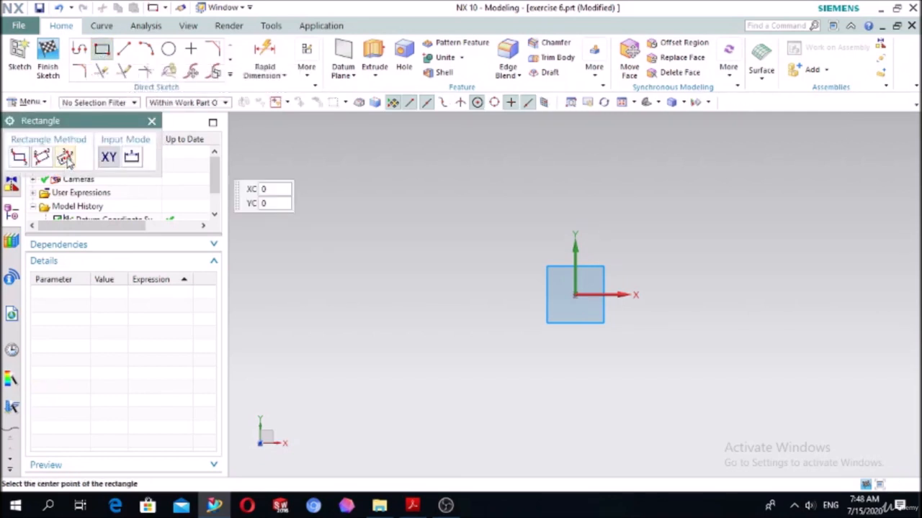
click(575, 295)
click(743, 235)
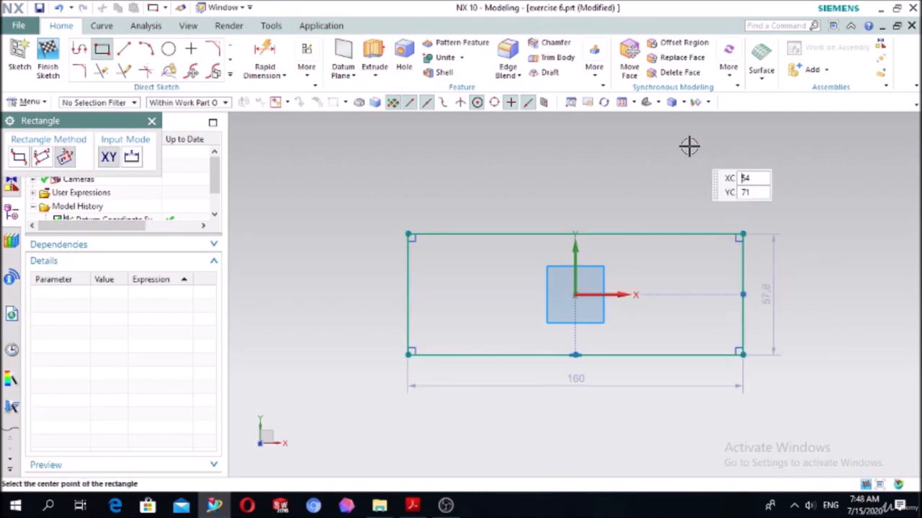
key(Escape)
- Check the plate size in the PDF drawing and dimension the rectangle's width as 60 mm
click(421, 507)
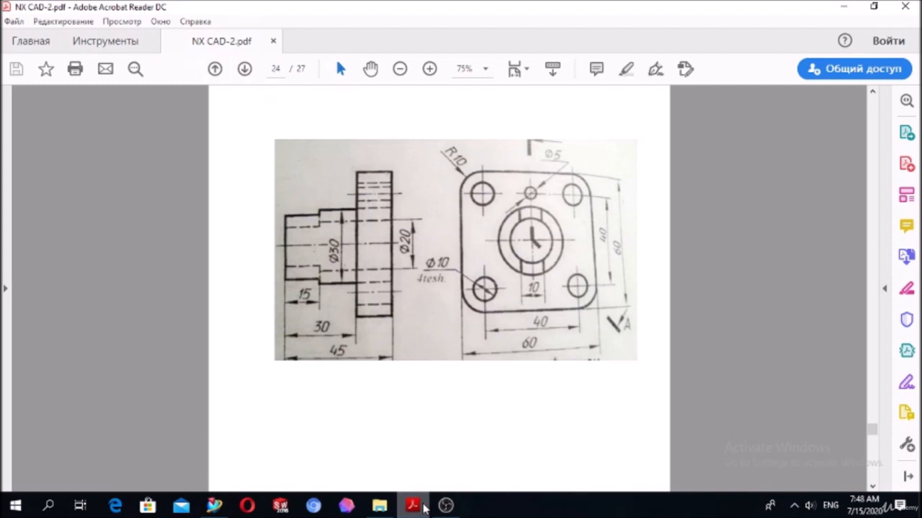
click(424, 507)
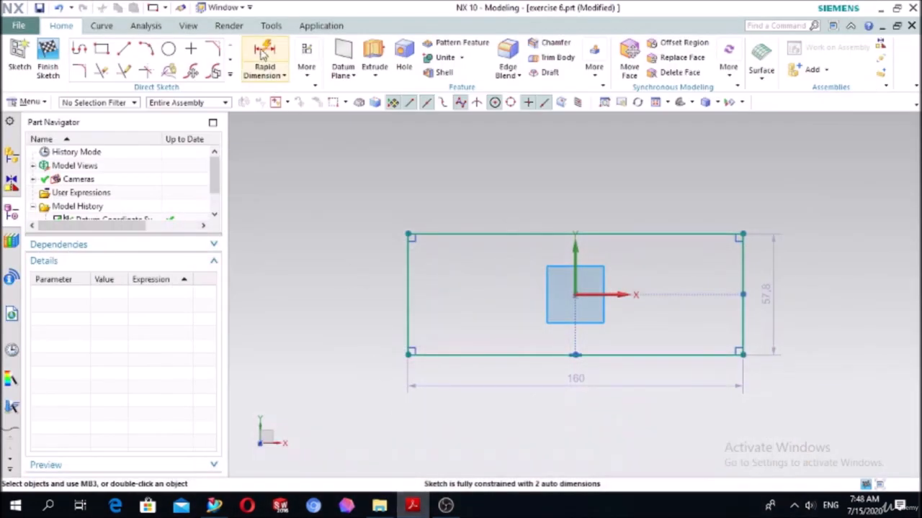
click(265, 54)
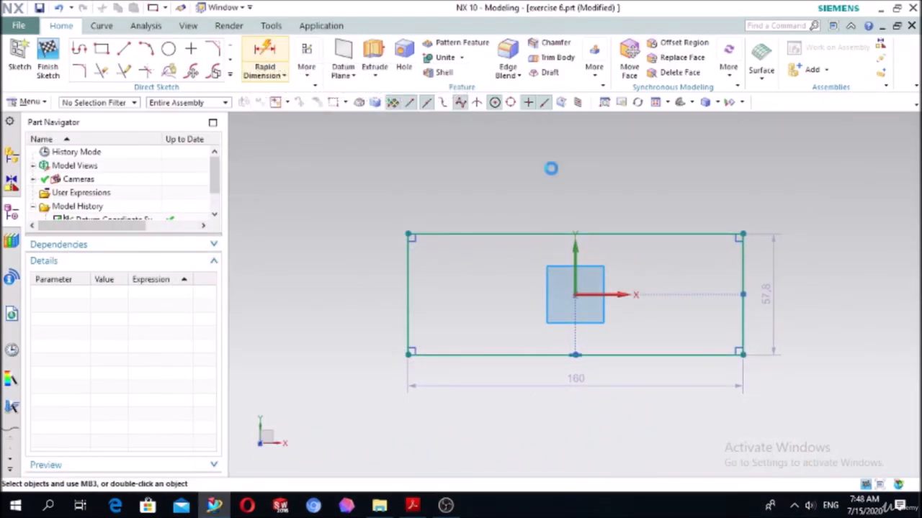
click(512, 236)
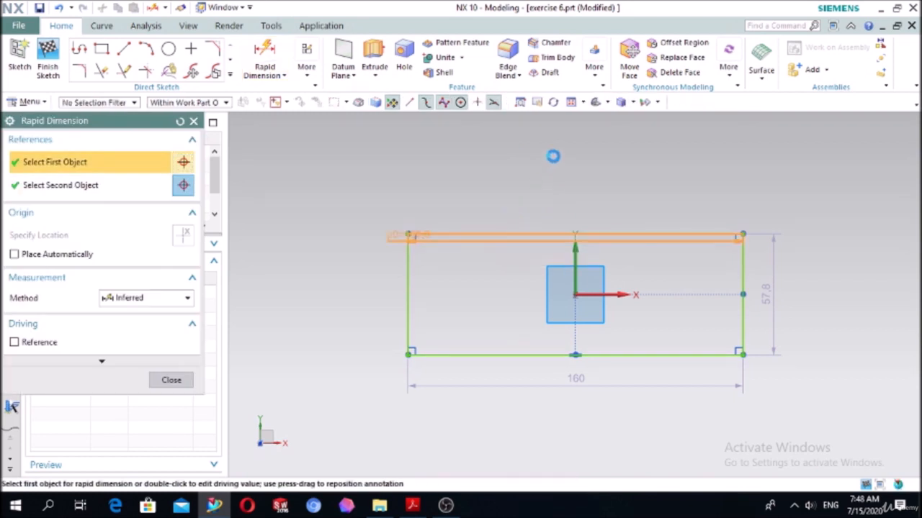
click(557, 154)
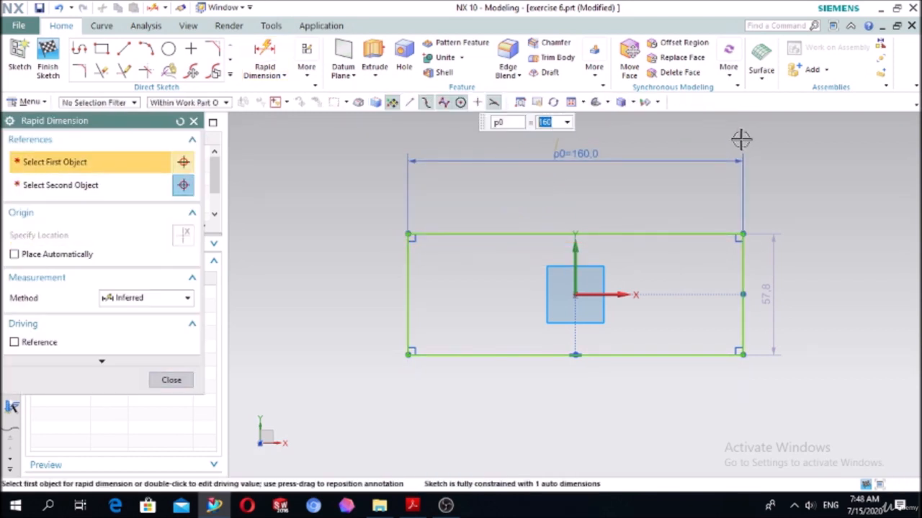
text(60)
key(Return)
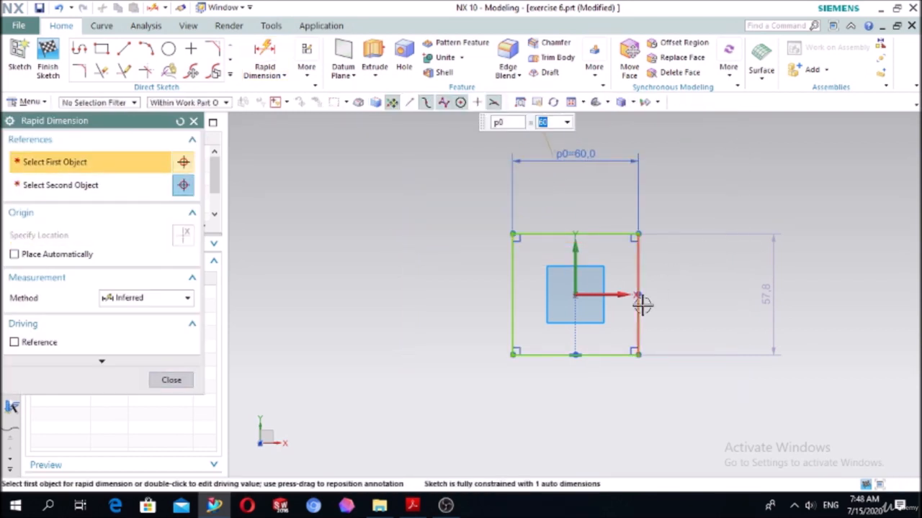
- Dimension the rectangle's height as 60 mm
click(641, 305)
click(716, 301)
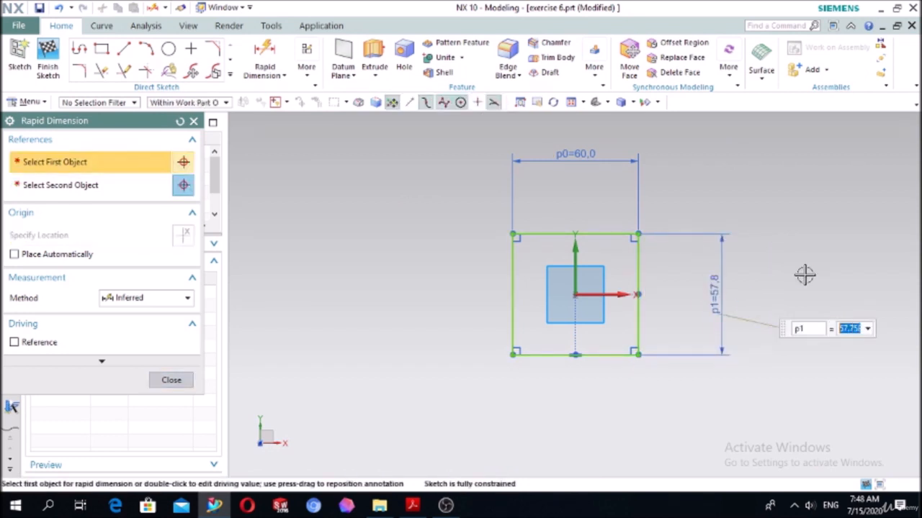
text(60)
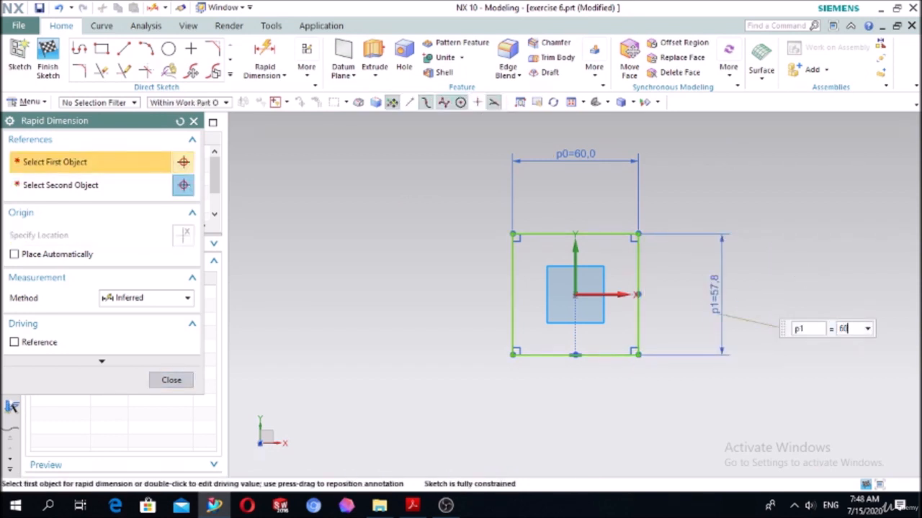
key(Return)
click(172, 382)
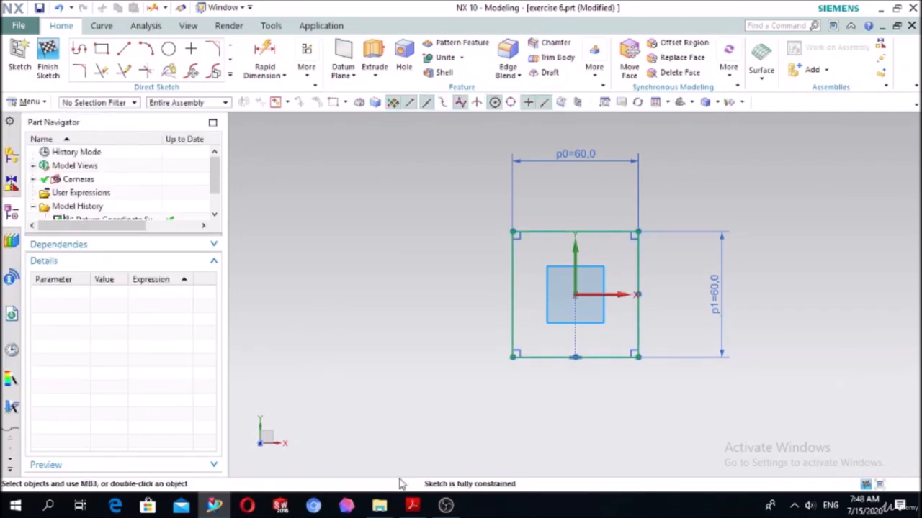
- Check the corner radius in the PDF drawing and fillet the rectangle's two upper corners with a 10 mm radius
click(413, 506)
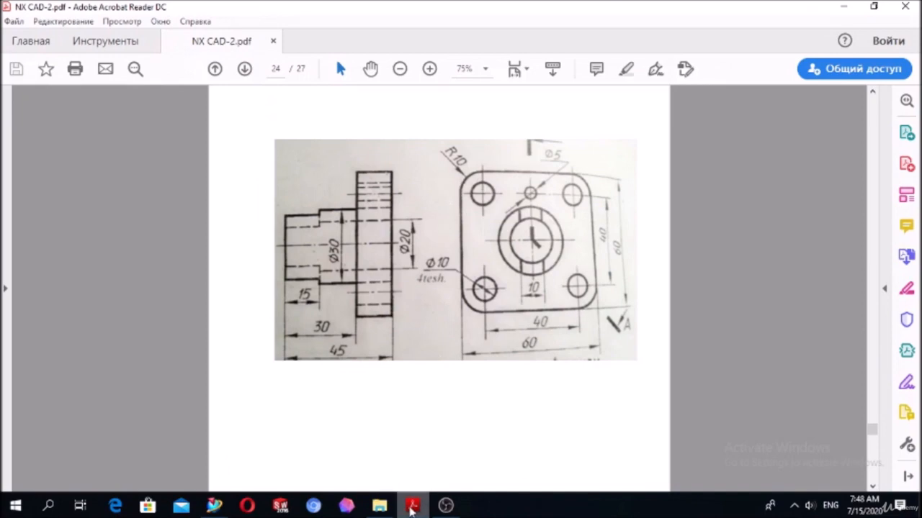
click(412, 506)
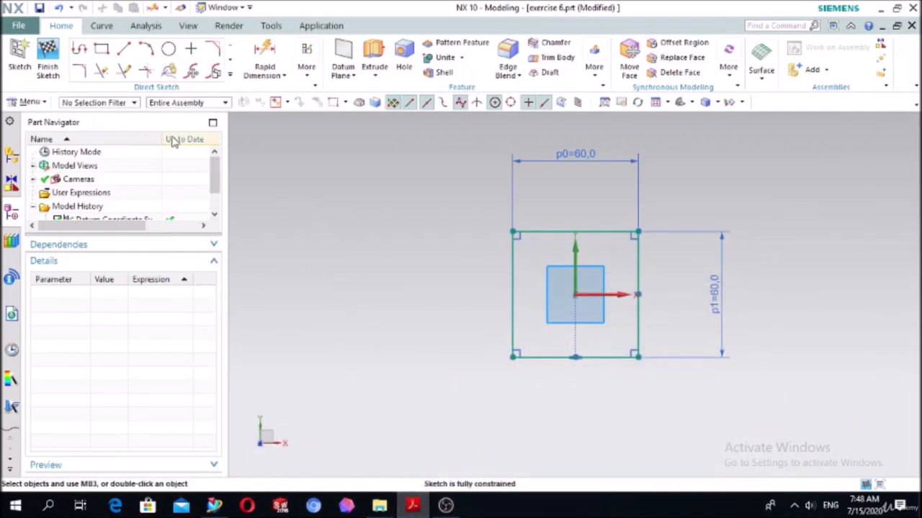
click(83, 72)
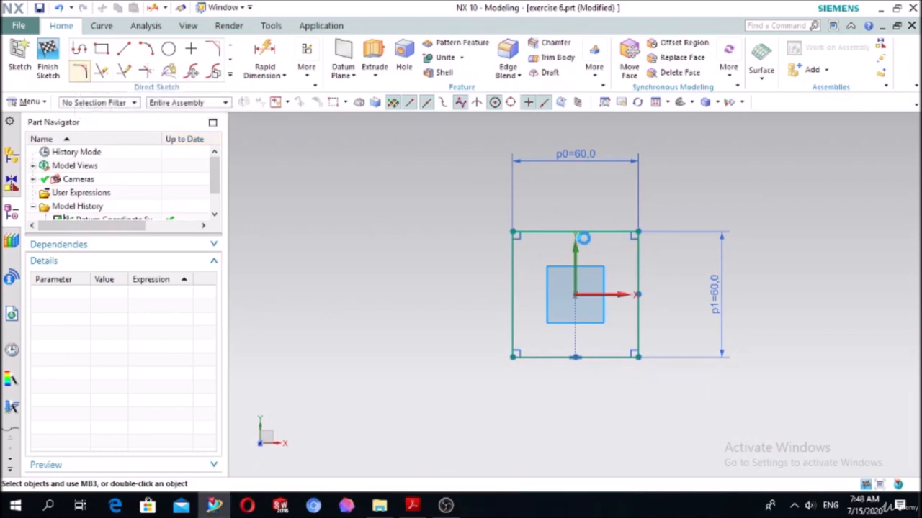
click(526, 234)
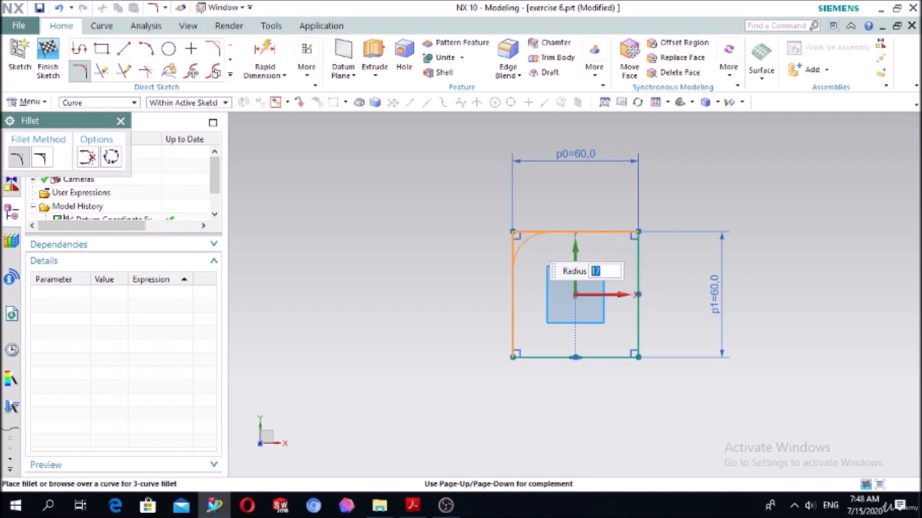
click(527, 235)
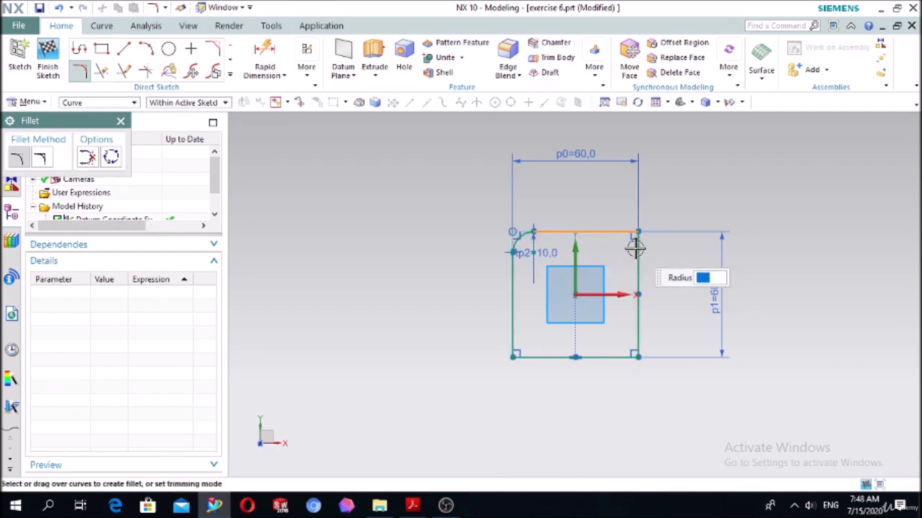
click(628, 237)
text(1)
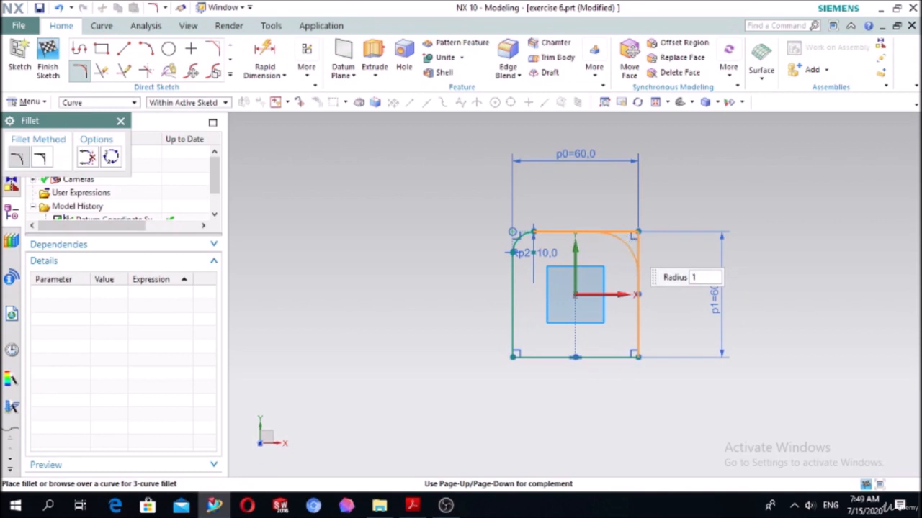
text(0)
key(Return)
- Try a 13 mm fillet on the rectangle's lower-left corner, and undo it
scroll(522, 352, up, 4)
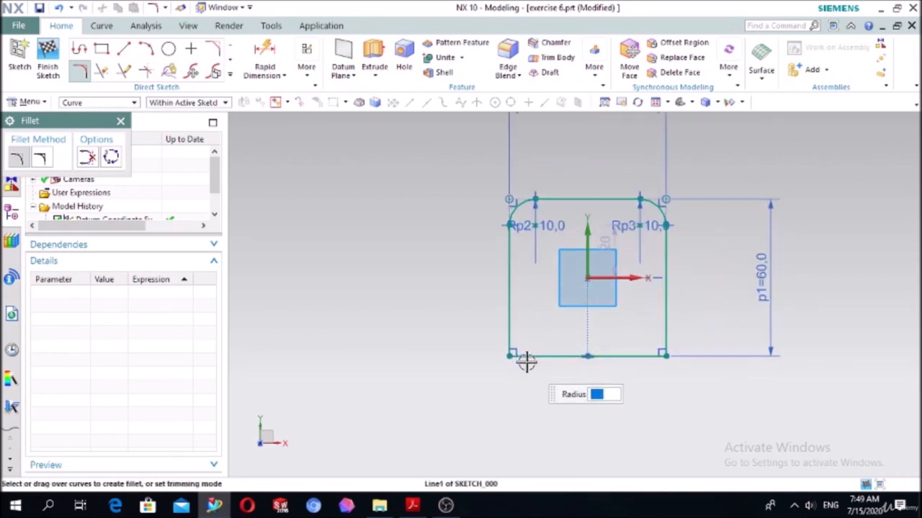
click(504, 335)
click(520, 352)
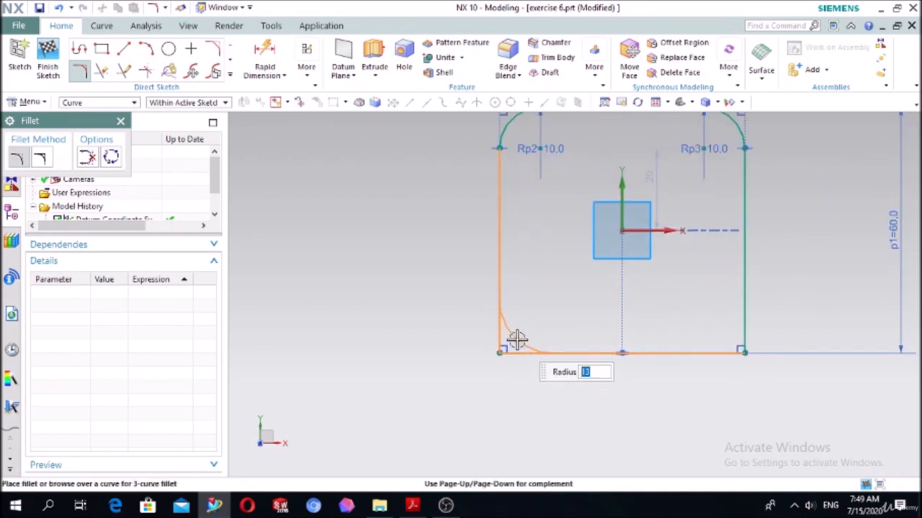
text(13)
key(Return)
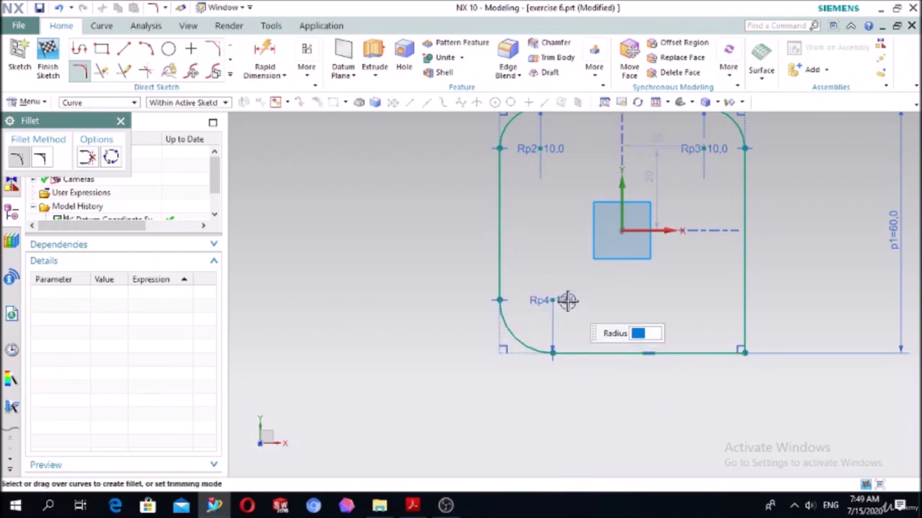
key(ctrl+z)
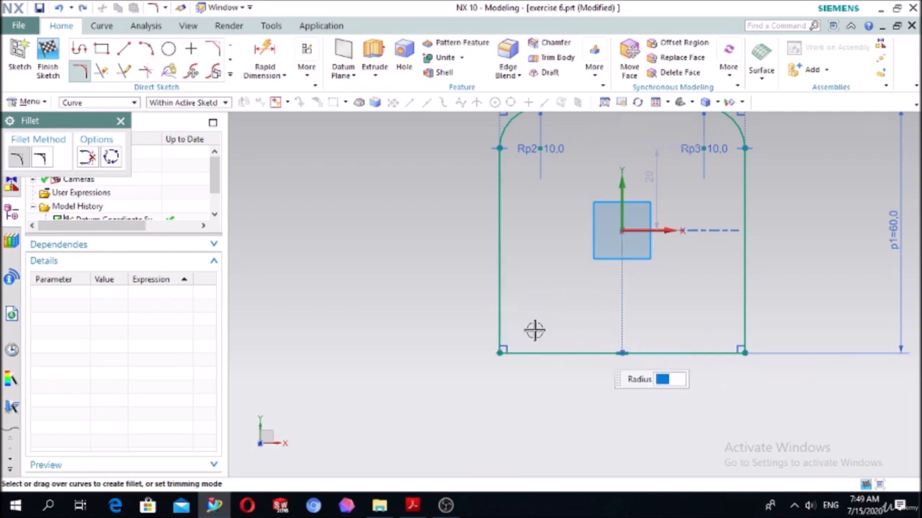
- Fillet the rectangle's lower-left and lower-right corners with a 10 mm radius
click(501, 319)
click(522, 354)
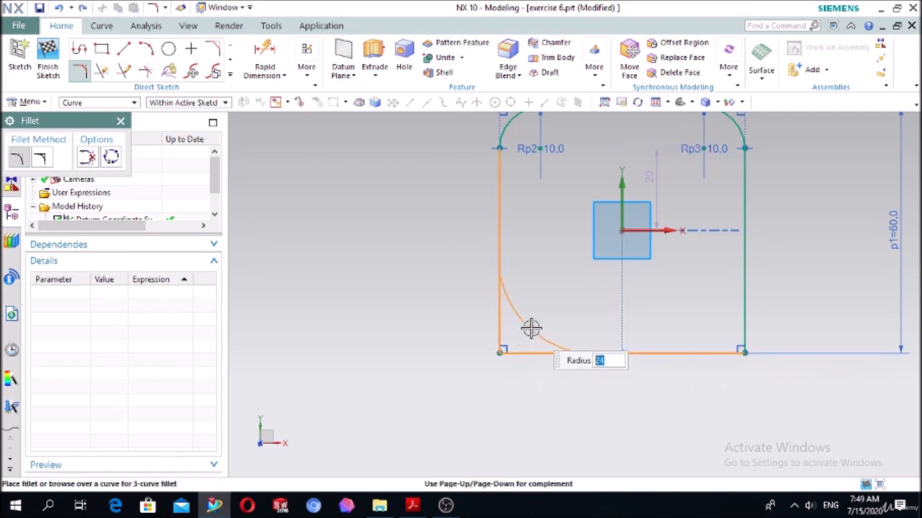
text(10)
click(530, 324)
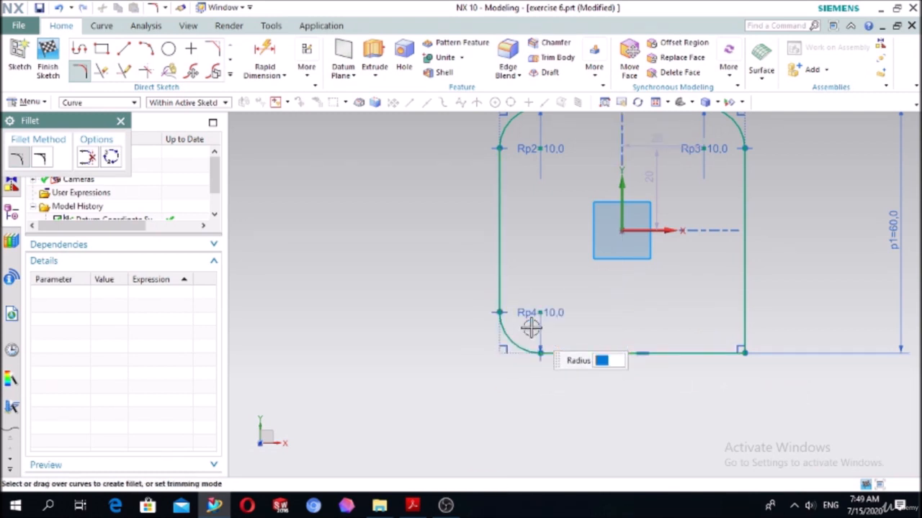
click(712, 353)
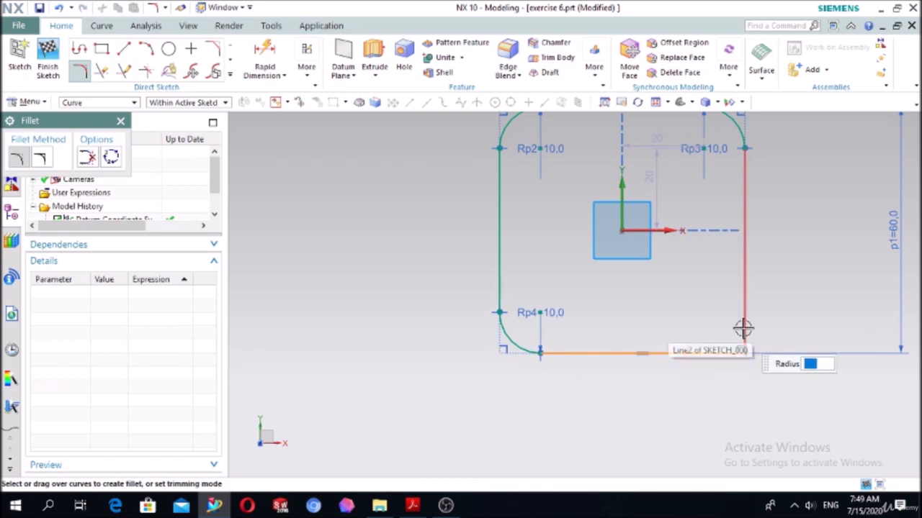
click(744, 327)
text(10)
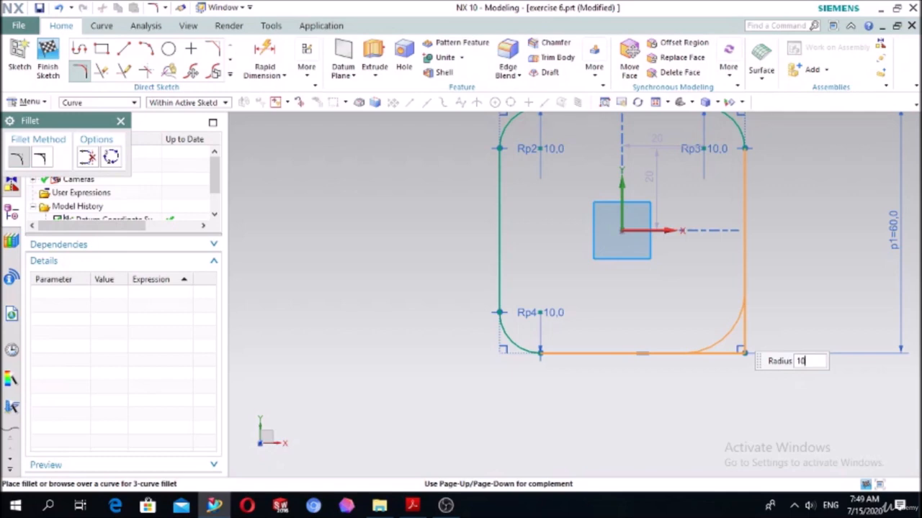
click(730, 329)
scroll(753, 290, down, 3)
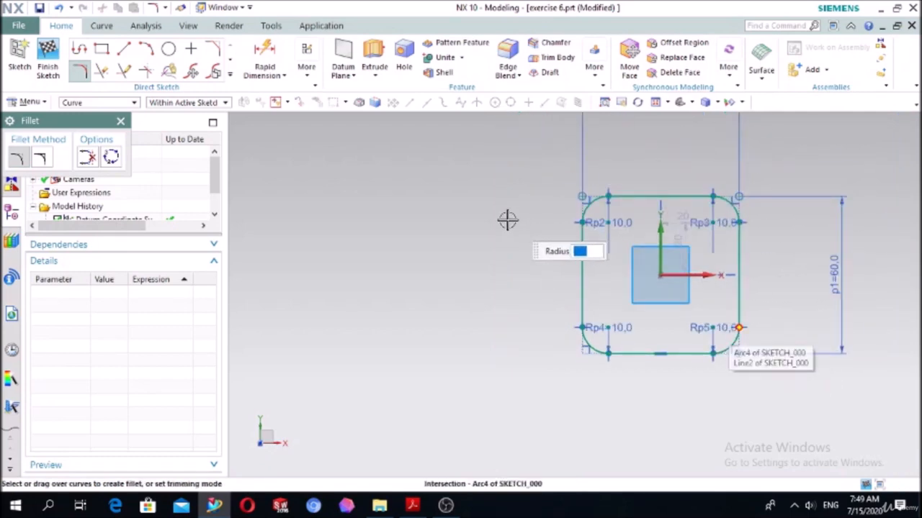
scroll(508, 220, down, 1)
scroll(705, 216, down, 1)
scroll(722, 166, up, 2)
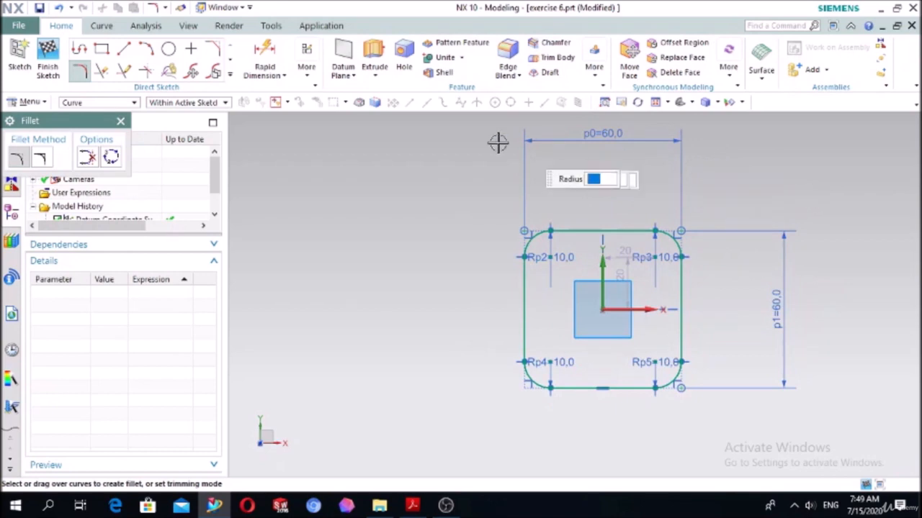
- Draw a 10 mm diameter circle centred on the upper-left corner fillet's arc centre
key(Escape)
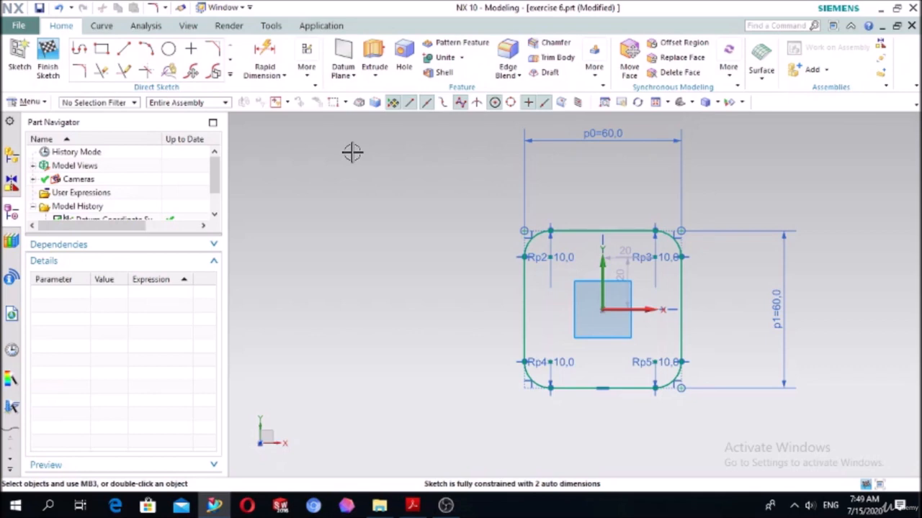
click(170, 51)
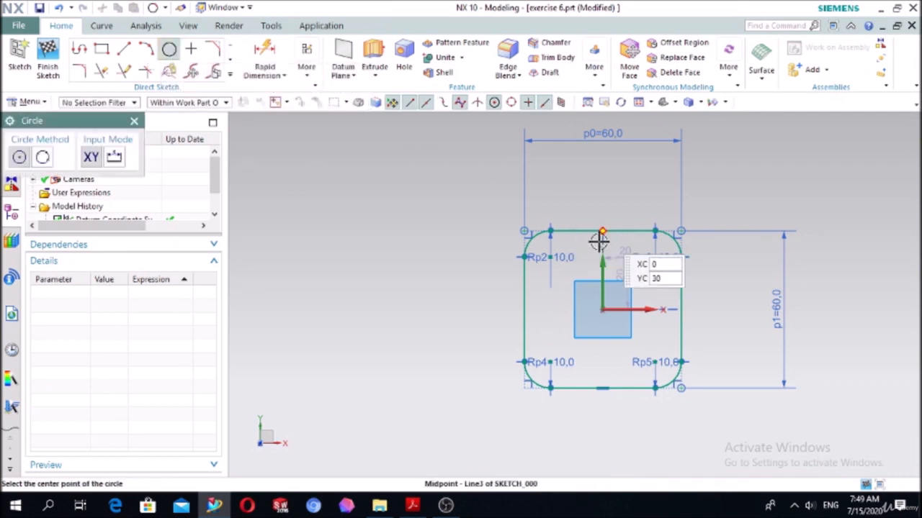
scroll(598, 239, up, 2)
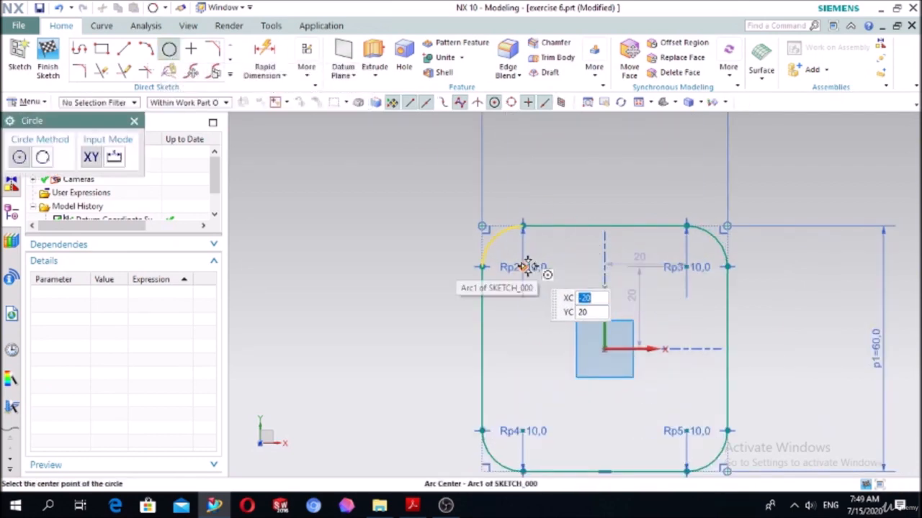
click(525, 267)
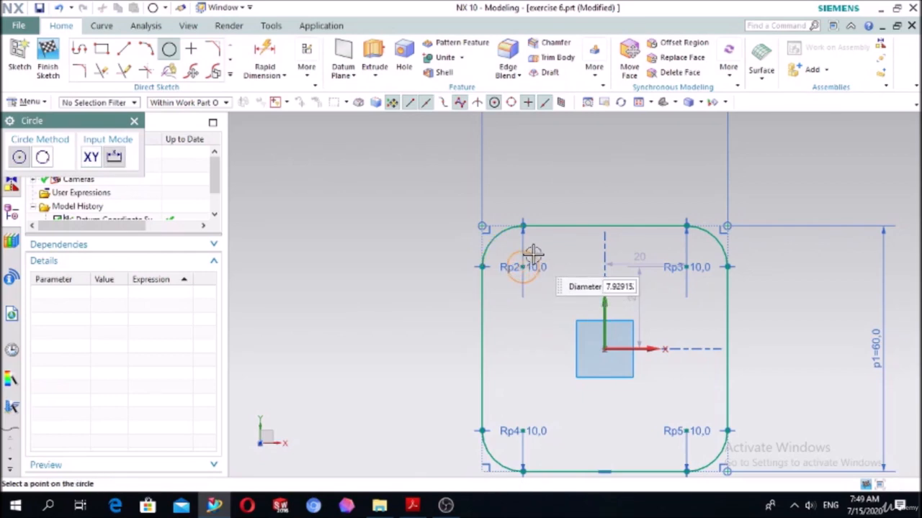
text(1)
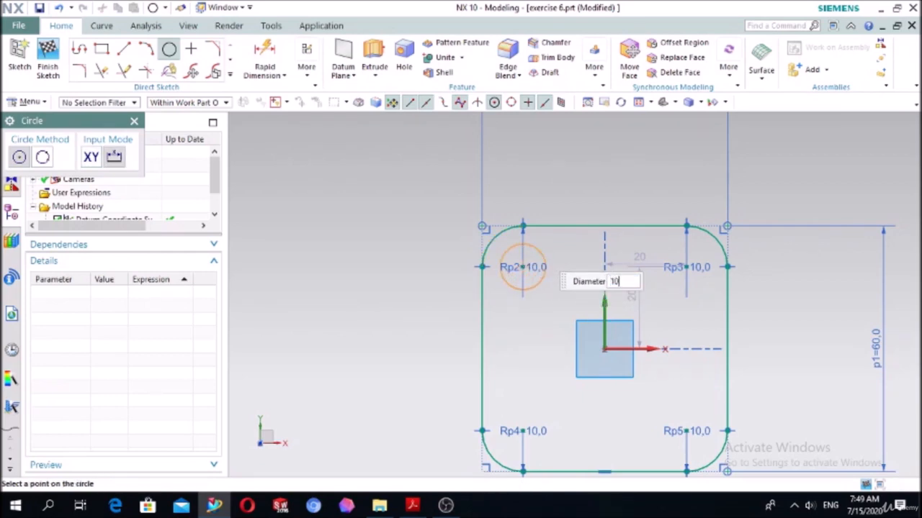
text(0)
key(Return)
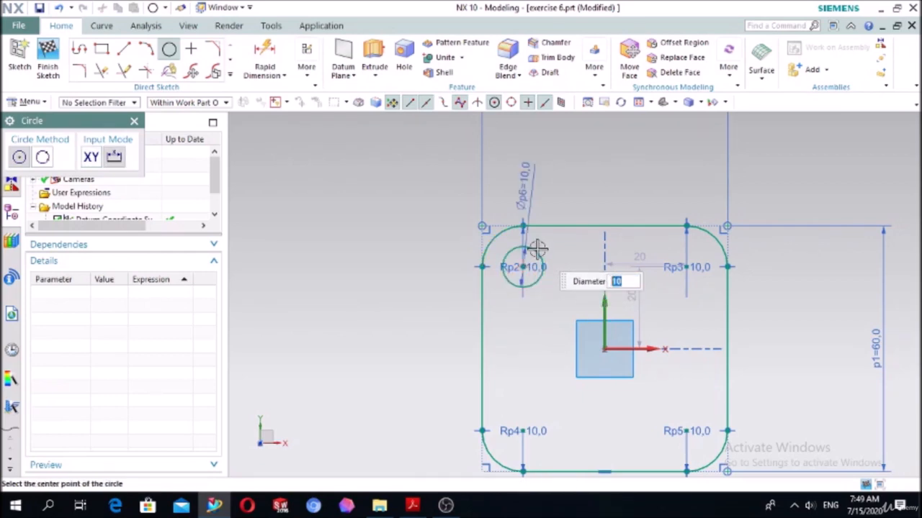
- Add 10 mm diameter circles at the arc centres of the other three corner fillets
click(688, 267)
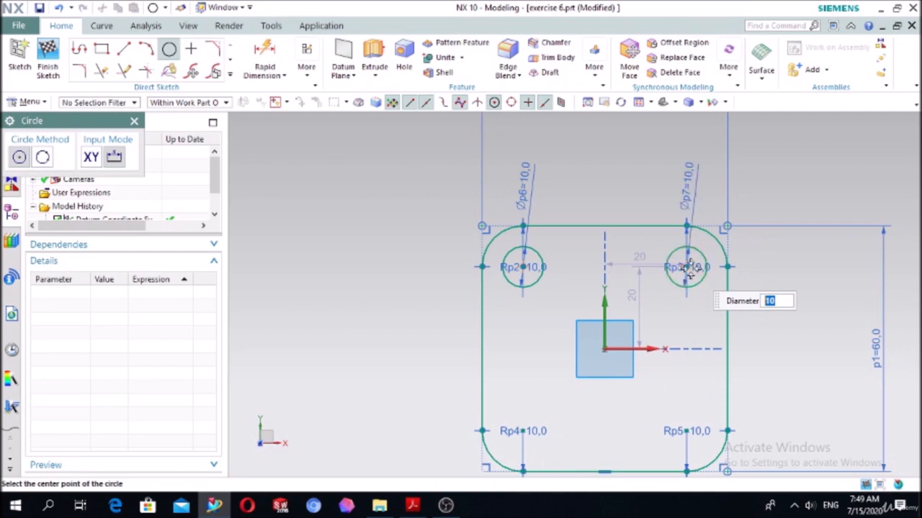
click(686, 431)
click(523, 431)
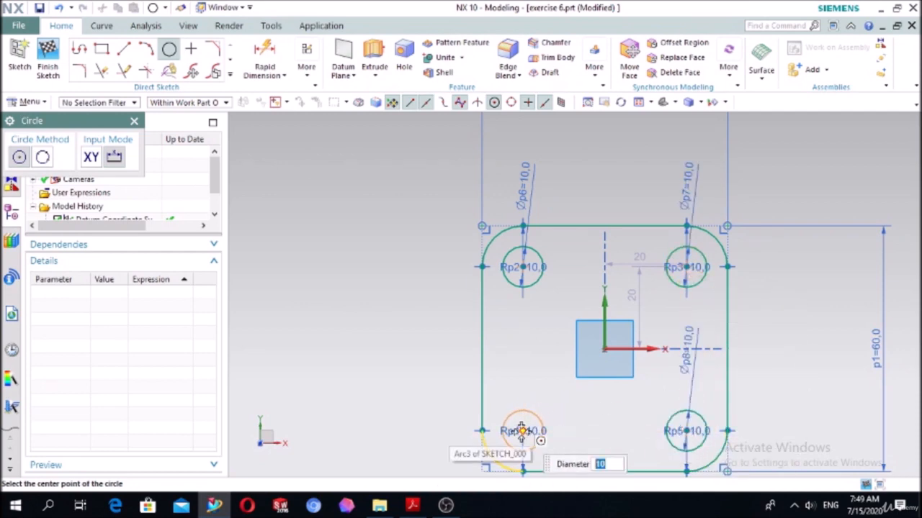
key(Escape)
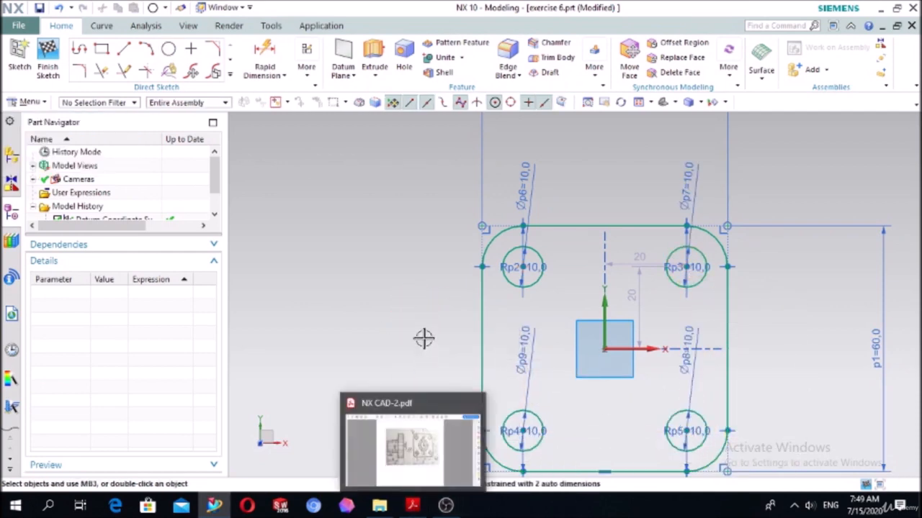
- Check the small hole in the PDF drawing and draw a 5 mm diameter circle between the two upper holes, level with their centres
click(413, 508)
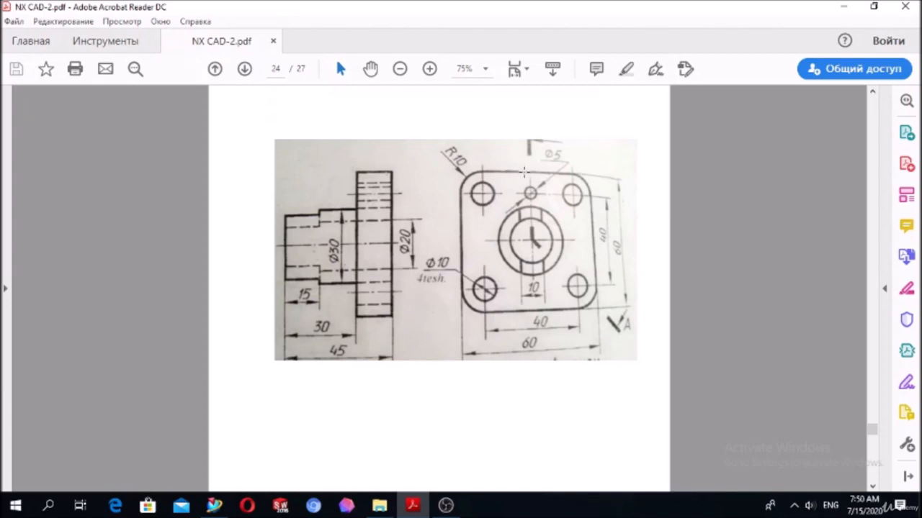
key(alt+Tab)
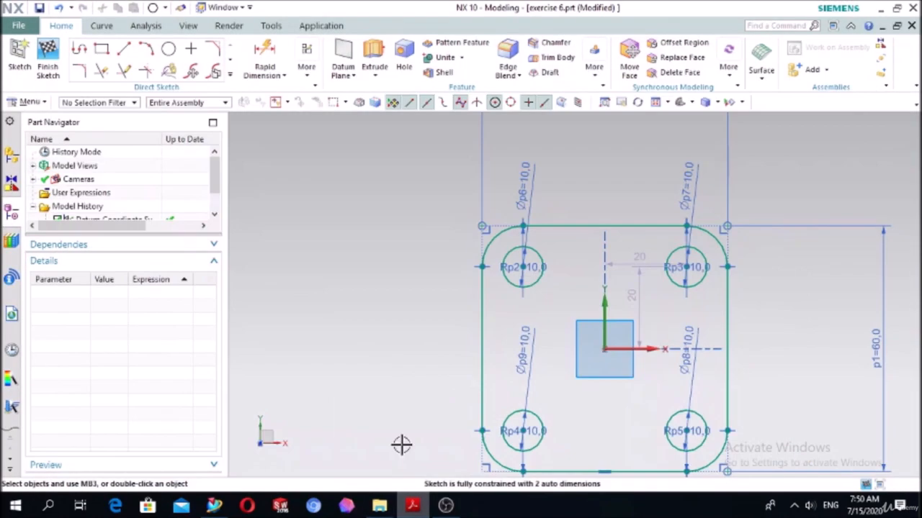
click(170, 50)
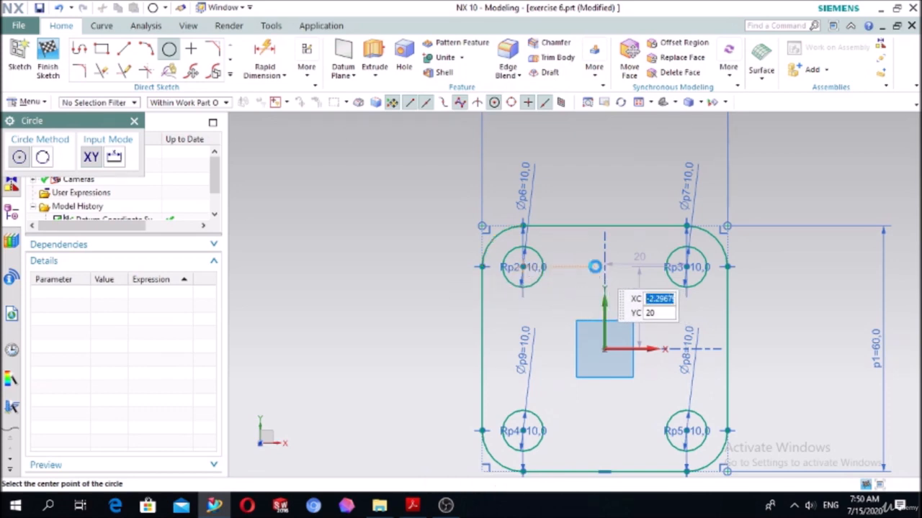
click(598, 264)
text(5)
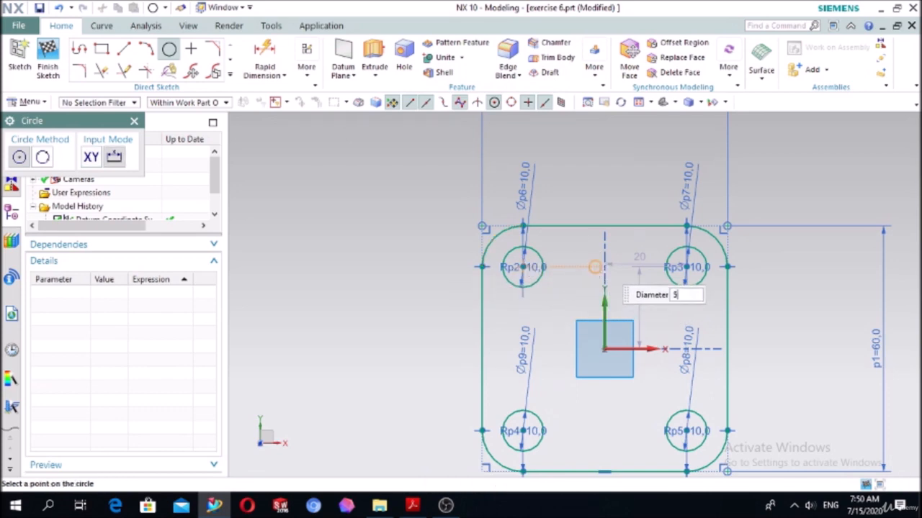
key(Return)
key(Escape)
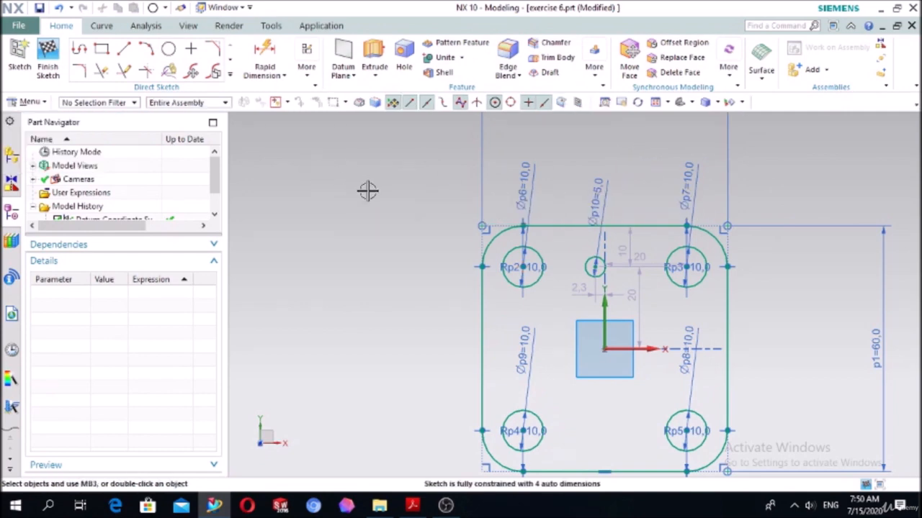
- Constrain the 5 mm circle's centre to the midpoint of the plate's upper edge
key(c)
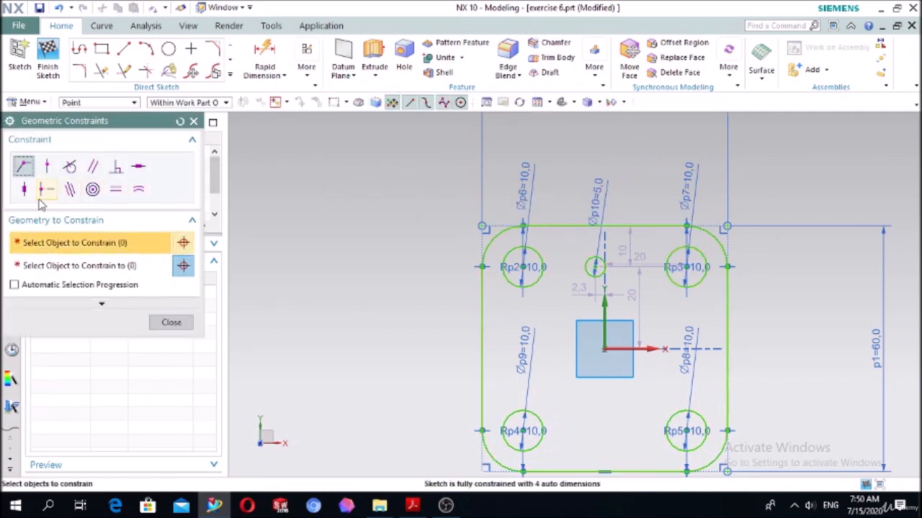
click(44, 192)
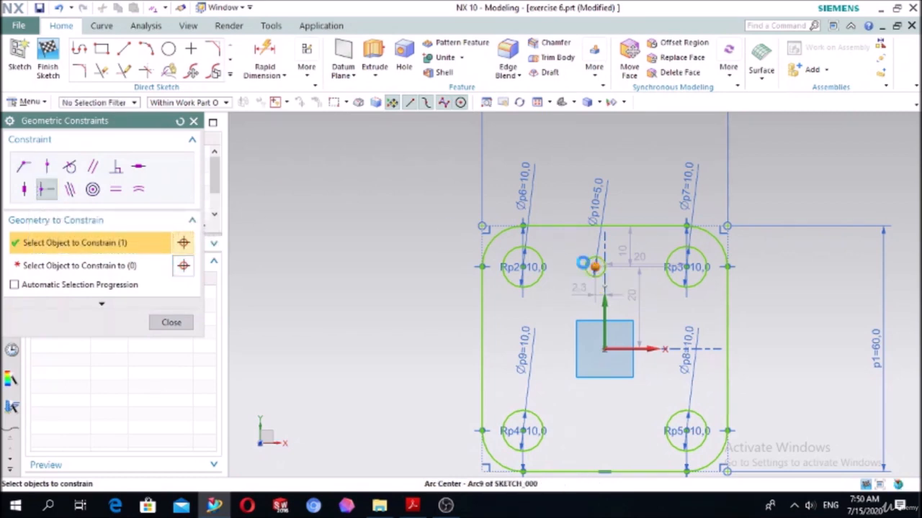
click(593, 267)
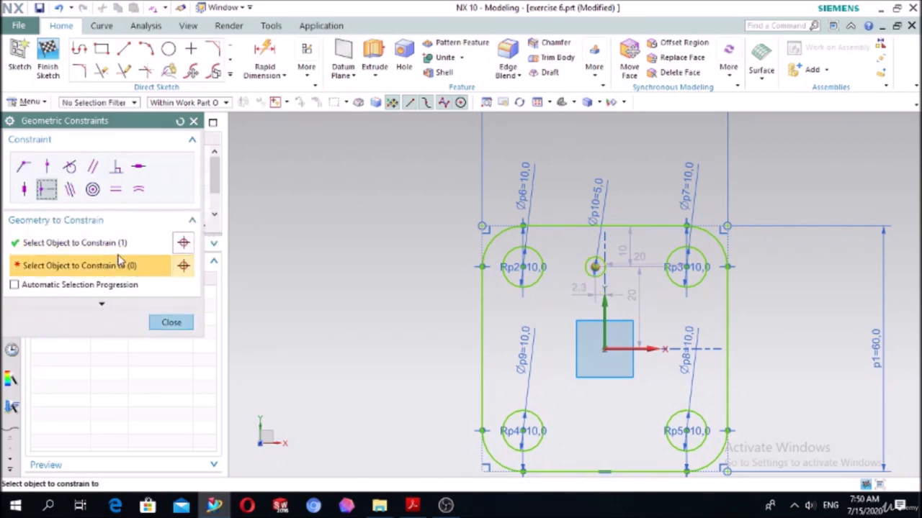
click(571, 219)
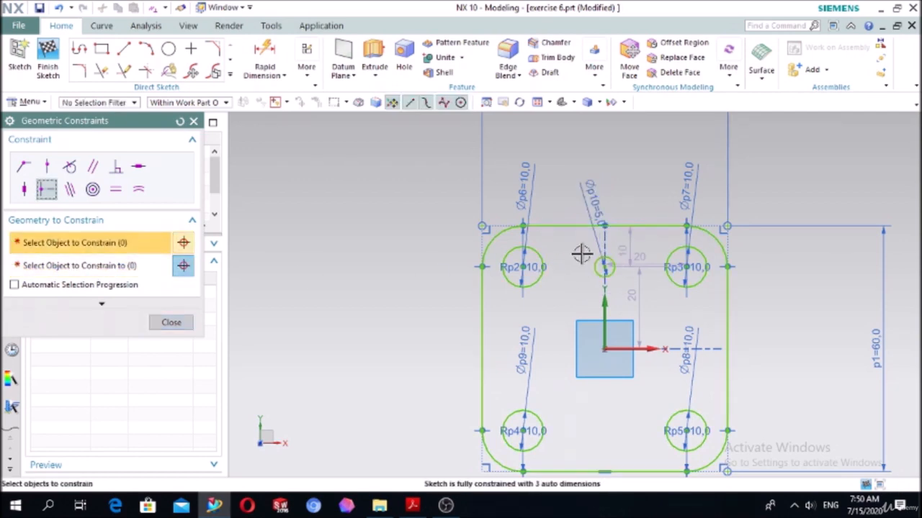
click(173, 322)
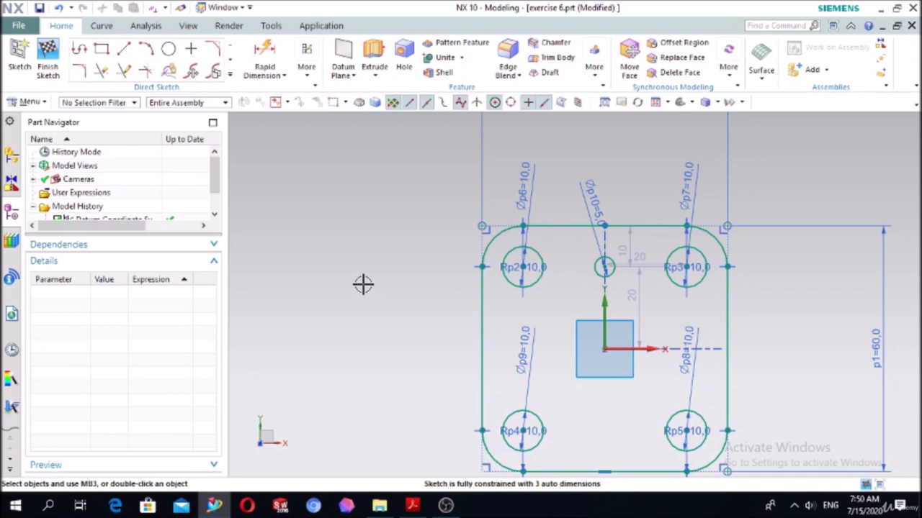
- Check the flange thickness in the PDF drawing and extrude the plate sketch with its holes by 15 mm
click(417, 505)
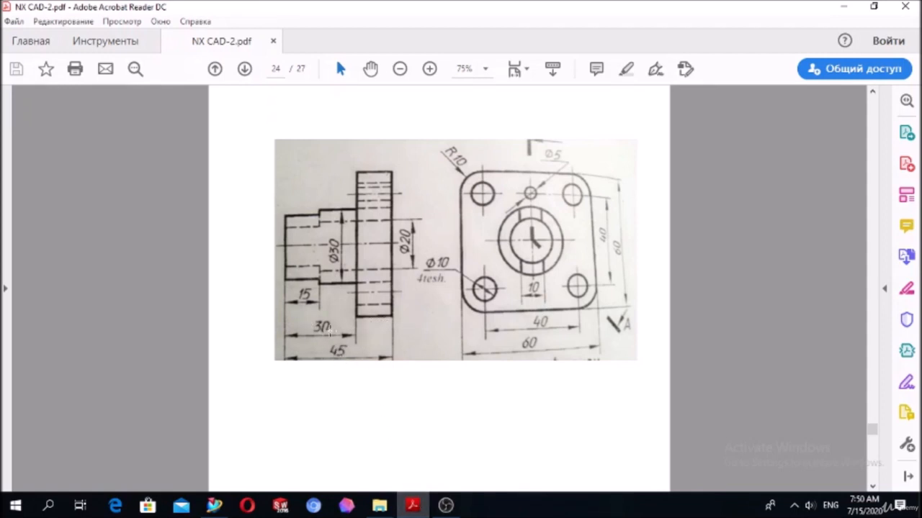
click(414, 508)
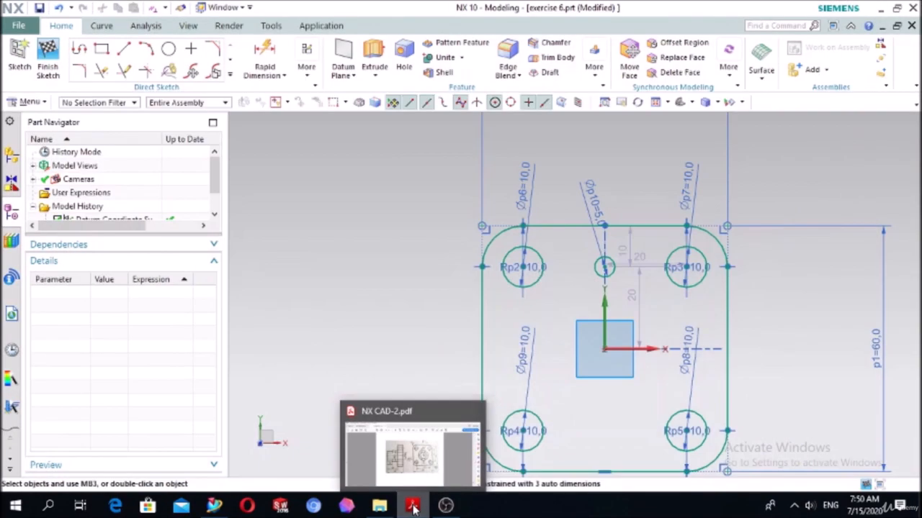
click(374, 58)
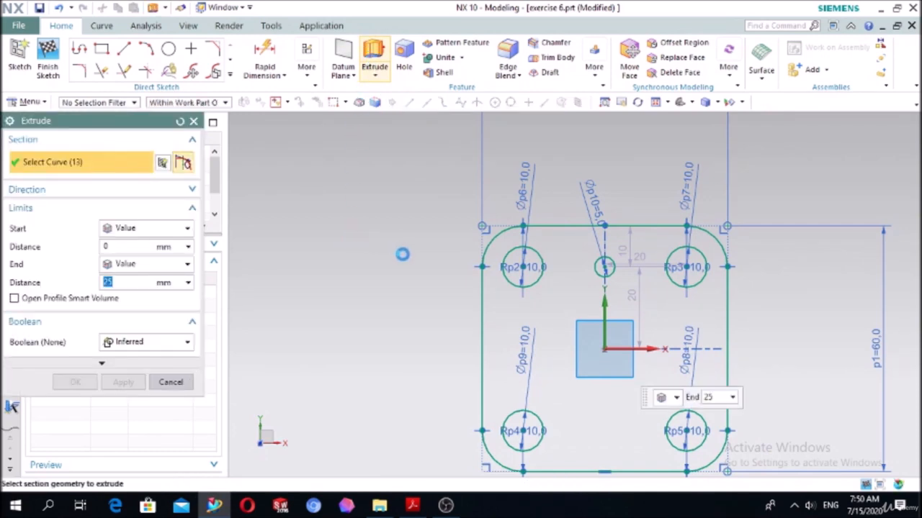
scroll(403, 256, down, 3)
middle_drag(403, 264, 394, 228)
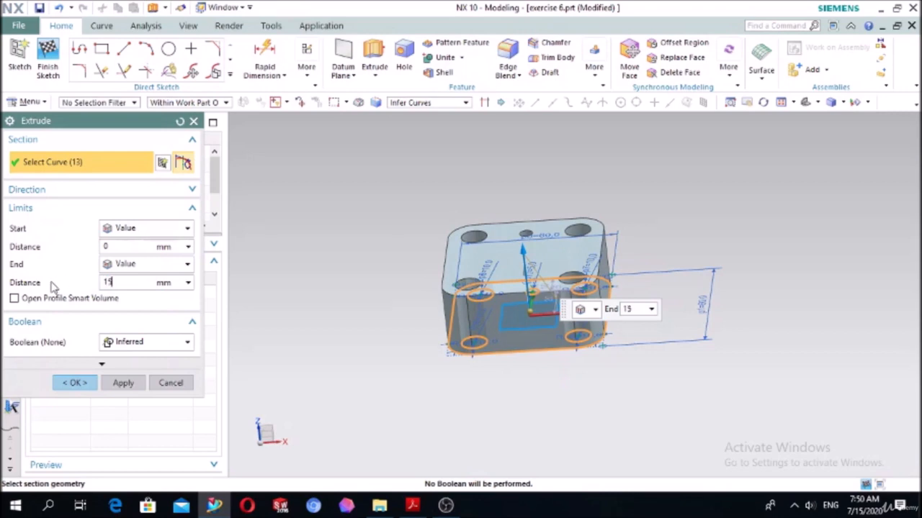
click(77, 384)
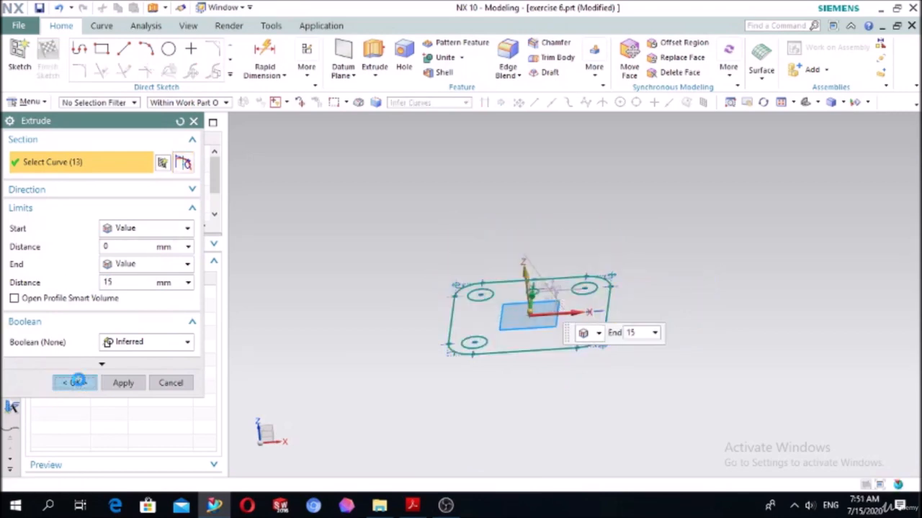
middle_drag(378, 280, 369, 317)
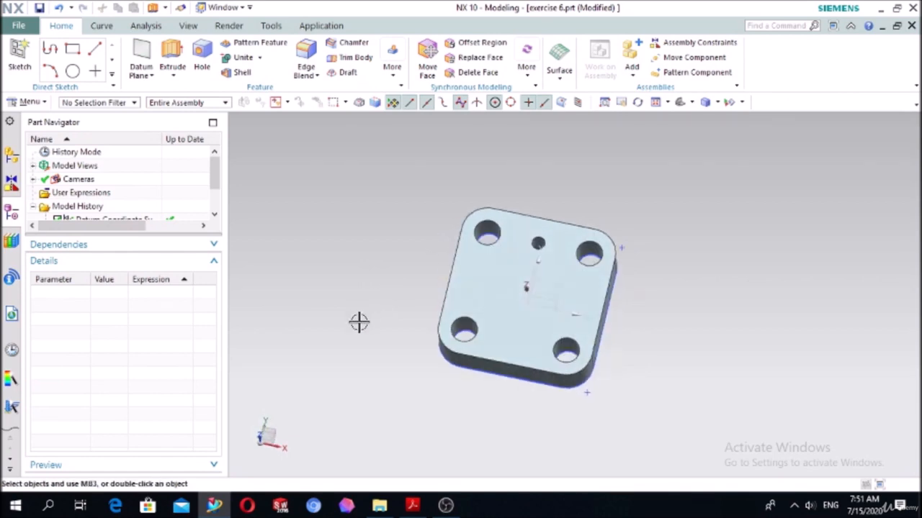
- Check the boss in the PDF drawing and start a new sketch on the plate's upper face
click(413, 506)
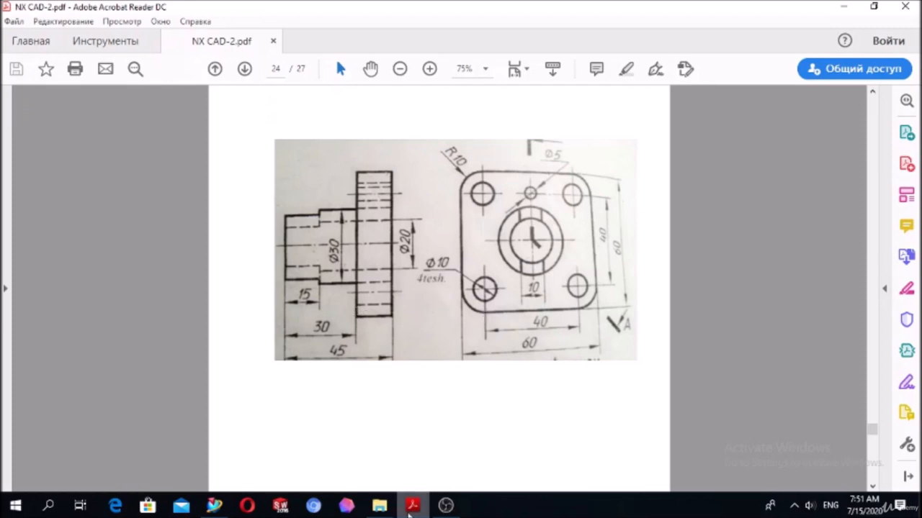
click(413, 507)
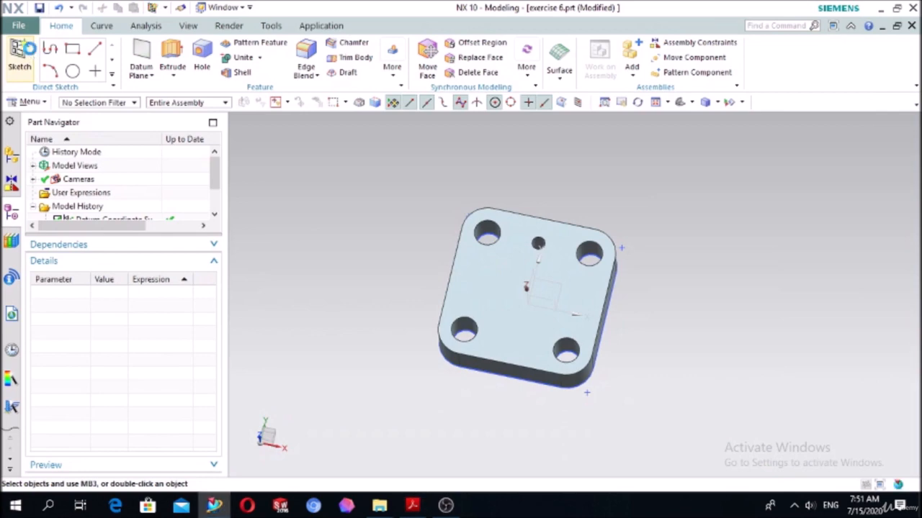
click(21, 56)
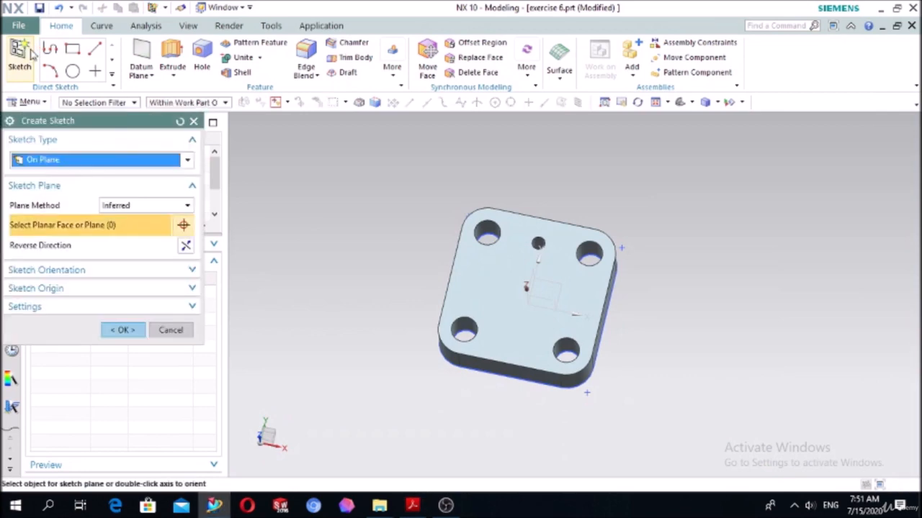
click(469, 280)
click(126, 328)
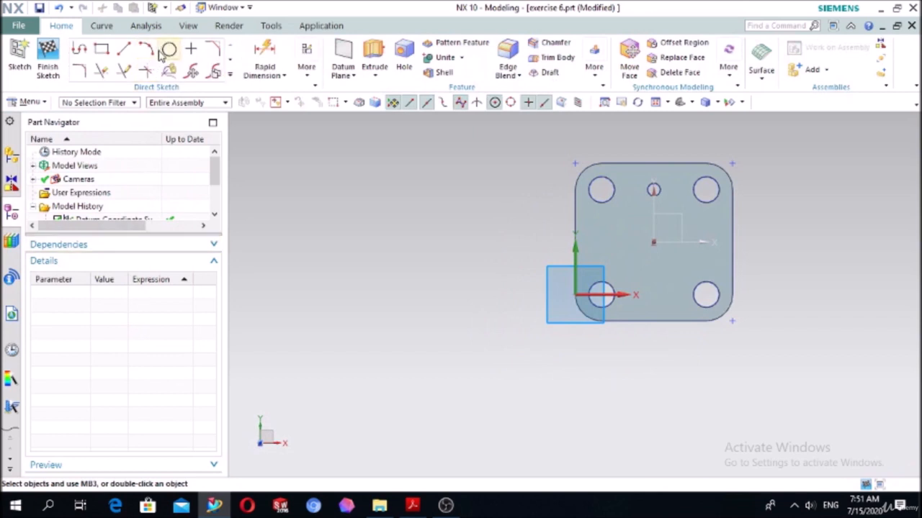
- Sketch a circle about 24.5 mm in diameter centred on the plate's face
click(168, 49)
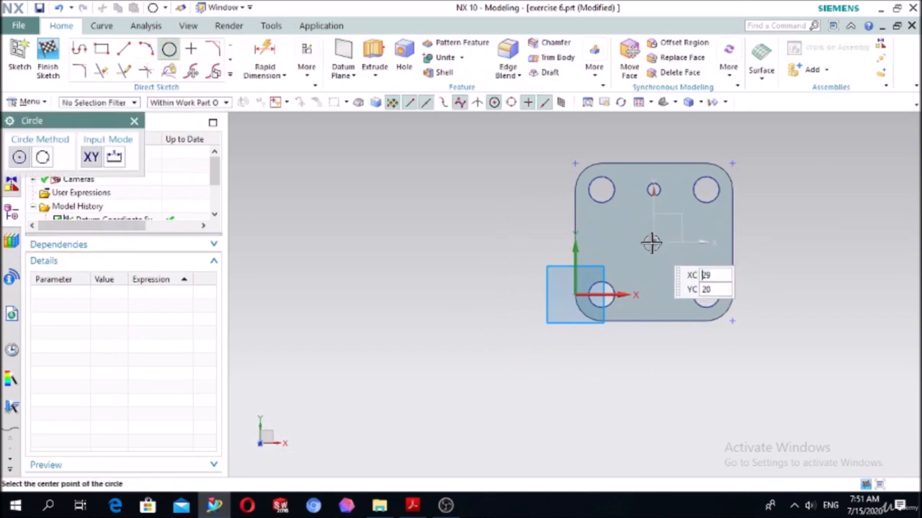
click(653, 243)
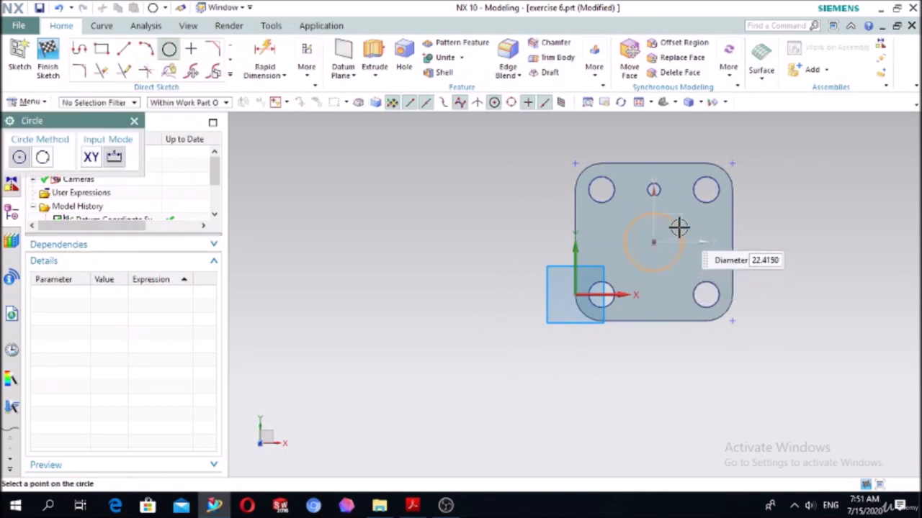
click(681, 226)
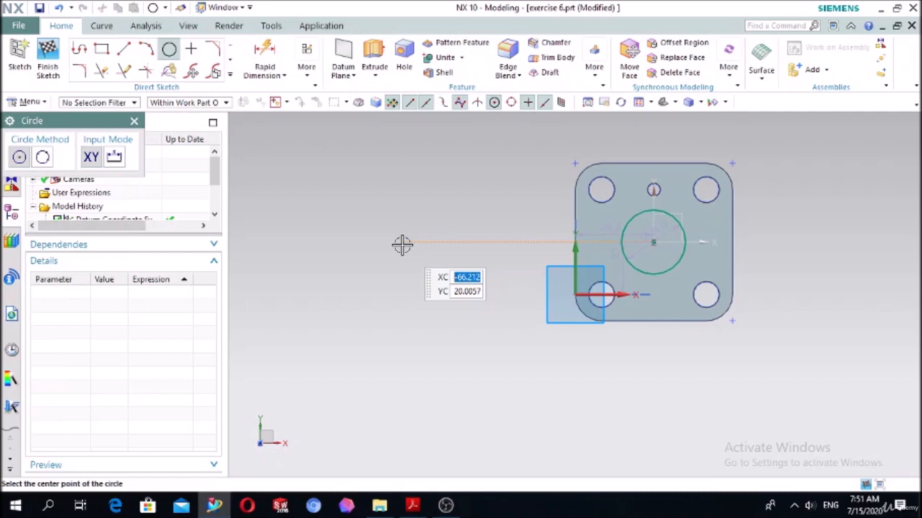
- Dimension the central circle's diameter as 30 mm
click(265, 56)
click(619, 245)
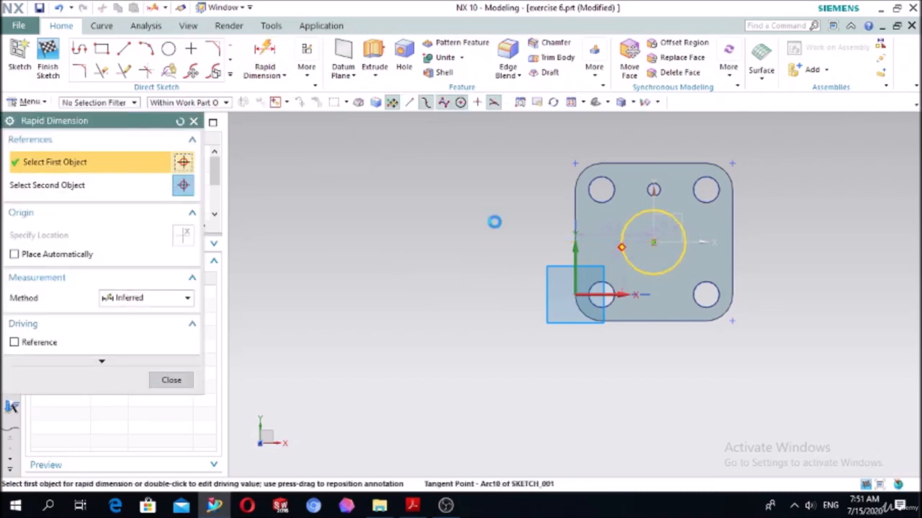
click(412, 203)
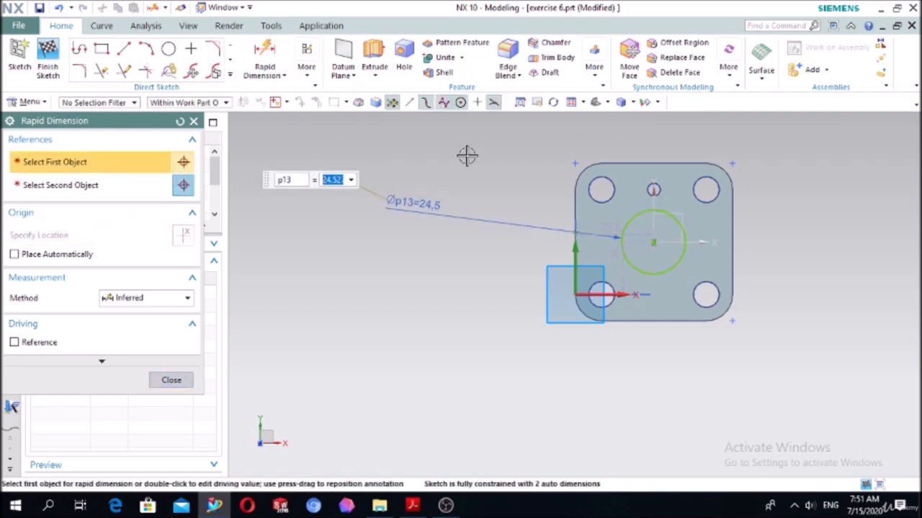
text(30)
key(Return)
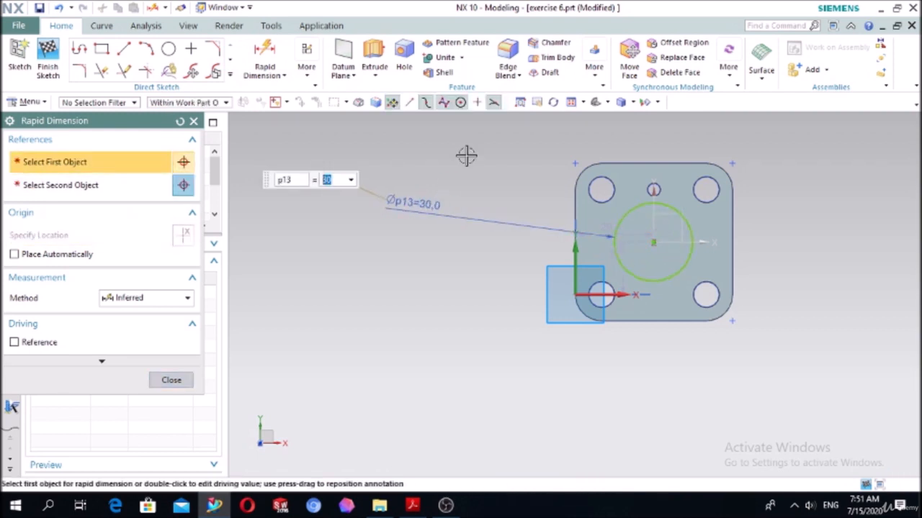
- Extrude the central circle by 30 mm with an inferred Boolean to add the boss to the plate
click(193, 121)
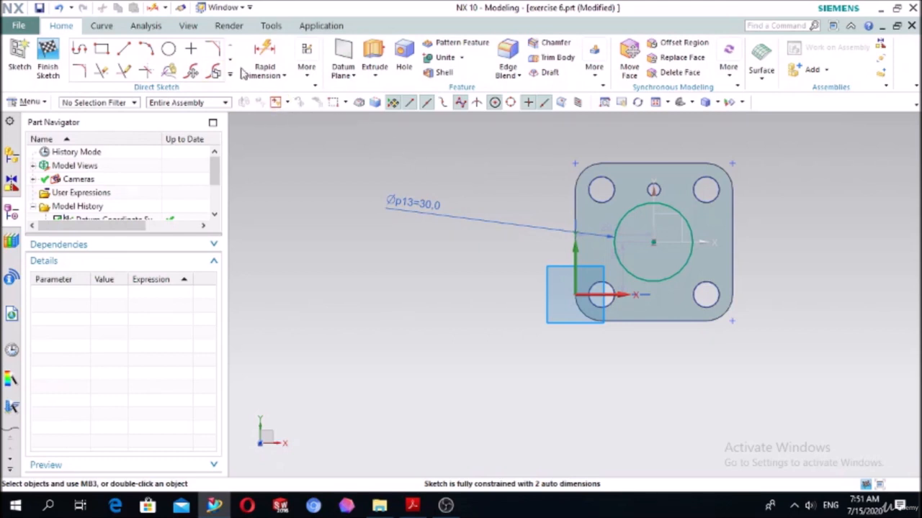
click(374, 58)
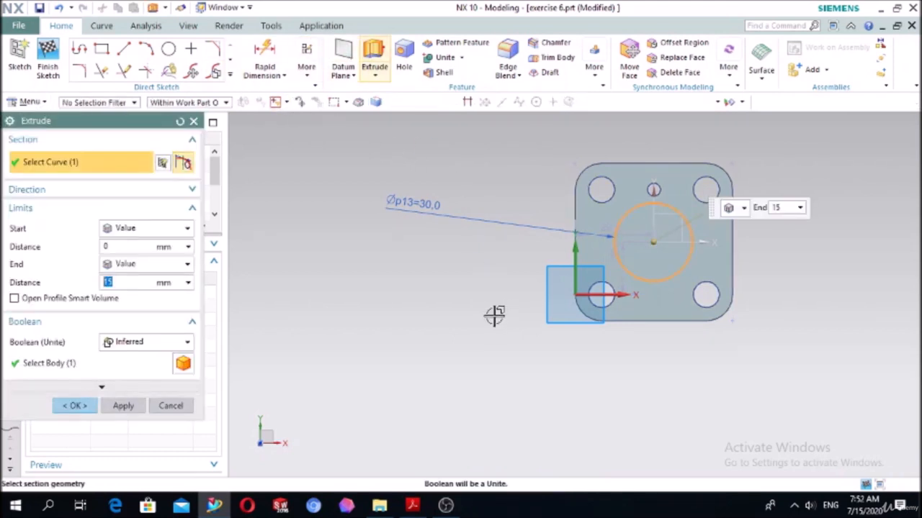
middle_drag(494, 315, 469, 252)
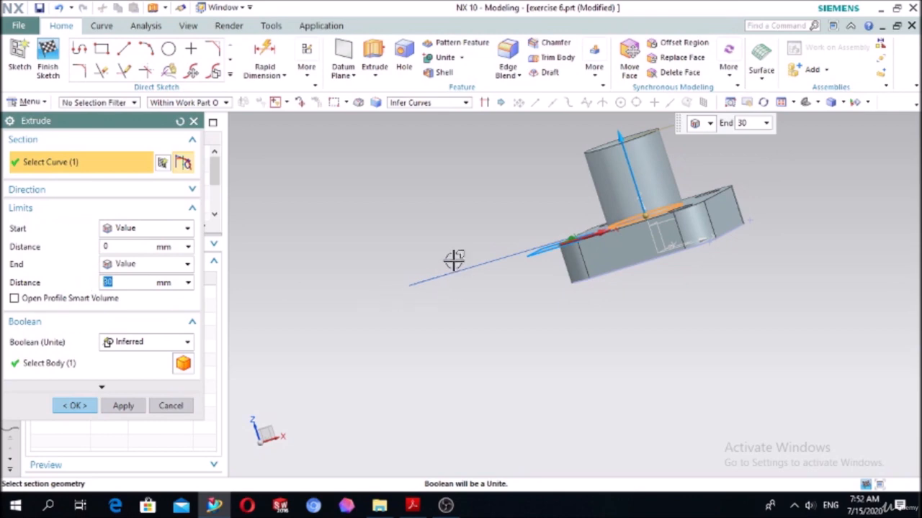
click(74, 406)
- Start a new sketch on the end face of the cylindrical boss
middle_drag(426, 327, 485, 354)
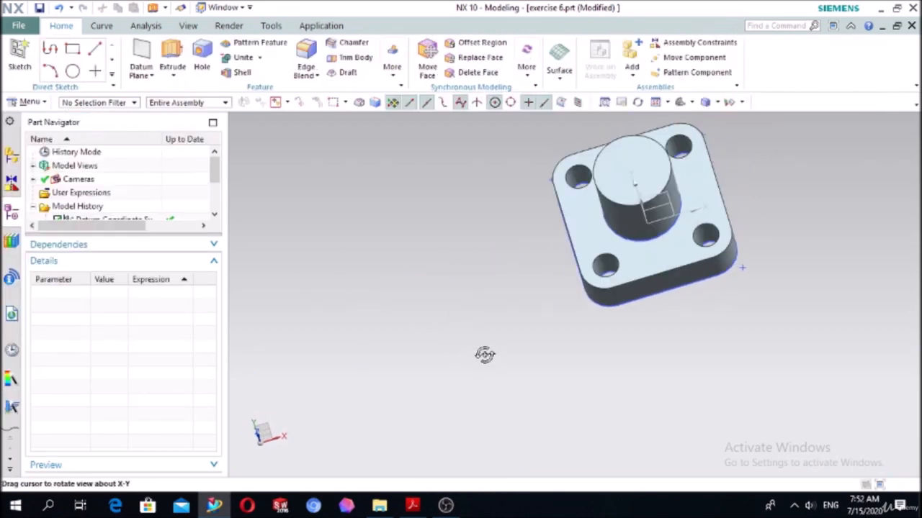
click(20, 54)
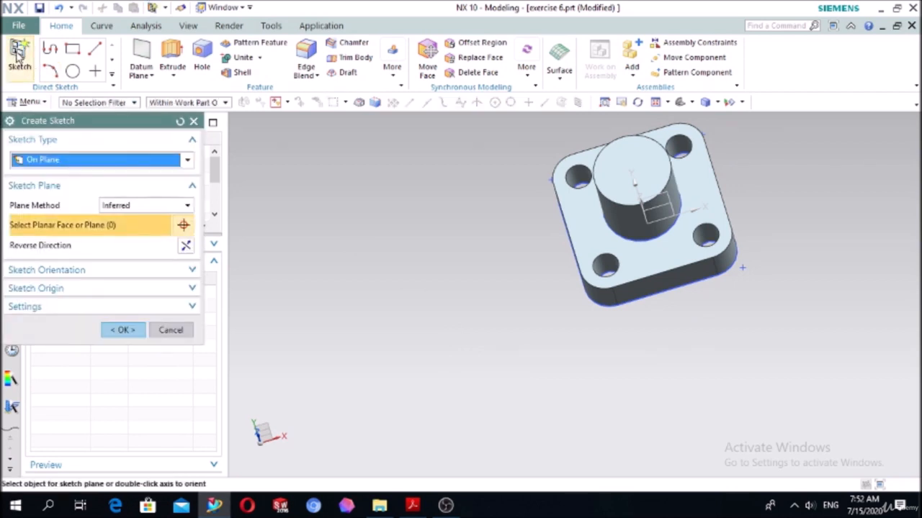
click(603, 182)
click(123, 330)
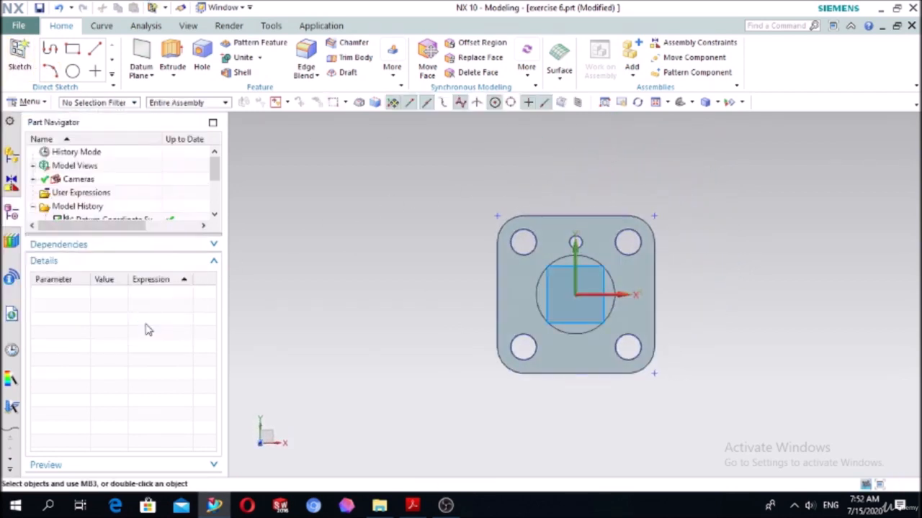
- Sketch a circle 20 mm in diameter centred on the sketch origin
click(169, 49)
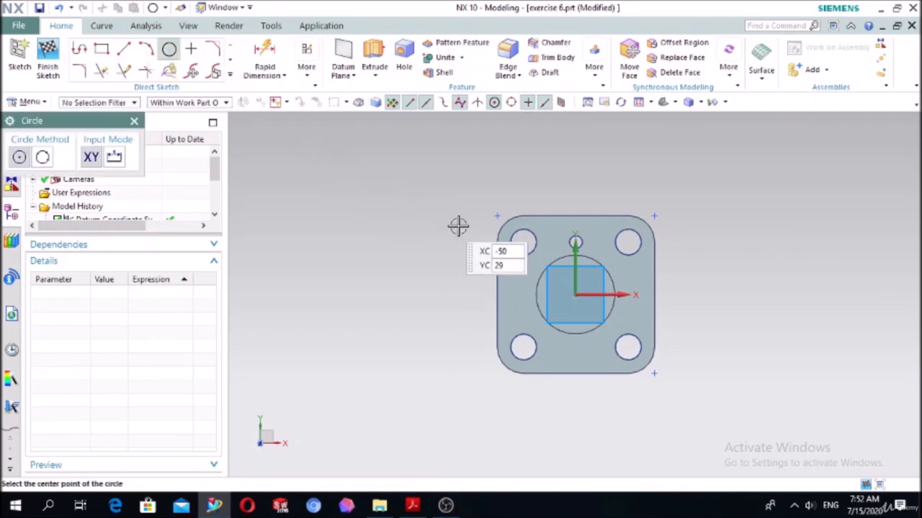
scroll(569, 299, up, 1)
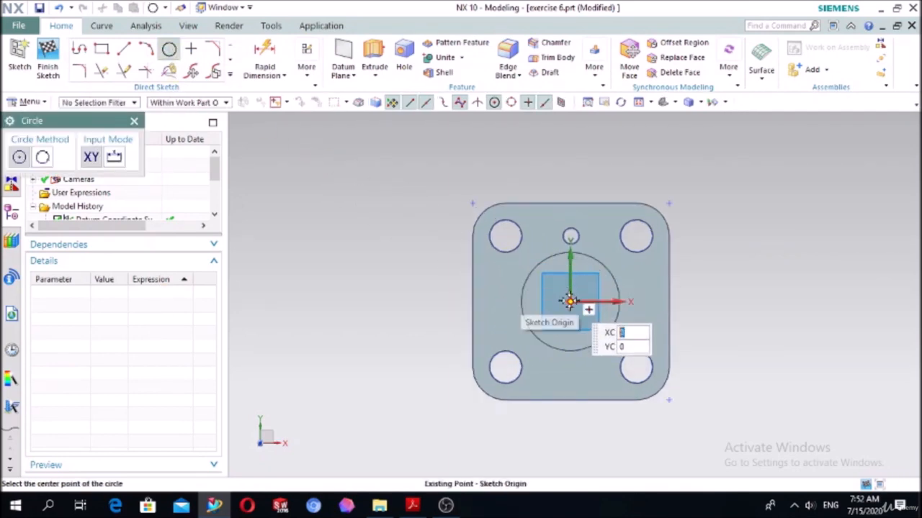
click(568, 301)
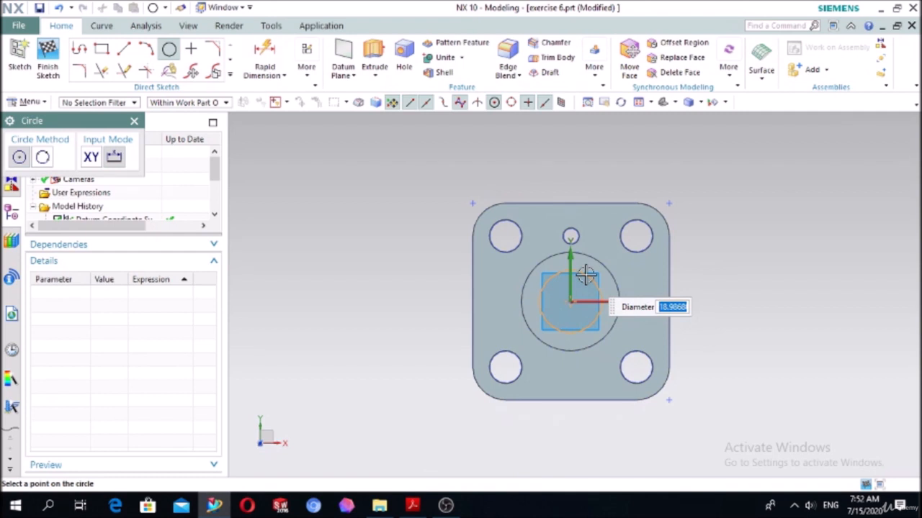
text(20)
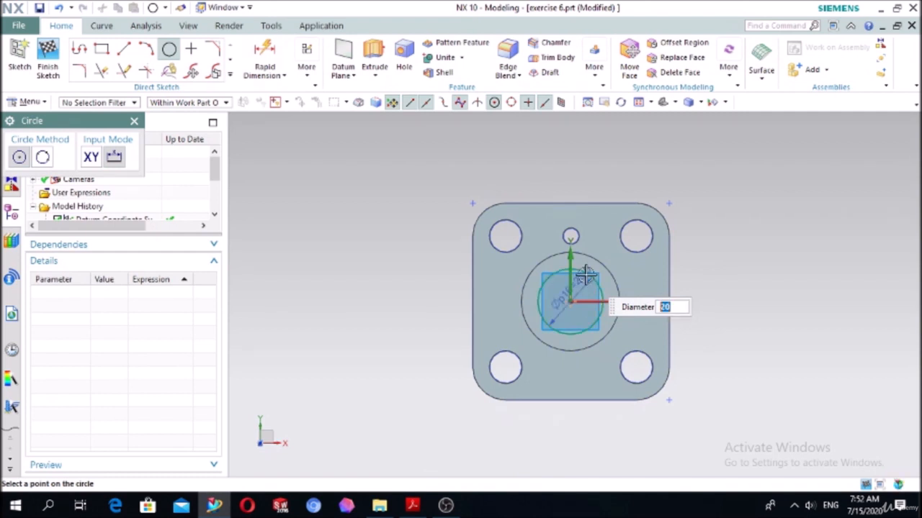
key(Return)
key(Escape)
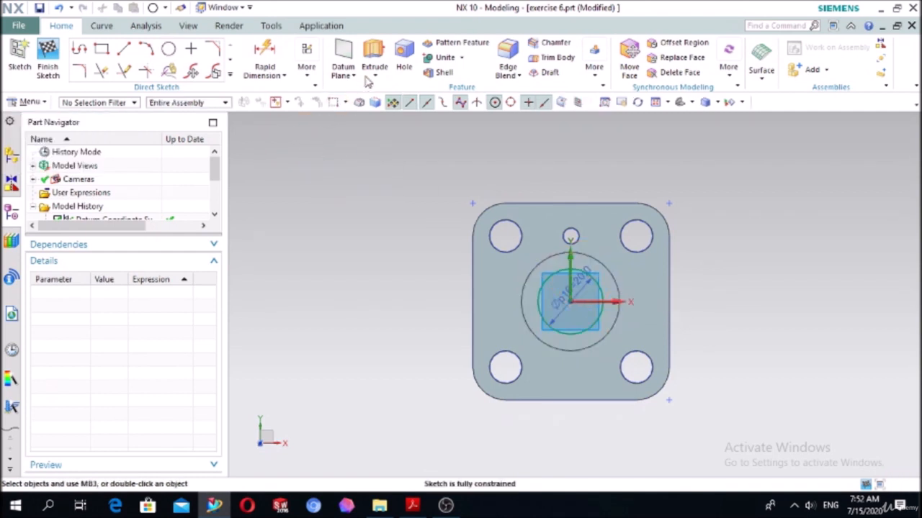
- Extrude the 20 mm circle in the reversed direction until the plate's underside, subtracting it from the body
click(374, 58)
middle_drag(393, 244, 334, 195)
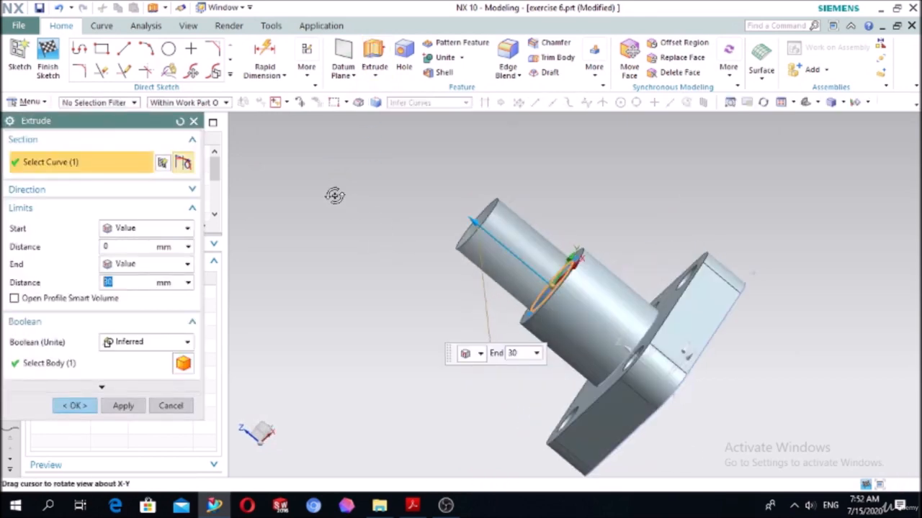
double_click(476, 222)
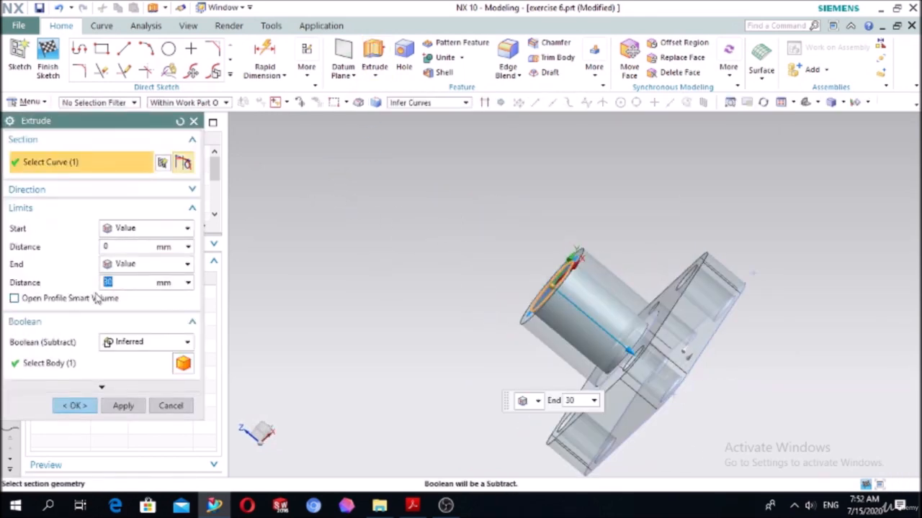
click(128, 265)
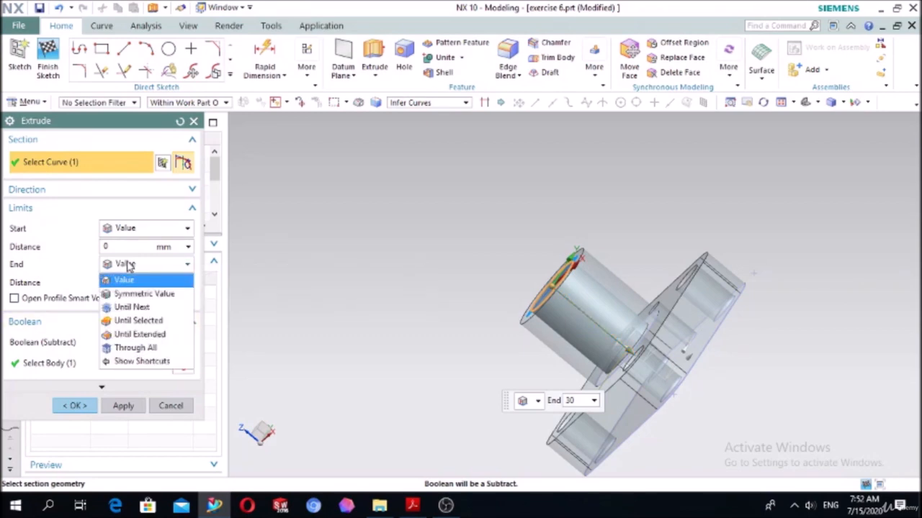
click(138, 320)
middle_drag(403, 357, 699, 422)
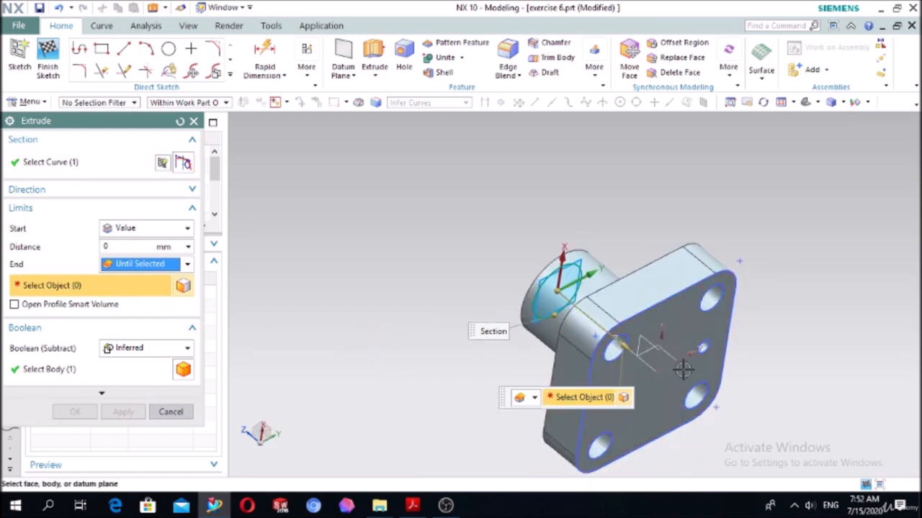
click(643, 394)
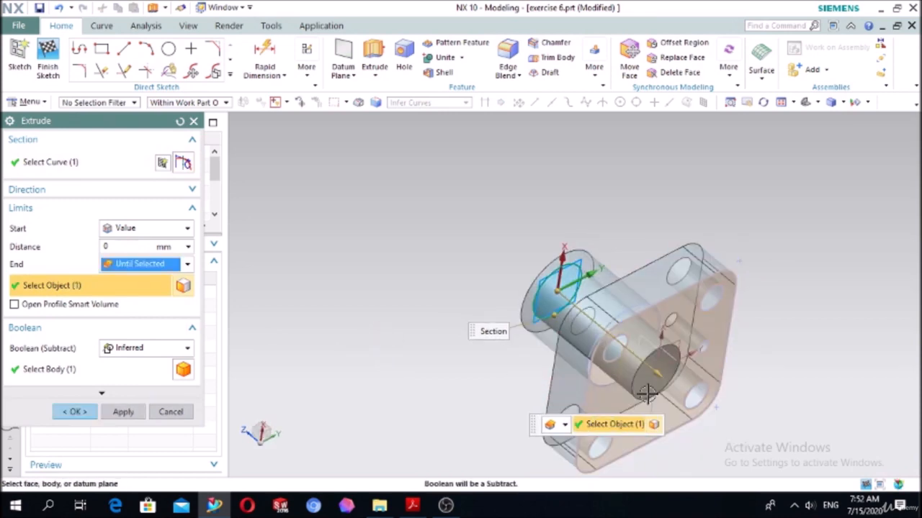
click(148, 347)
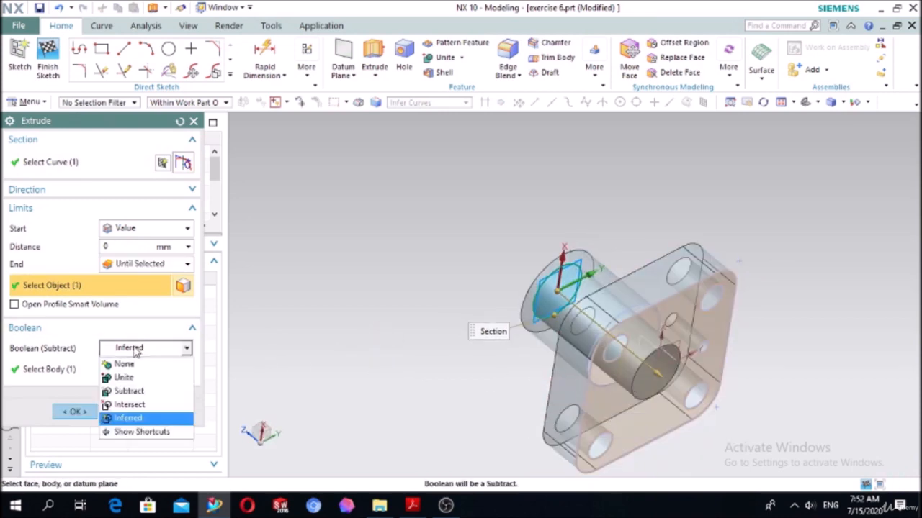
click(144, 392)
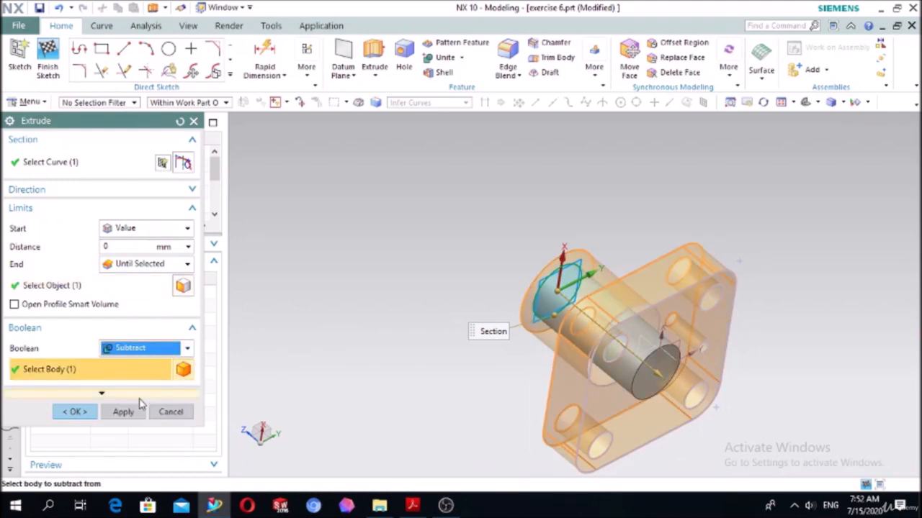
click(92, 414)
middle_drag(377, 290, 410, 311)
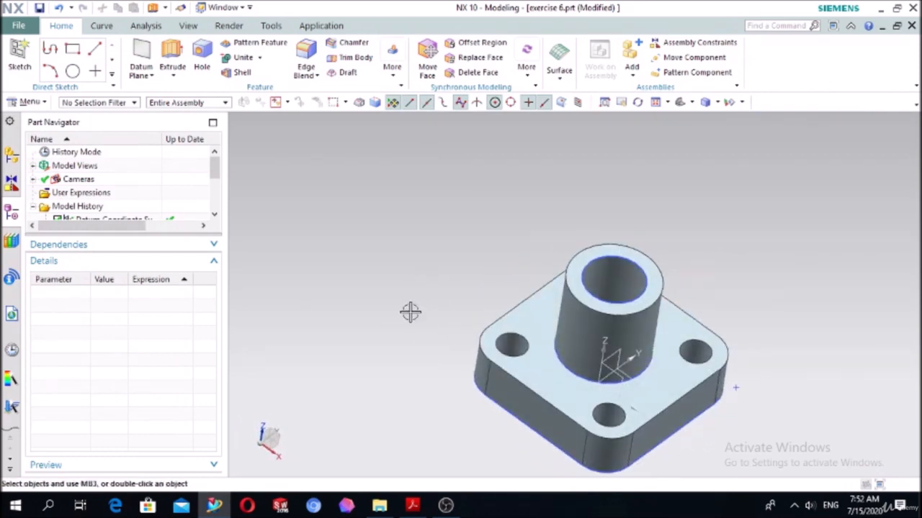
- Check the boss slot in the PDF drawing and start a new sketch on the boss's annular end face
click(412, 506)
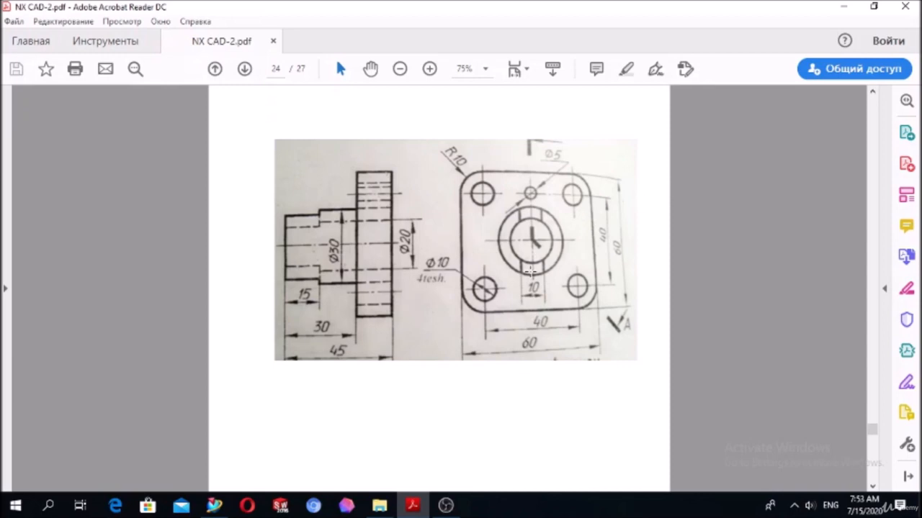
click(446, 506)
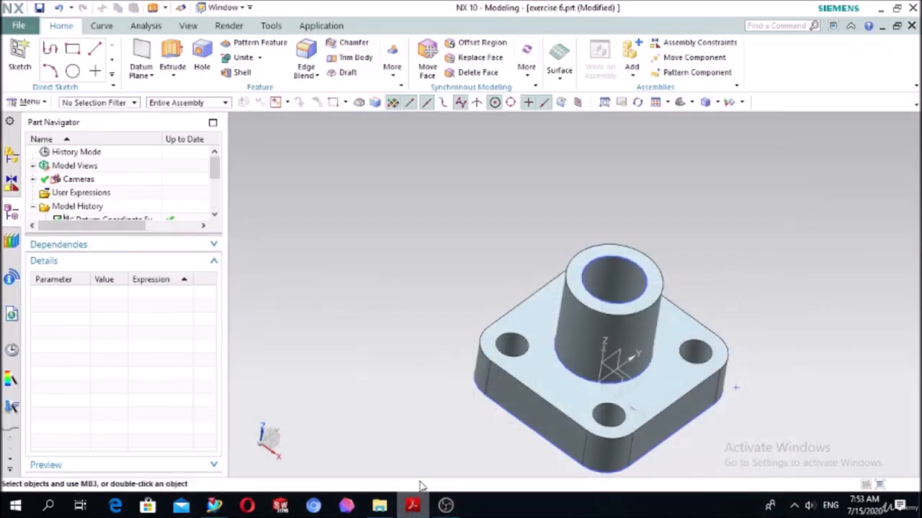
click(22, 54)
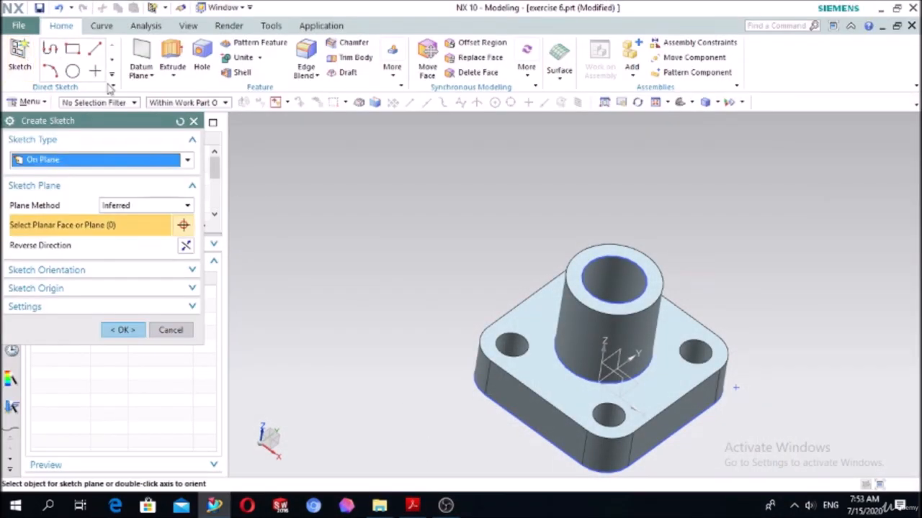
click(576, 277)
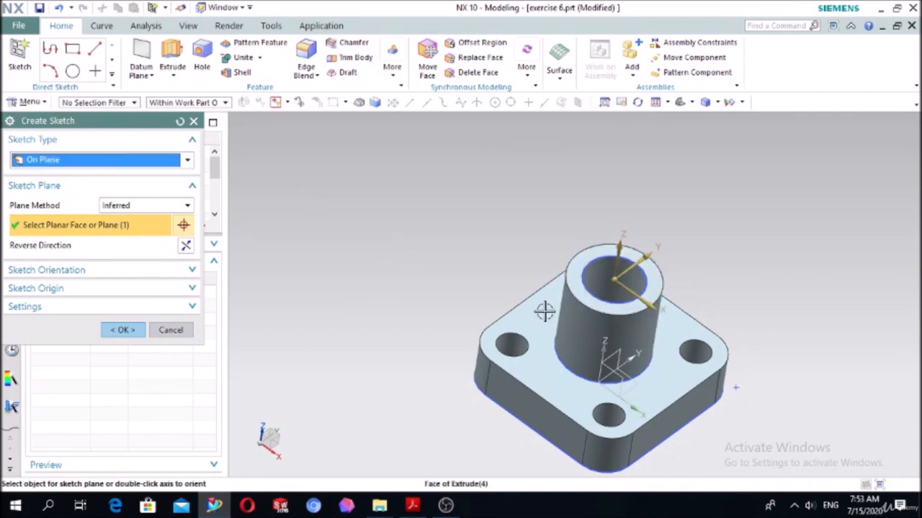
click(135, 329)
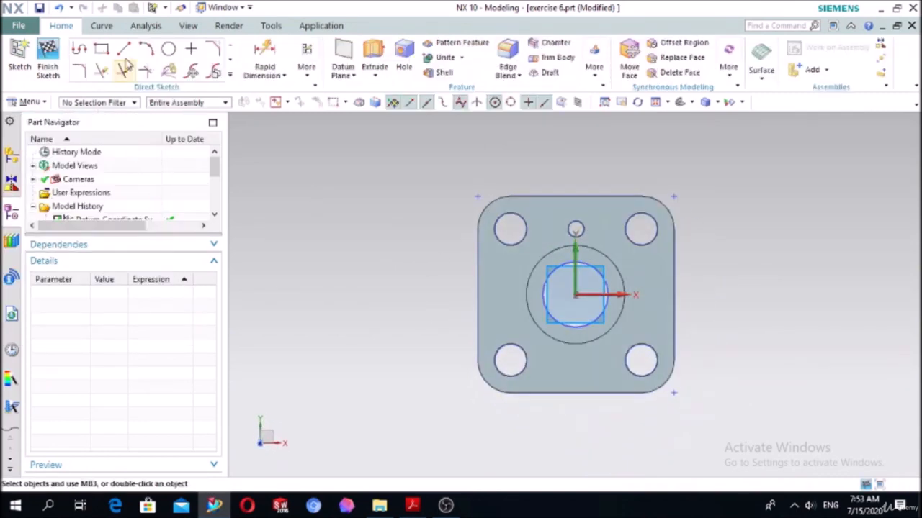
- Sketch a near-vertical line about 5.15 mm long from the bore edge to the boss's outer edge, just left of the Y axis
click(123, 50)
scroll(568, 254, down, 5)
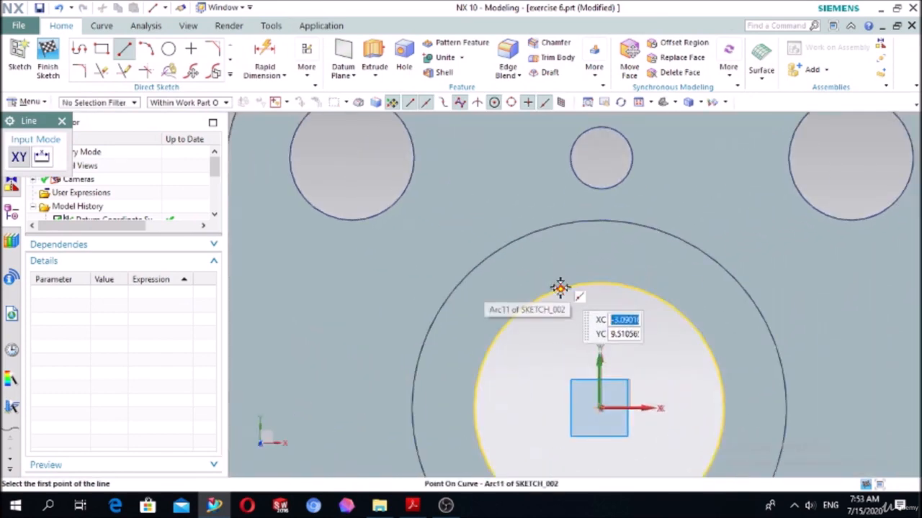
click(561, 288)
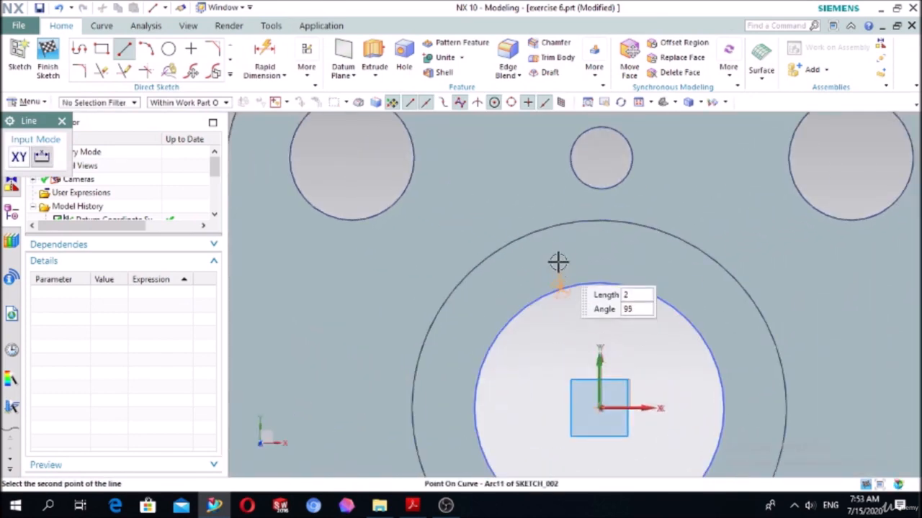
click(560, 225)
click(648, 232)
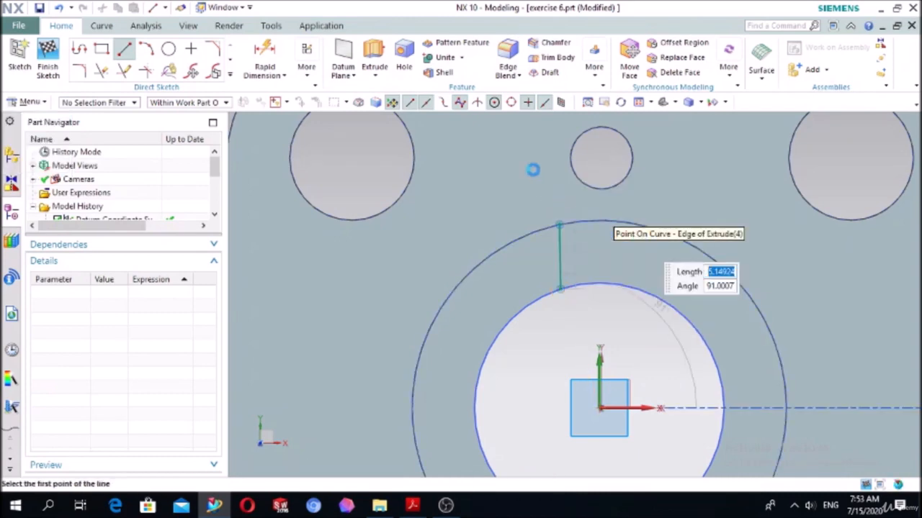
key(Escape)
- Apply a Vertical geometric constraint to the line between the bore and the boss's outer edge
key(c)
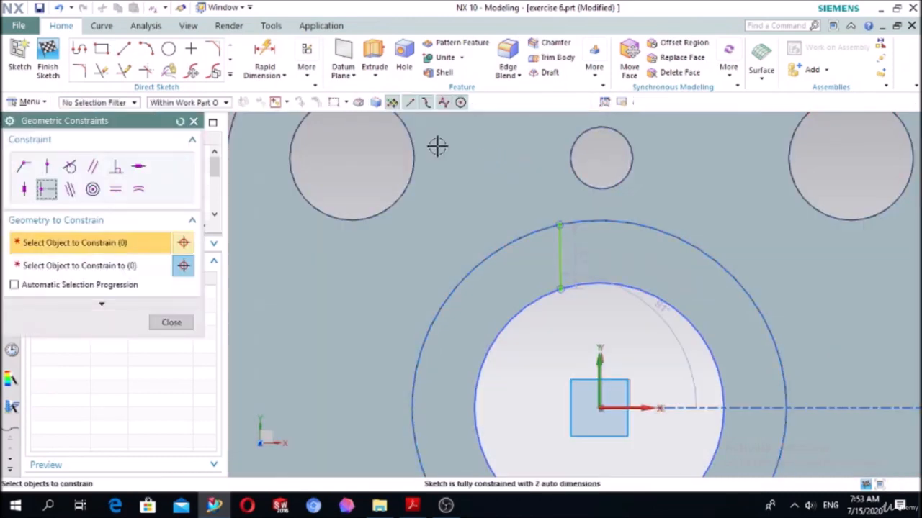
click(24, 192)
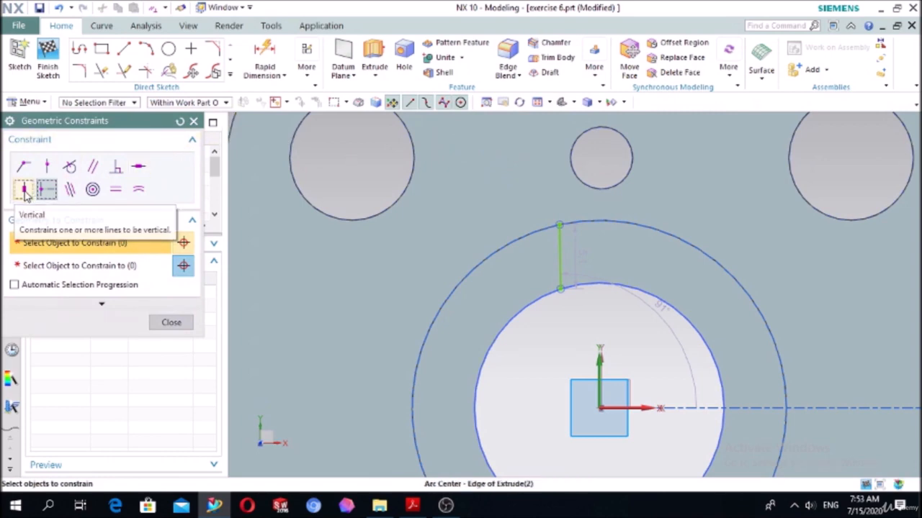
click(559, 245)
click(183, 300)
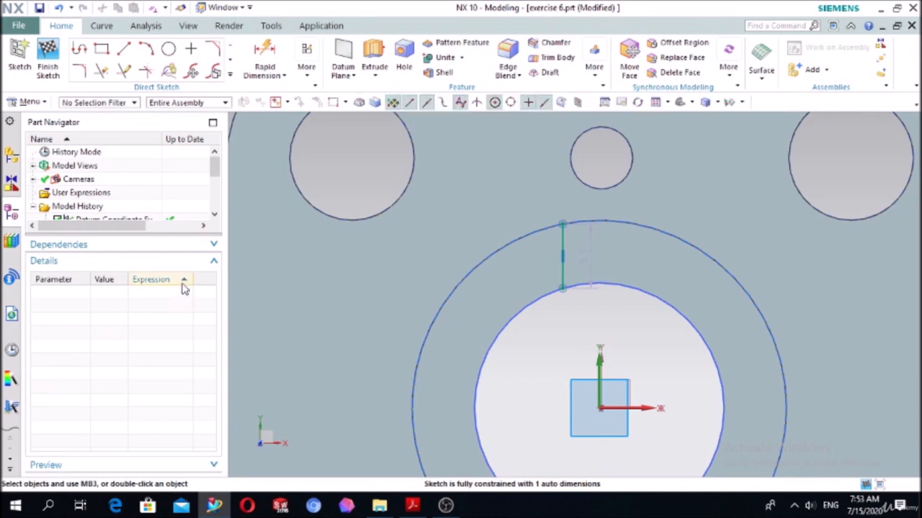
- Mirror the vertical line about the Y axis to create the slot's opposite side
click(229, 74)
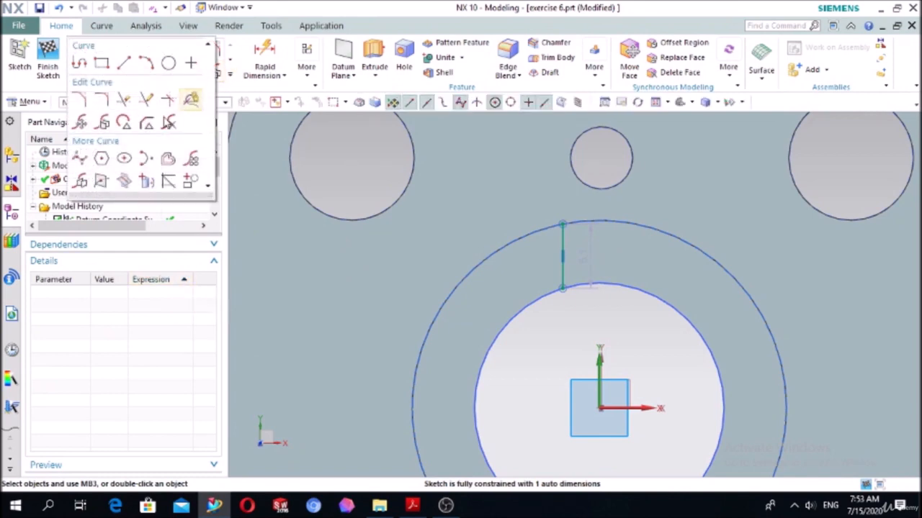
click(80, 181)
click(564, 239)
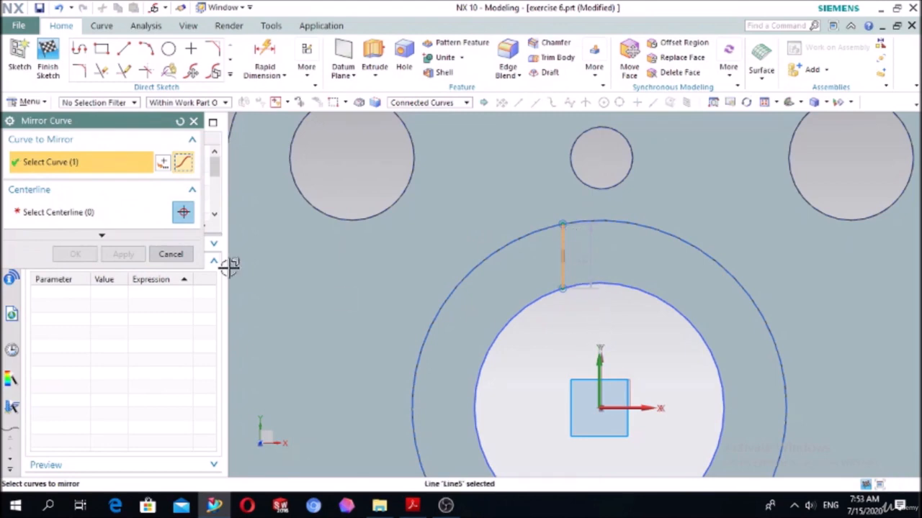
click(93, 215)
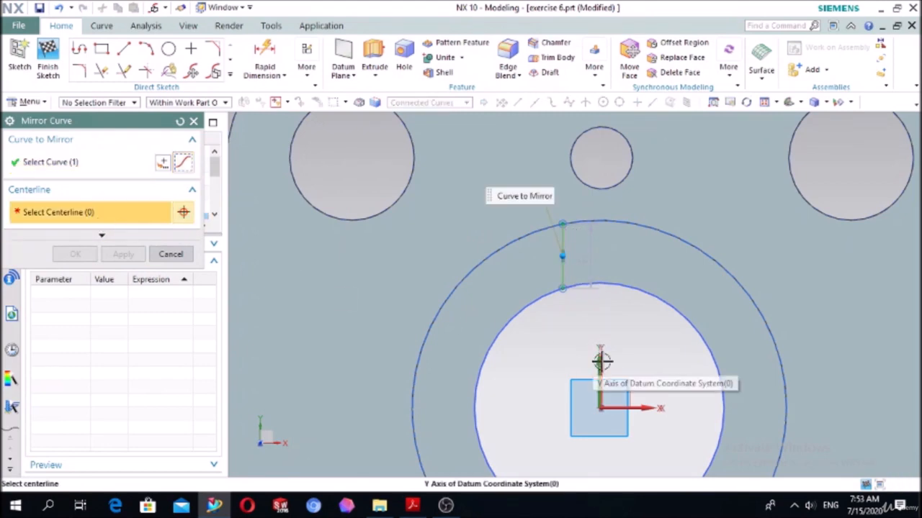
click(598, 337)
click(75, 255)
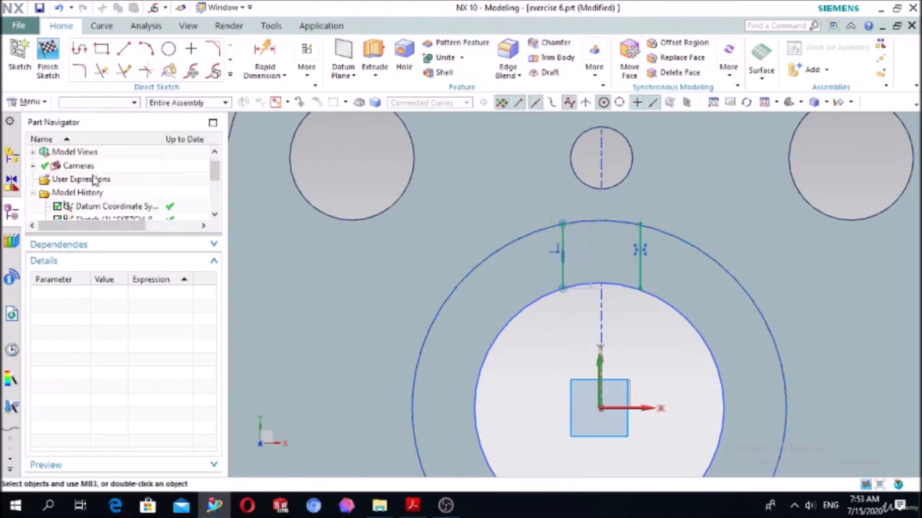
- Dimension the distance between the upper slot's two vertical lines and set it to 10 mm
click(250, 59)
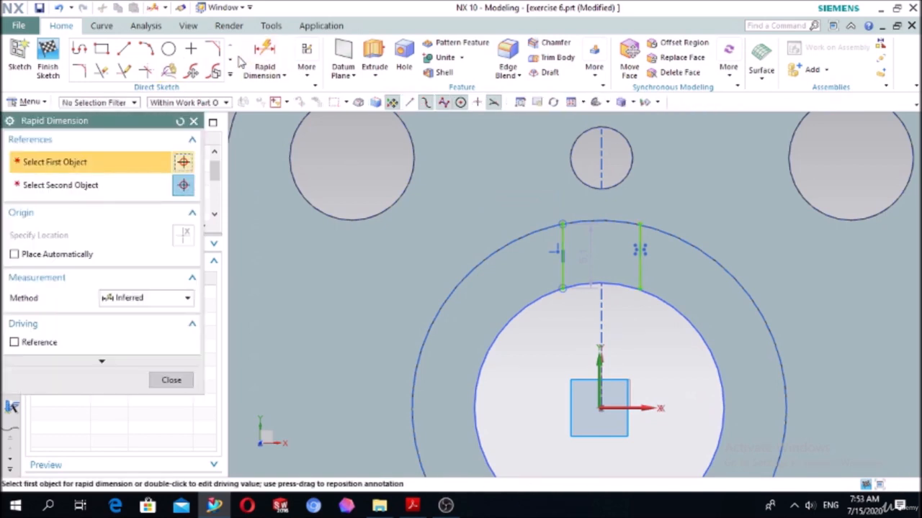
click(562, 248)
click(640, 245)
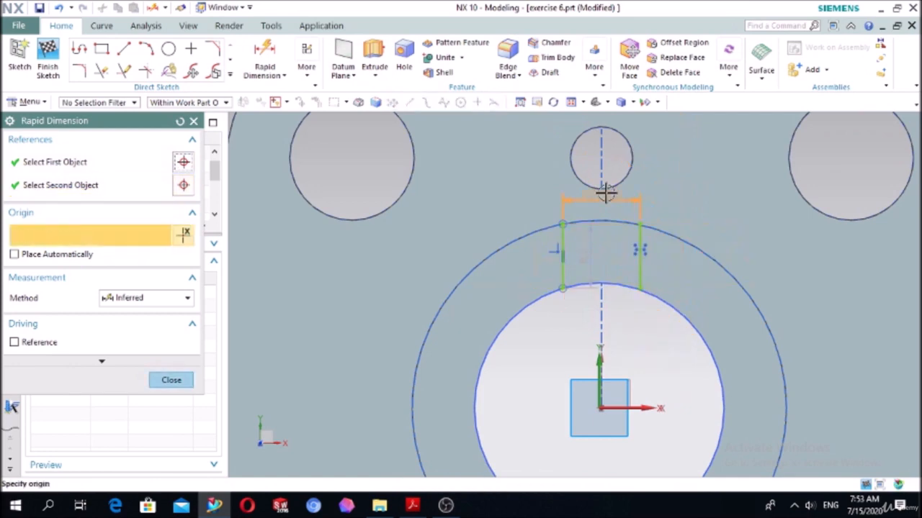
click(620, 115)
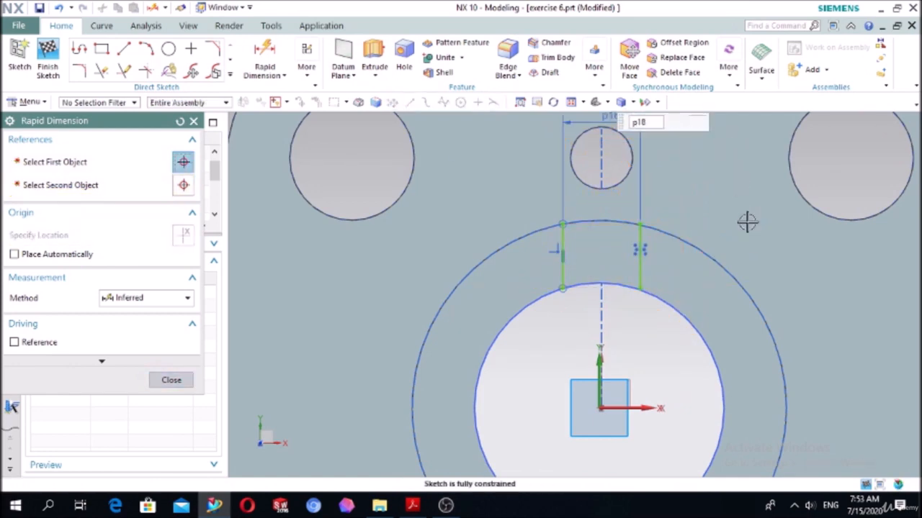
text(10)
key(Return)
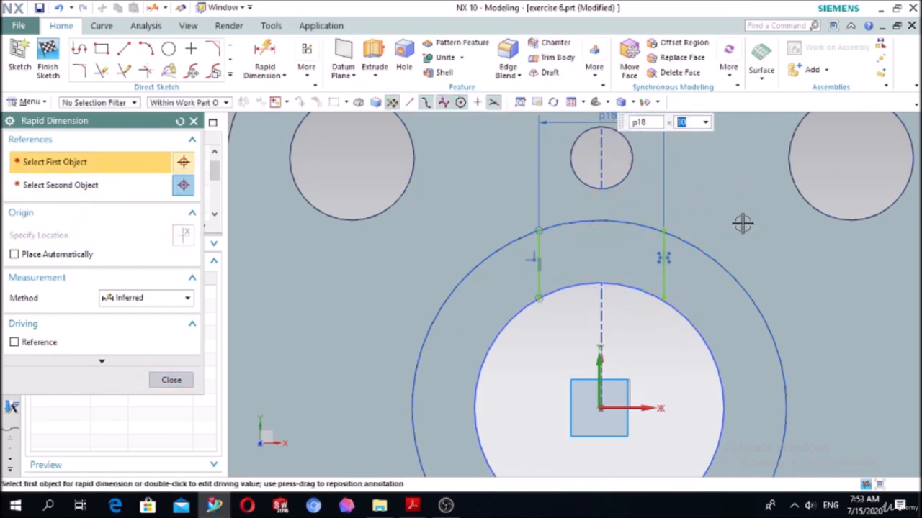
click(173, 381)
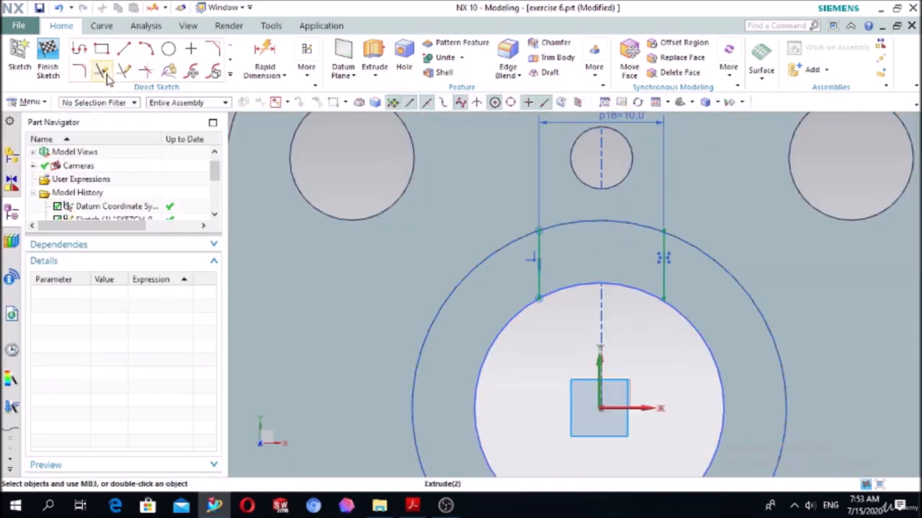
- Sketch a near-vertical line about 5.3 mm long from the bore's lower edge to the boss's outer edge, just left of the Y axis
click(124, 49)
scroll(619, 214, down, 3)
scroll(598, 356, up, 3)
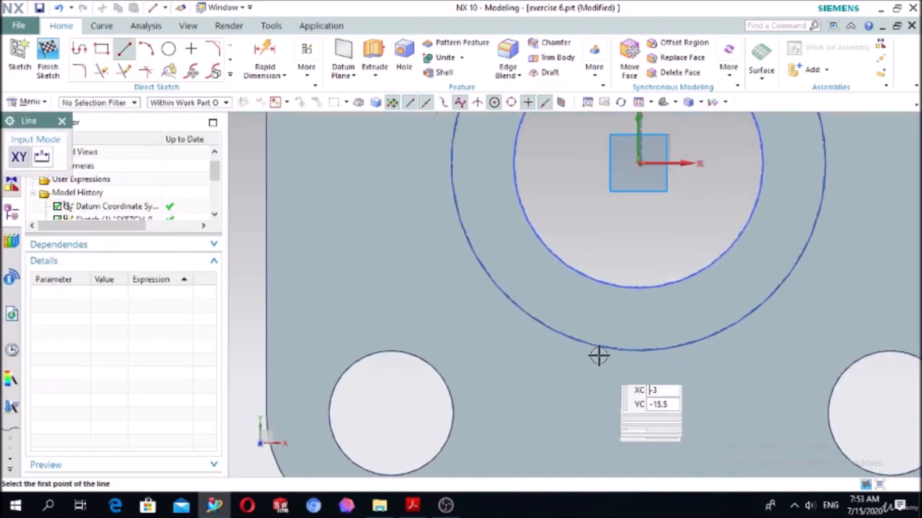
click(580, 275)
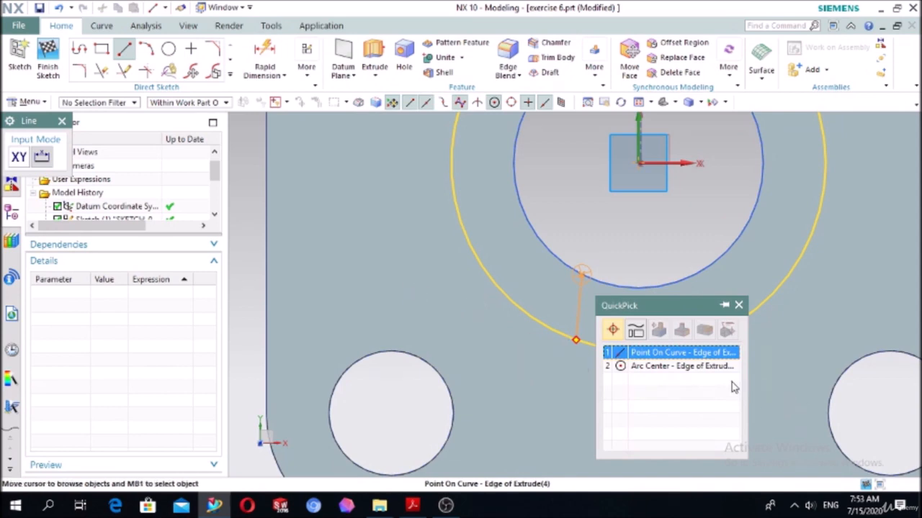
click(637, 353)
key(Escape)
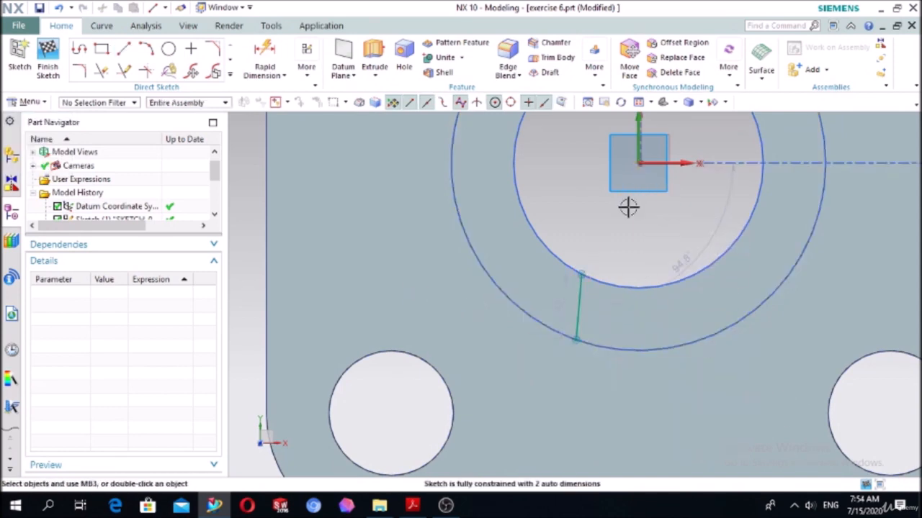
- Apply a Vertical geometric constraint to the new line below the bore
key(c)
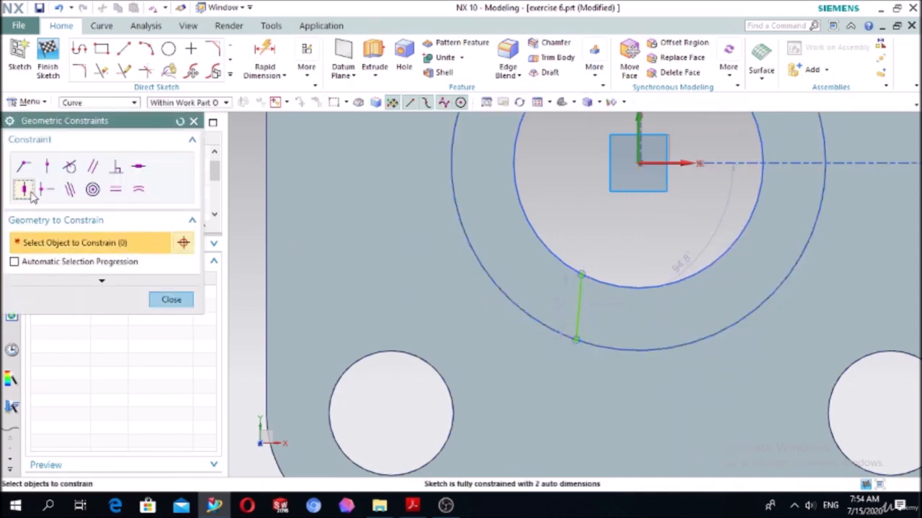
click(575, 297)
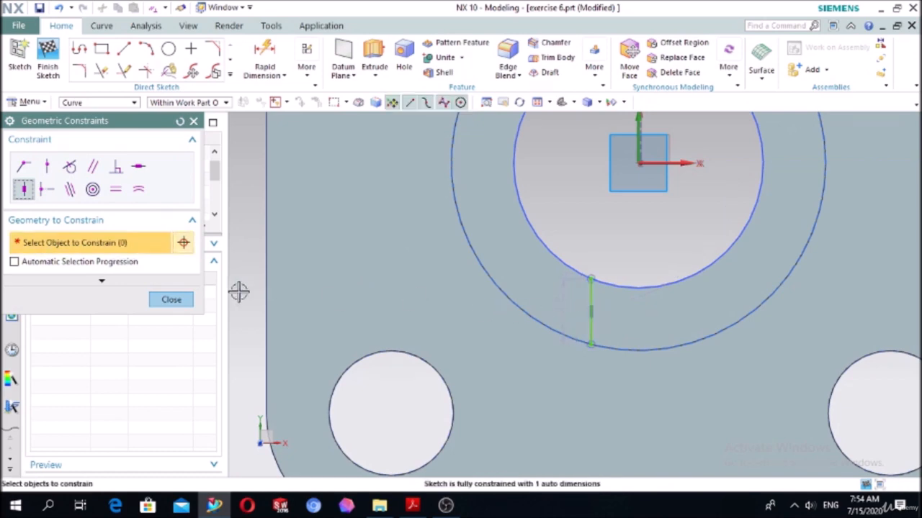
click(189, 303)
- Mirror the lower vertical line about the Y axis to create the lower slot's opposite side
click(229, 75)
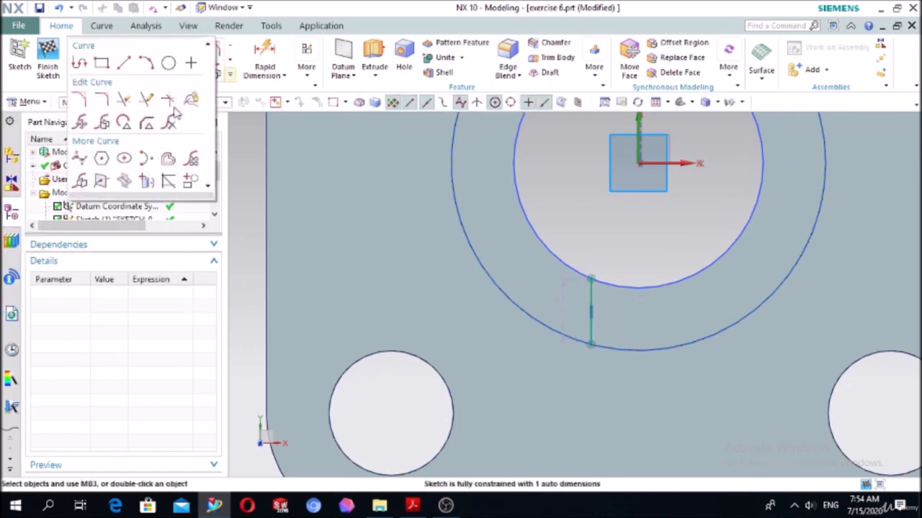
click(79, 182)
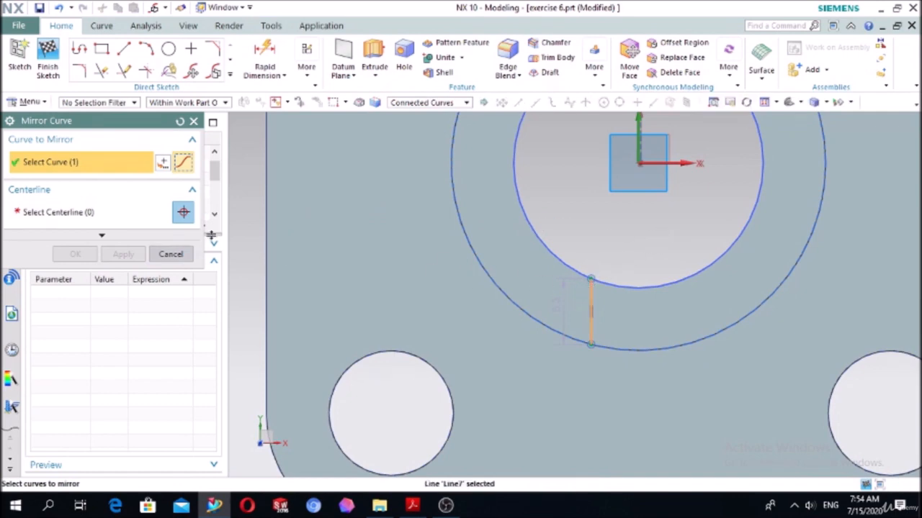
click(100, 212)
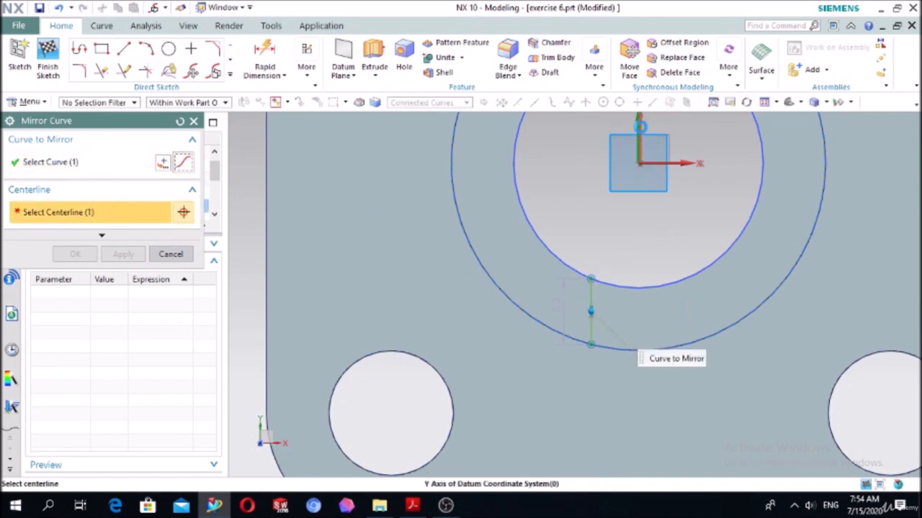
click(638, 126)
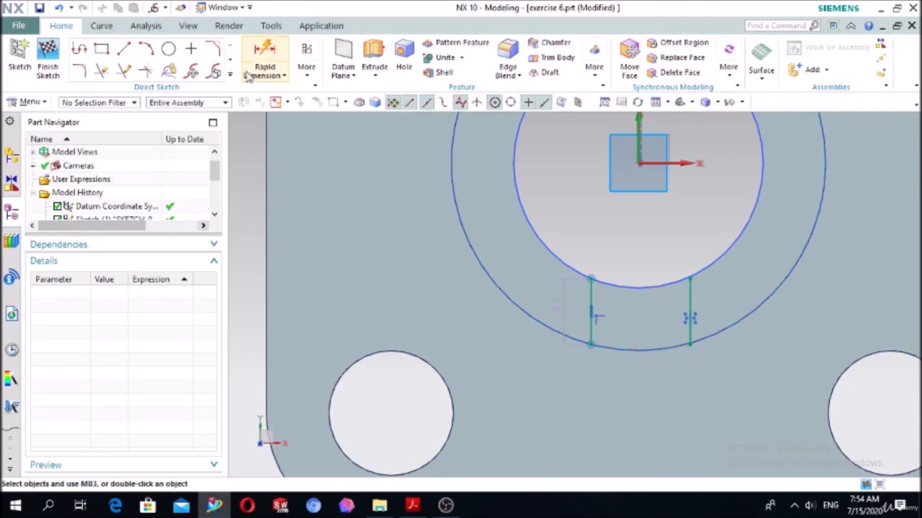
- Dimension the distance between the lower slot's two vertical lines and set it to 10 mm
click(264, 61)
click(688, 325)
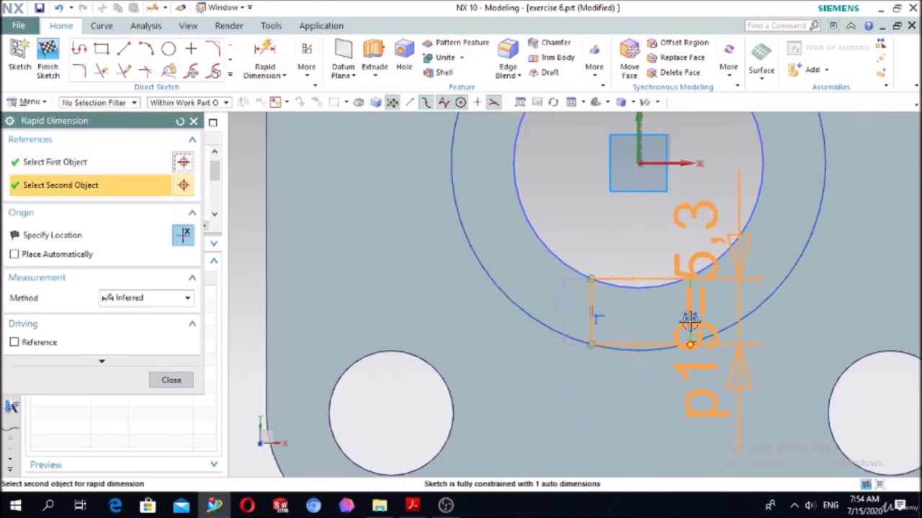
click(688, 320)
click(634, 403)
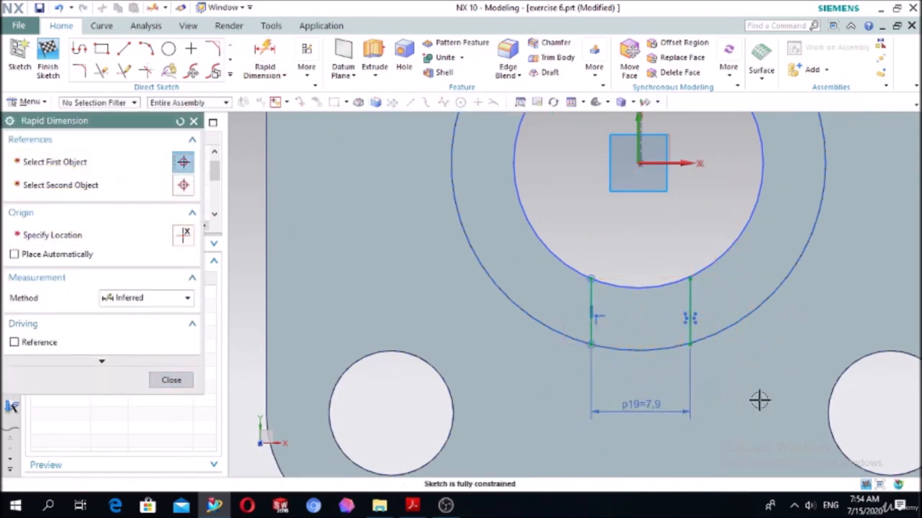
text(10)
key(Return)
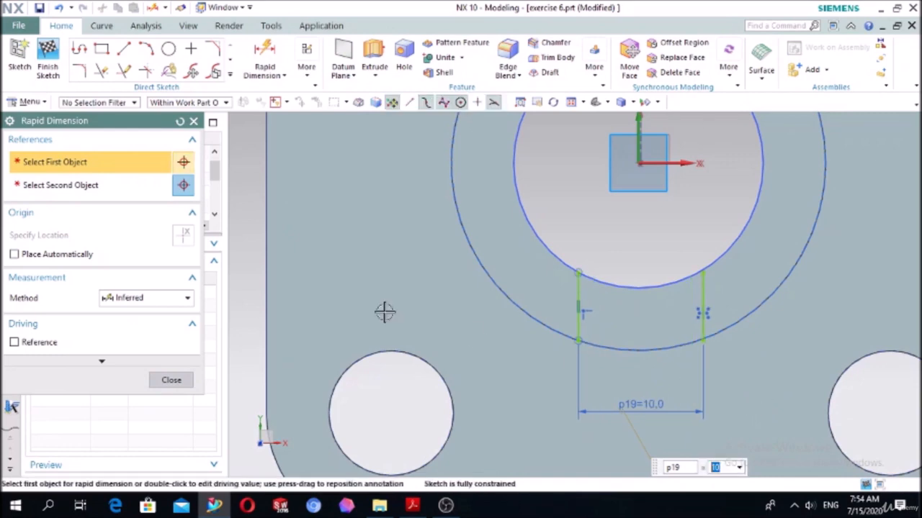
click(171, 380)
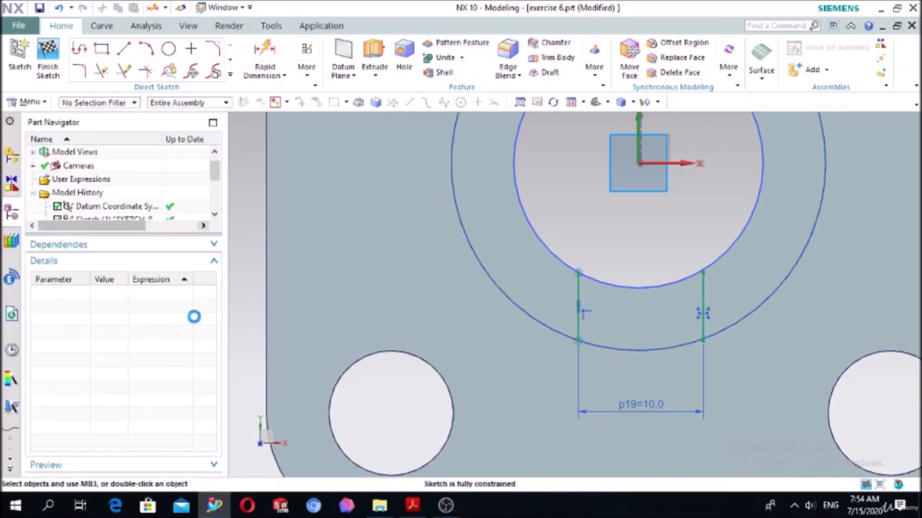
- Project the bore edge and the boss's outer edge into the slot sketch
click(229, 80)
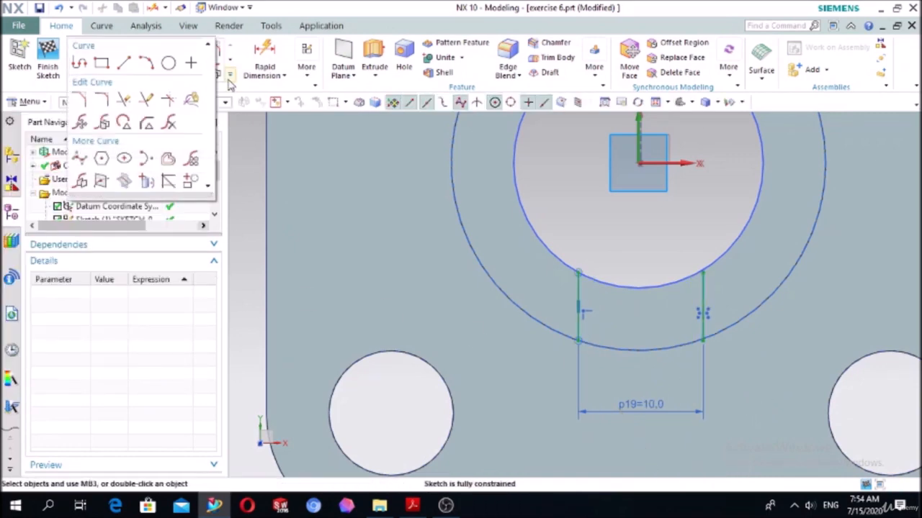
click(151, 184)
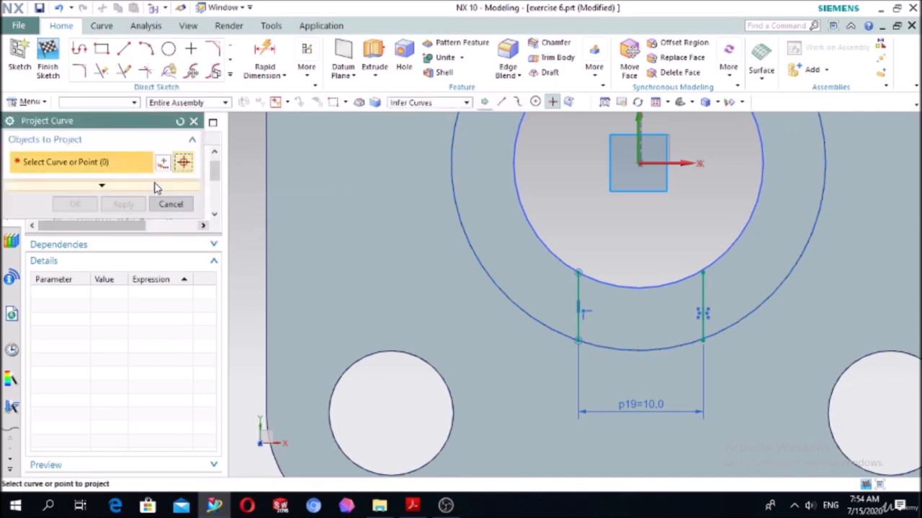
click(537, 238)
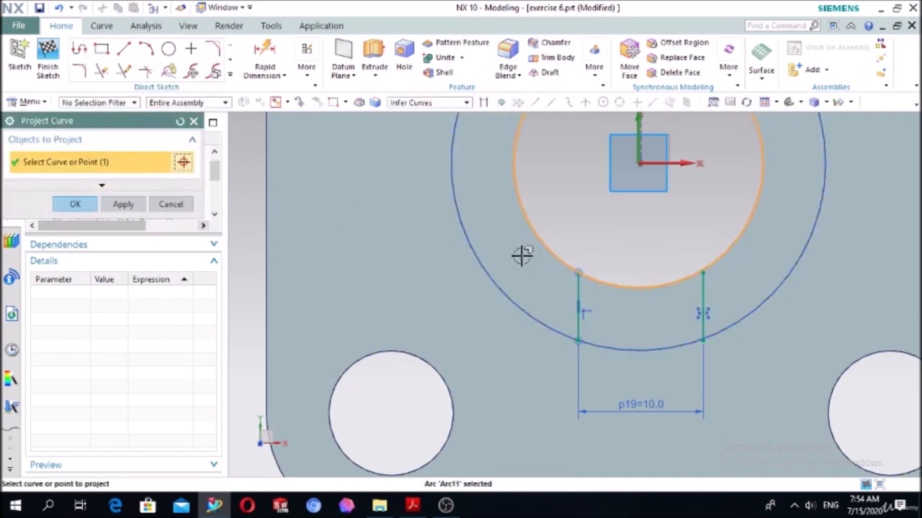
click(499, 284)
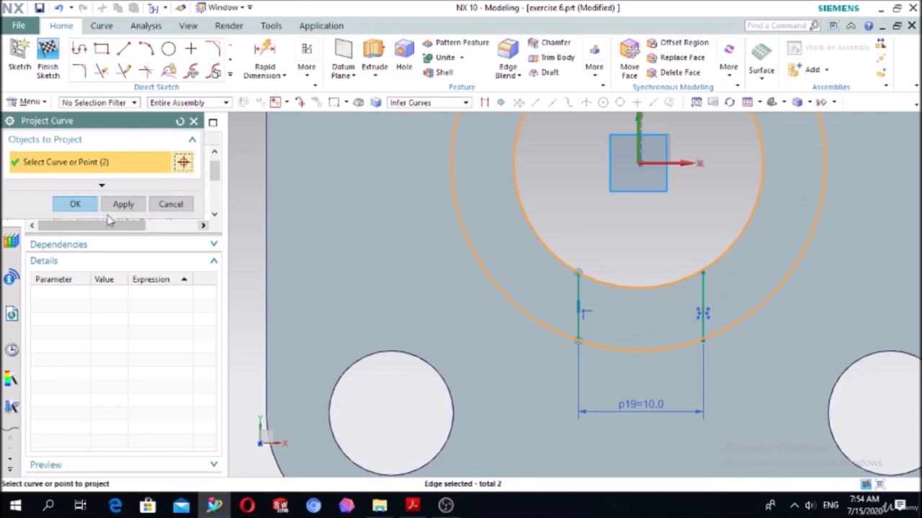
click(76, 204)
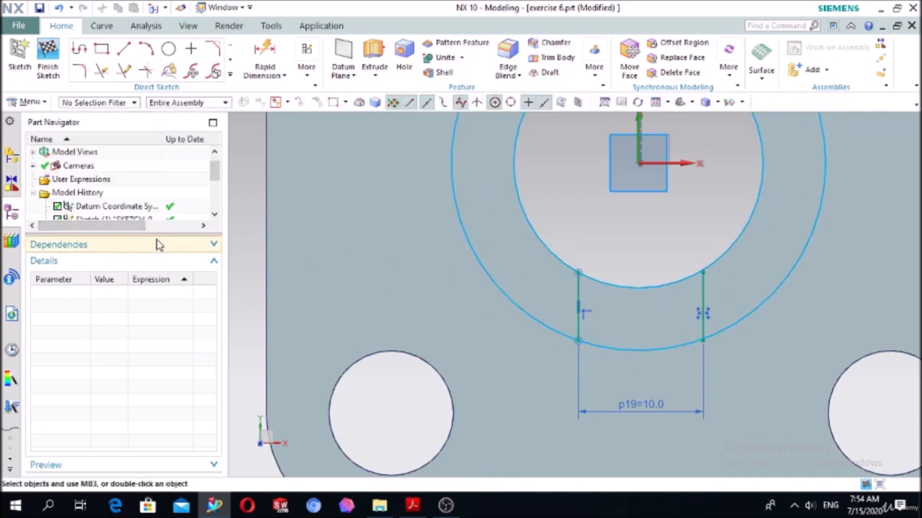
- Try to trim the projected bore and boss circles outside the slots' vertical lines with Quick Trim
click(103, 72)
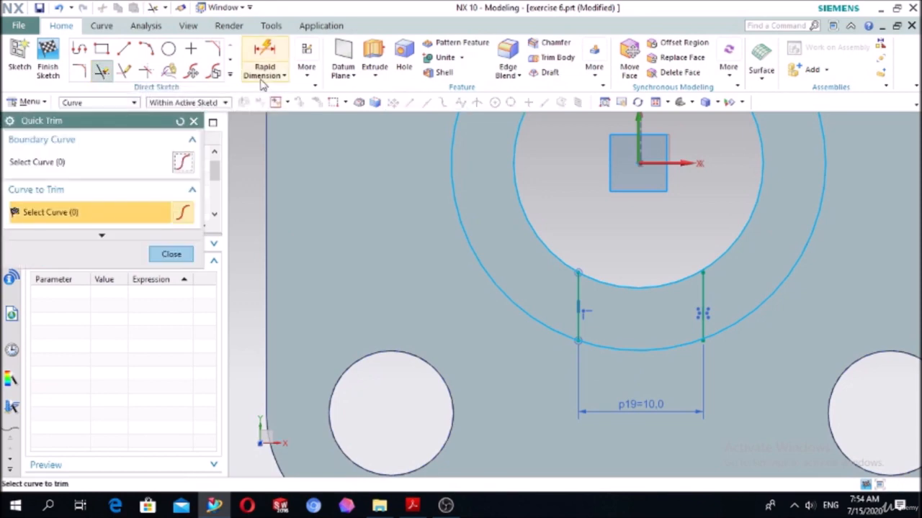
click(533, 232)
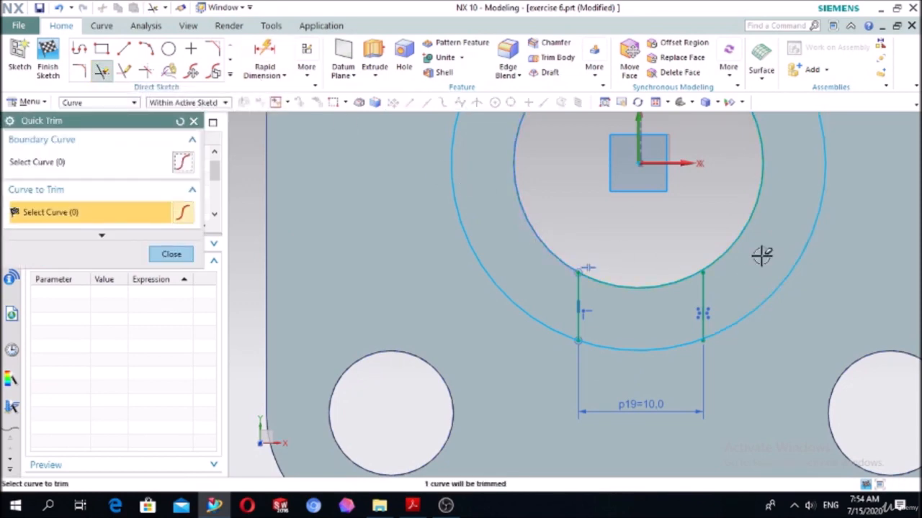
click(736, 245)
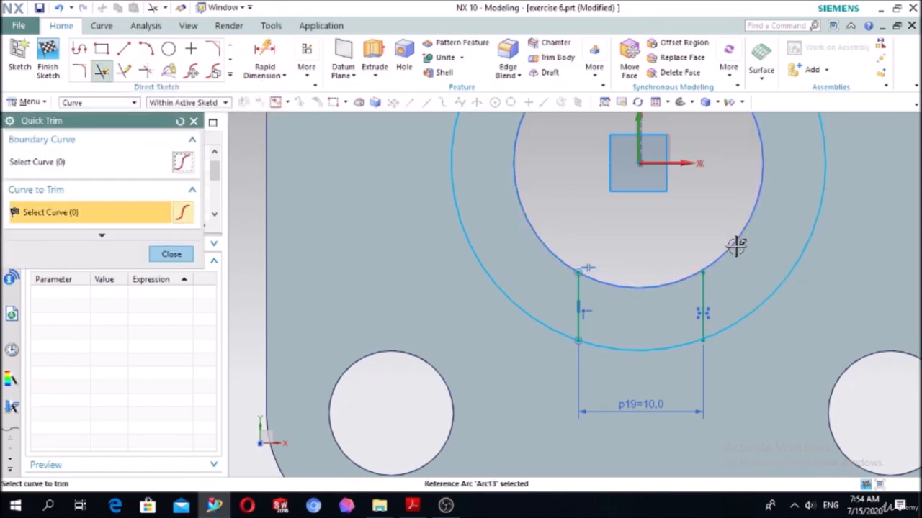
click(772, 292)
click(549, 321)
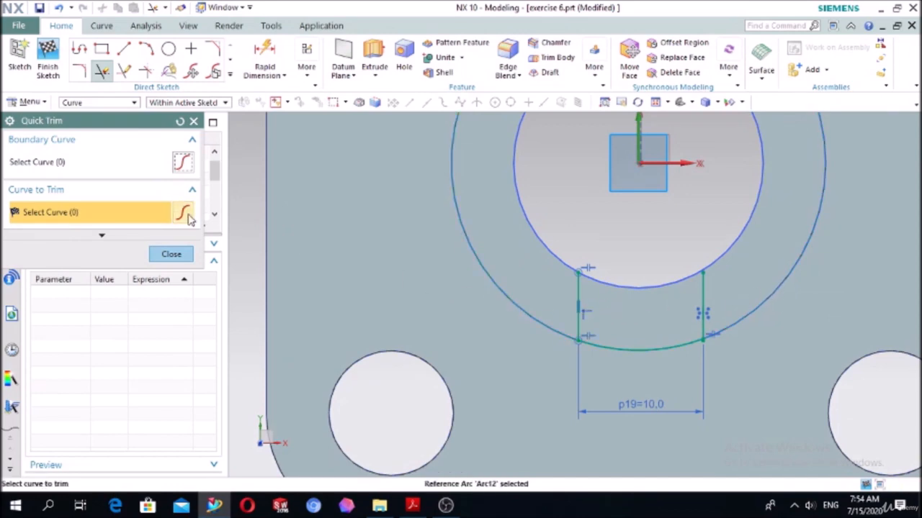
click(189, 258)
scroll(475, 195, up, 6)
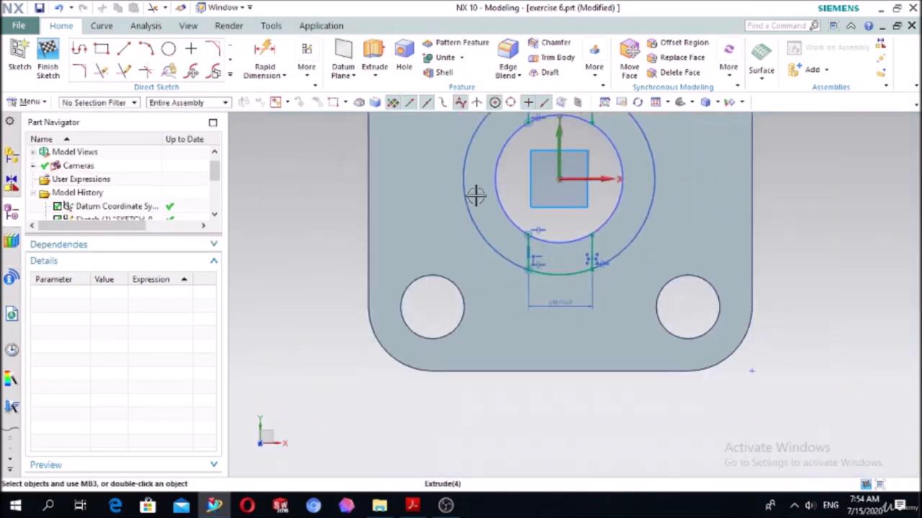
scroll(814, 146, up, 1)
scroll(810, 147, down, 3)
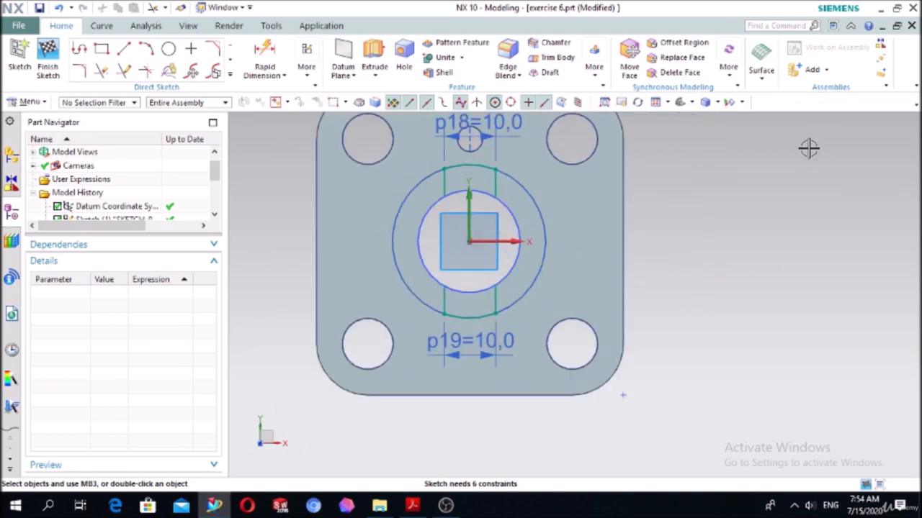
click(374, 51)
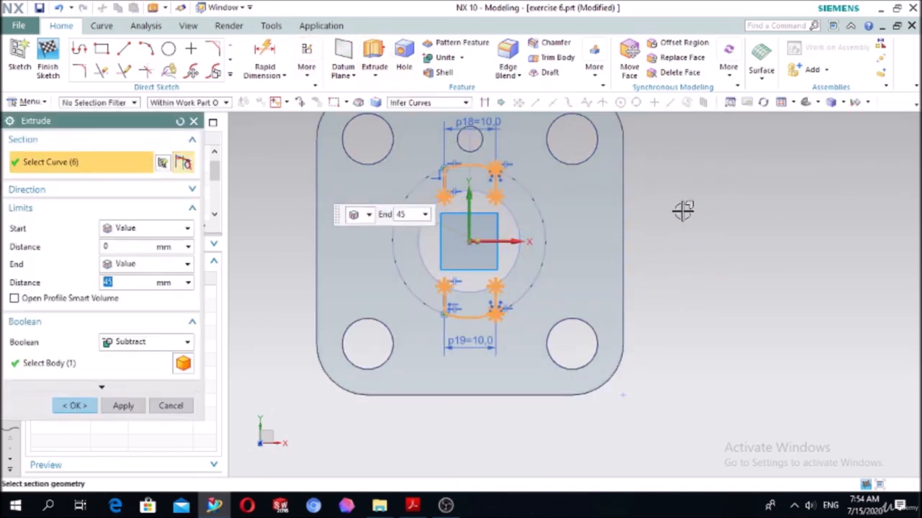
mouse_move(683, 209)
middle_down()
mouse_move(679, 181)
mouse_move(656, 180)
mouse_move(677, 211)
middle_up()
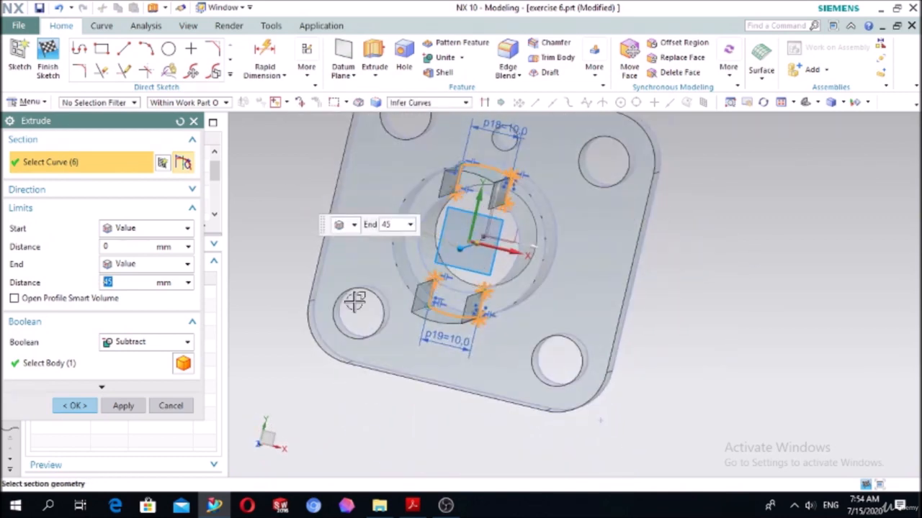
click(172, 406)
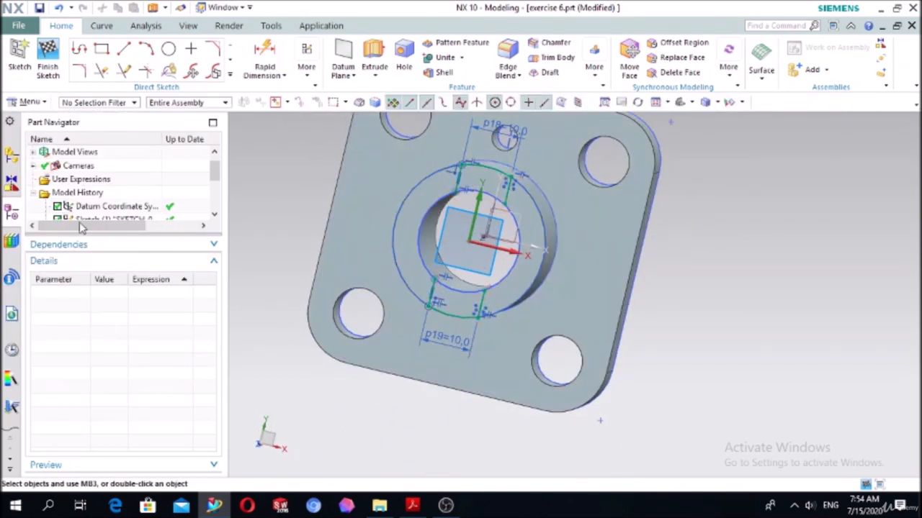
- Finish the slot sketch on the boss's end face and reopen it for editing
scroll(79, 189, down, 5)
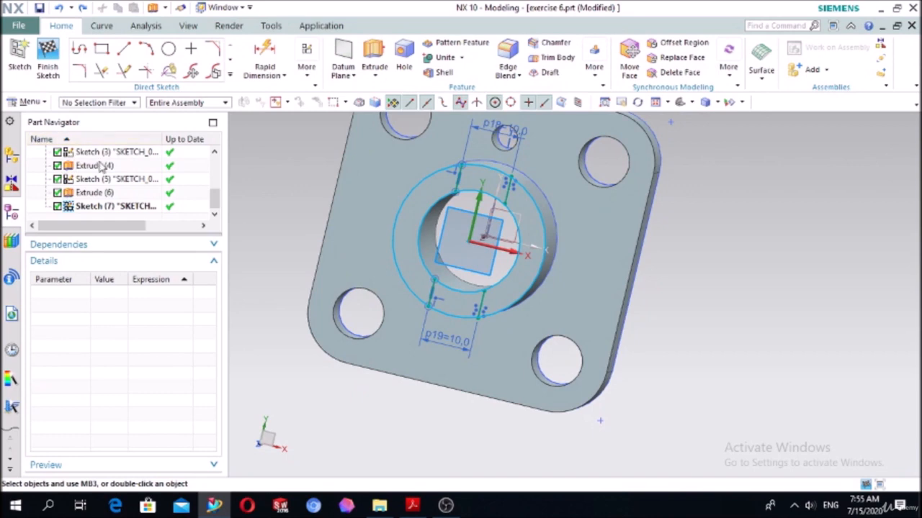
click(48, 69)
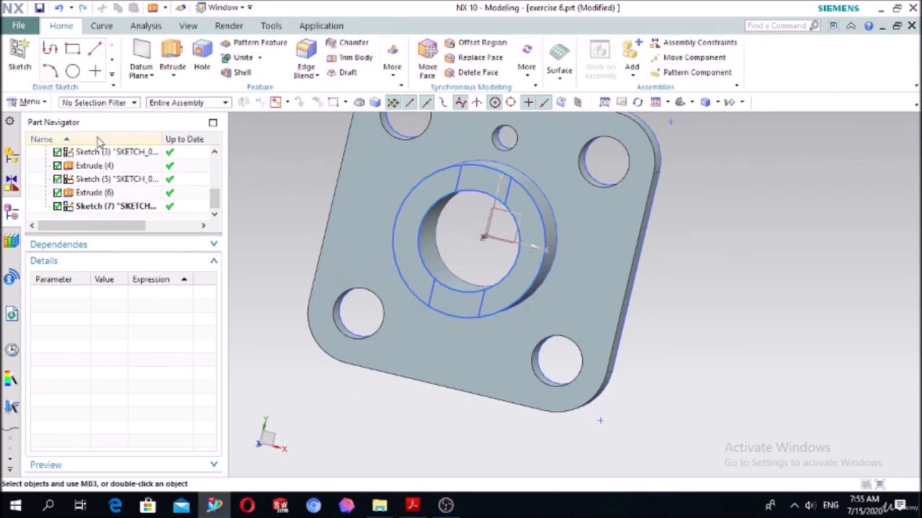
double_click(134, 207)
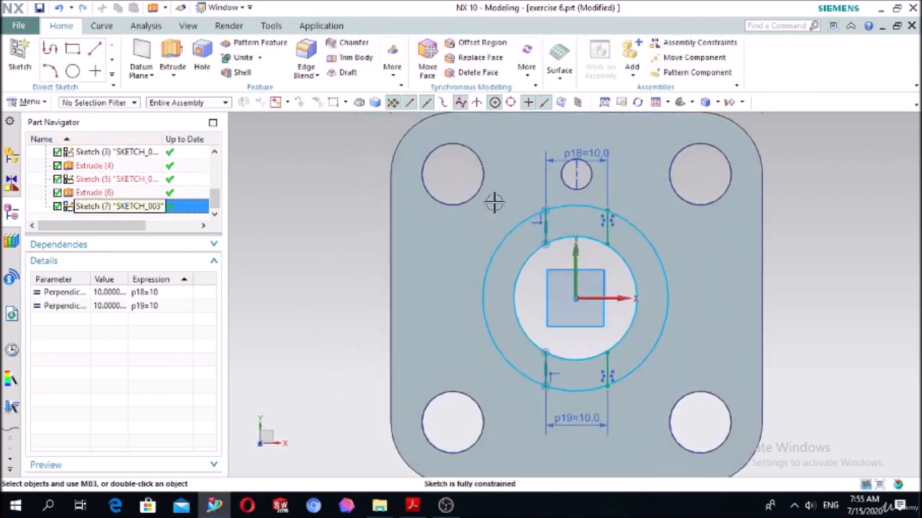
- Trim the upper slot's right vertical line where it overshoots the projected outer boss circle with Quick Trim
scroll(555, 261, up, 4)
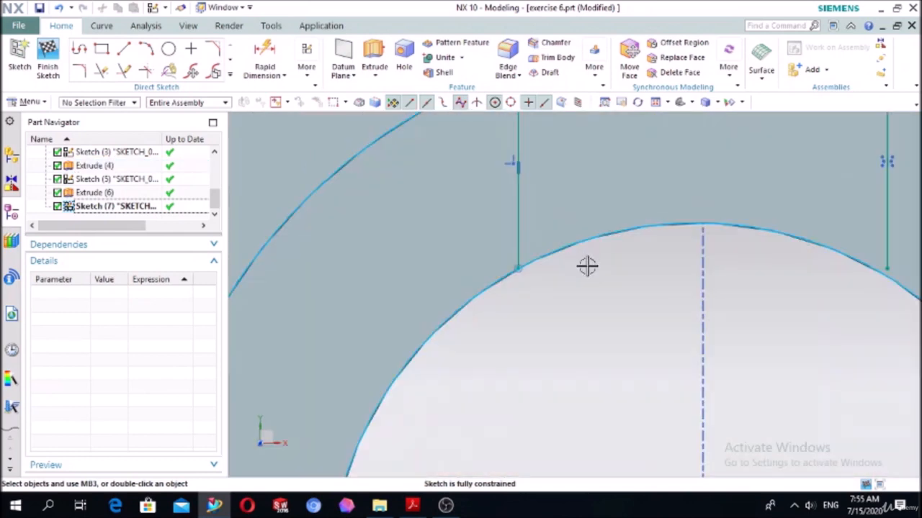
scroll(547, 266, up, 4)
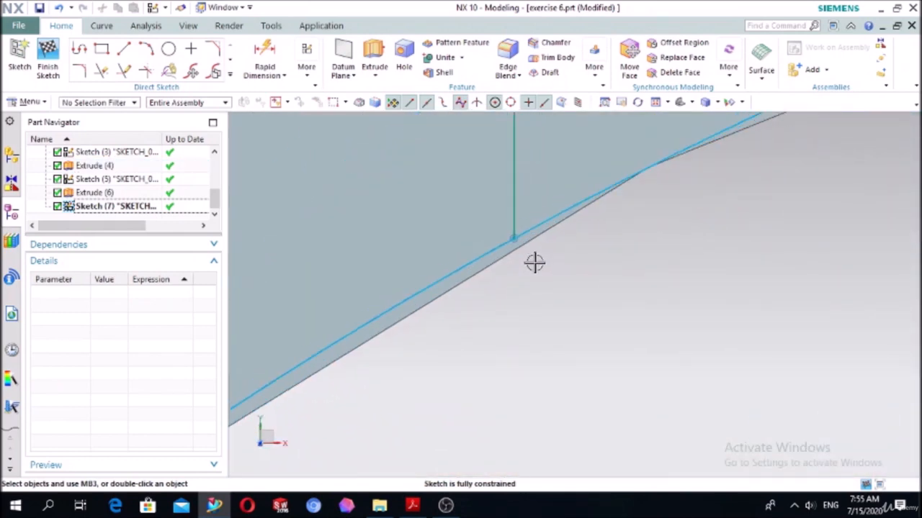
scroll(540, 263, down, 5)
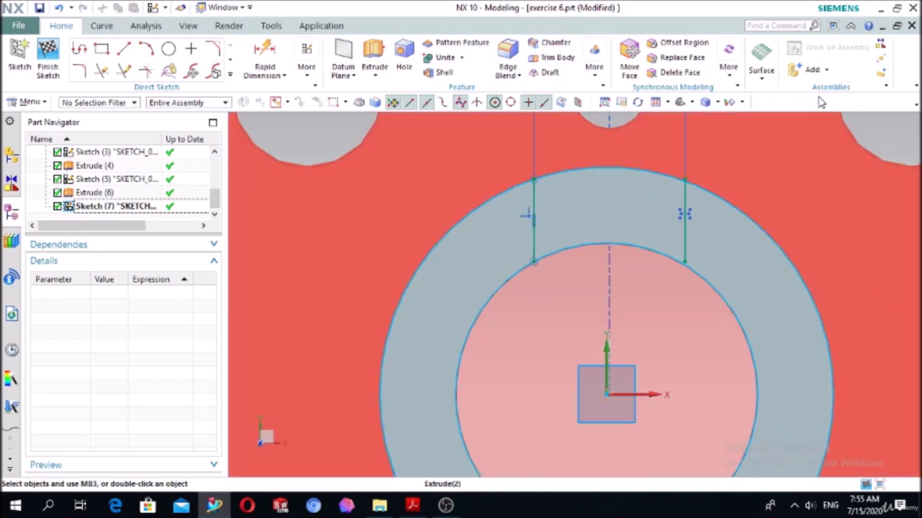
scroll(654, 228, up, 4)
scroll(703, 228, up, 3)
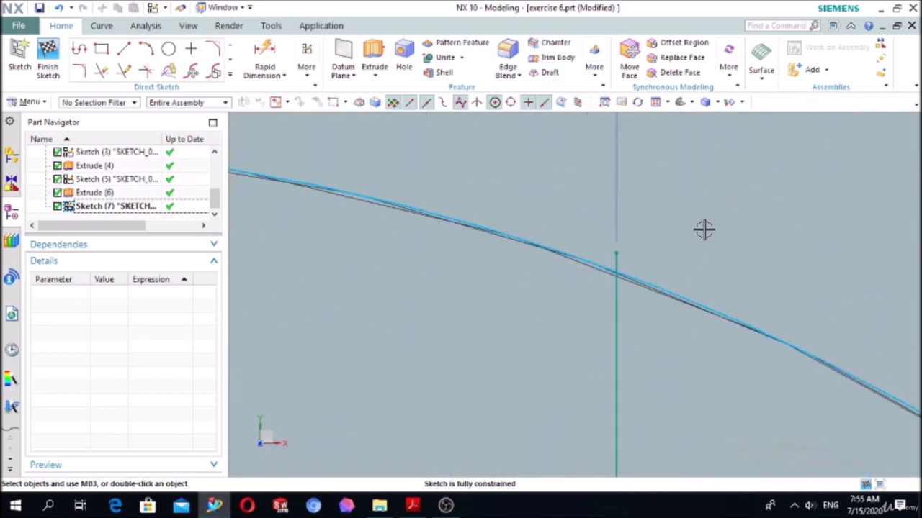
click(102, 72)
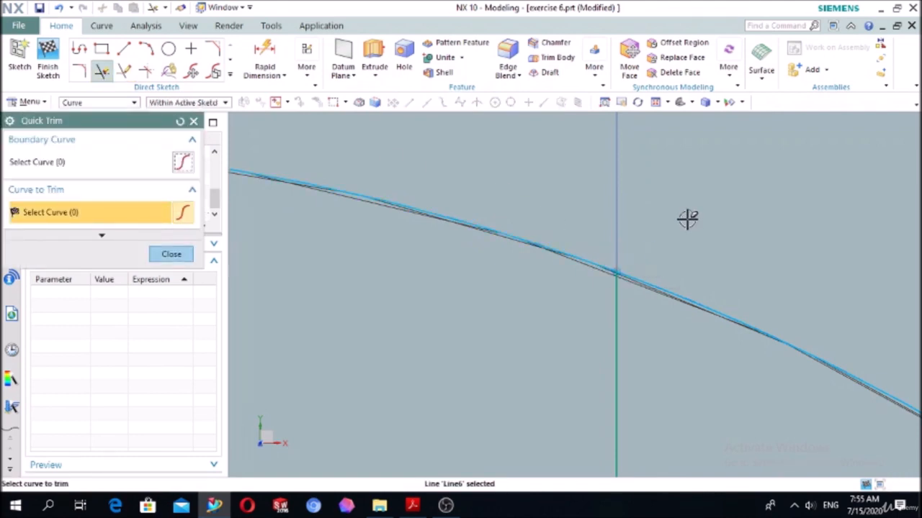
scroll(689, 214, down, 5)
scroll(613, 216, up, 6)
scroll(609, 244, down, 3)
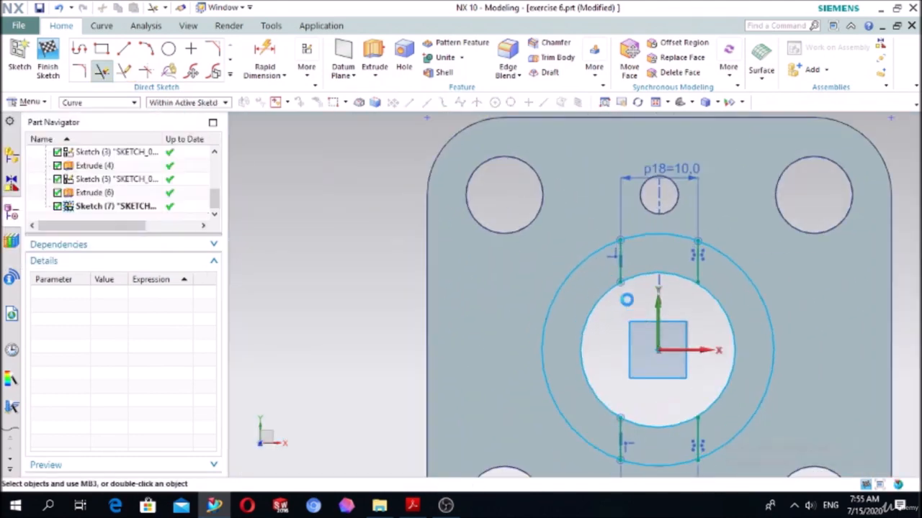
- Extend the lower slot's right vertical line up to the projected bore circle with Quick Extend
scroll(633, 338, down, 4)
scroll(618, 317, up, 4)
scroll(619, 317, up, 6)
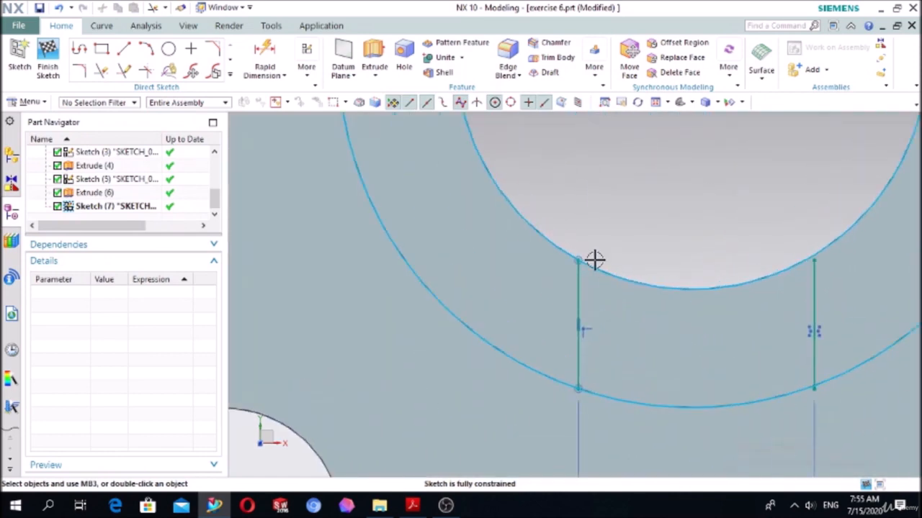
scroll(545, 243, down, 4)
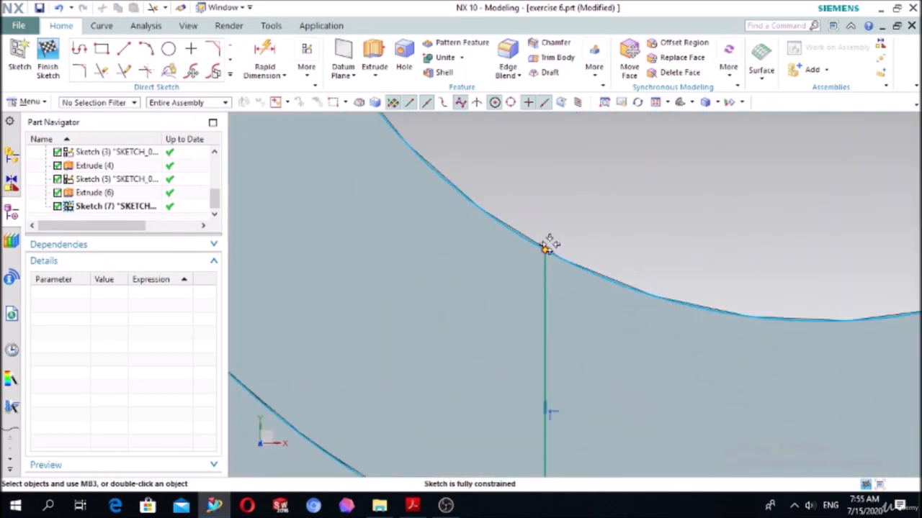
scroll(713, 245, up, 6)
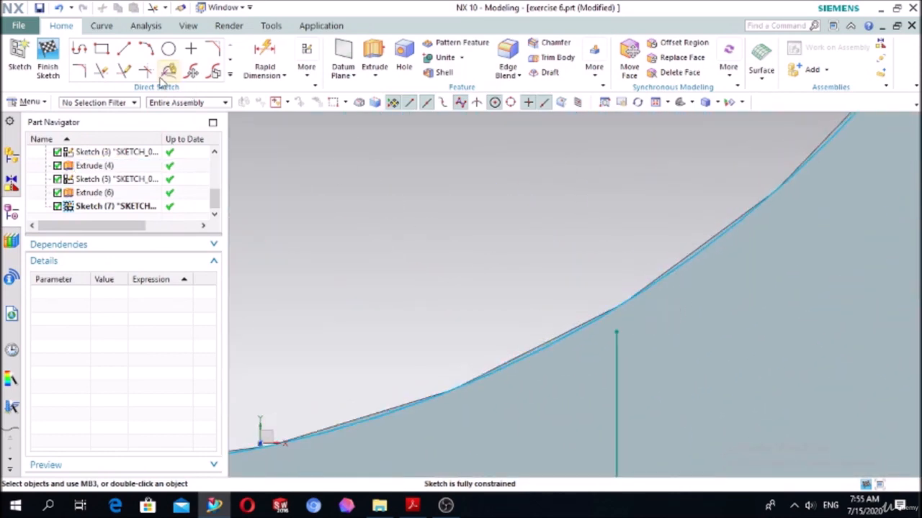
click(123, 72)
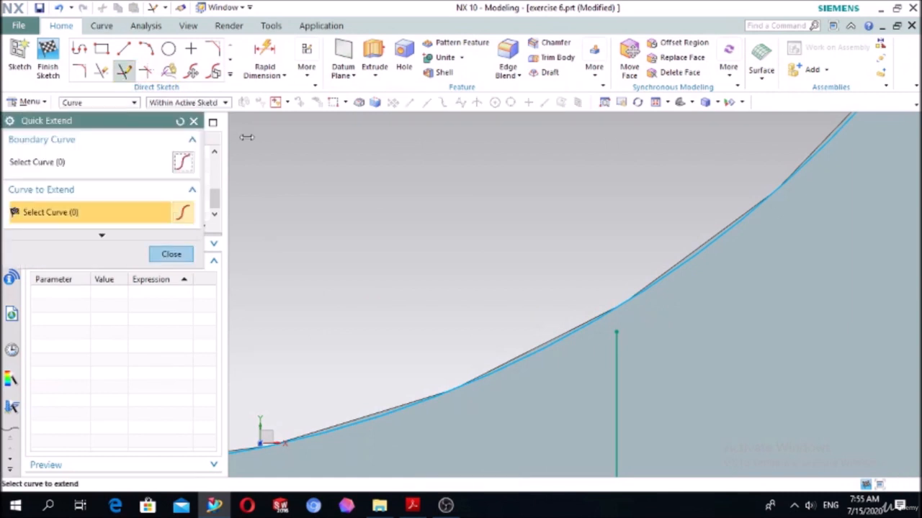
click(614, 364)
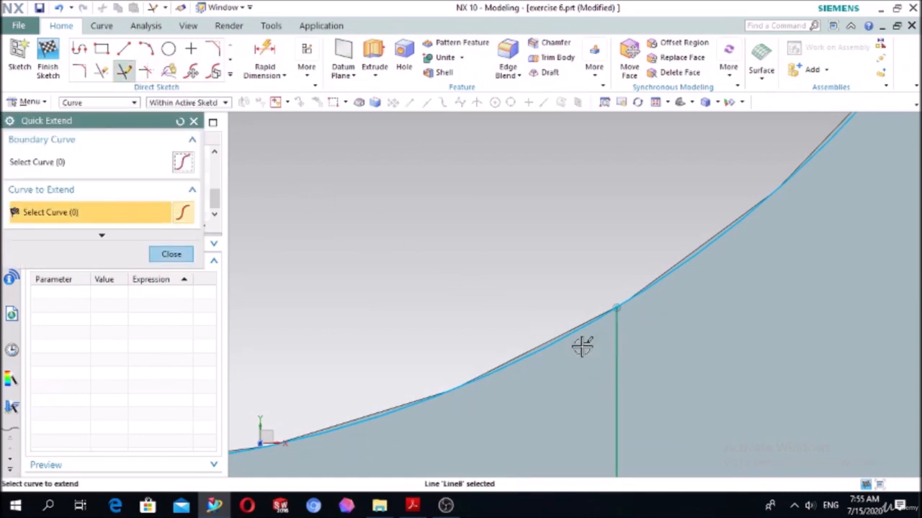
click(171, 254)
- Trim the lower slot's right vertical line where it overshoots the projected outer boss circle
scroll(609, 226, down, 3)
scroll(603, 445, up, 2)
scroll(604, 444, up, 2)
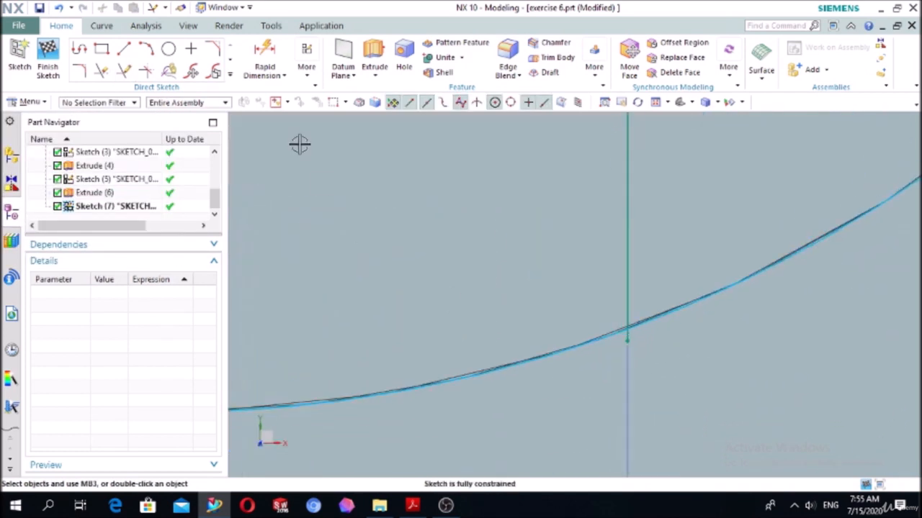
key(t)
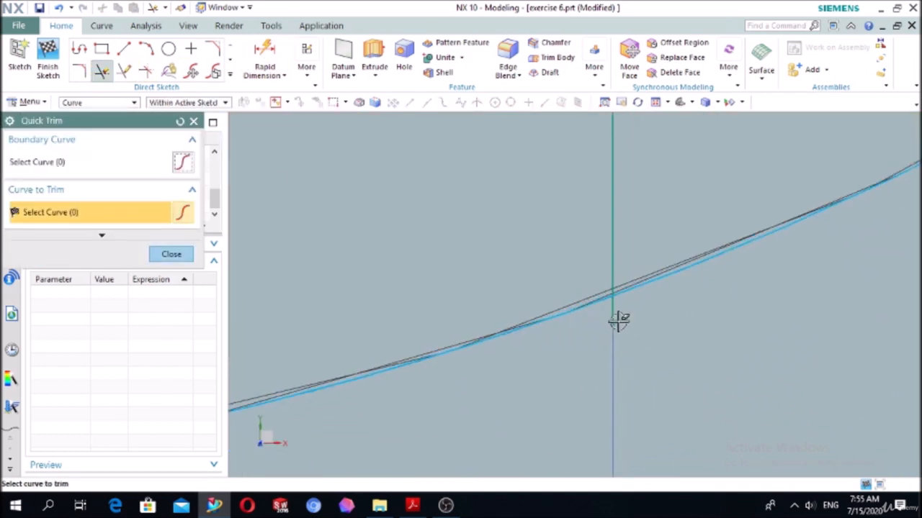
scroll(676, 340, down, 5)
scroll(508, 313, up, 5)
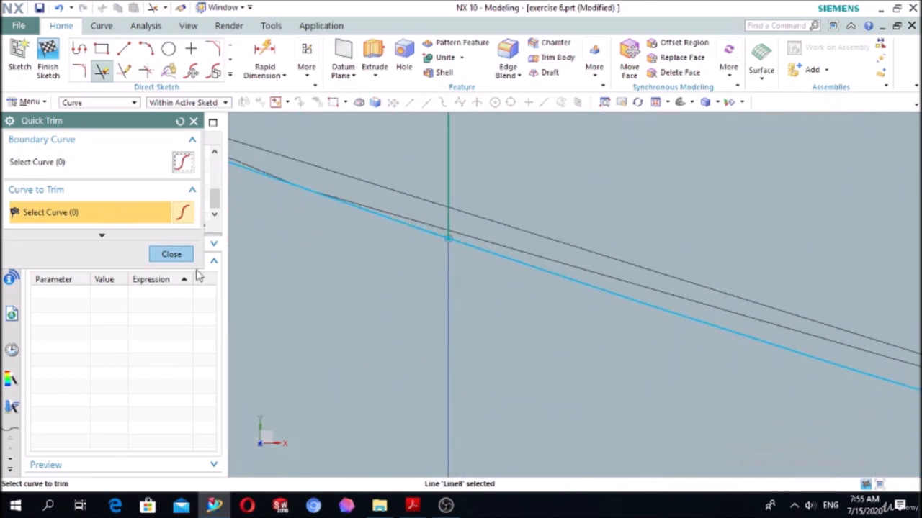
click(179, 257)
- Trim the projected bore and outer boss circles outside the slots' vertical lines with Quick Trim
scroll(425, 296, down, 5)
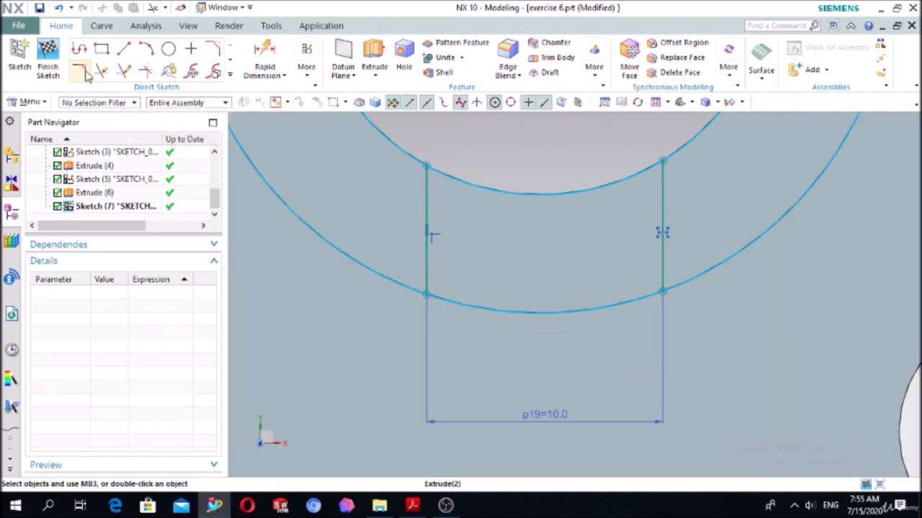
click(102, 69)
click(301, 214)
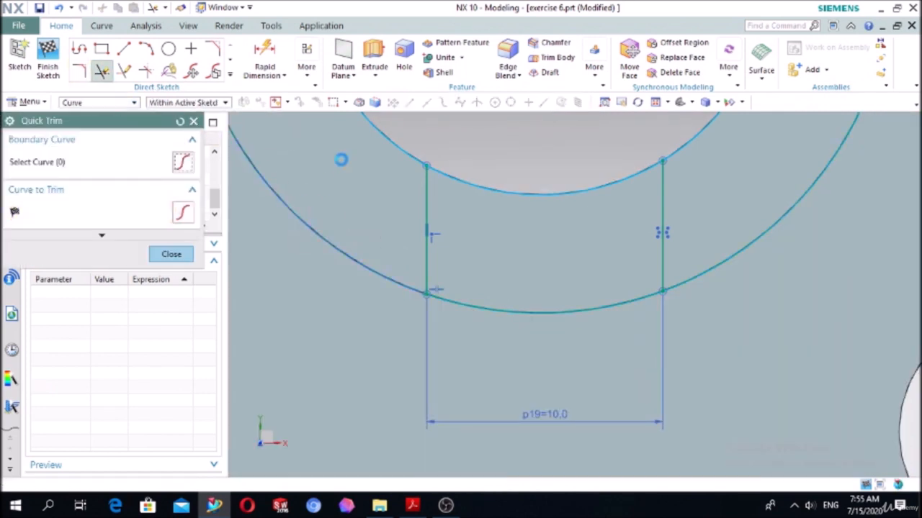
click(386, 130)
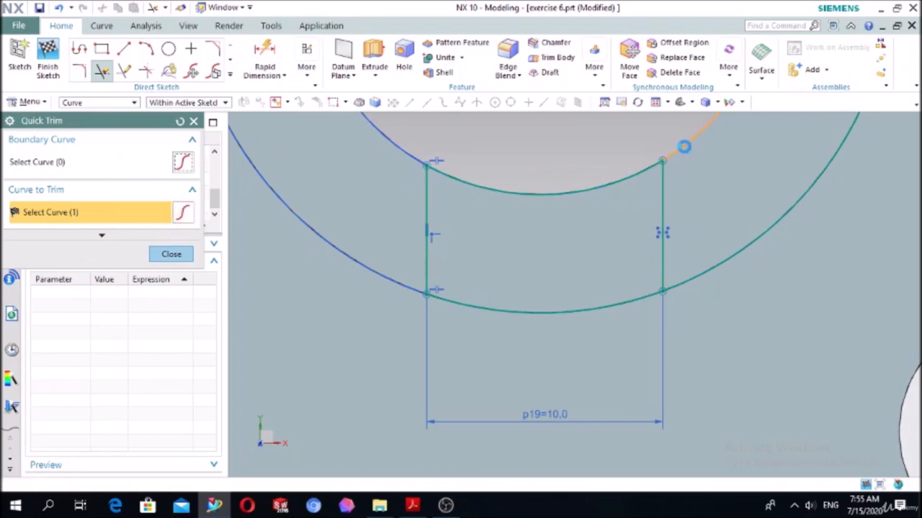
click(744, 242)
scroll(626, 239, down, 5)
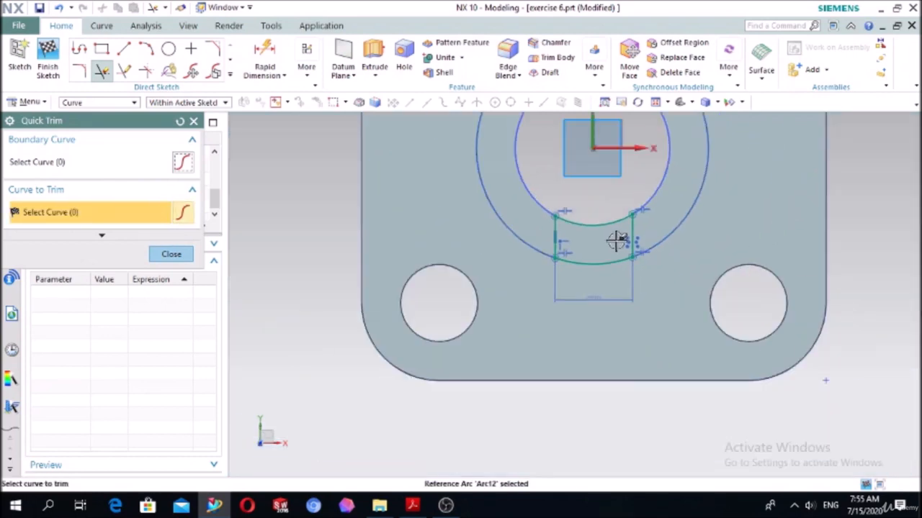
click(172, 253)
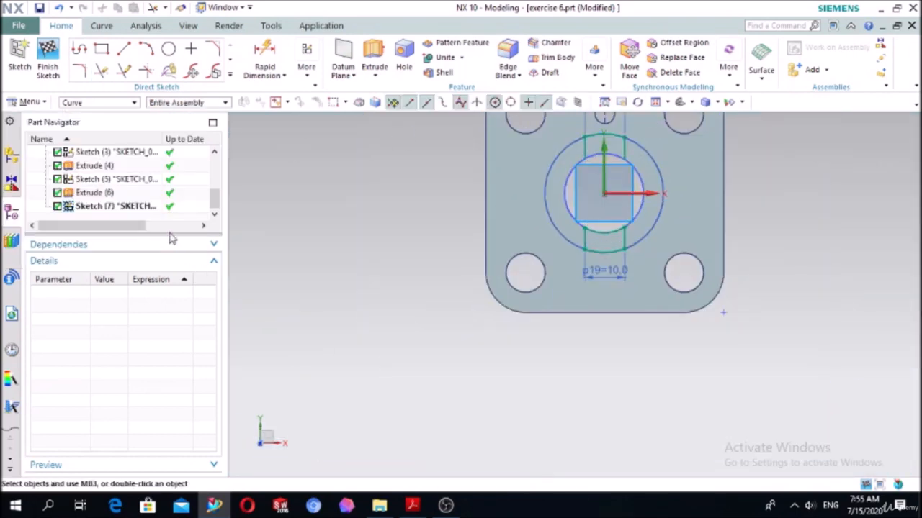
click(373, 54)
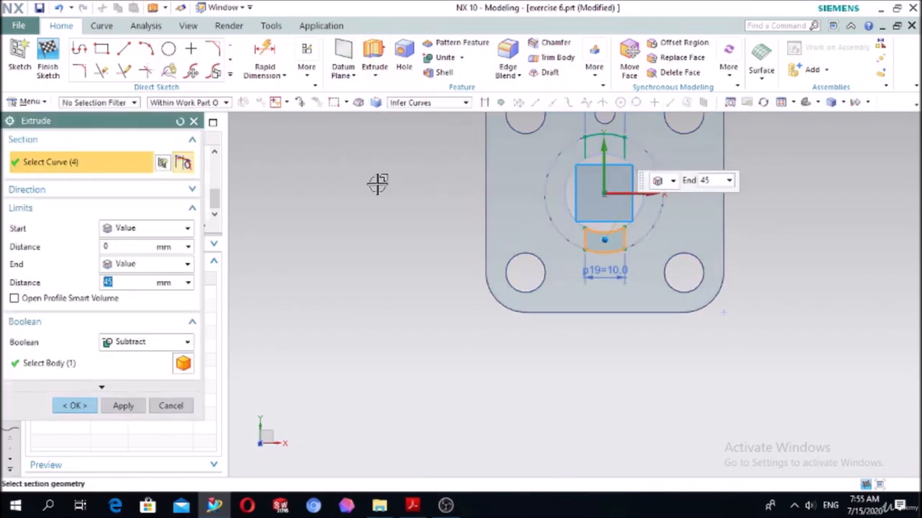
mouse_move(368, 178)
middle_down()
mouse_move(350, 161)
mouse_move(371, 169)
middle_up()
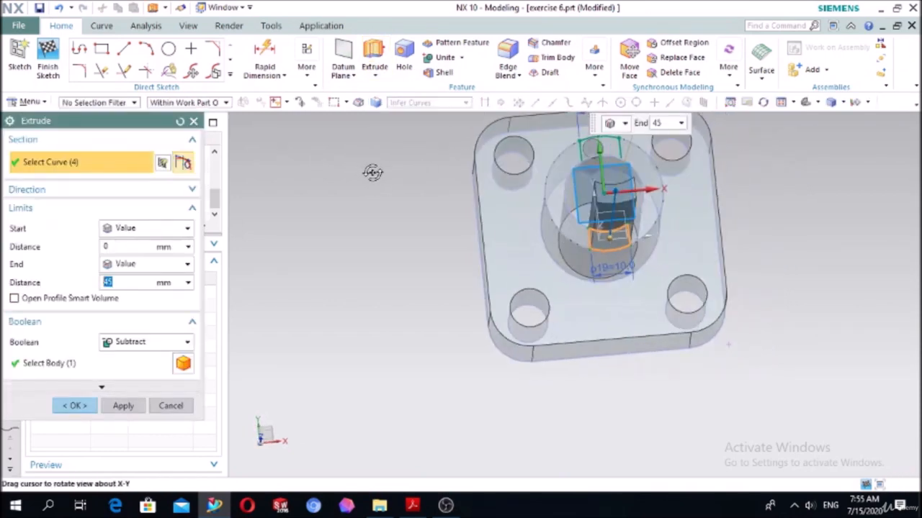
scroll(556, 164, up, 5)
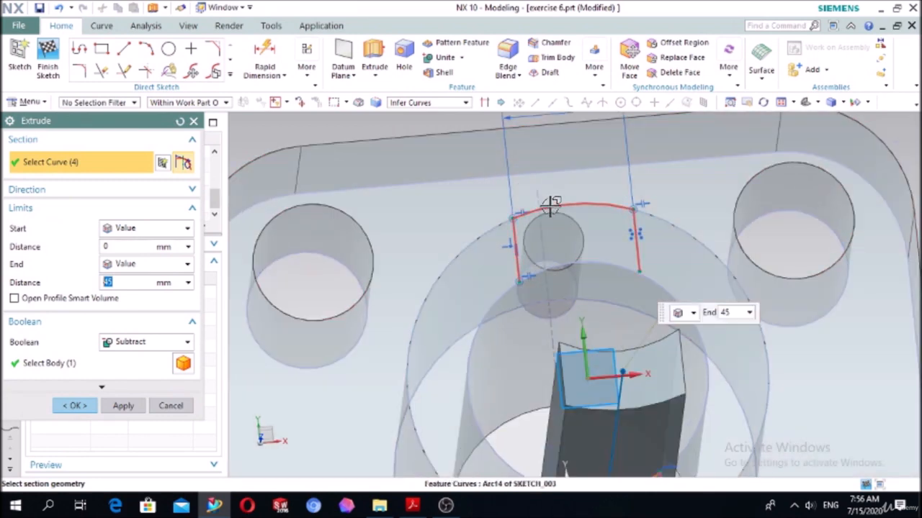
click(548, 206)
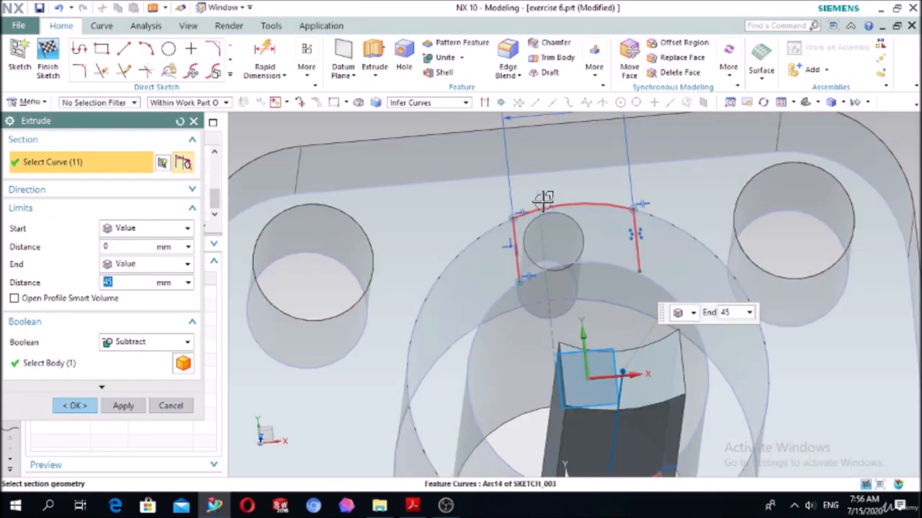
scroll(426, 185, down, 5)
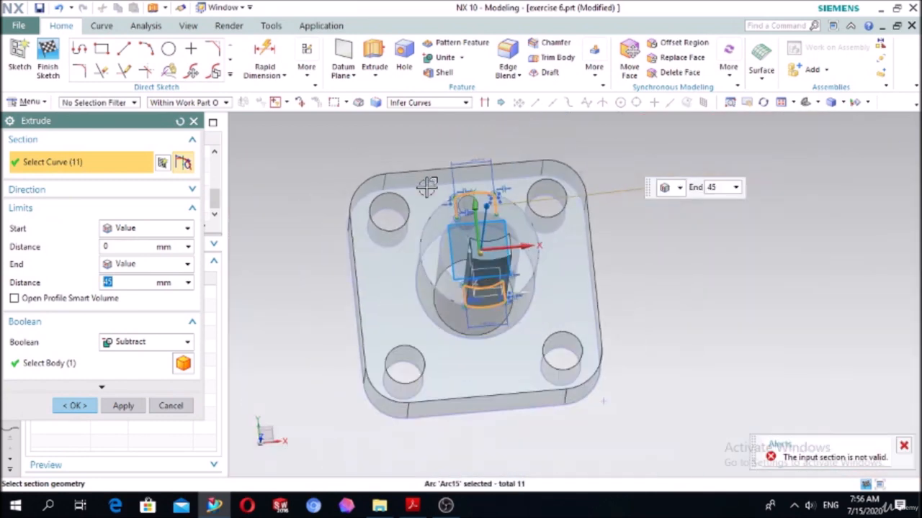
middle_drag(715, 243, 669, 237)
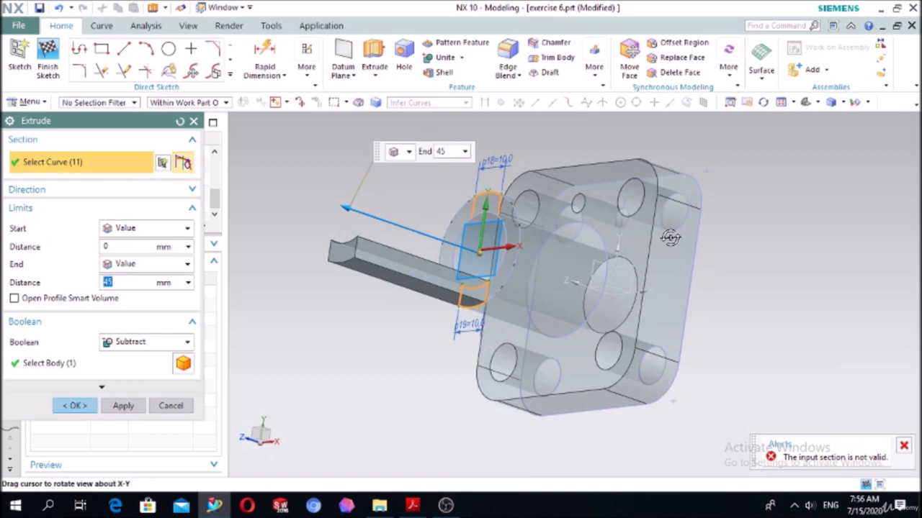
click(171, 406)
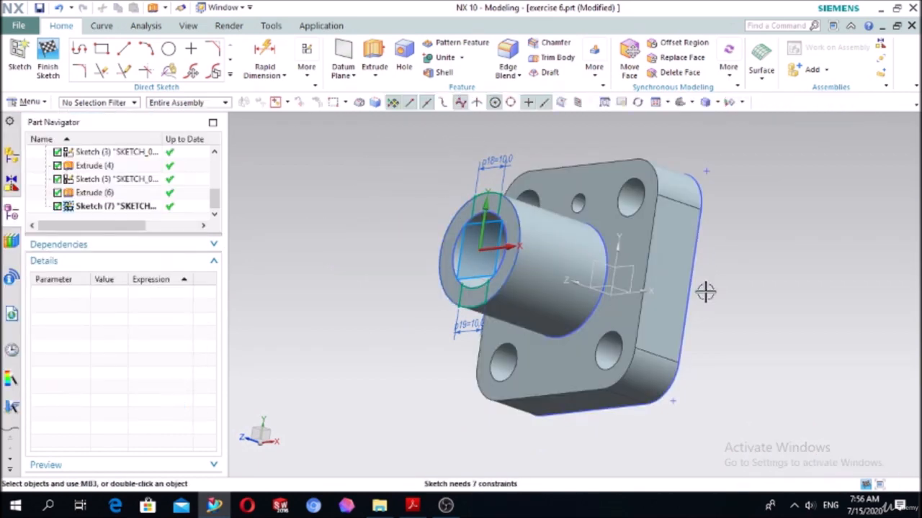
- Close the upper slot profile with a three-point arc of about 10.7 mm radius between the inner ends of its vertical lines
middle_drag(705, 292, 804, 270)
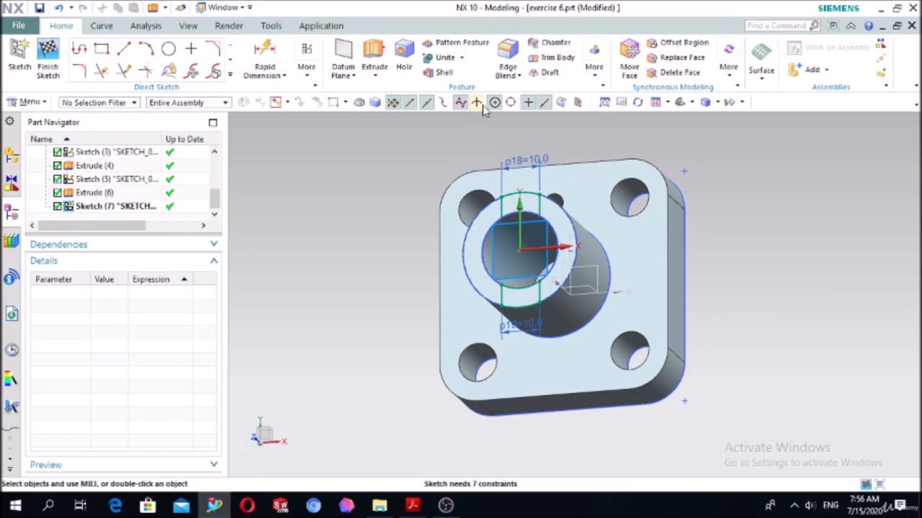
scroll(520, 125, up, 3)
scroll(519, 271, up, 4)
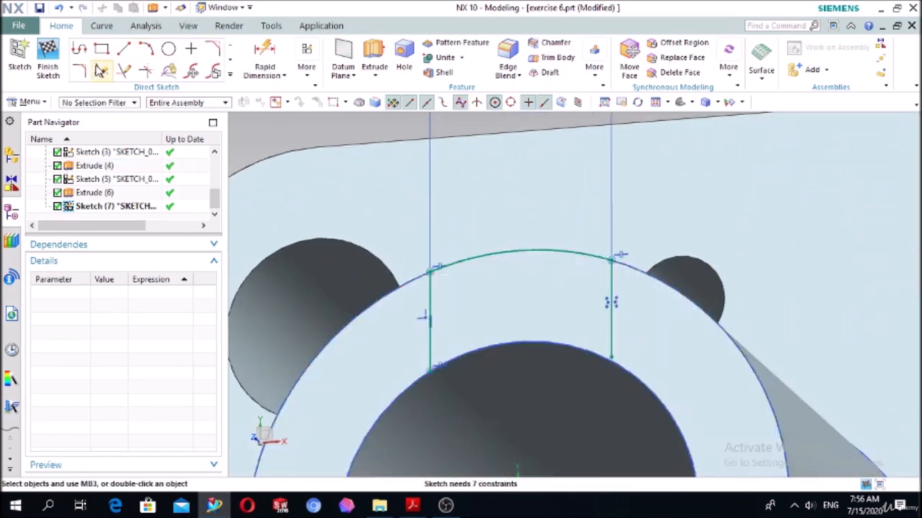
click(147, 49)
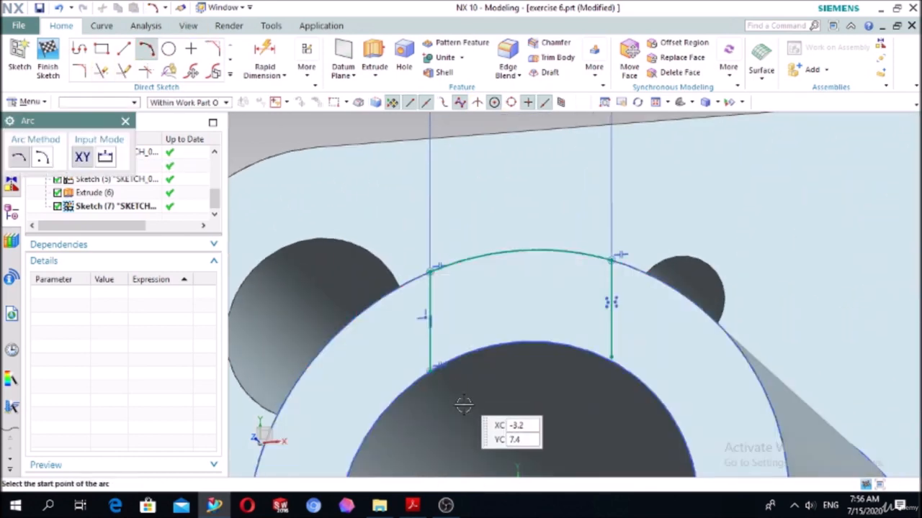
click(430, 372)
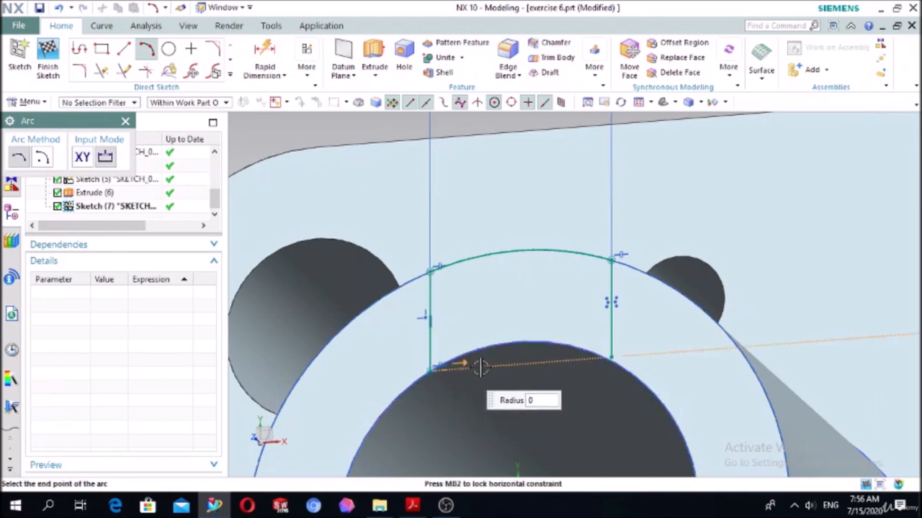
click(611, 357)
click(555, 343)
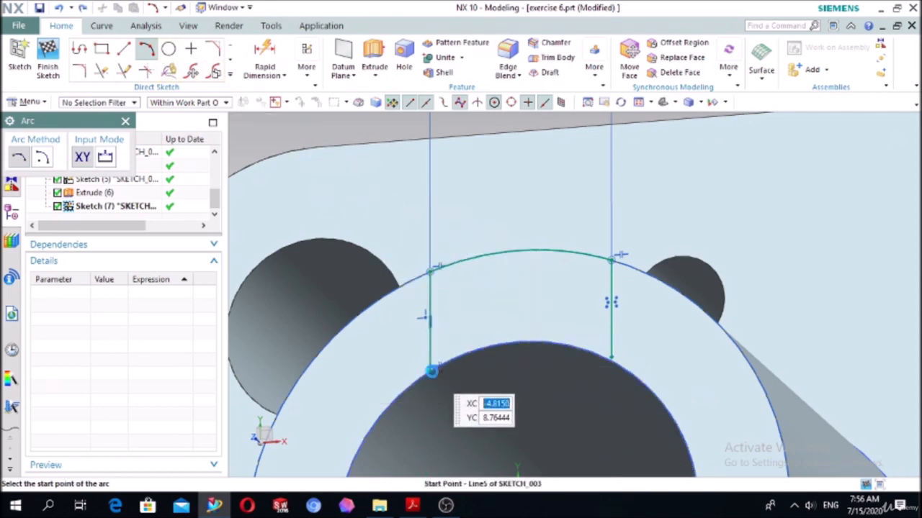
click(431, 371)
click(611, 357)
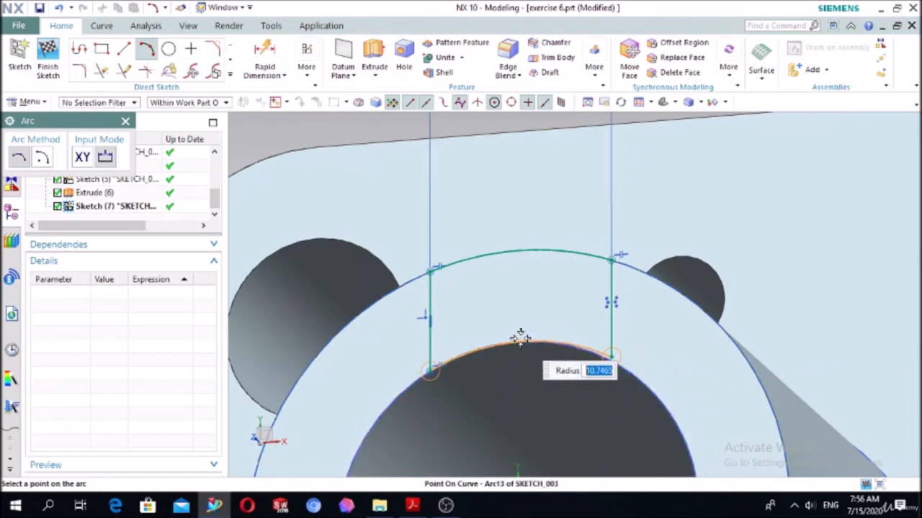
click(520, 338)
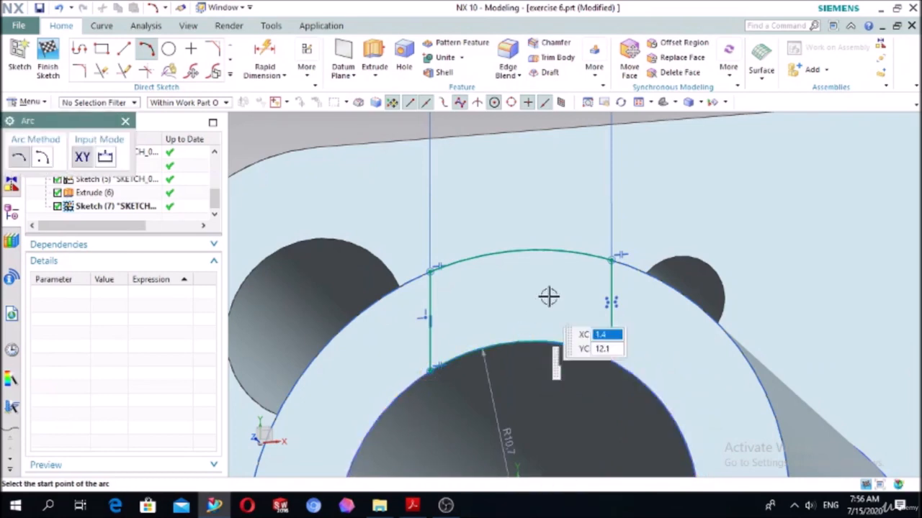
click(126, 121)
scroll(626, 342, up, 4)
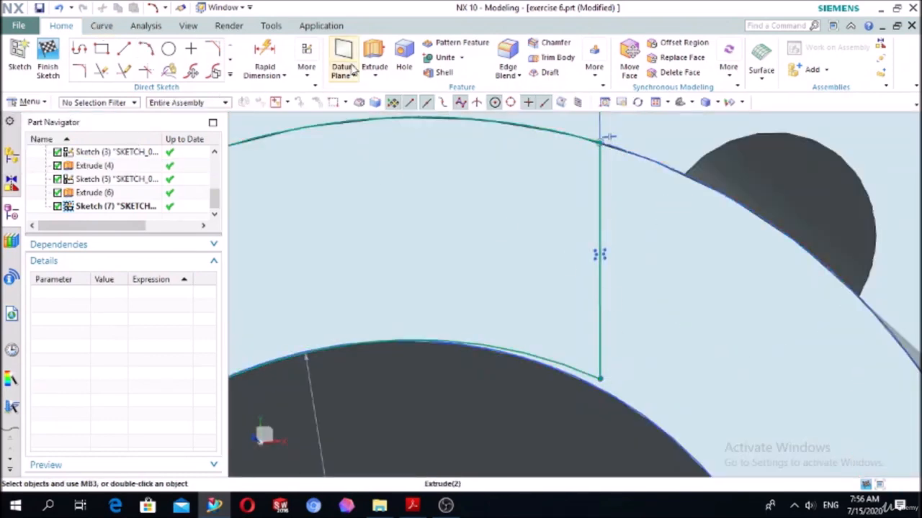
click(374, 49)
scroll(406, 182, down, 6)
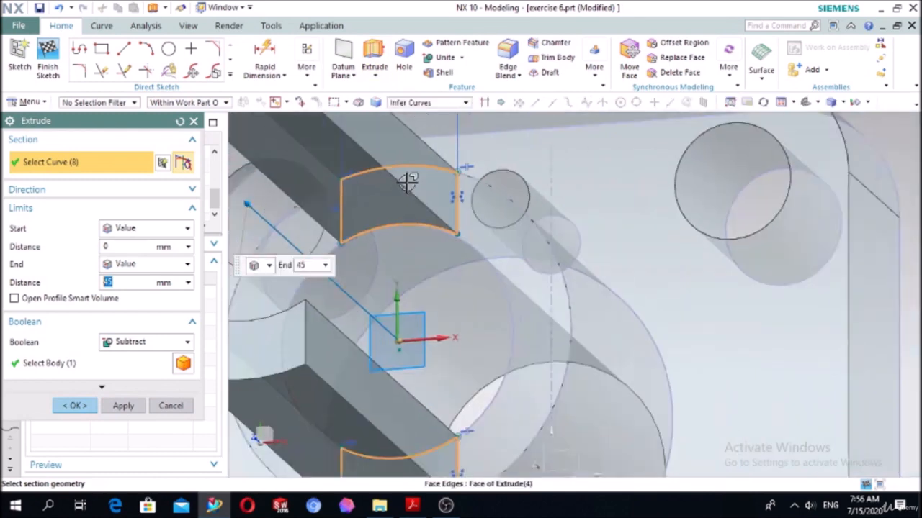
scroll(407, 182, down, 3)
scroll(432, 216, up, 8)
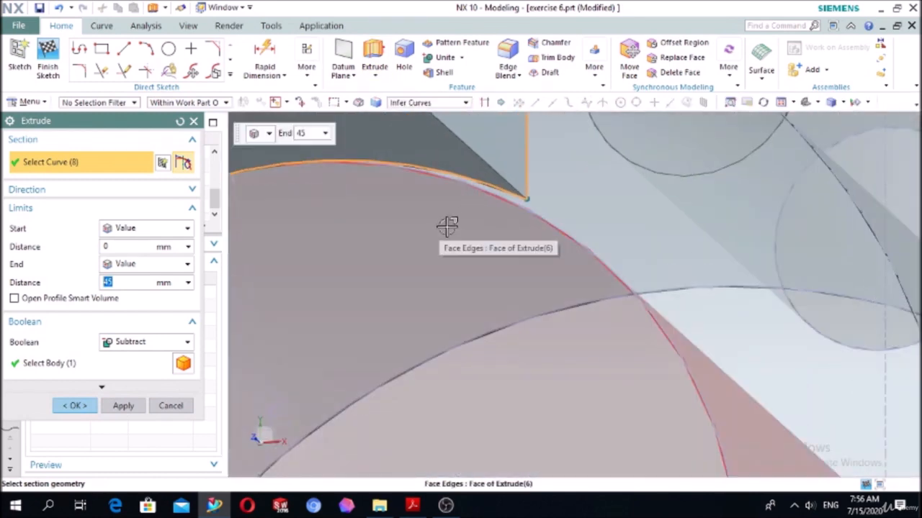
key(Escape)
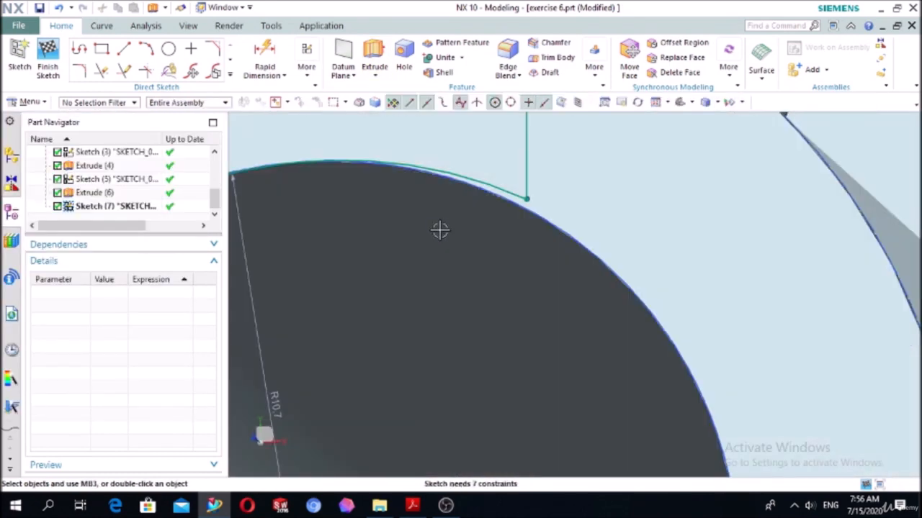
- Try to constrain the upper slot's inner arc tangent to the bore circle
key(c)
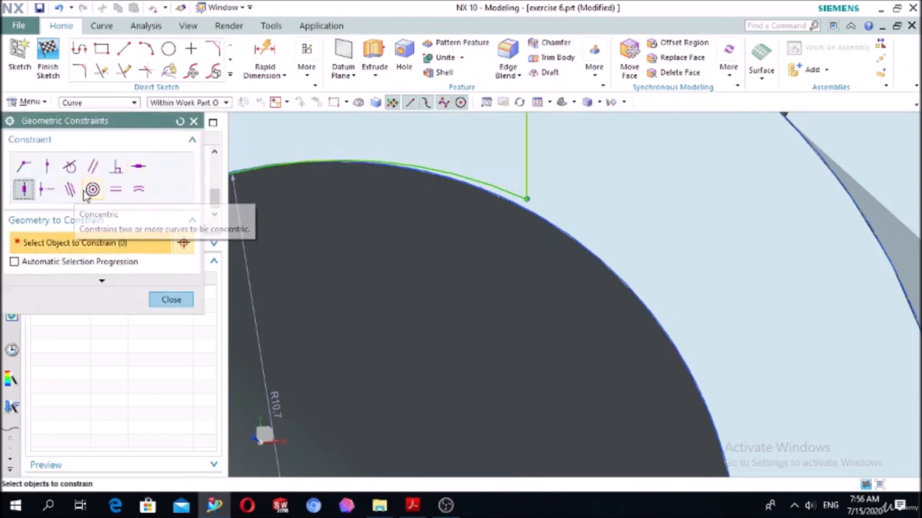
click(69, 170)
scroll(510, 159, up, 3)
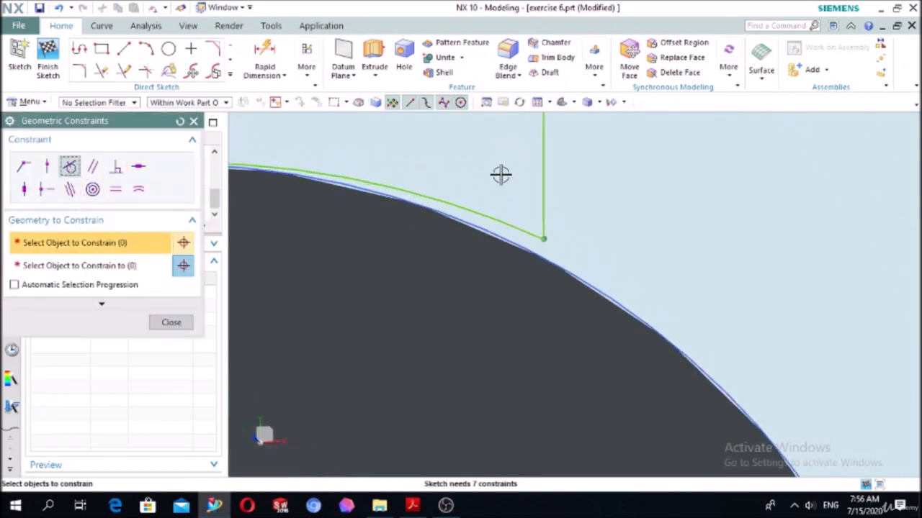
click(484, 209)
click(95, 266)
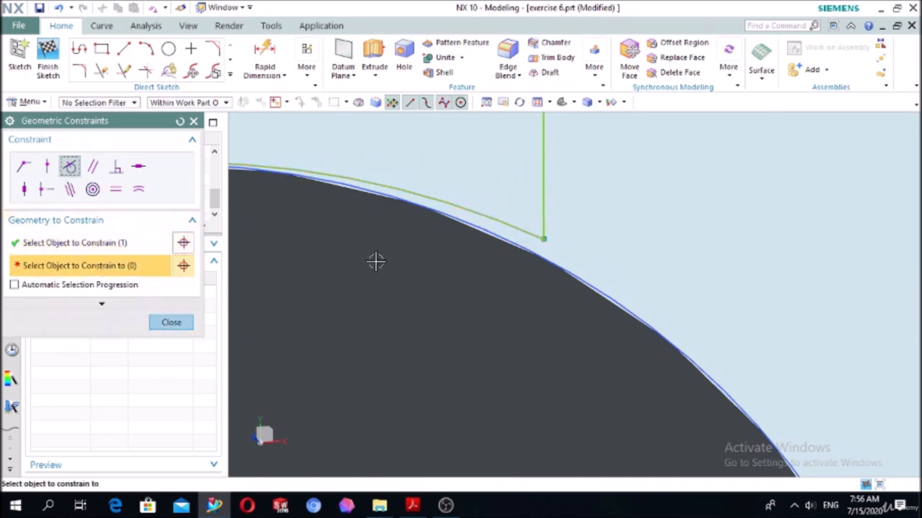
click(515, 245)
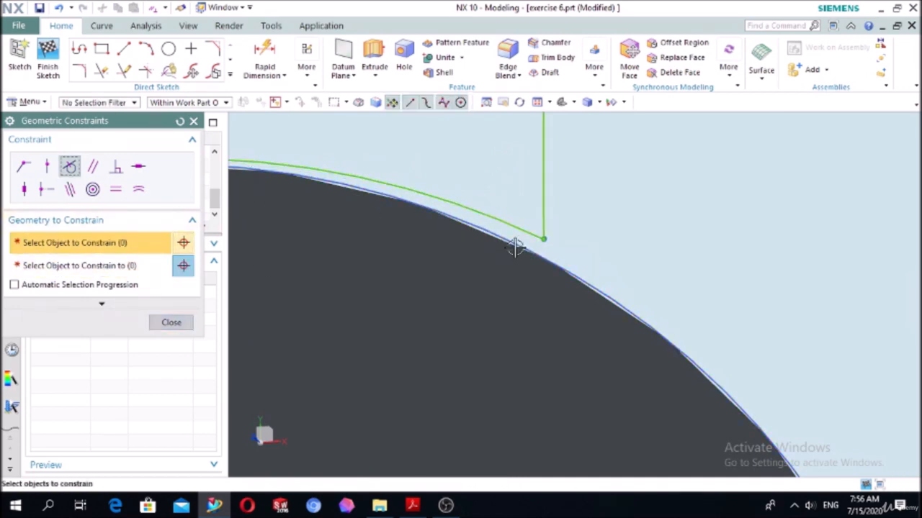
middle_click(514, 246)
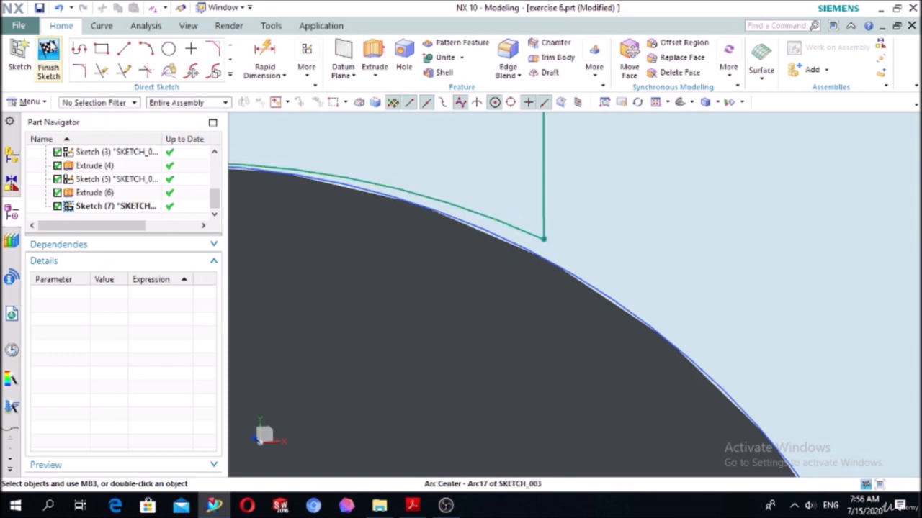
- Reopen the slot sketch for editing and delete the upper slot's three-point inner arc
click(48, 57)
double_click(108, 206)
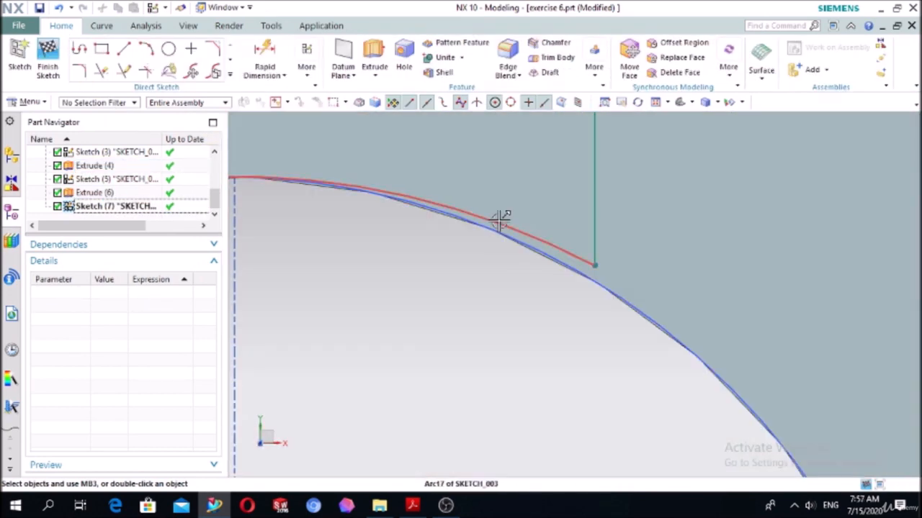
click(498, 220)
key(Delete)
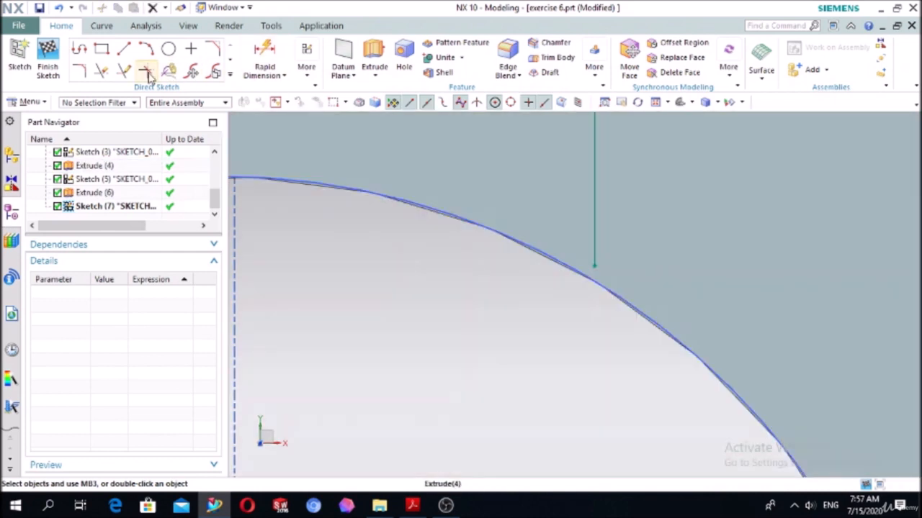
- Project the bore circle into the slot sketch with Project Curve
click(230, 75)
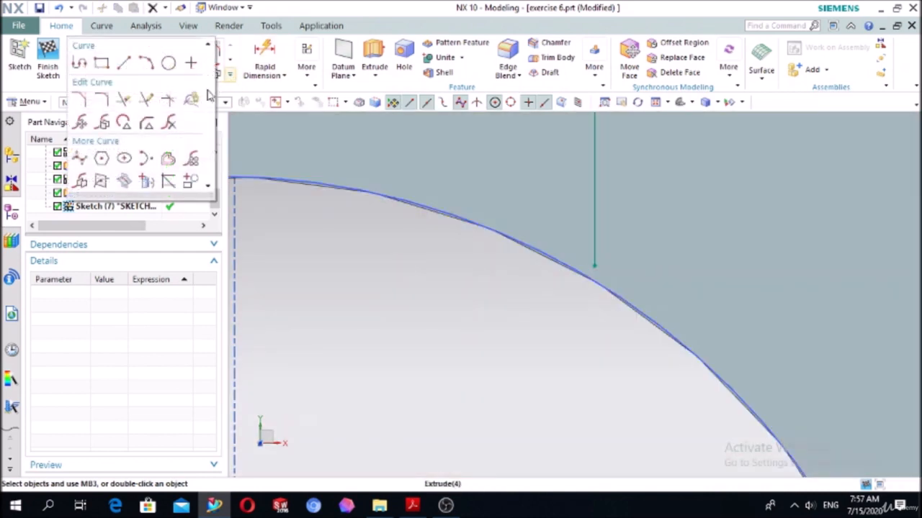
click(144, 183)
click(308, 184)
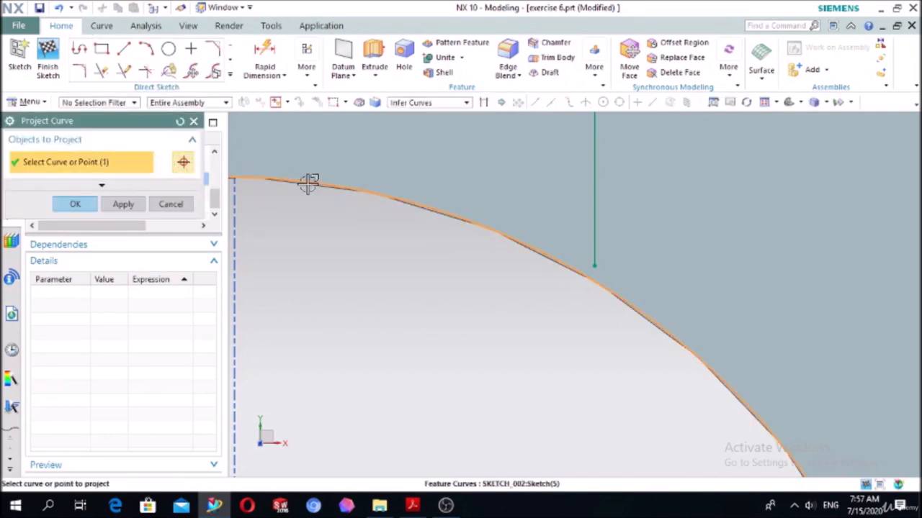
click(75, 205)
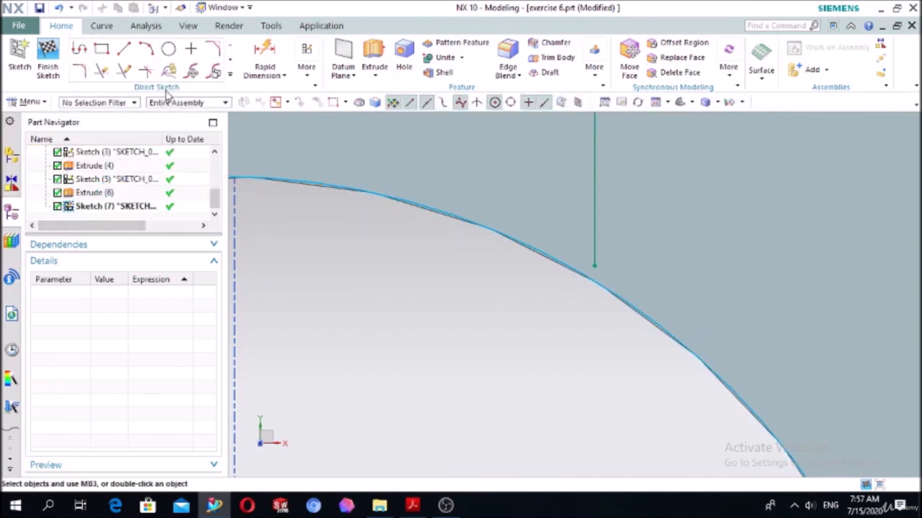
- Extend the upper slot's right vertical line down to the projected bore circle with Quick Extend
click(125, 72)
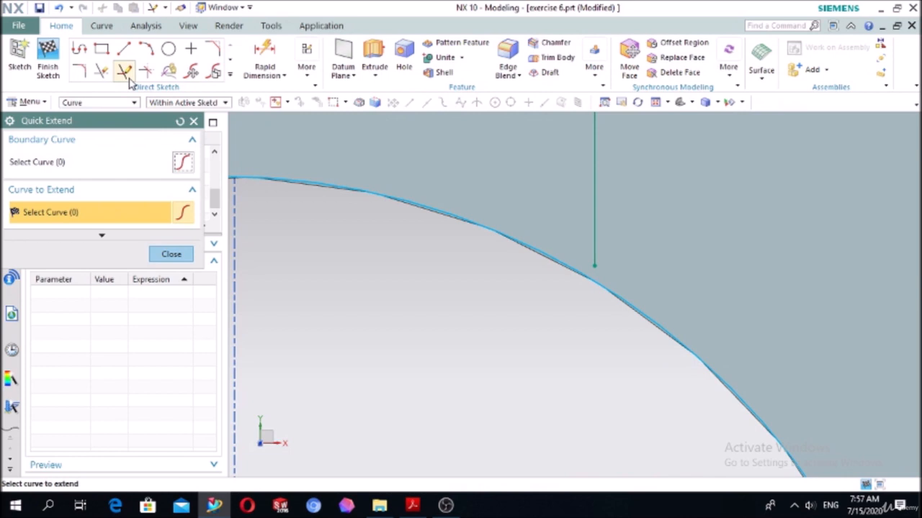
click(589, 194)
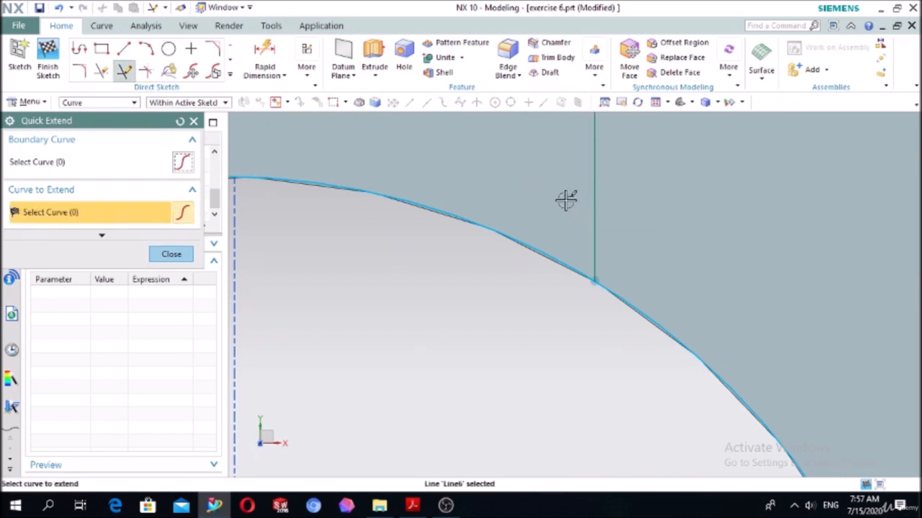
click(170, 255)
- Trim the projected bore circle outside the upper slot's vertical lines with Quick Trim
click(103, 72)
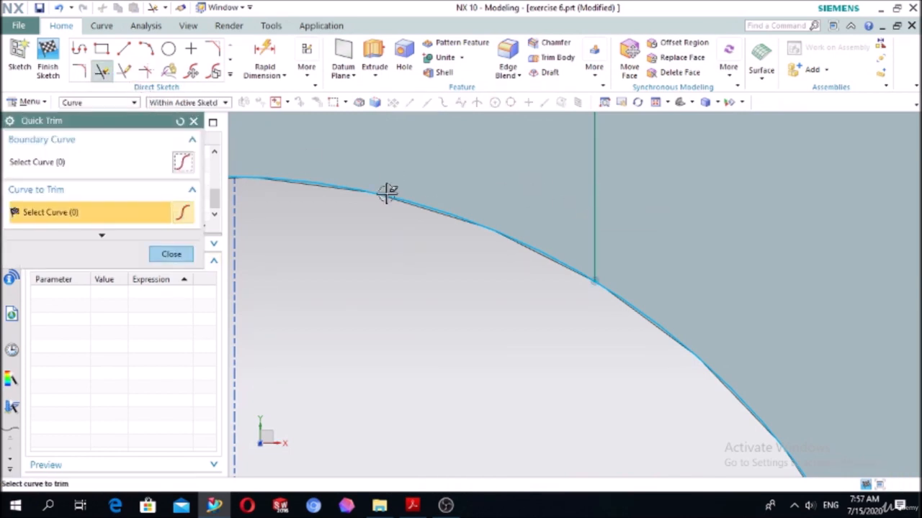
click(656, 321)
scroll(671, 286, up, 3)
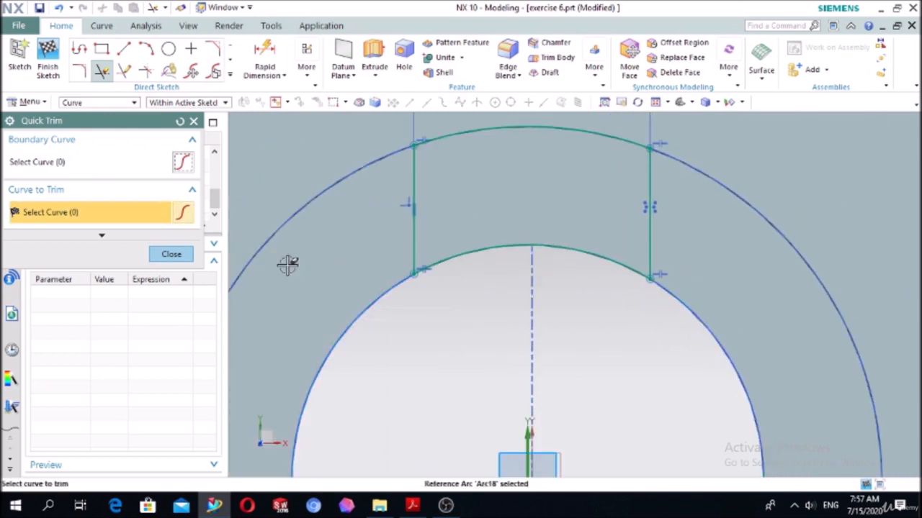
click(172, 254)
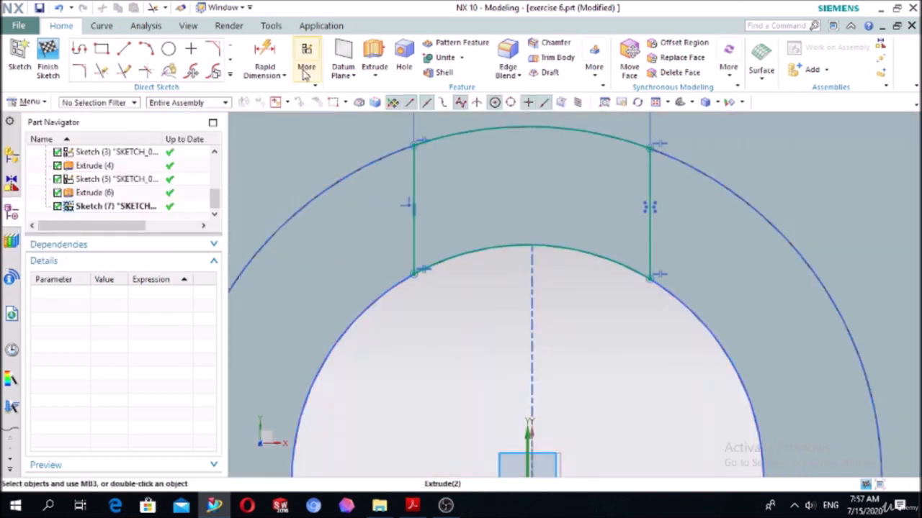
- Extrude both slot profiles 15 mm into the boss in the reversed direction, subtracting them from the body
click(373, 55)
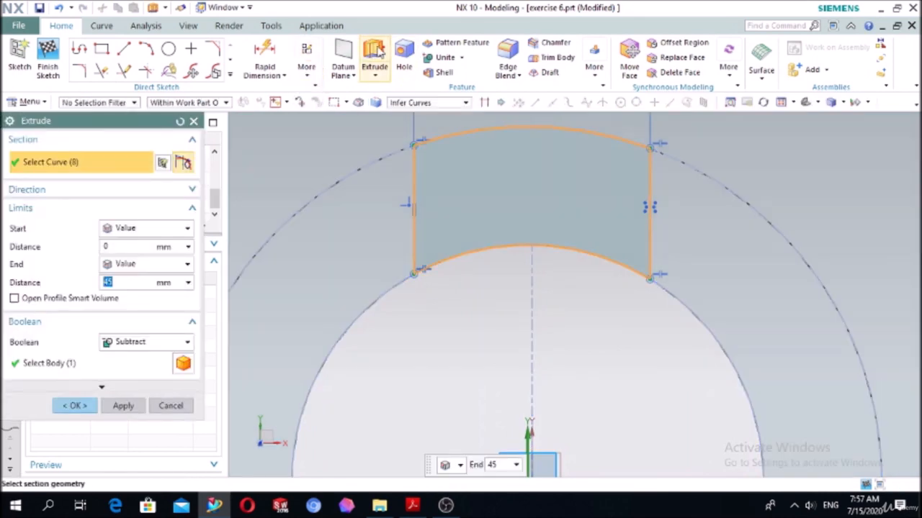
scroll(860, 179, down, 4)
middle_drag(554, 249, 384, 252)
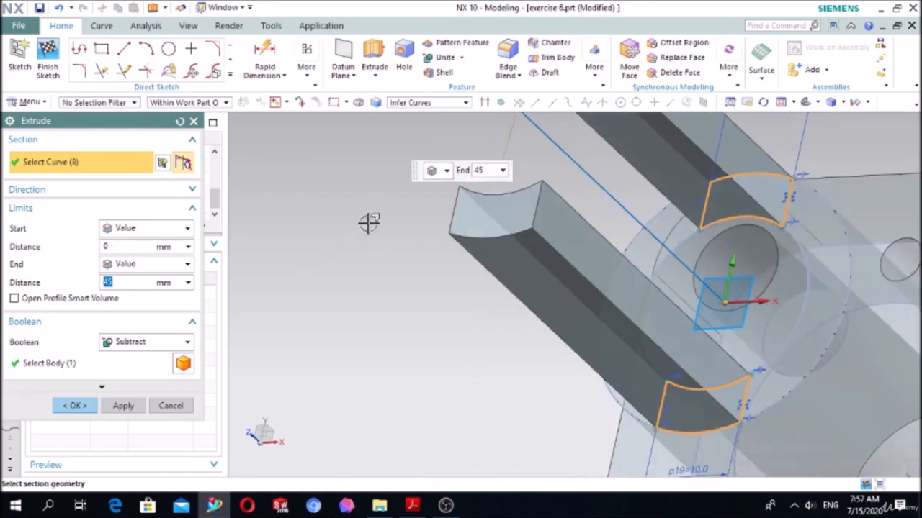
click(113, 189)
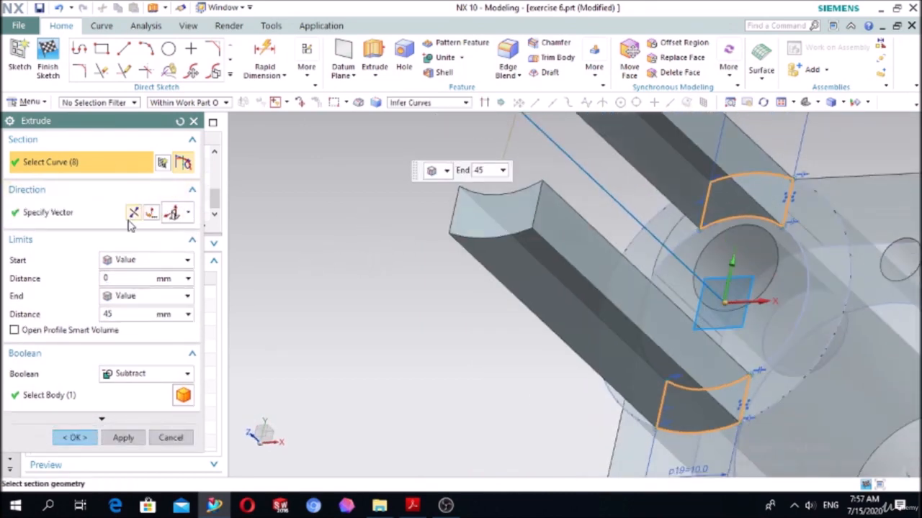
click(134, 213)
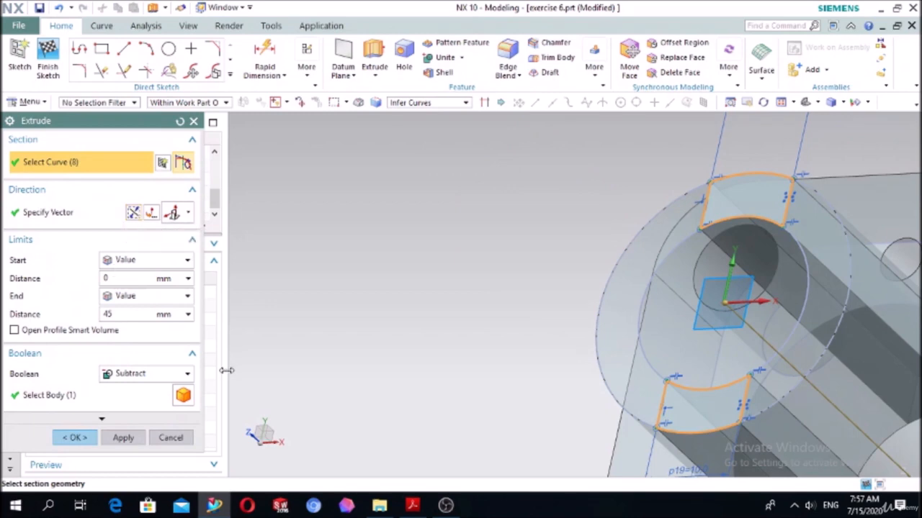
double_click(114, 314)
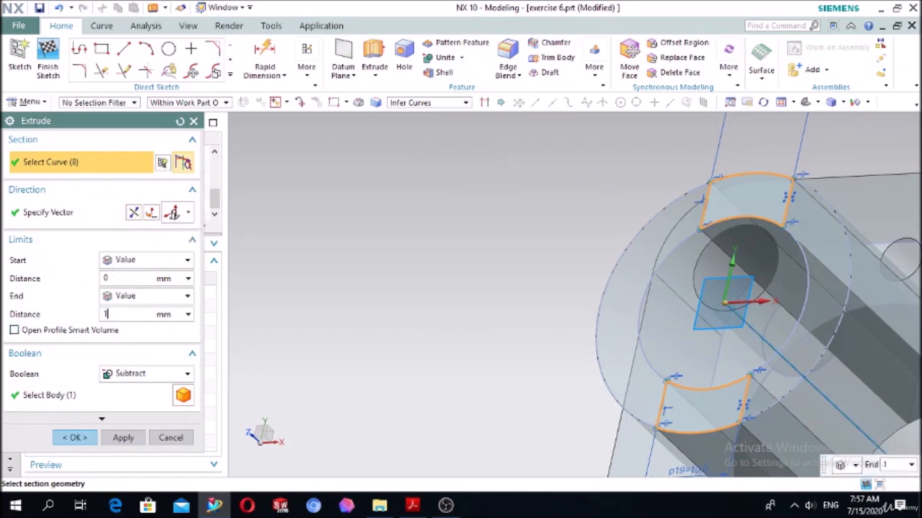
text(15)
key(Return)
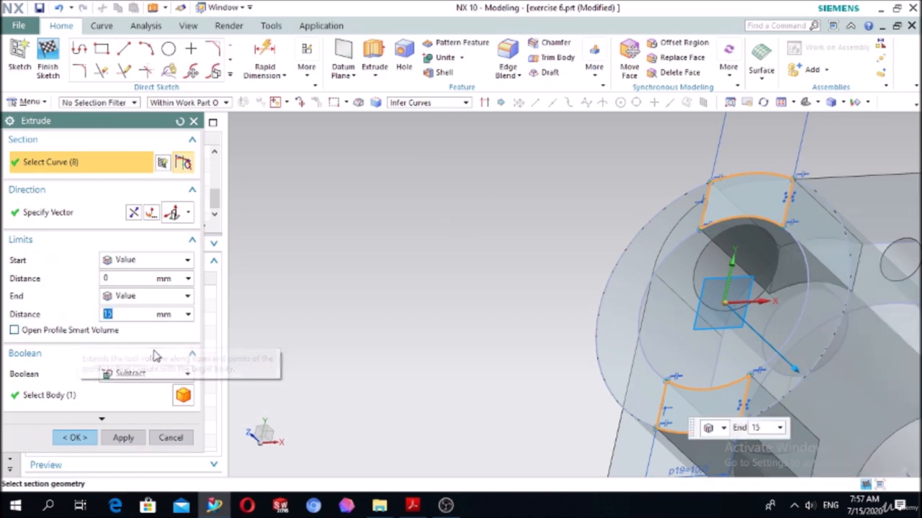
click(74, 437)
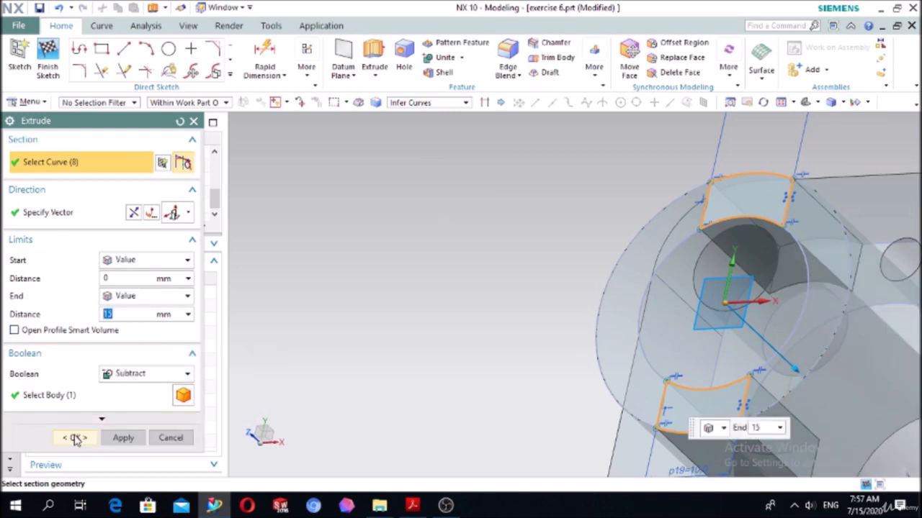
- Set the finished flange to an isometric view and try to save the part
scroll(528, 358, down, 3)
middle_drag(529, 356, 537, 309)
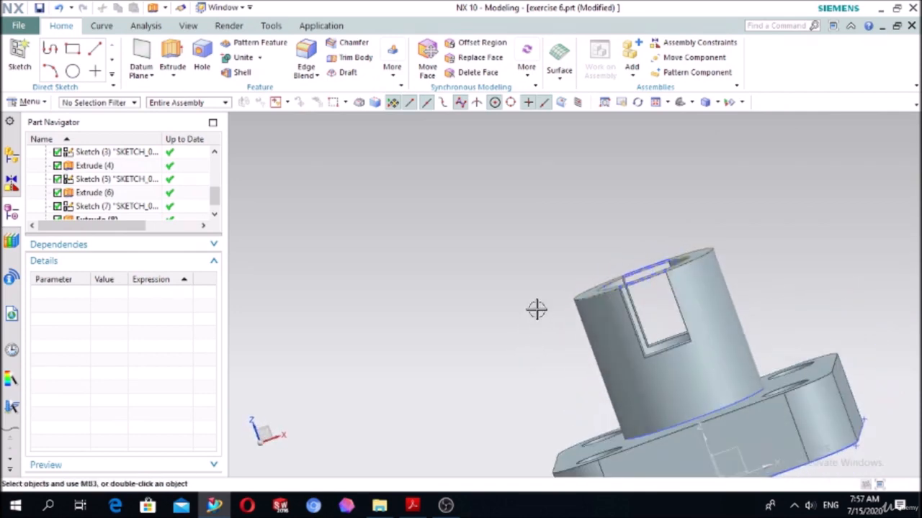
click(679, 103)
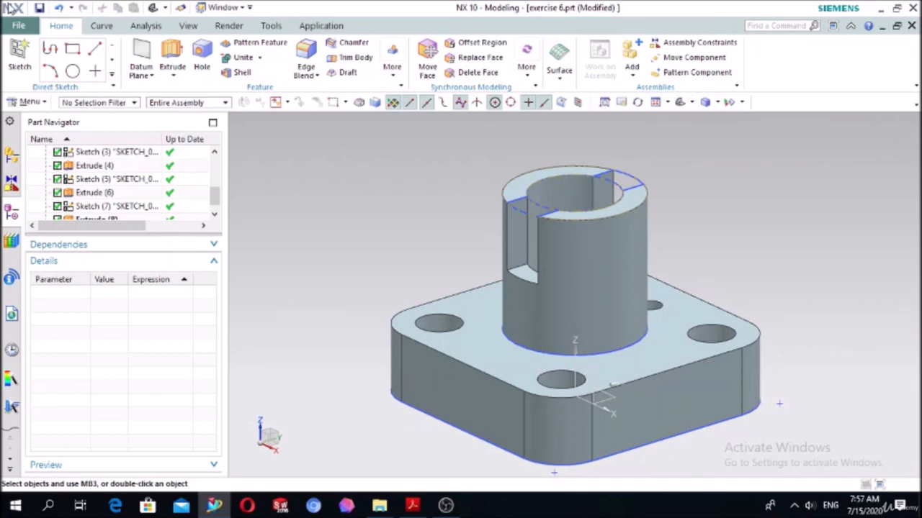
click(39, 8)
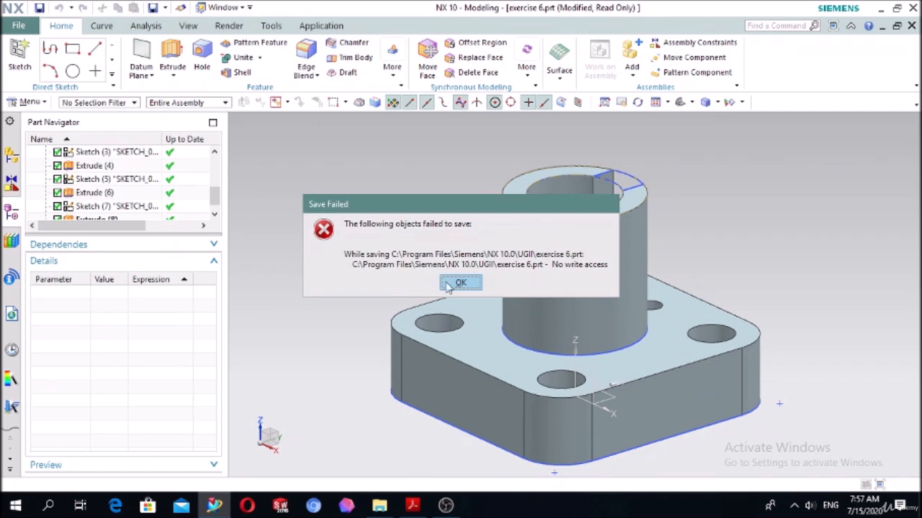
click(448, 285)
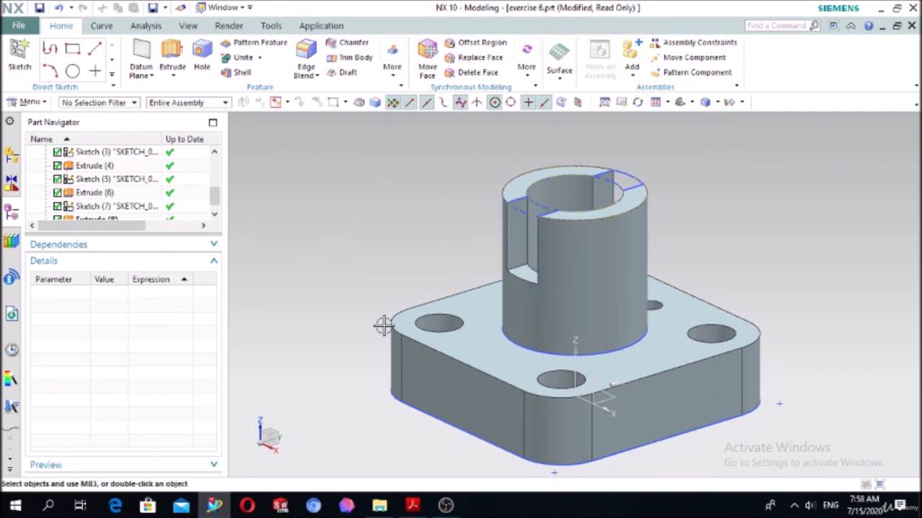
- Switch to NX CAD-2.pdf in Acrobat Reader and look at the next exercise drawing on page 25
click(414, 504)
scroll(467, 329, down, 10)
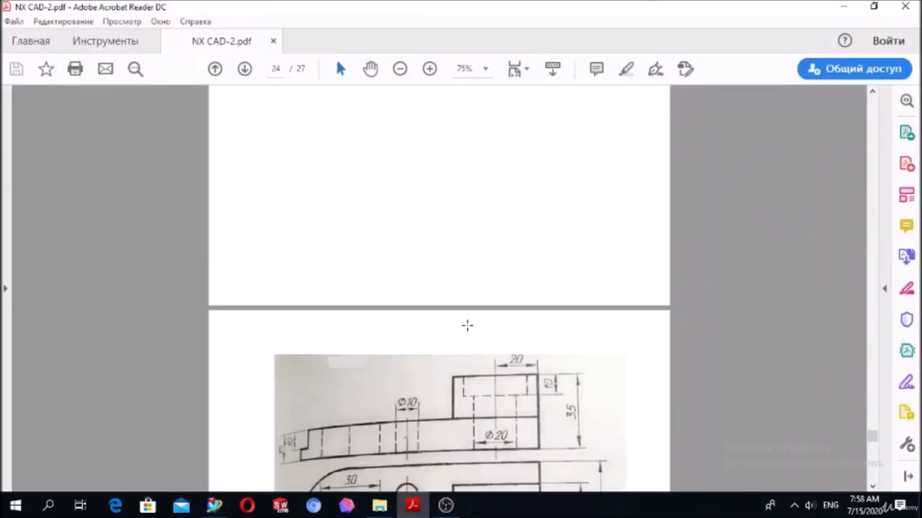
scroll(468, 326, up, 1)
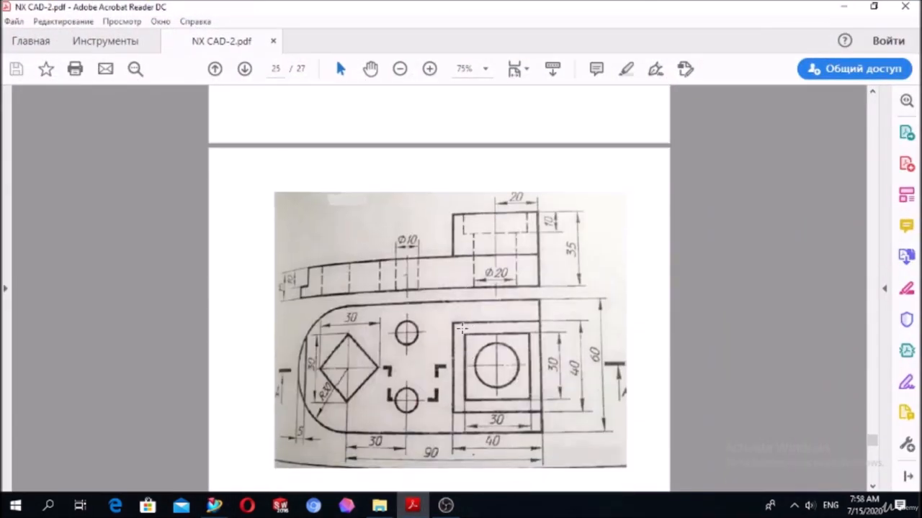
- Switch back to NX and create a new millimetre Model part named exercise 7
click(412, 505)
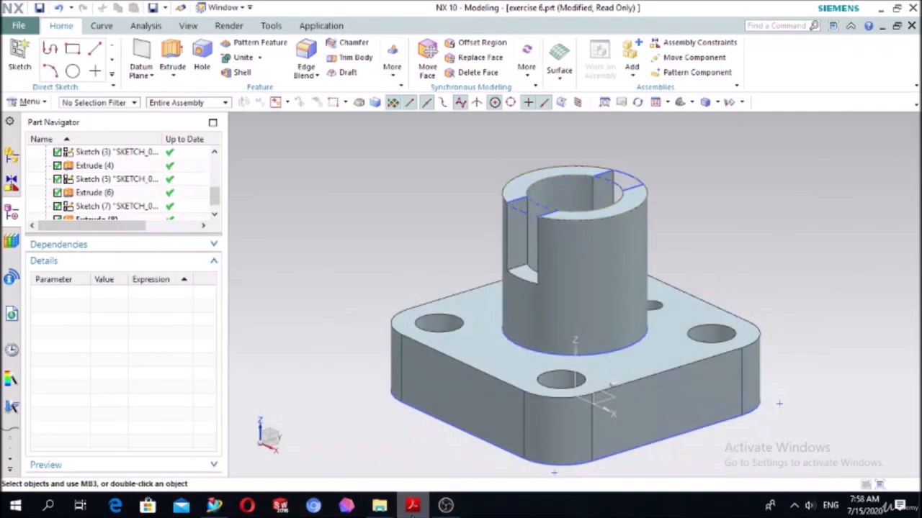
click(29, 28)
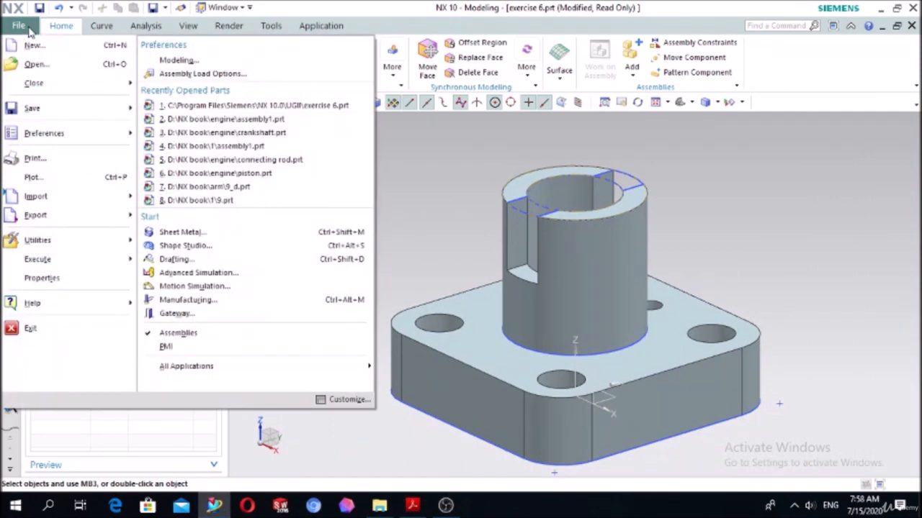
click(29, 45)
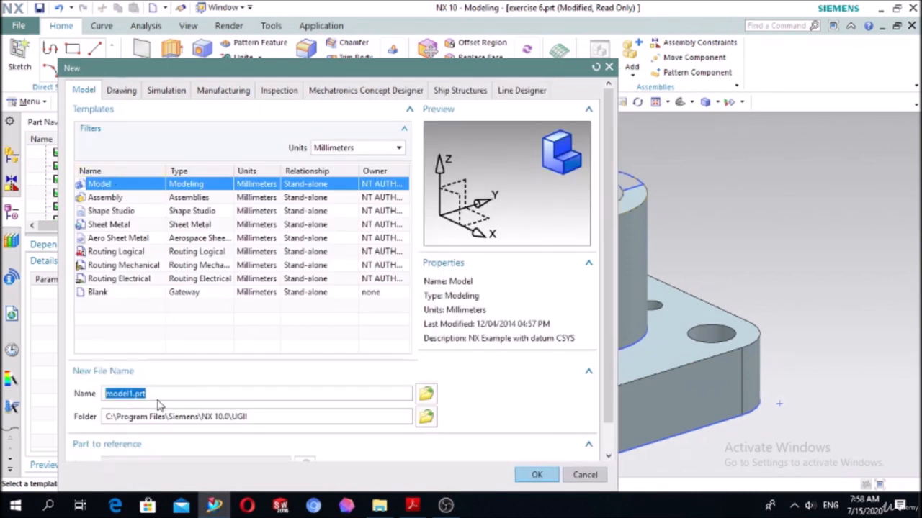
text(c)
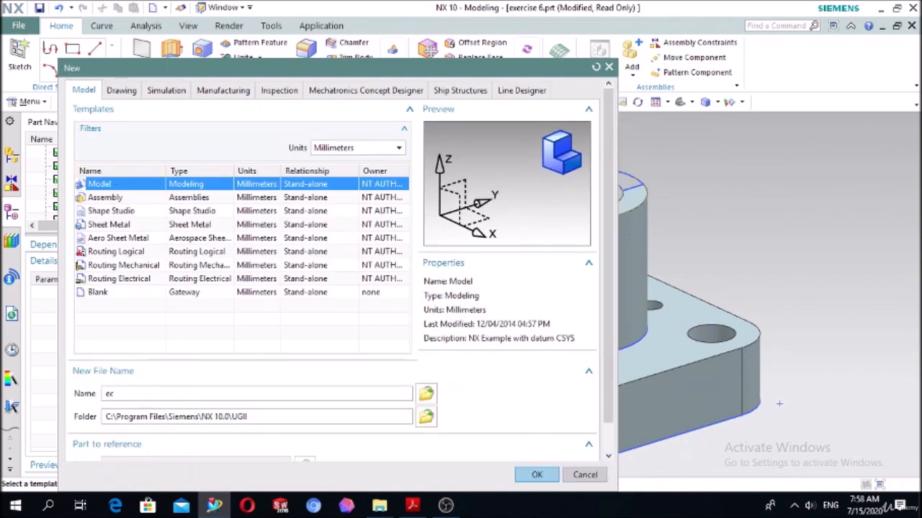
text(xercise 7)
click(539, 474)
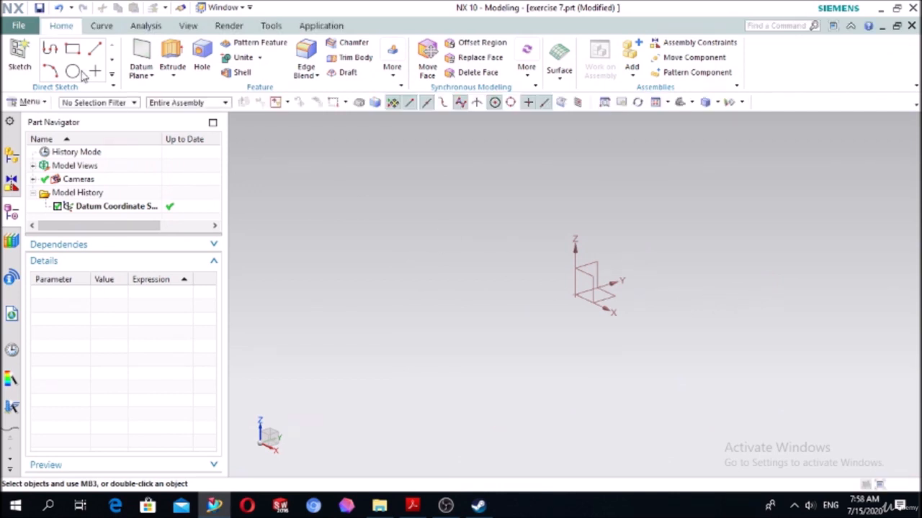
- Start a sketch on the XY plane of the datum coordinate system
click(20, 56)
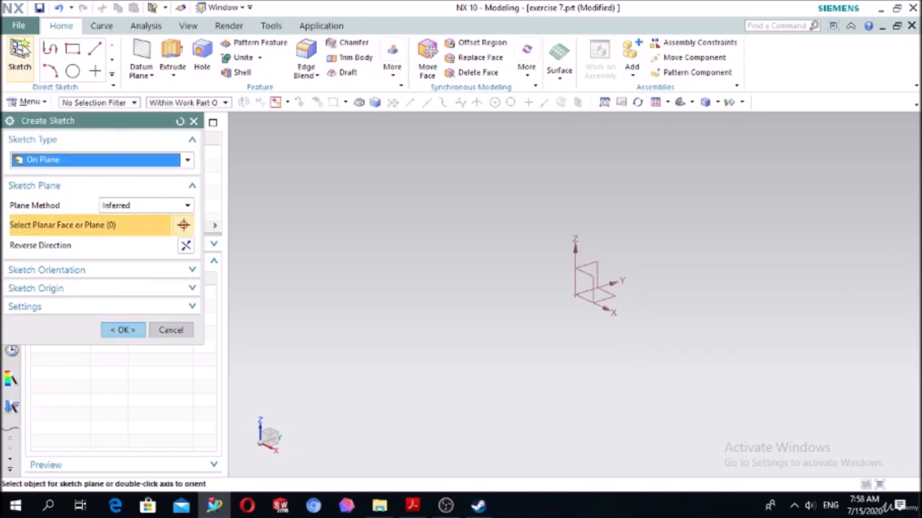
click(611, 294)
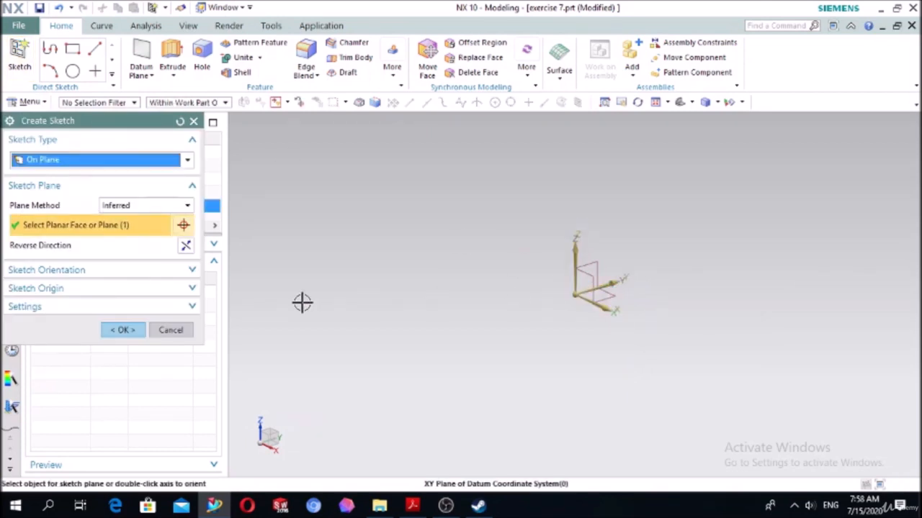
click(123, 330)
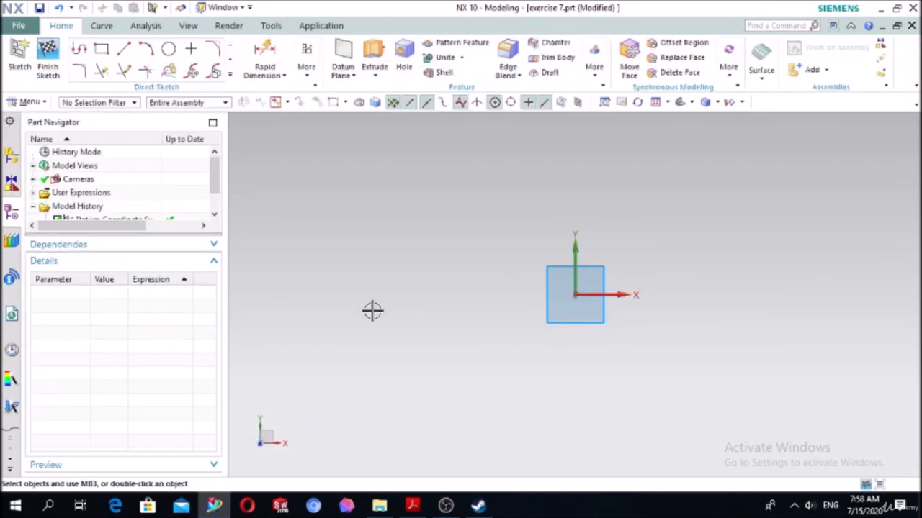
- Check the PDF drawing in Acrobat Reader, and in NX sketch a rectangle centred on the origin, about 138 by 48 mm
click(405, 508)
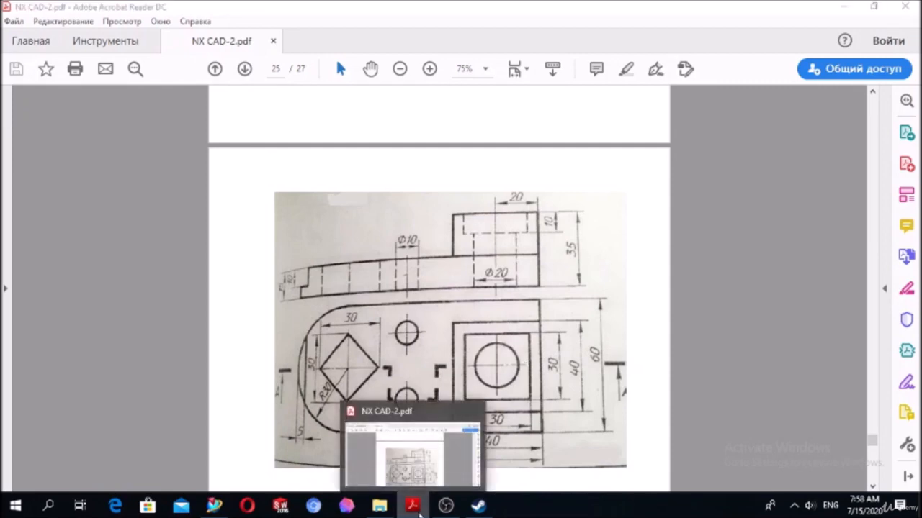
click(413, 506)
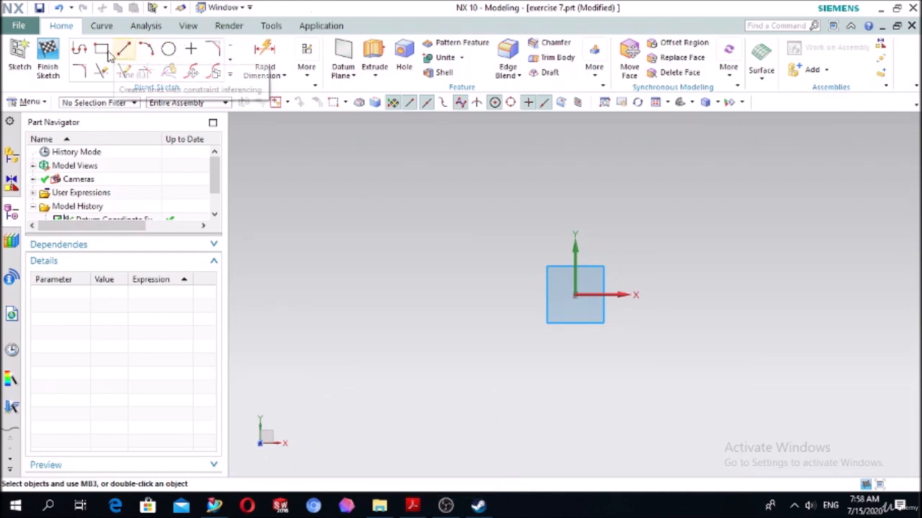
click(104, 54)
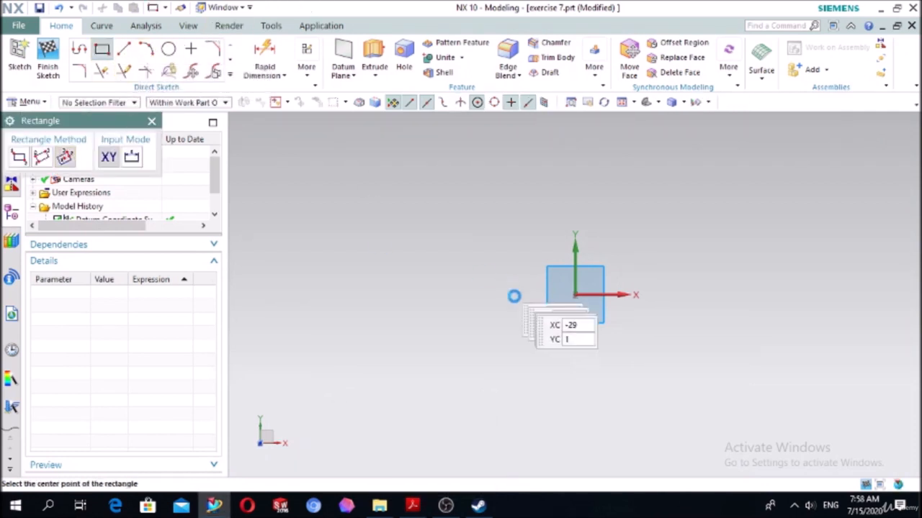
click(576, 295)
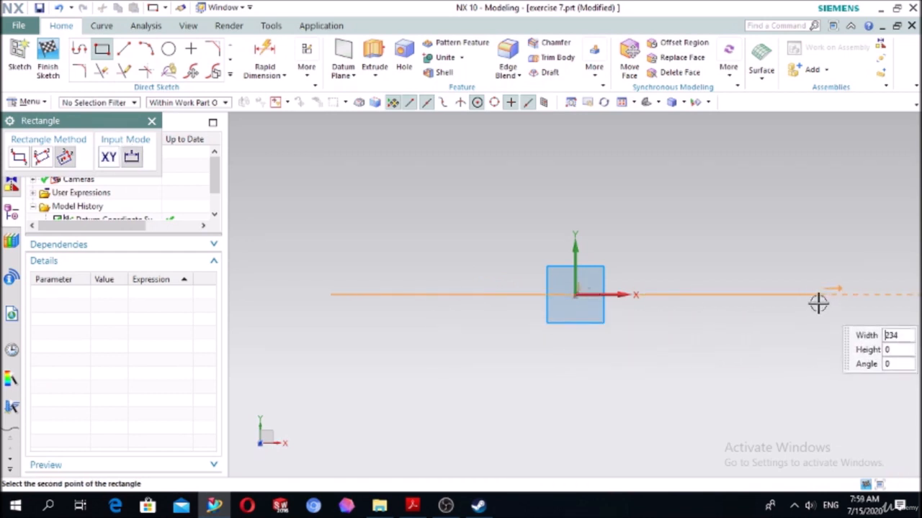
click(718, 295)
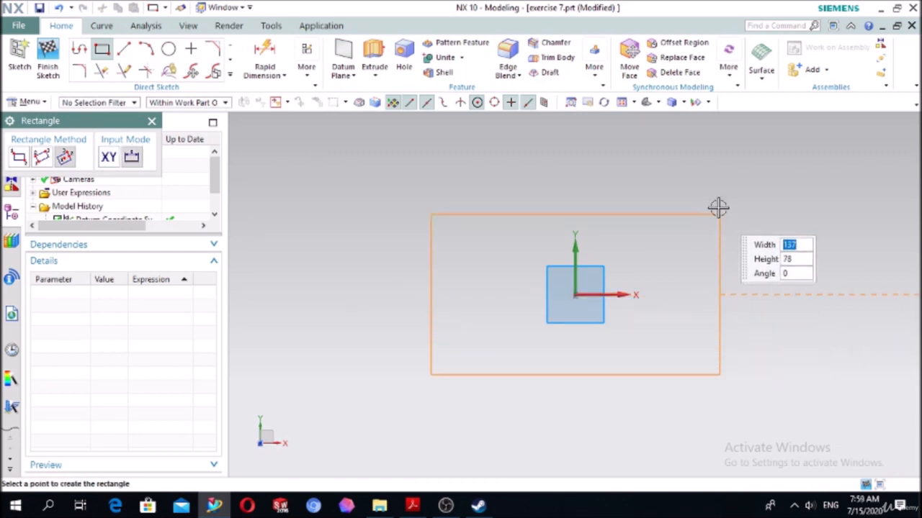
click(696, 244)
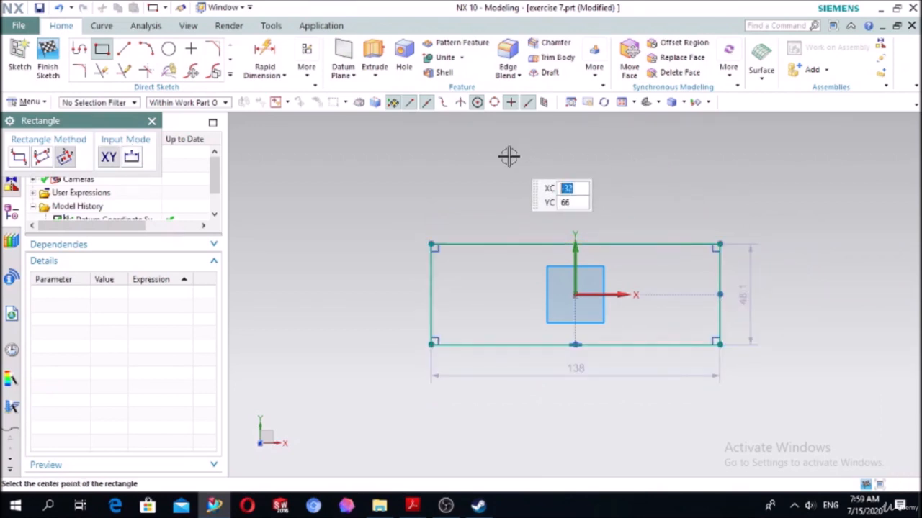
key(Escape)
- Dimension the rectangle with Rapid Dimension to a width of 120 mm and a height of 60 mm
click(268, 59)
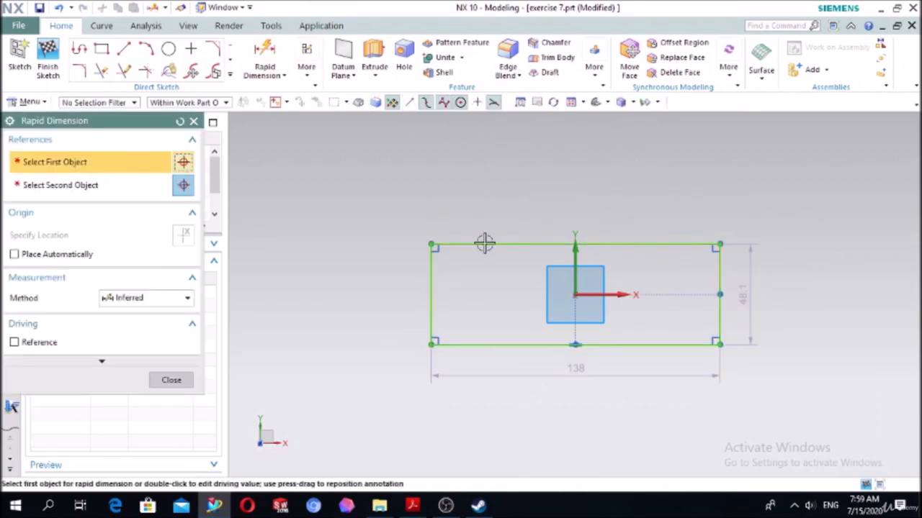
click(485, 245)
click(573, 183)
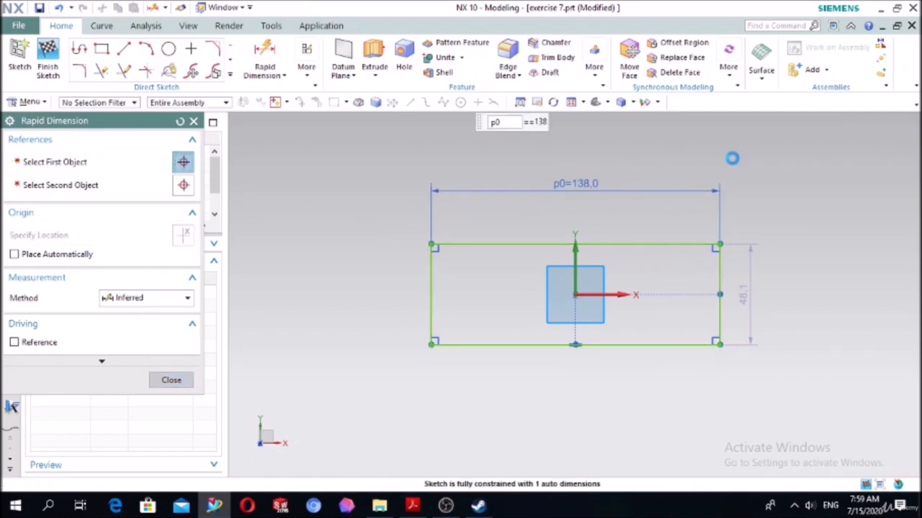
text(120)
key(Return)
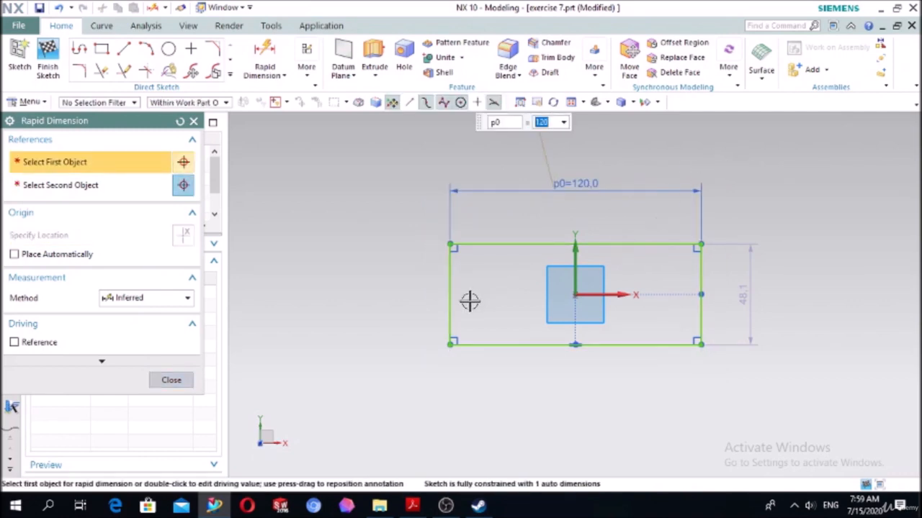
click(451, 310)
click(317, 313)
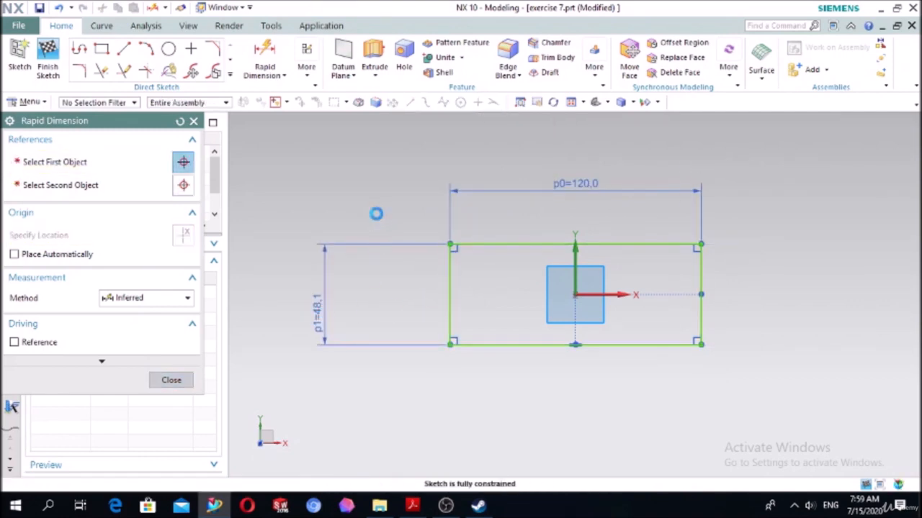
text(60)
key(Return)
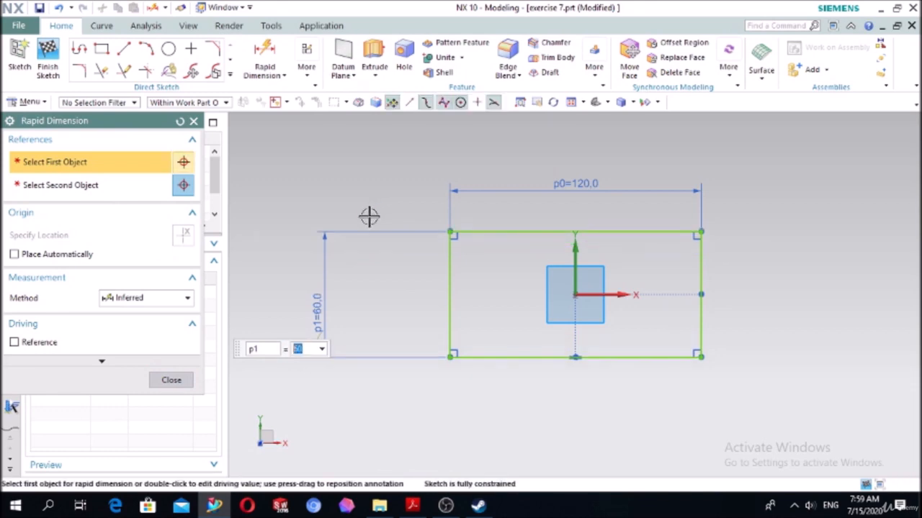
click(179, 380)
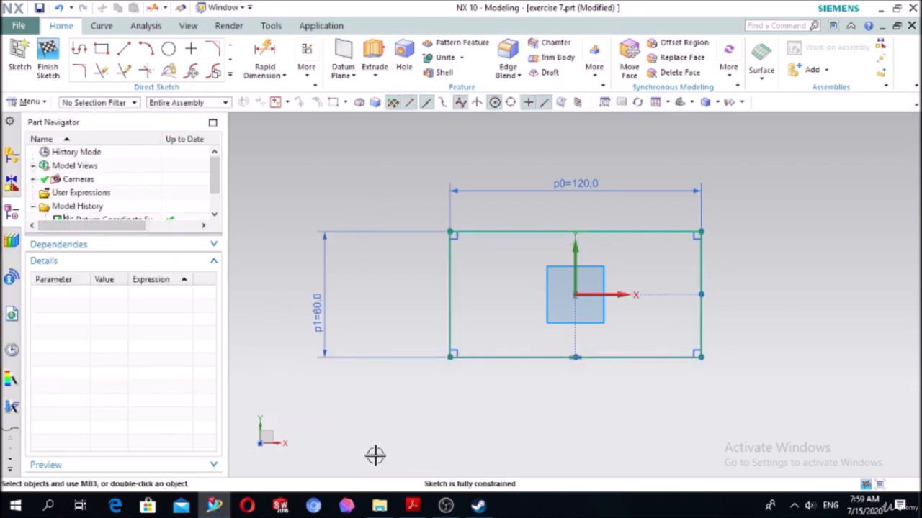
- Recheck the PDF drawing and fillet the rectangle's two left corners in NX with a 30 mm radius
click(412, 506)
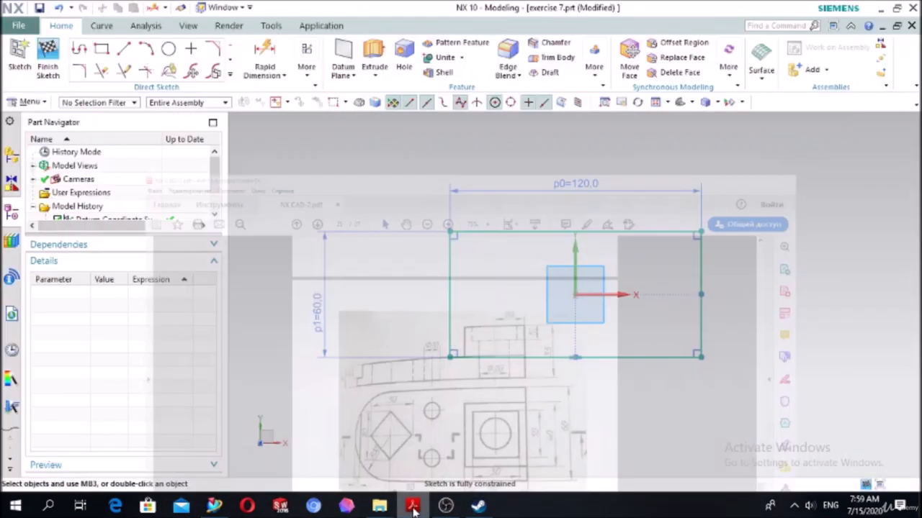
click(412, 506)
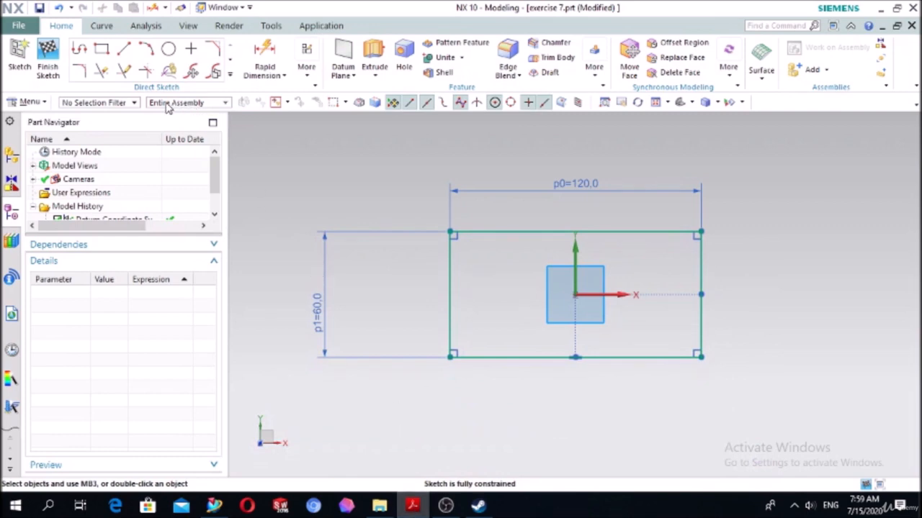
click(79, 70)
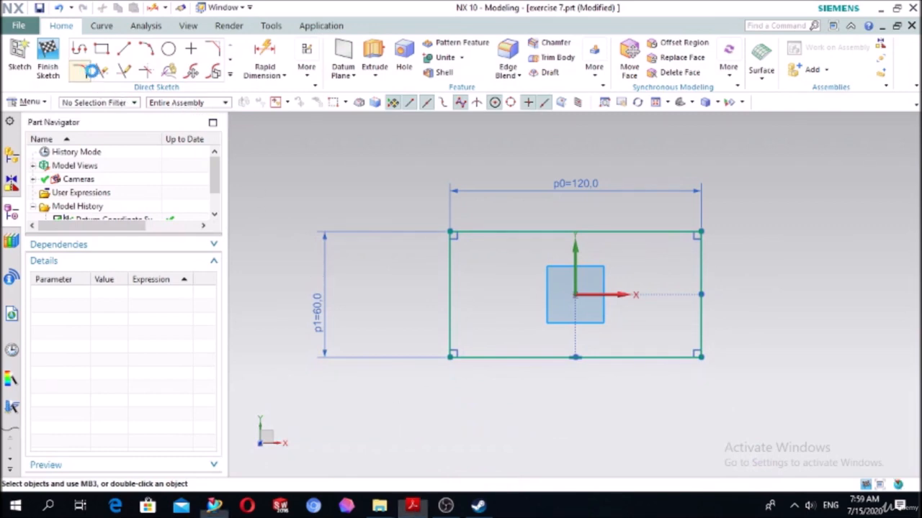
click(472, 240)
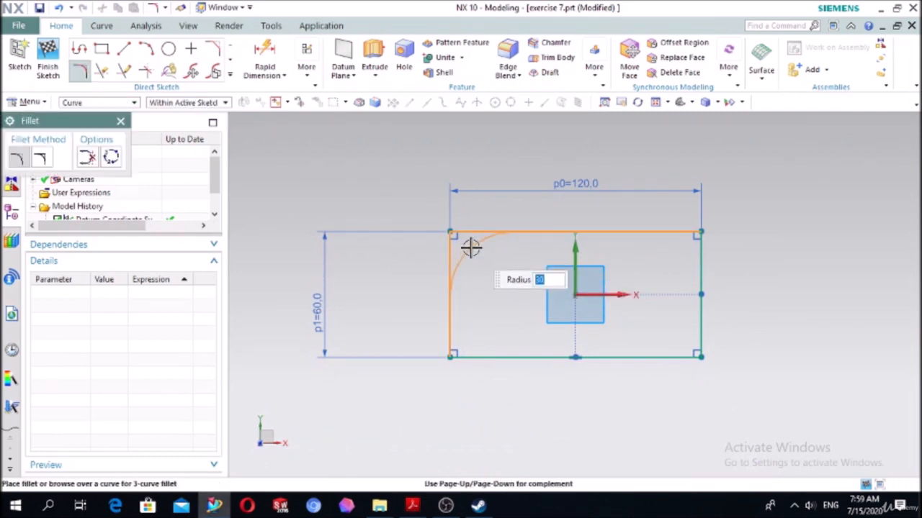
click(470, 247)
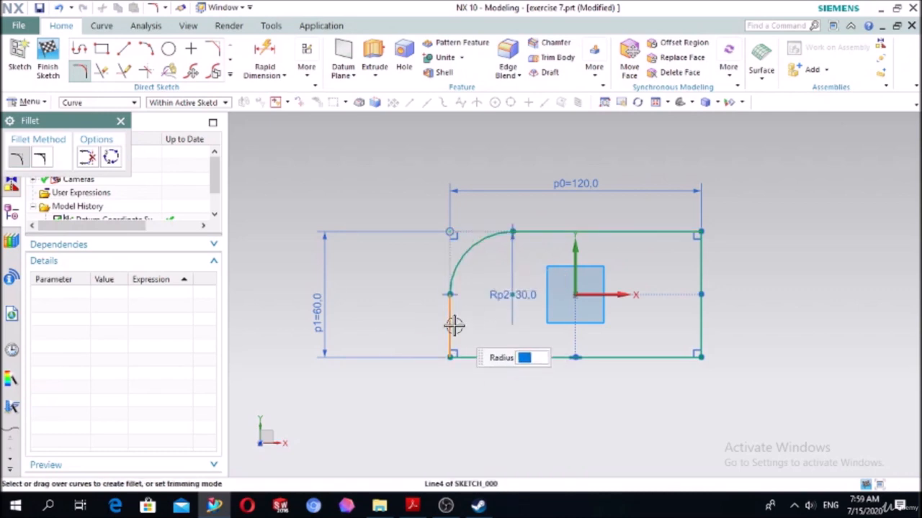
click(510, 358)
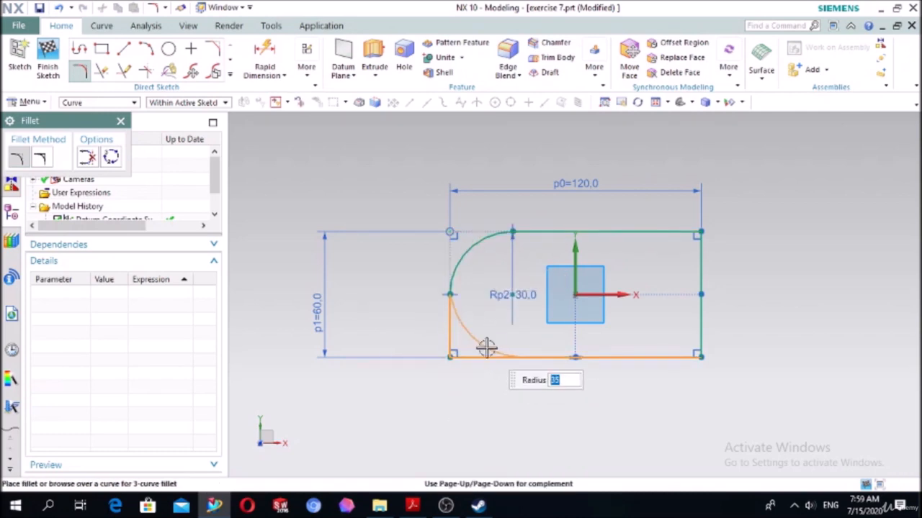
text(30)
key(Return)
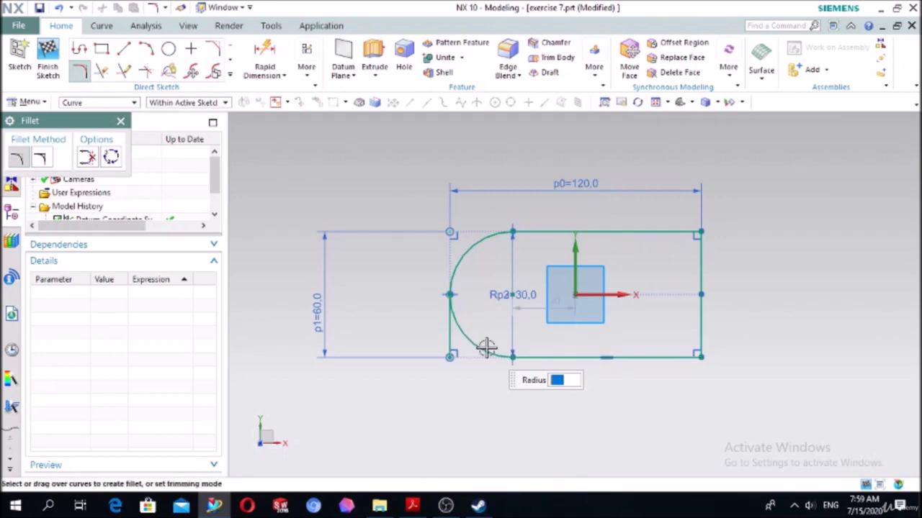
key(Escape)
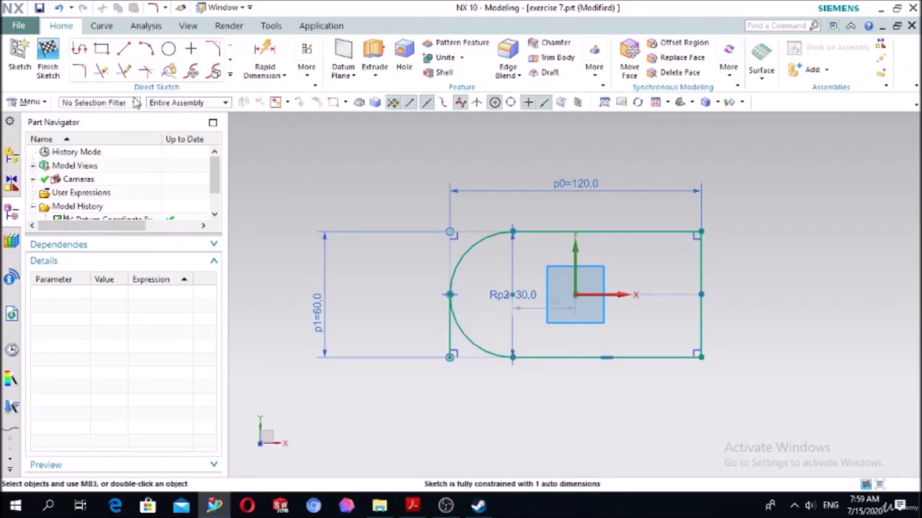
- Remove the leftover vertical line beside the rounded end of the profile with Quick Trim
click(102, 71)
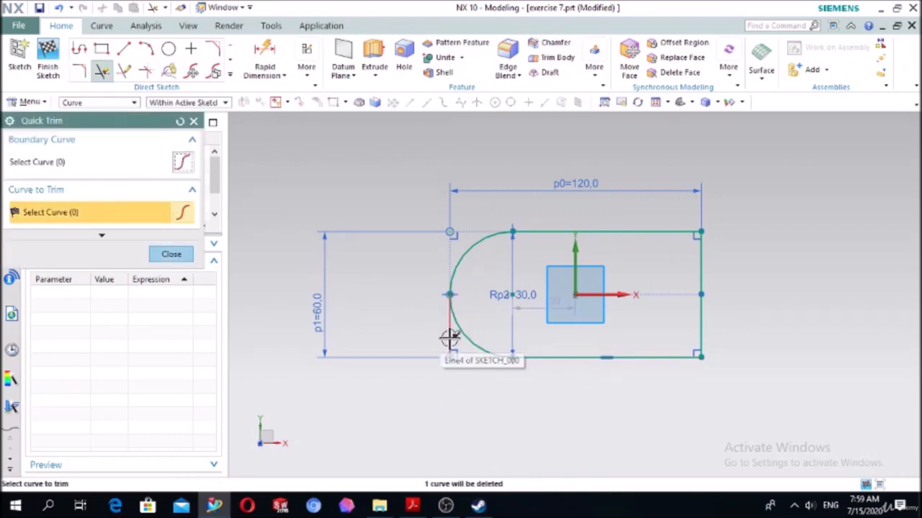
scroll(439, 295, up, 6)
scroll(416, 247, down, 6)
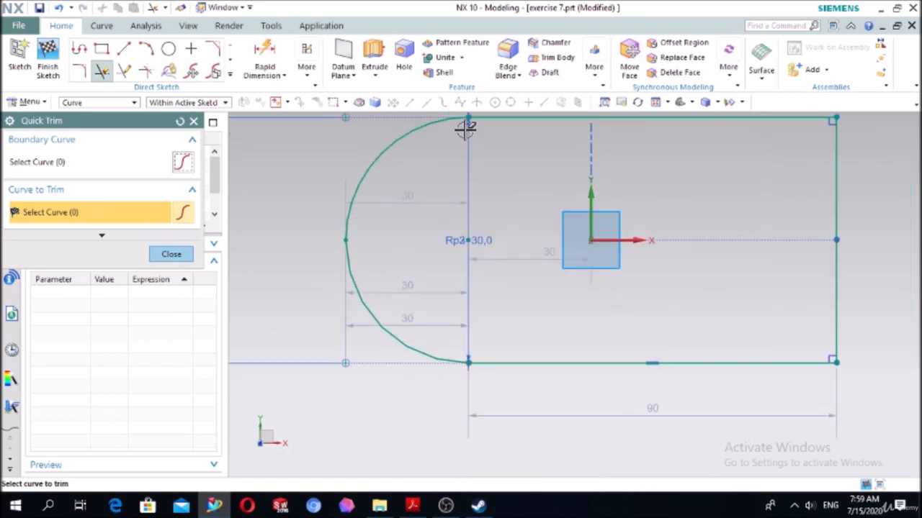
scroll(473, 209, down, 4)
scroll(480, 144, up, 2)
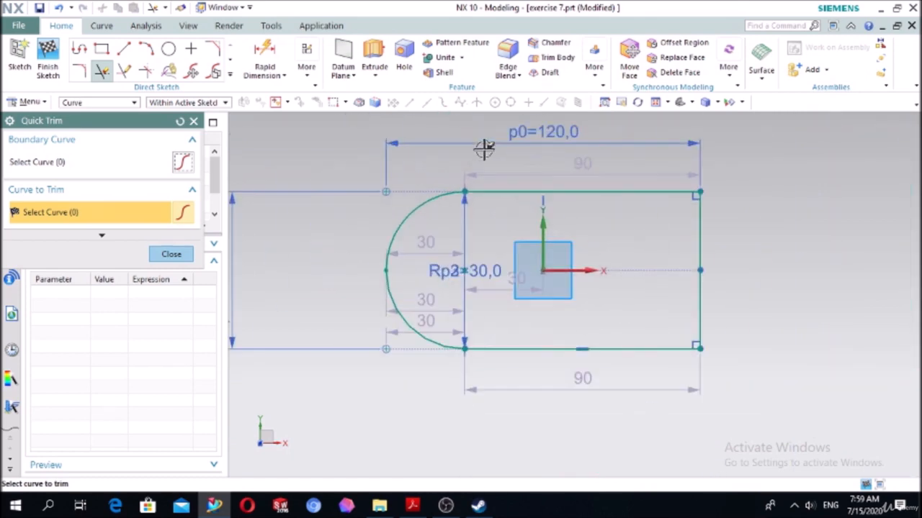
click(193, 121)
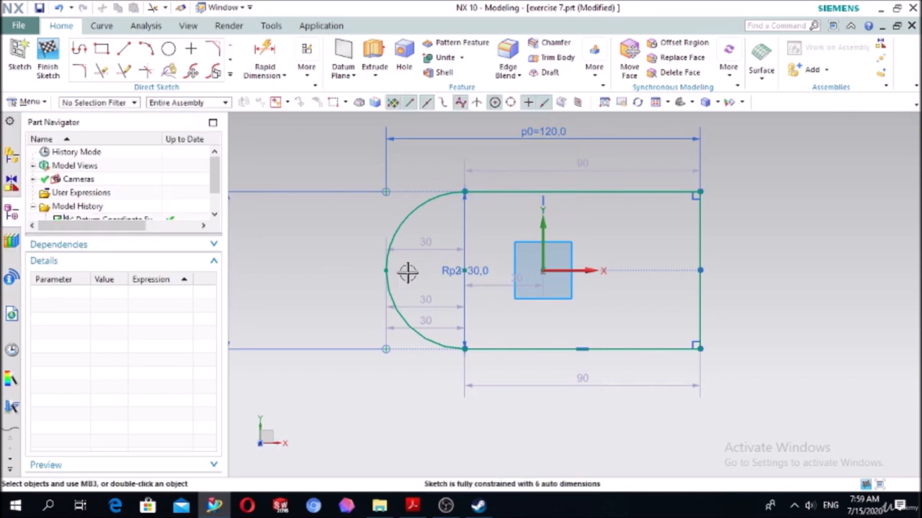
- Switch to NX CAD-2.pdf in Acrobat Reader and examine the plate drawing on page 25
click(412, 506)
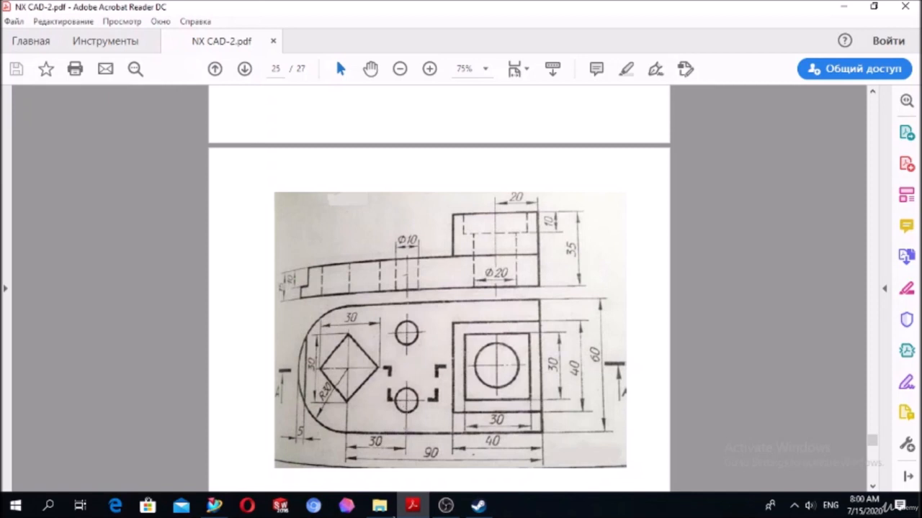
- Switch to NX, sketch two vertically aligned circles about 8.4 and 9.4 mm in diameter inside the profile, and recheck the PDF drawing
click(413, 507)
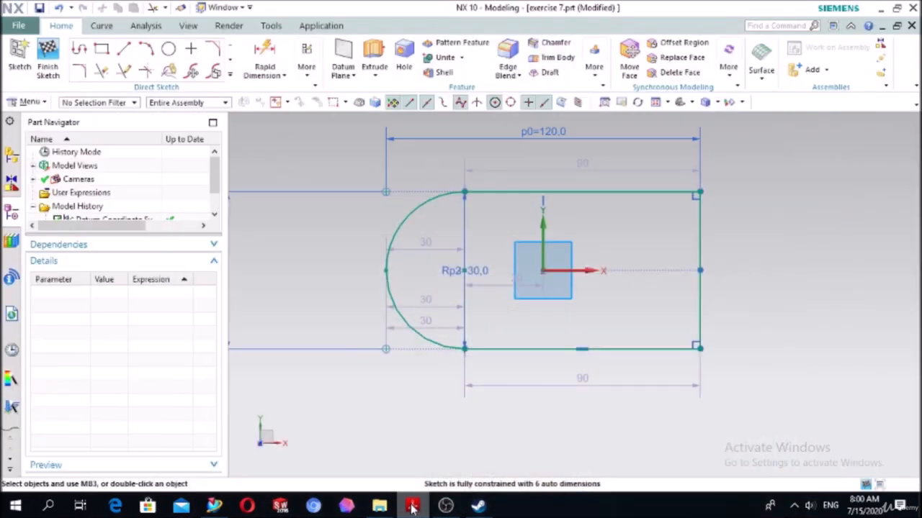
click(169, 49)
scroll(539, 202, up, 2)
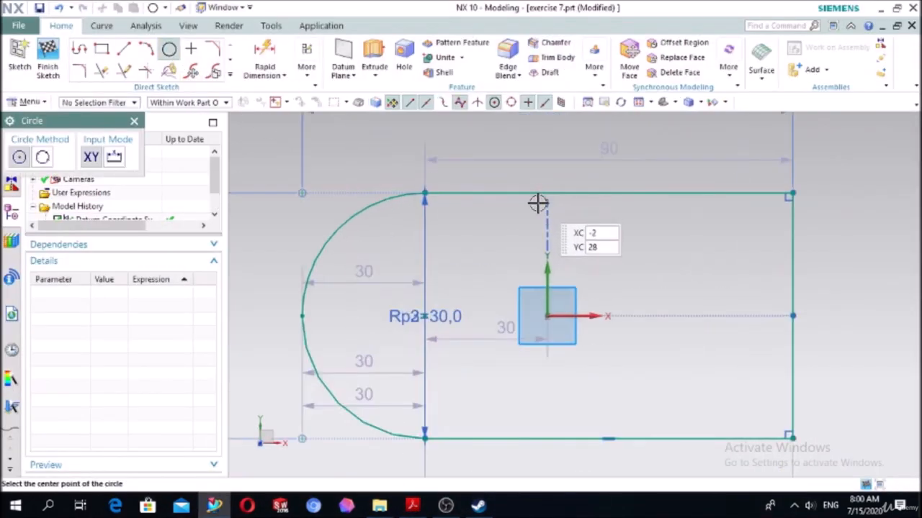
click(508, 235)
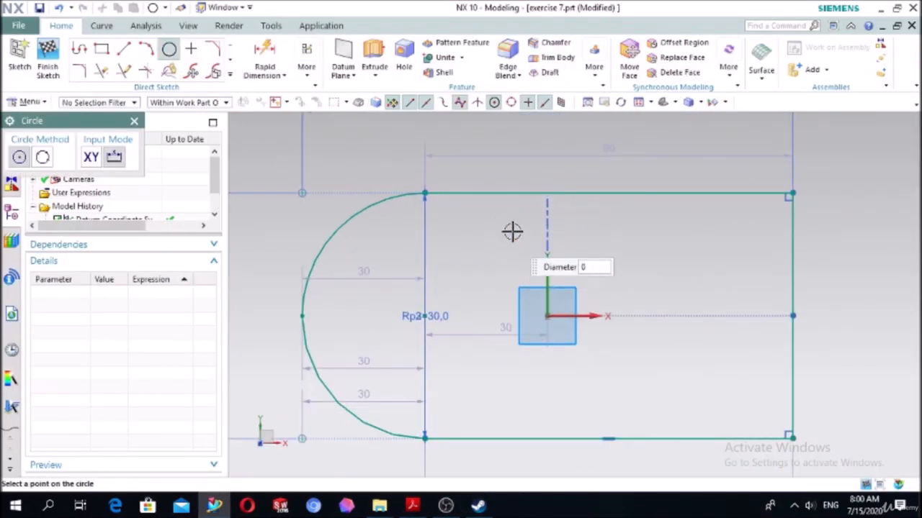
click(506, 274)
click(506, 383)
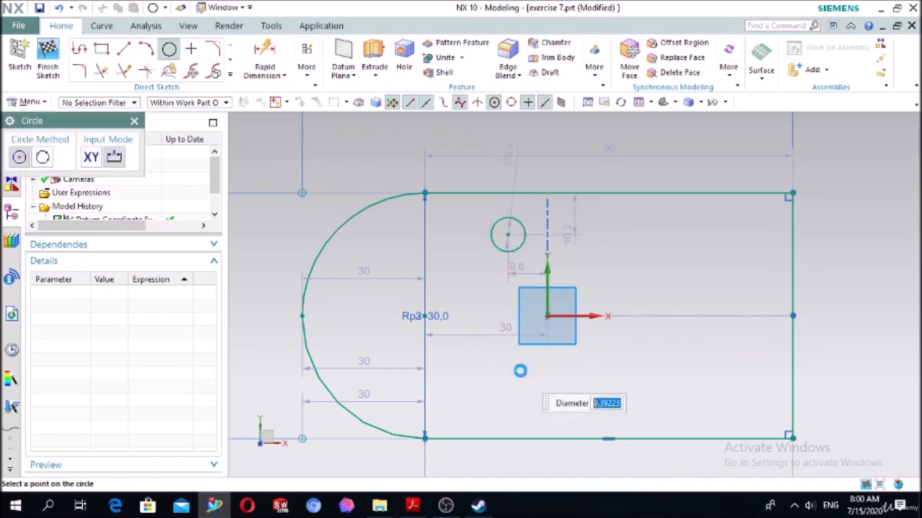
click(519, 371)
key(Escape)
click(414, 506)
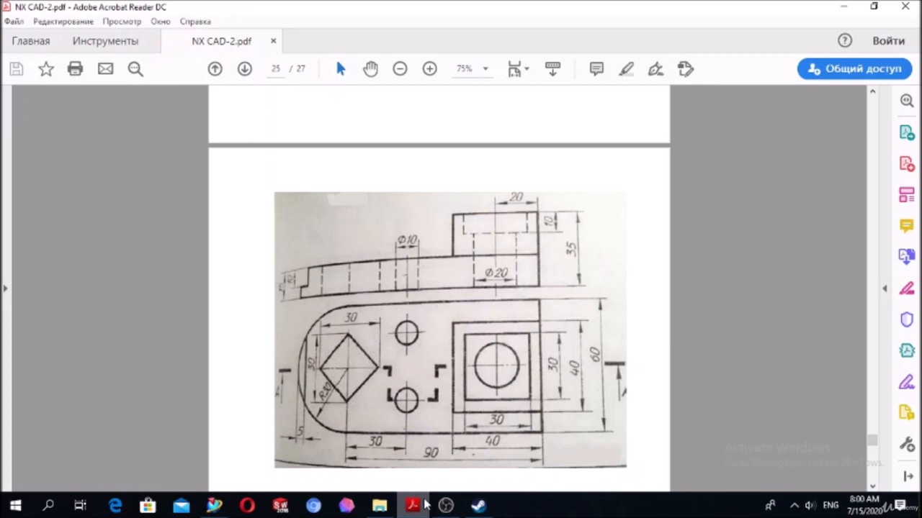
click(423, 506)
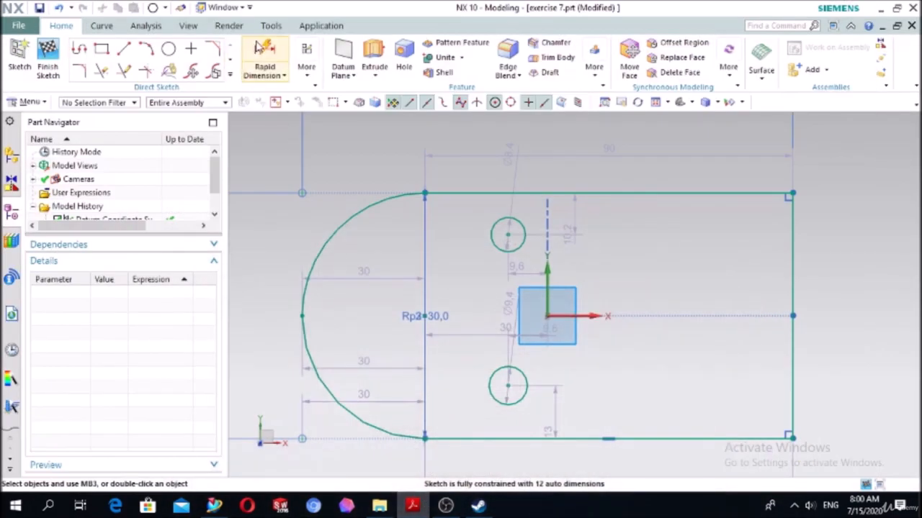
click(523, 230)
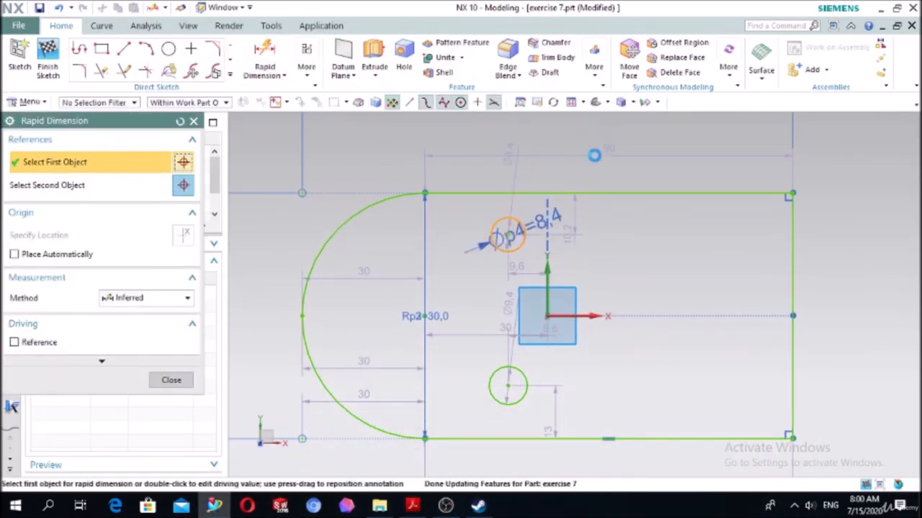
click(610, 148)
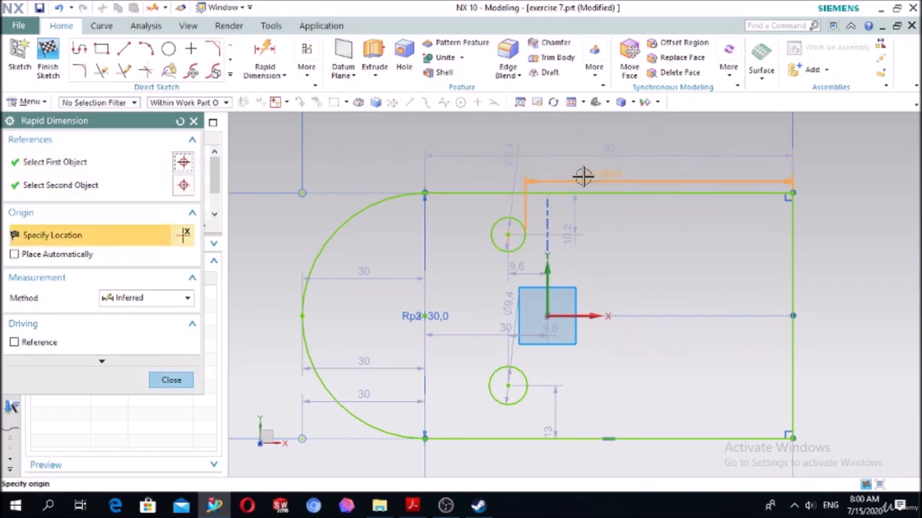
key(Escape)
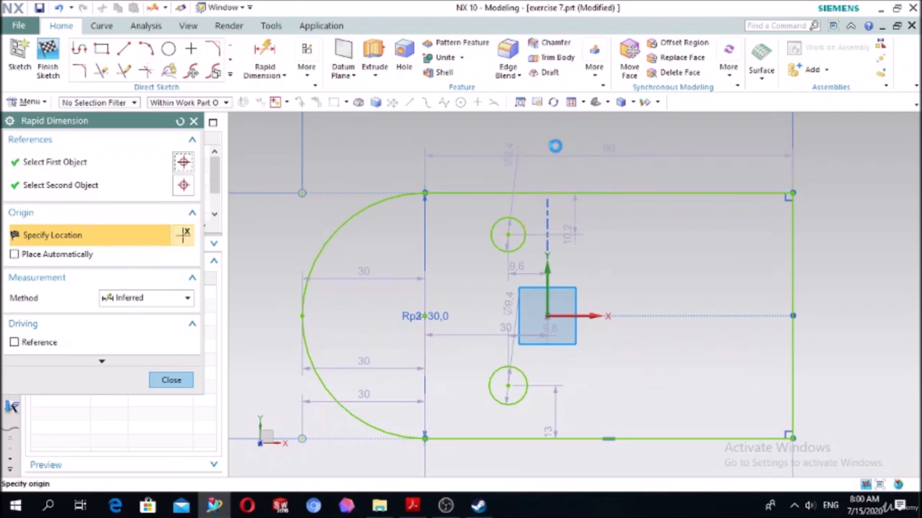
- Dimension the upper and lower circles with Rapid Dimension to a diameter of 10 mm each
click(265, 56)
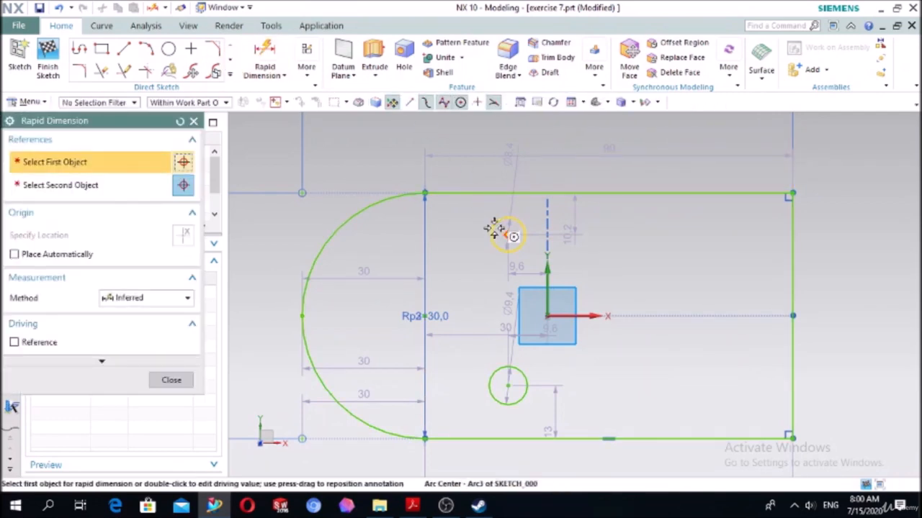
click(508, 231)
click(495, 122)
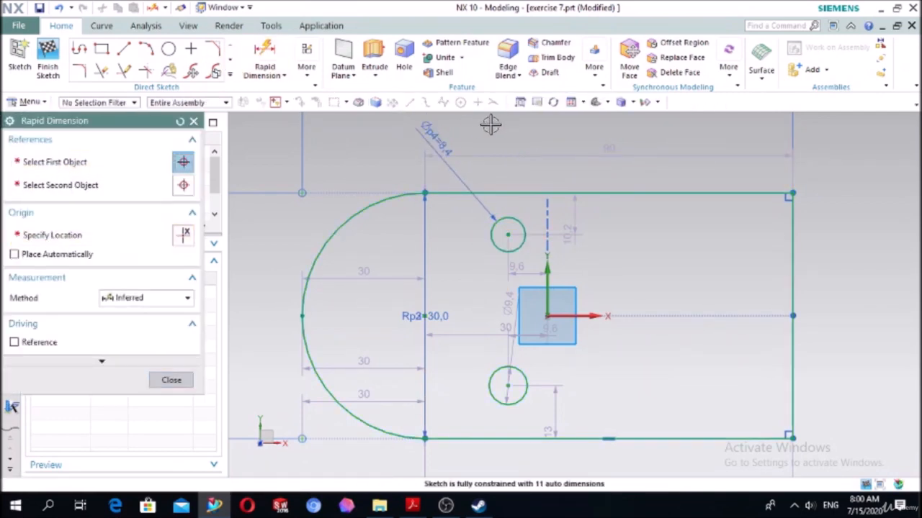
key(Return)
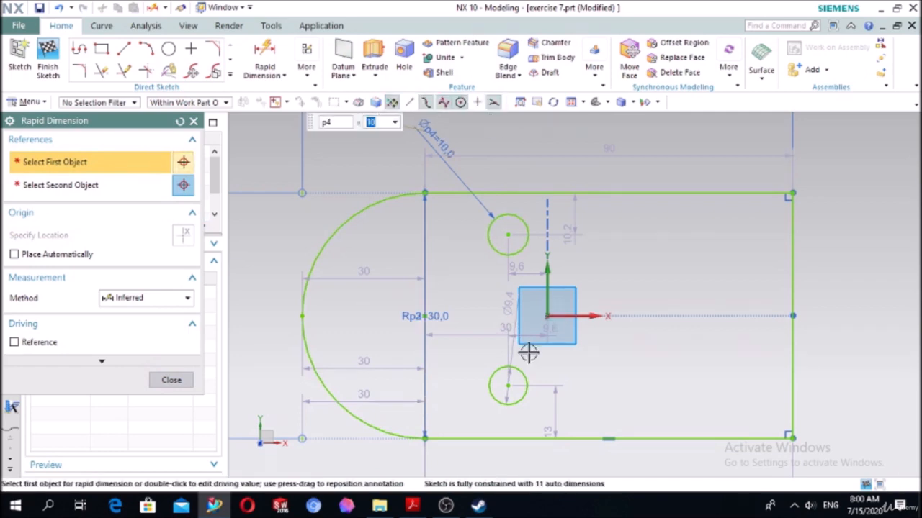
click(526, 377)
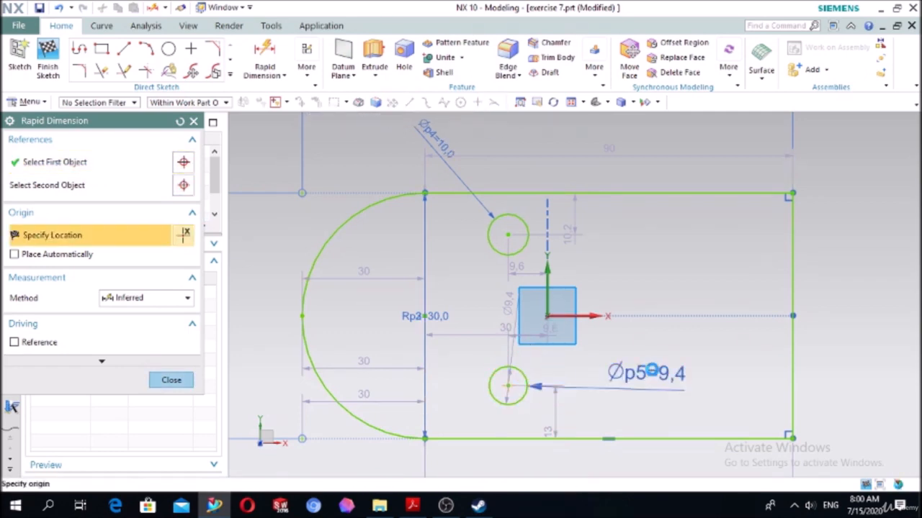
click(643, 373)
text(10)
key(Return)
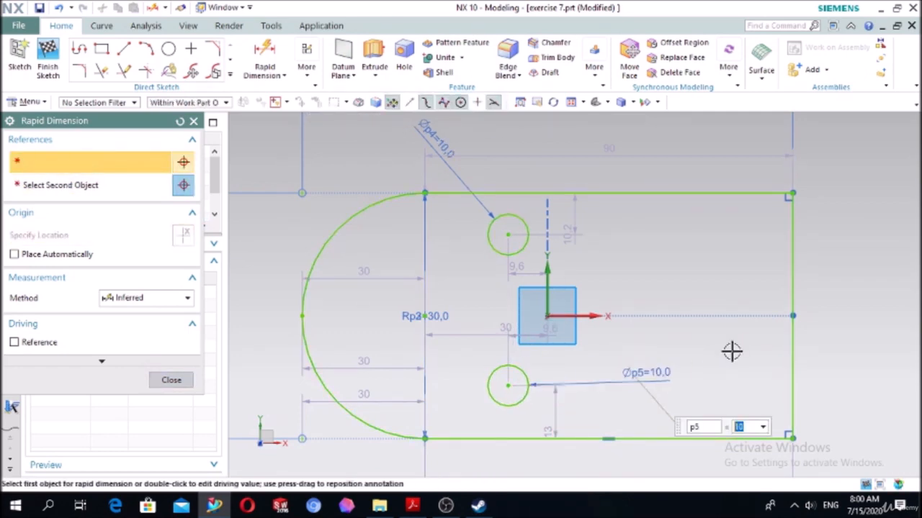
click(183, 379)
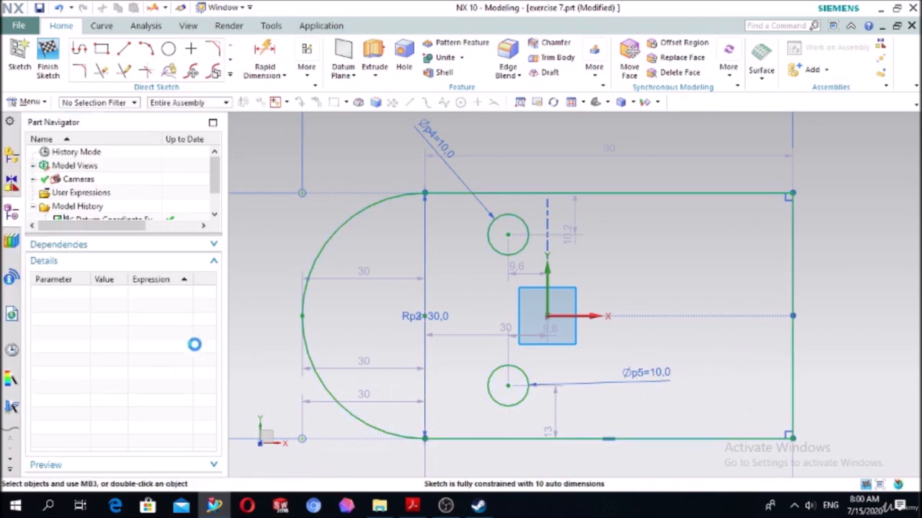
- Dimension the horizontal distance from the rounded end's arc center to the upper circle's center as 30 mm
click(268, 56)
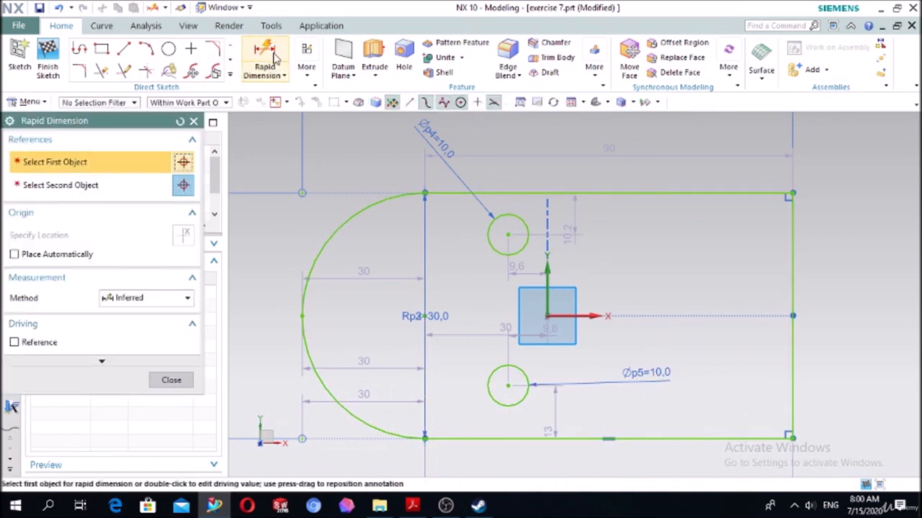
click(430, 311)
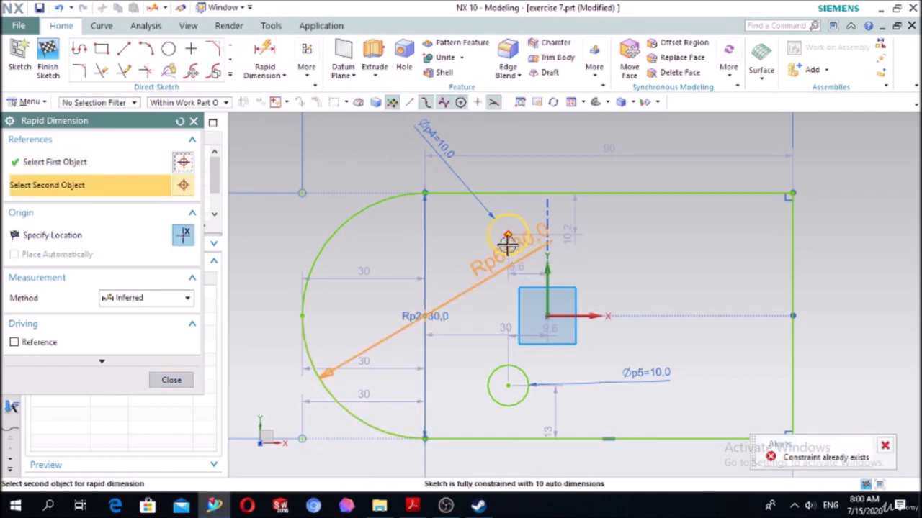
click(508, 240)
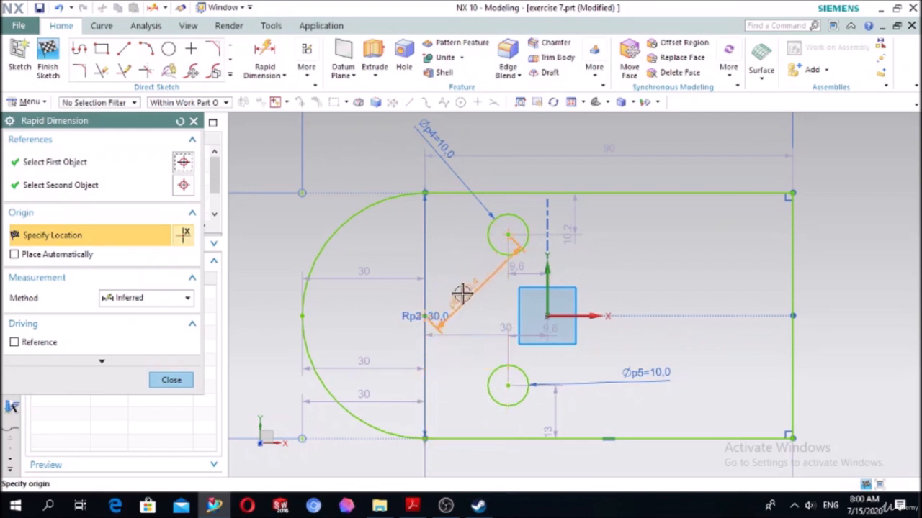
click(489, 115)
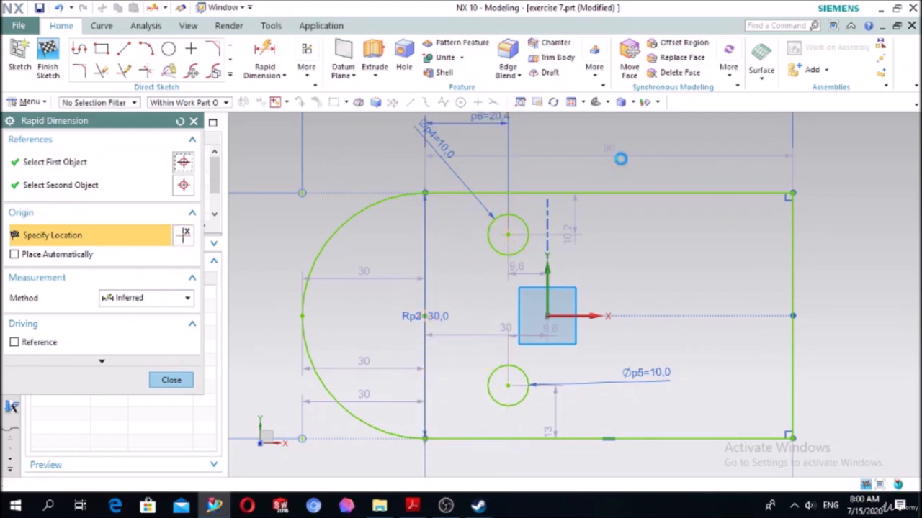
text(3)
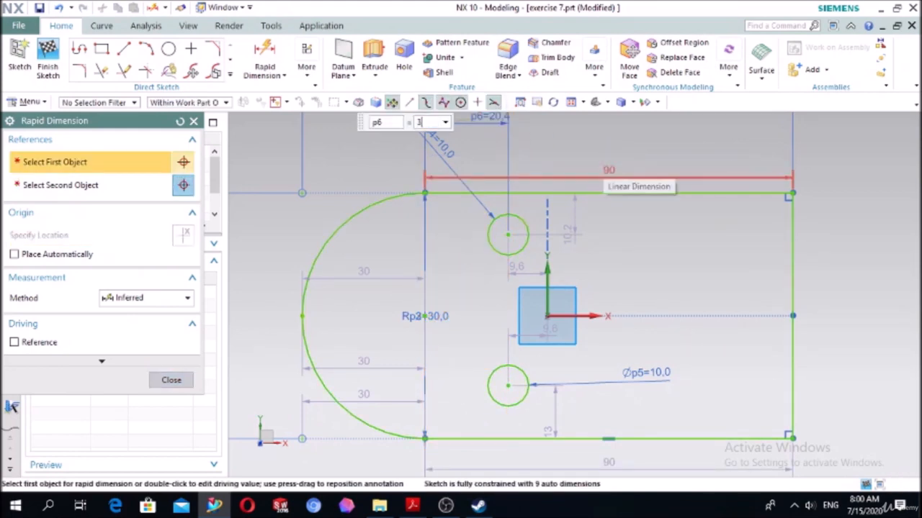
text(0)
key(Return)
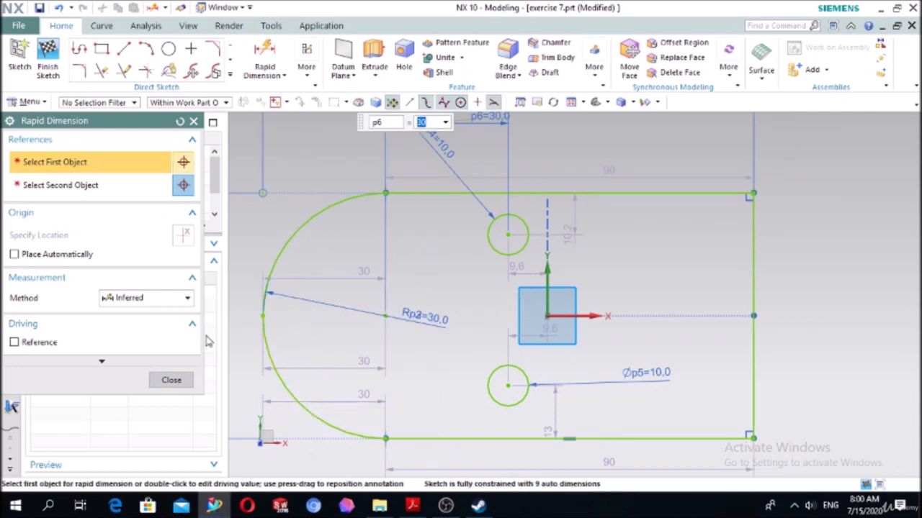
click(171, 379)
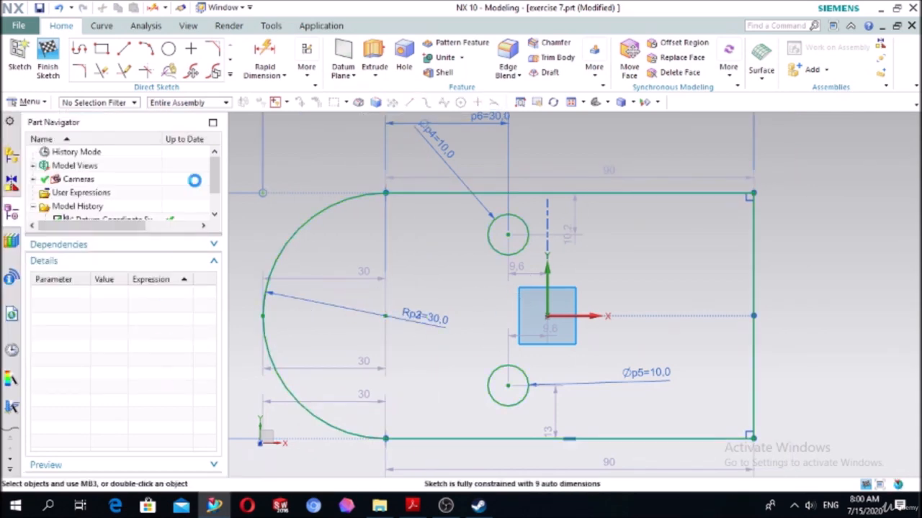
- Sketch a center-based rectangle about 38 by 26 mm, tilted 45 degrees, centered on the rounded end's arc center
click(102, 50)
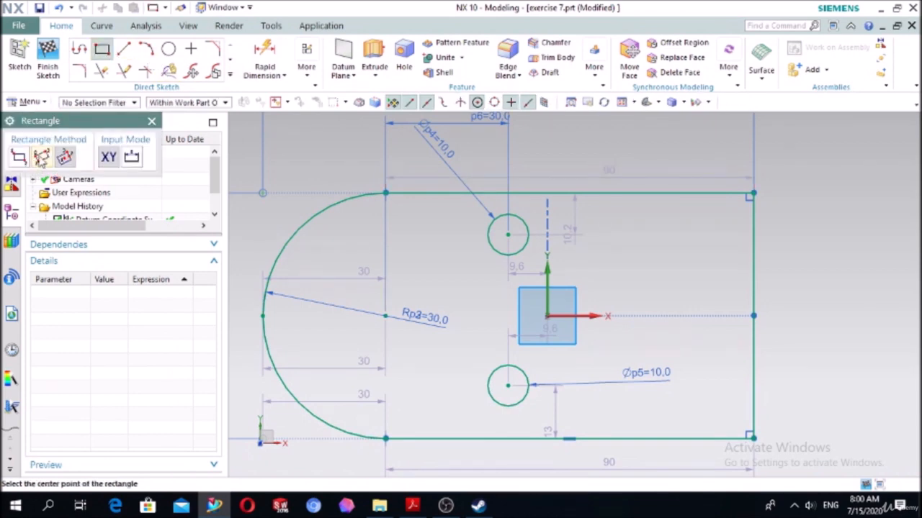
click(385, 316)
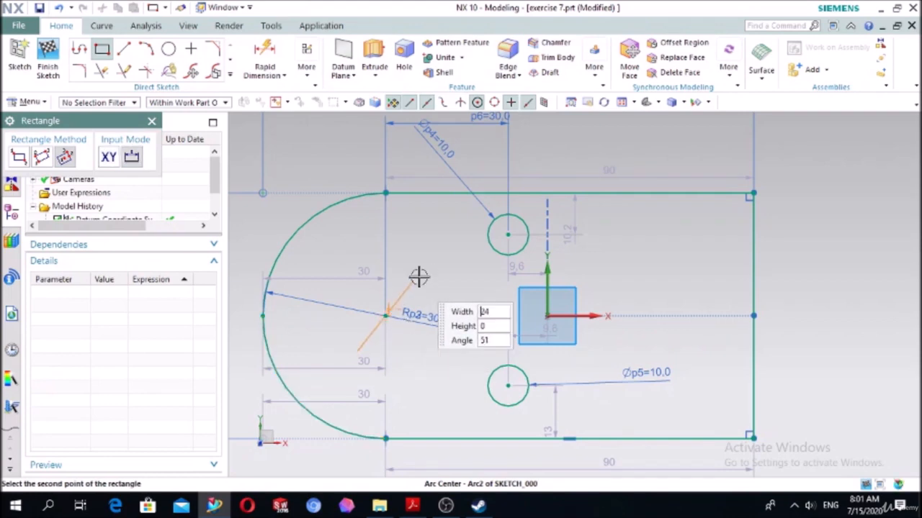
click(401, 228)
key(Escape)
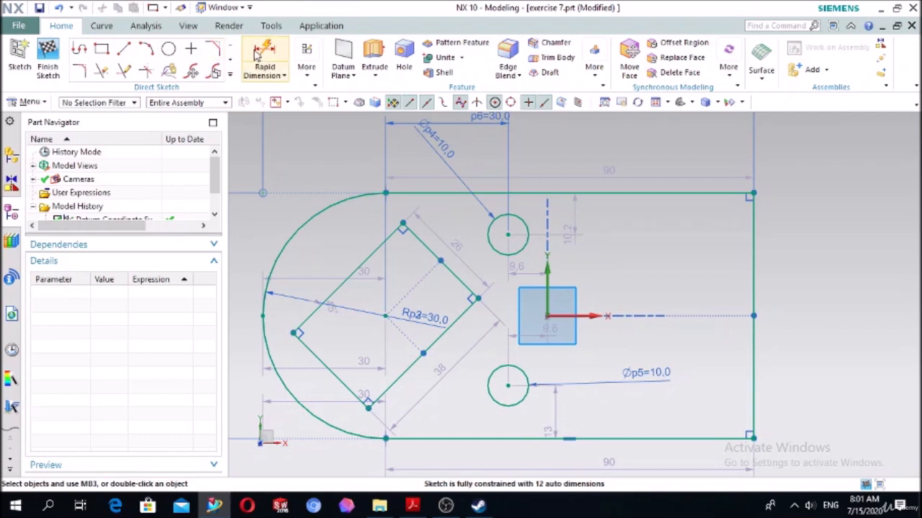
- Set the tilted rectangle's vertical corner-to-corner distance to 30 mm and dimension its horizontal corner-to-corner distance
click(368, 408)
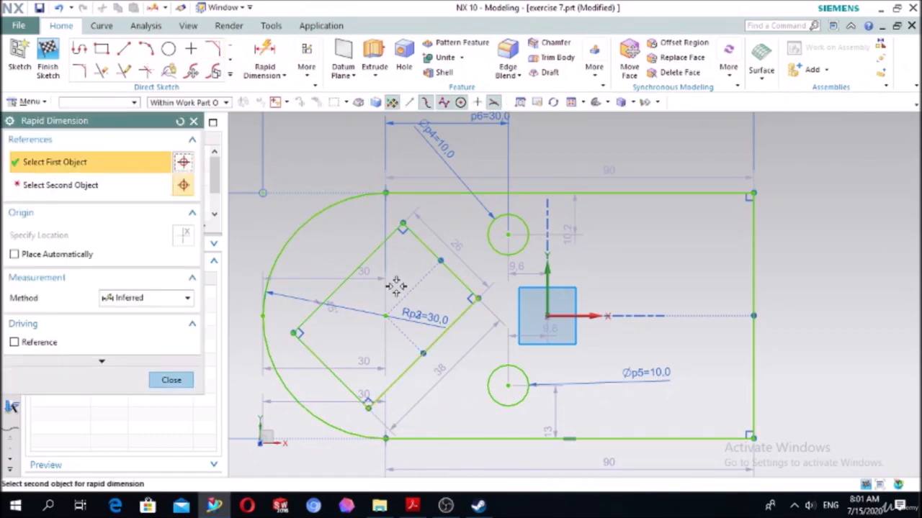
click(401, 223)
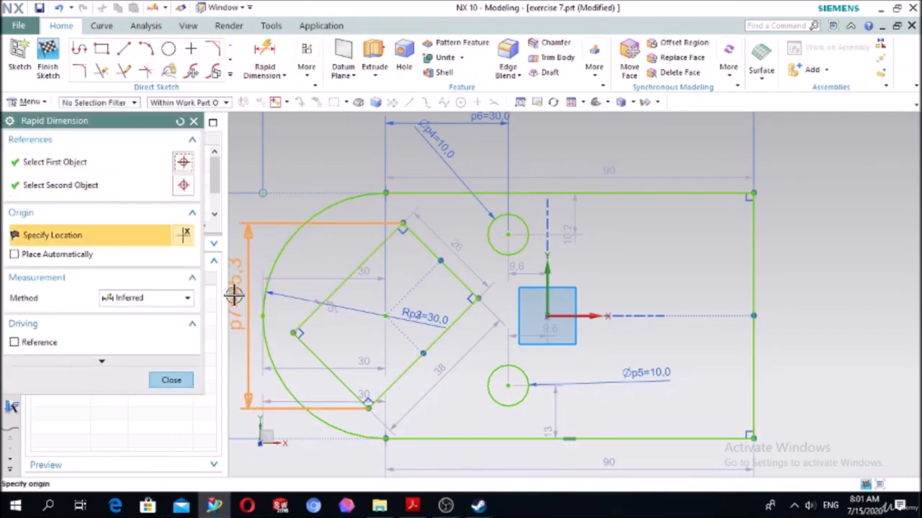
click(270, 206)
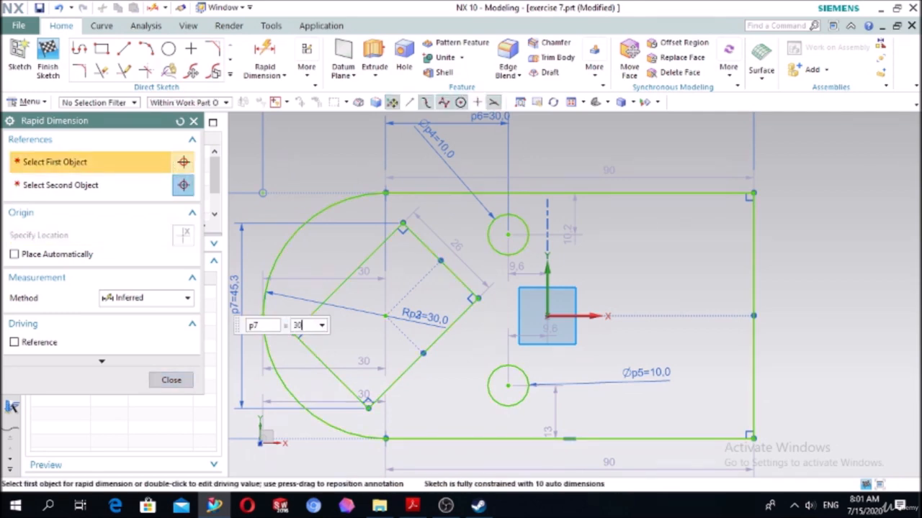
text(30)
key(Return)
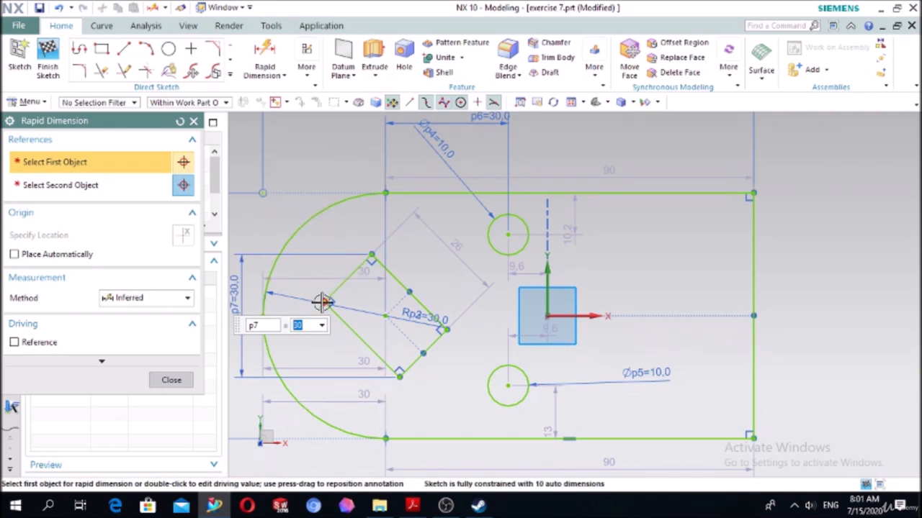
click(439, 333)
click(444, 329)
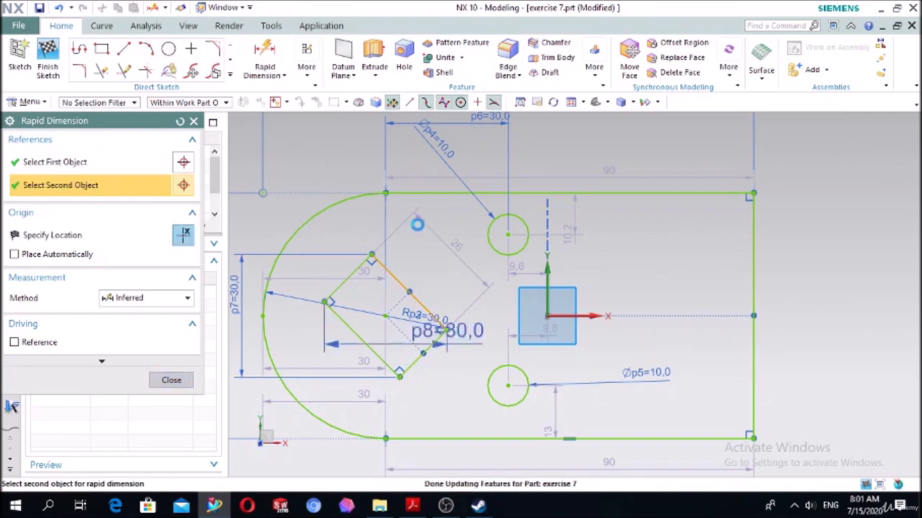
click(479, 232)
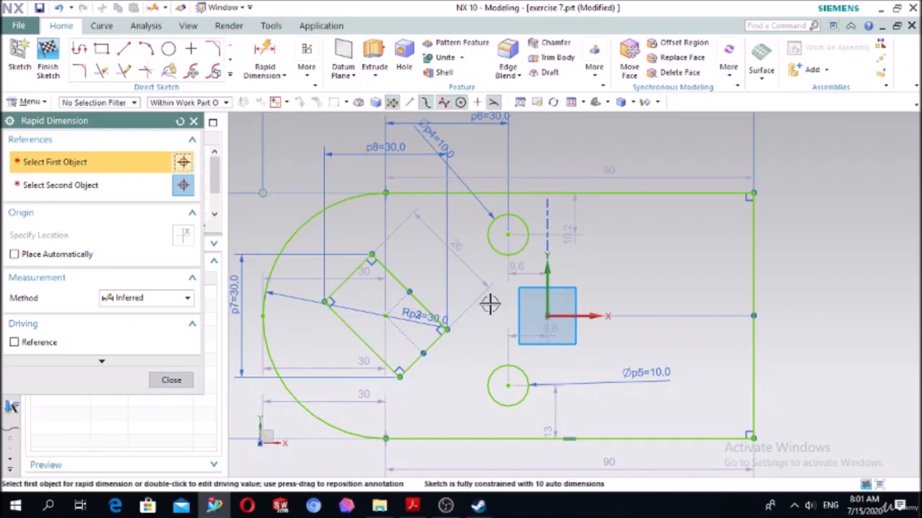
scroll(811, 259, down, 2)
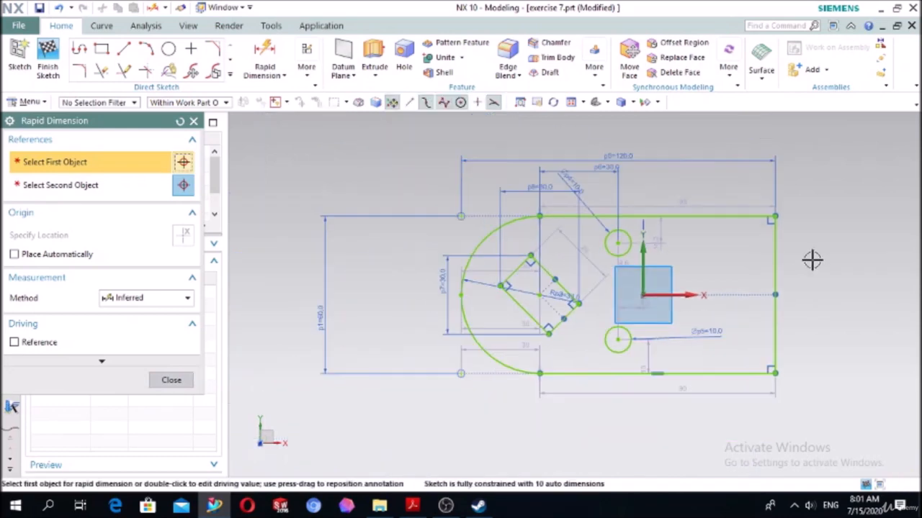
click(193, 121)
- Sketch a horizontal line about 57 mm long and a vertical line, both crossing at the rounded end's arc center
click(124, 48)
scroll(549, 318, up, 3)
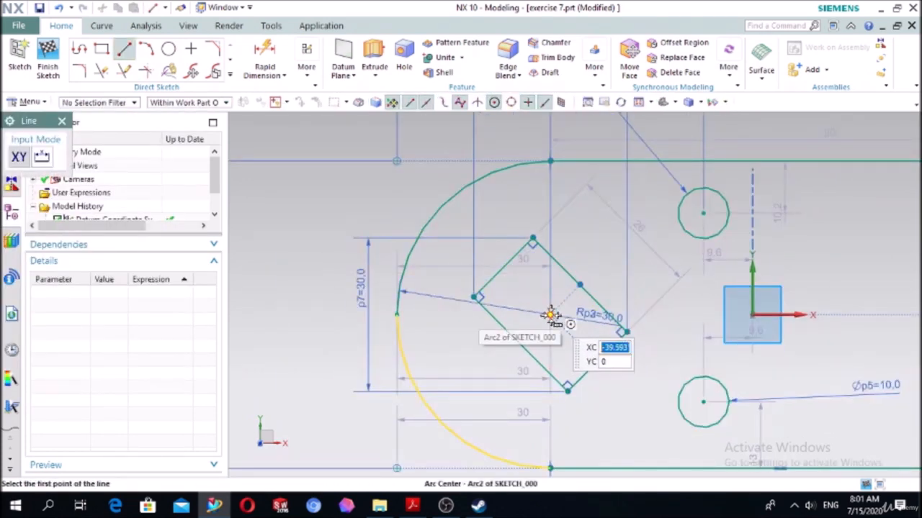
click(438, 317)
click(729, 316)
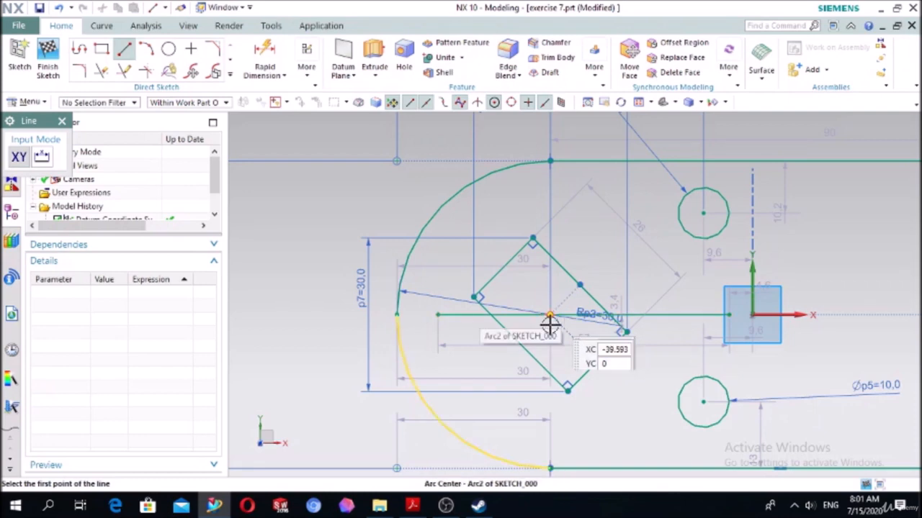
click(552, 425)
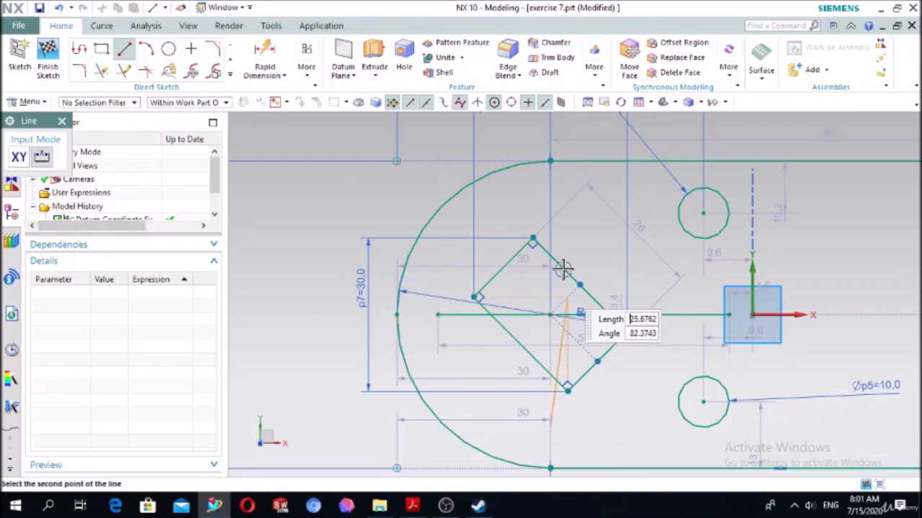
click(551, 196)
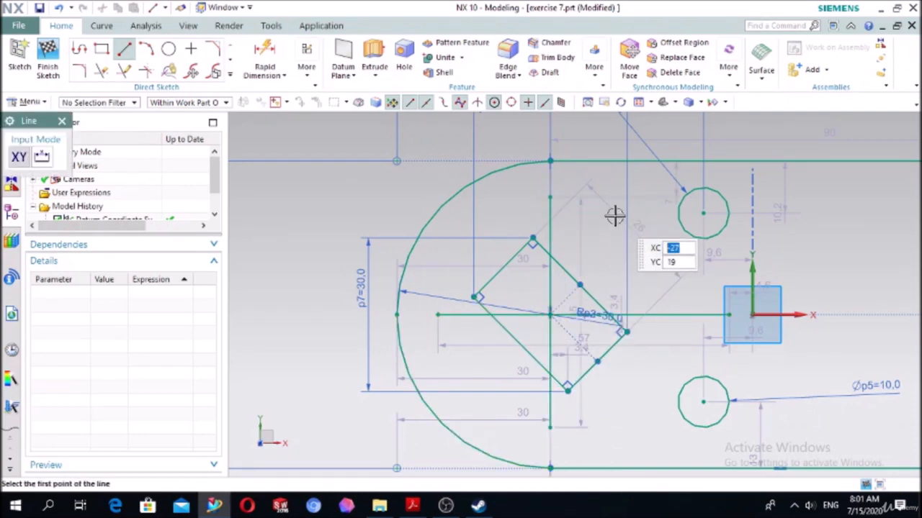
key(Escape)
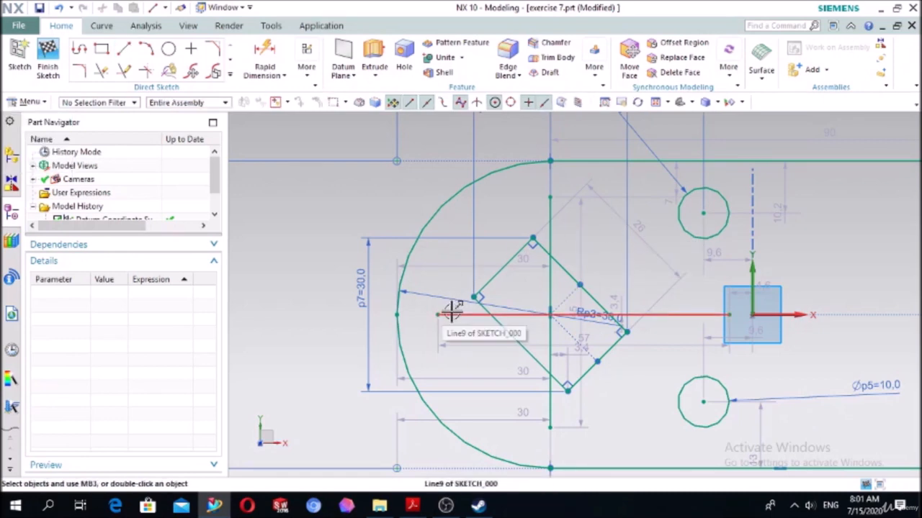
- Convert the horizontal and vertical lines through the arc center to reference lines
click(453, 312)
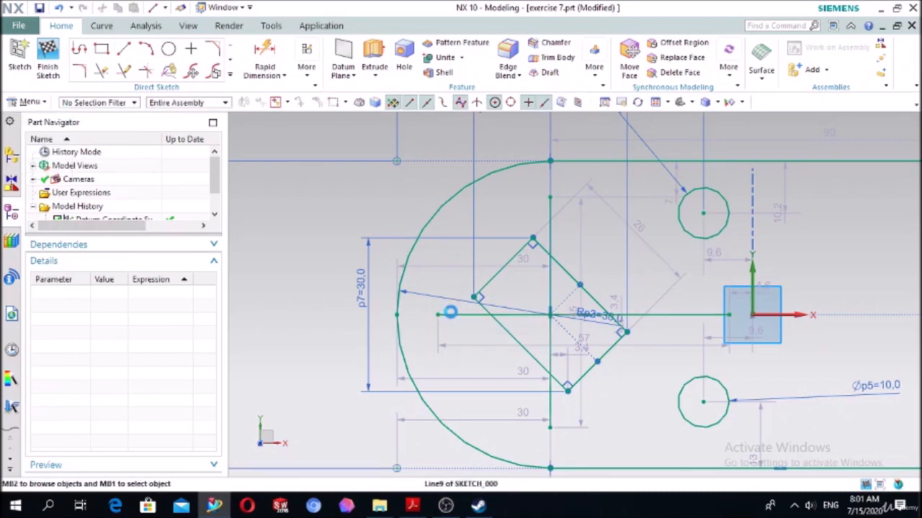
click(446, 315)
click(520, 272)
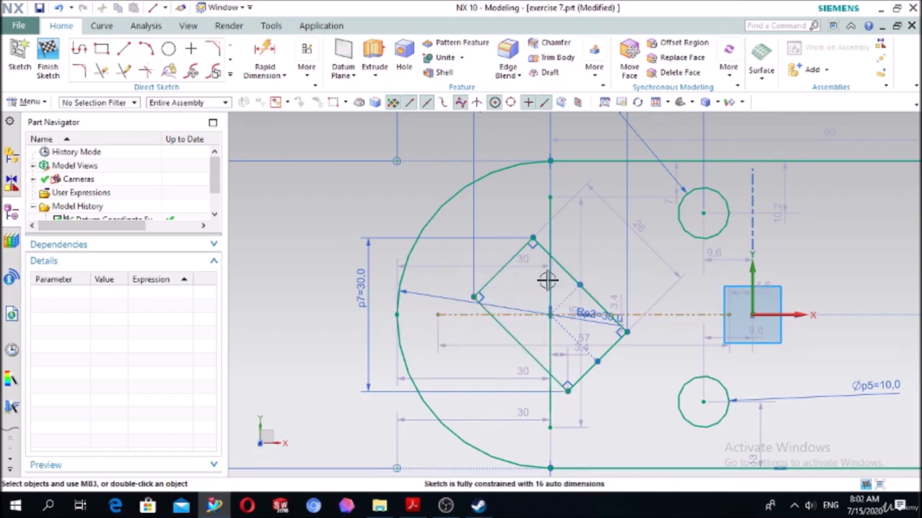
click(550, 278)
click(614, 238)
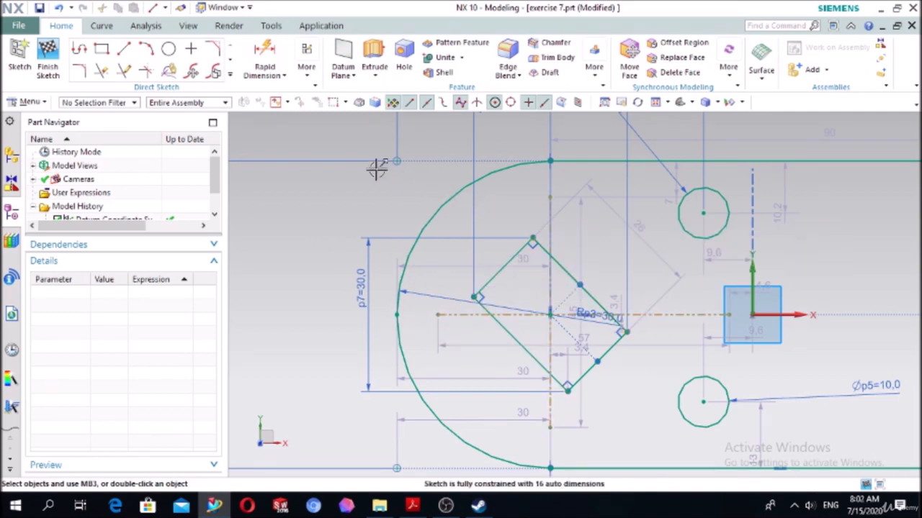
- Enable the Fixed constraint and fix the vertical reference line's upper endpoint and the horizontal reference line's endpoint nearest the rounded end
key(c)
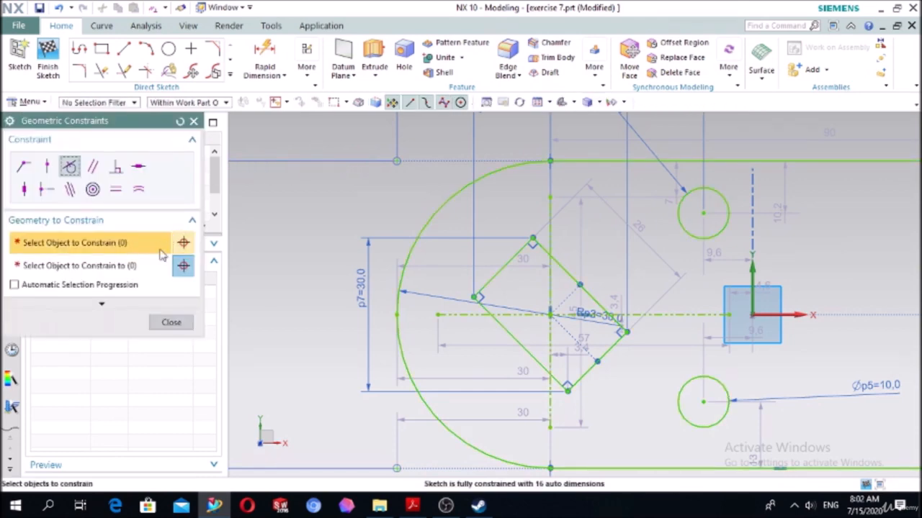
click(79, 303)
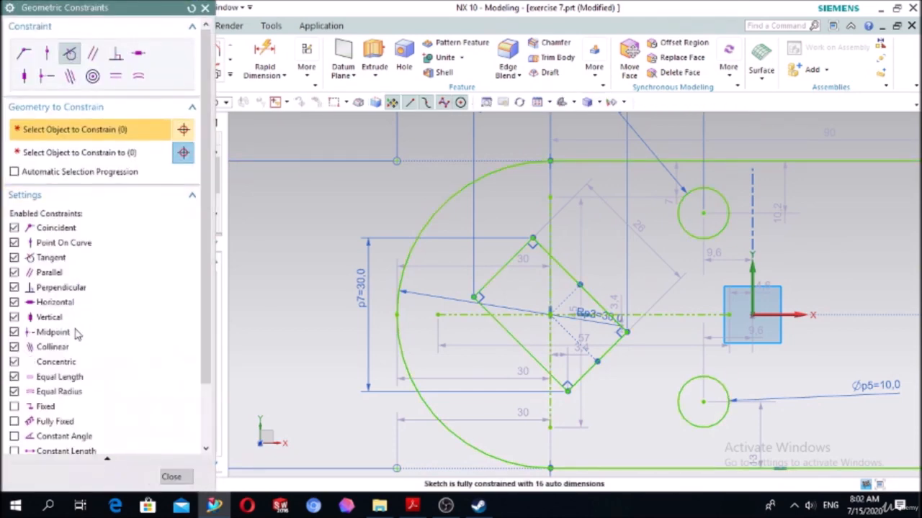
click(15, 407)
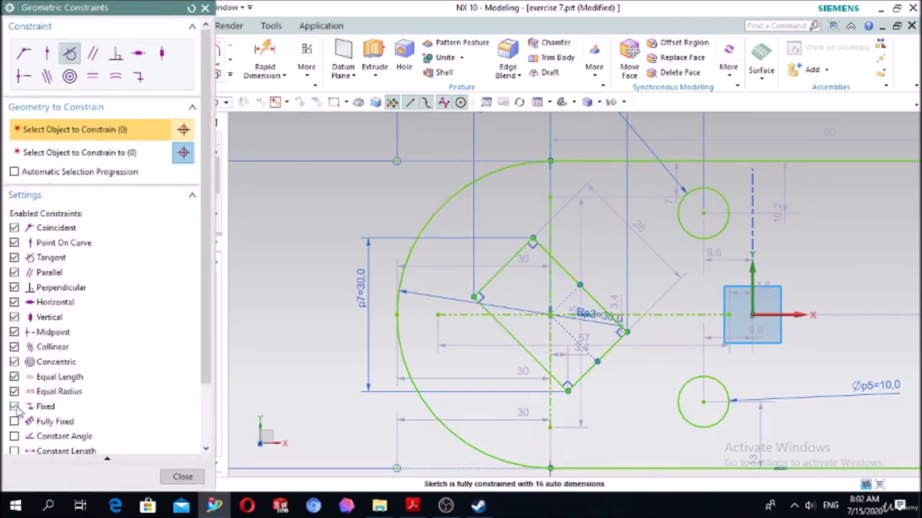
click(137, 77)
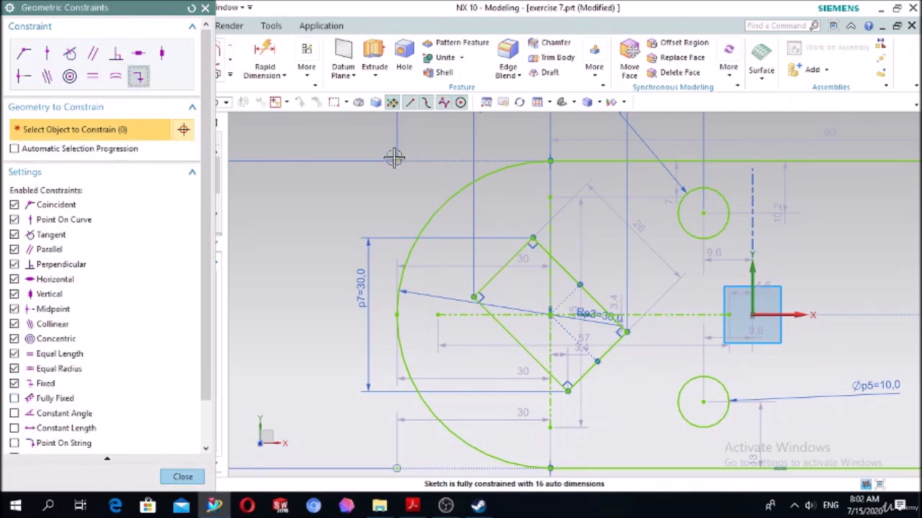
click(551, 200)
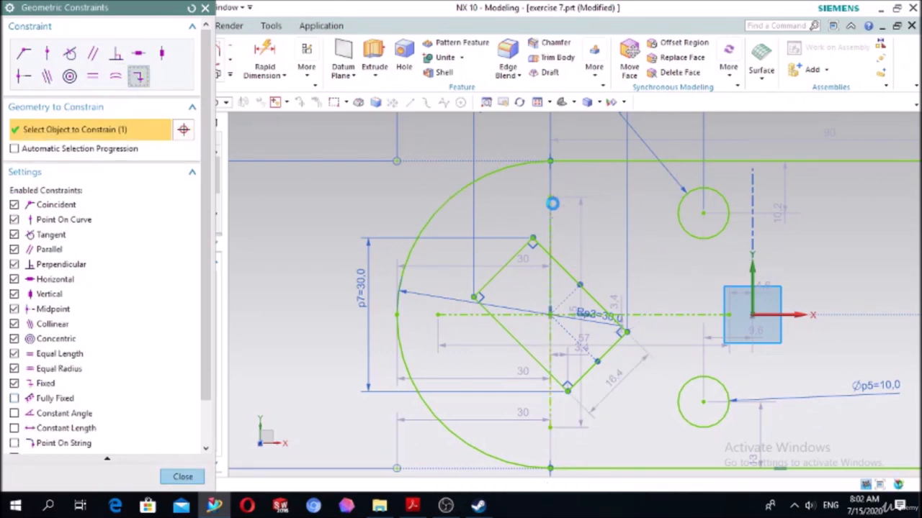
click(441, 315)
click(204, 7)
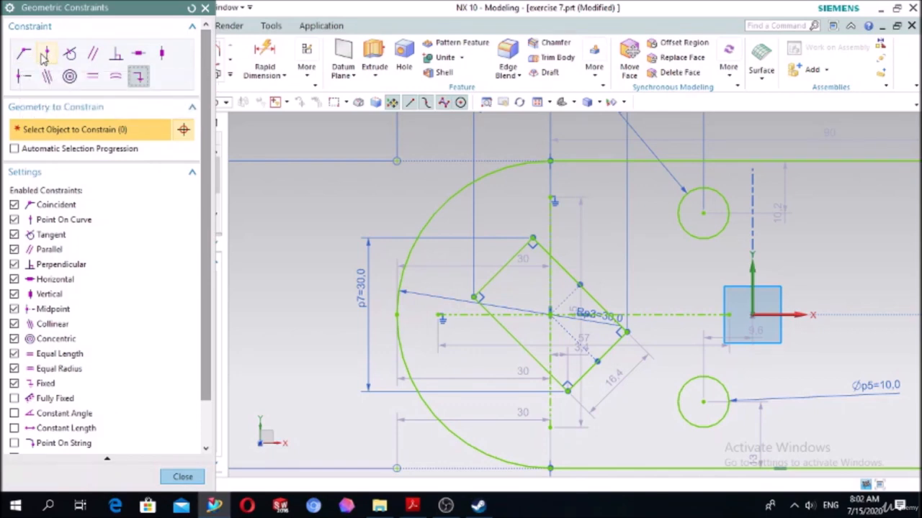
- Constrain the tilted rectangle's uppermost corner to the vertical reference line with Point On Curve
click(47, 54)
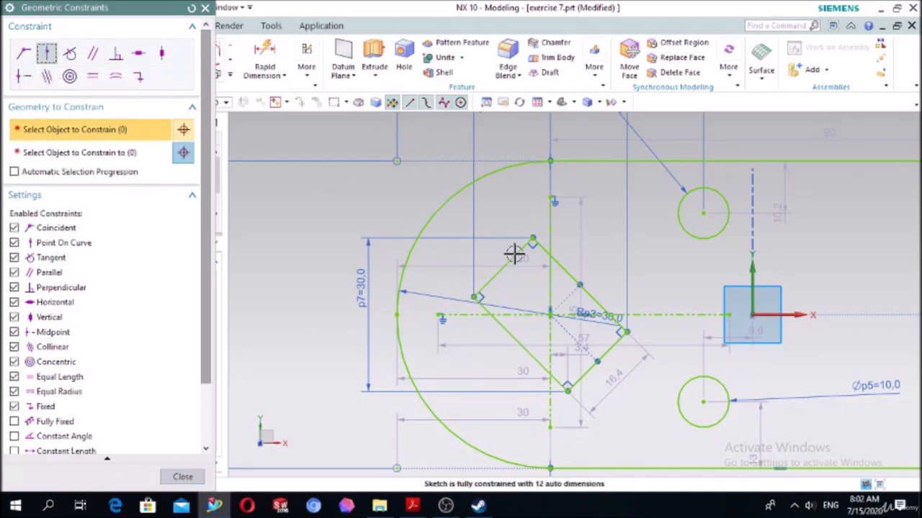
click(533, 236)
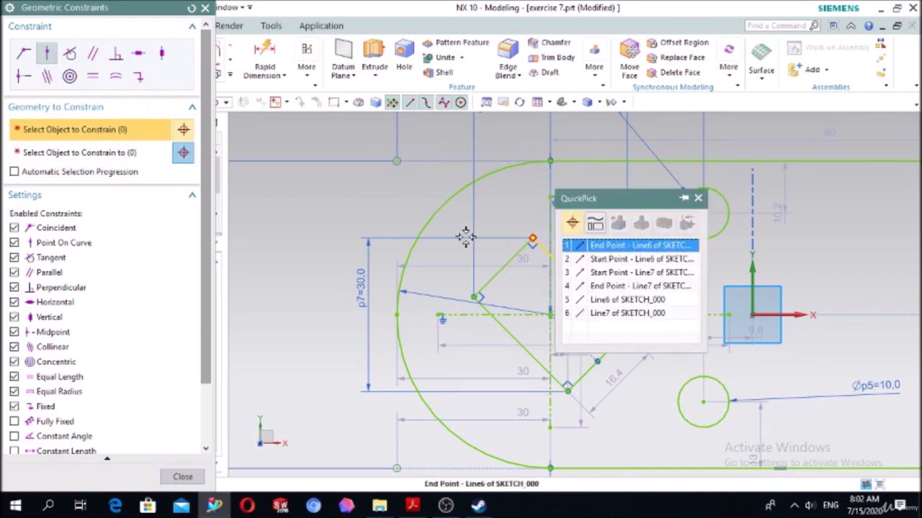
click(598, 242)
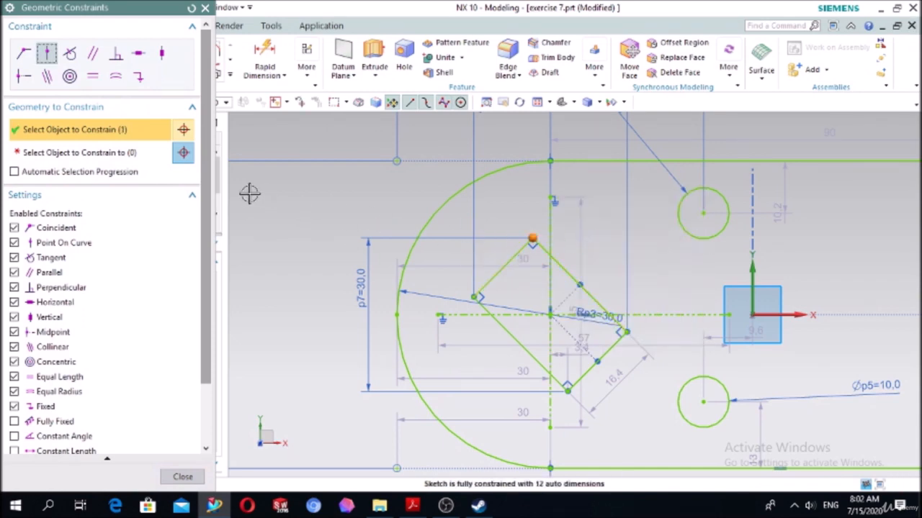
click(134, 153)
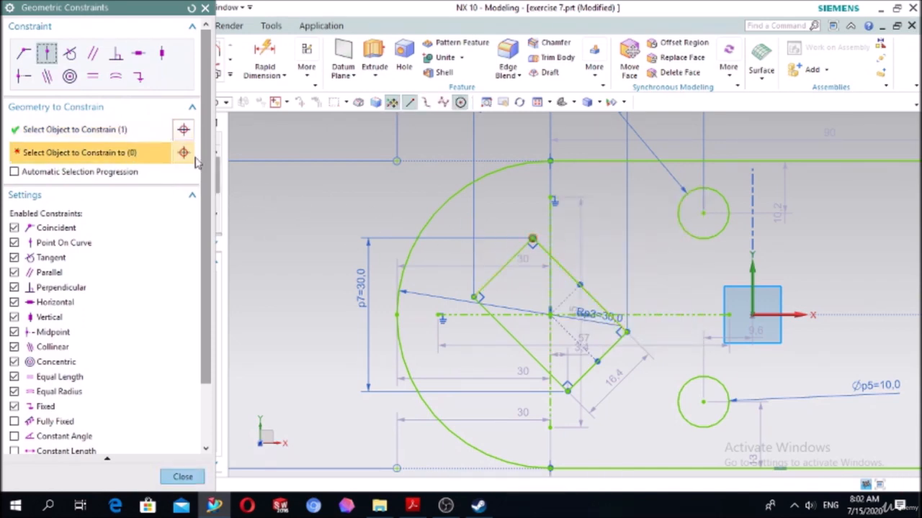
click(550, 206)
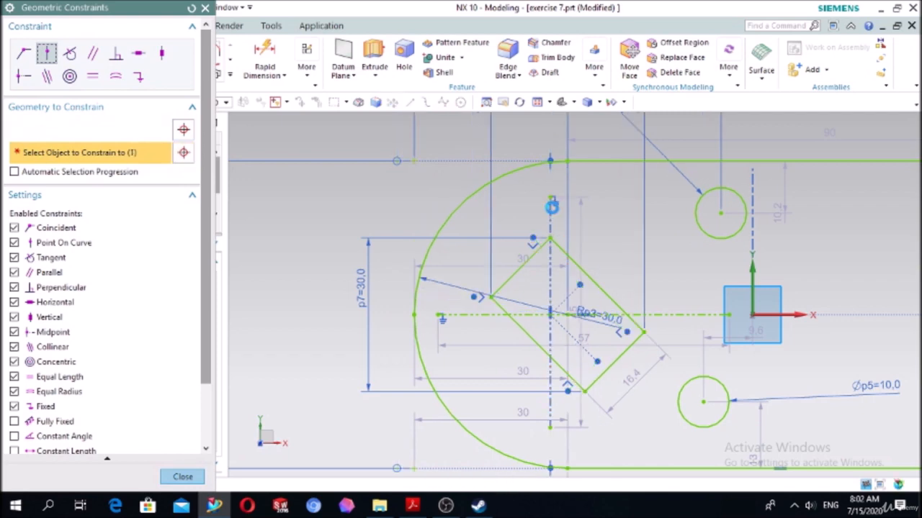
- Constrain the tilted rectangle's corner nearest the rounded end to the horizontal reference line with Point On Curve
click(490, 297)
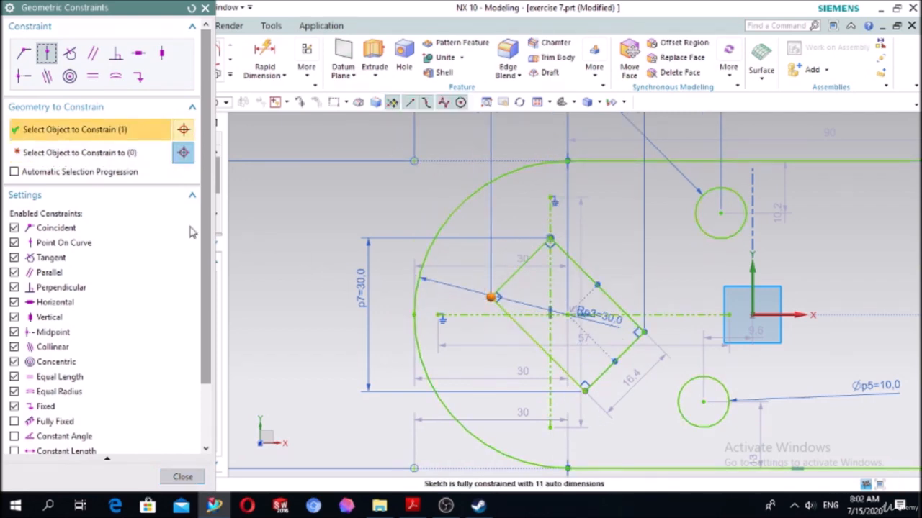
click(119, 155)
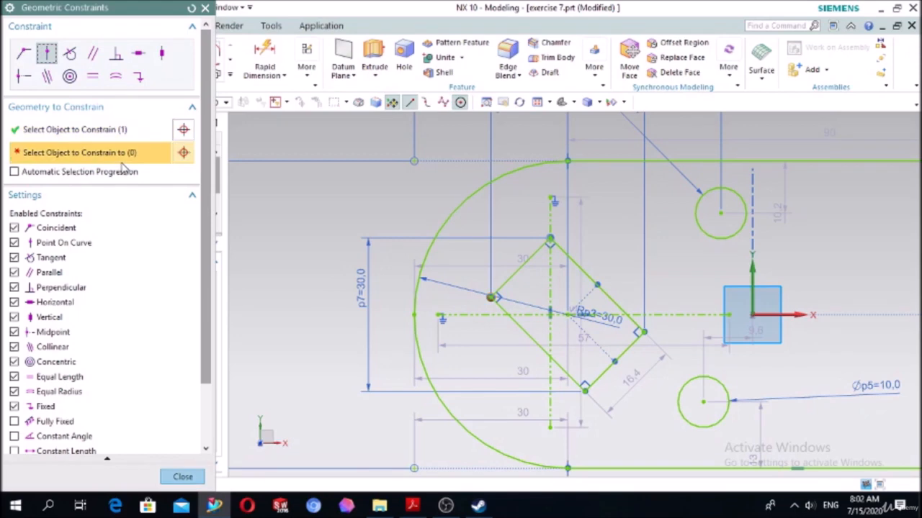
click(454, 317)
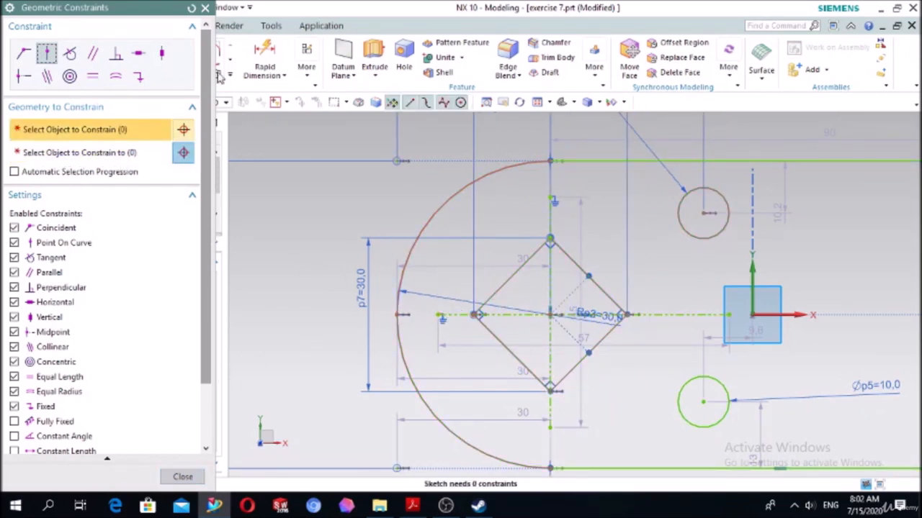
click(205, 7)
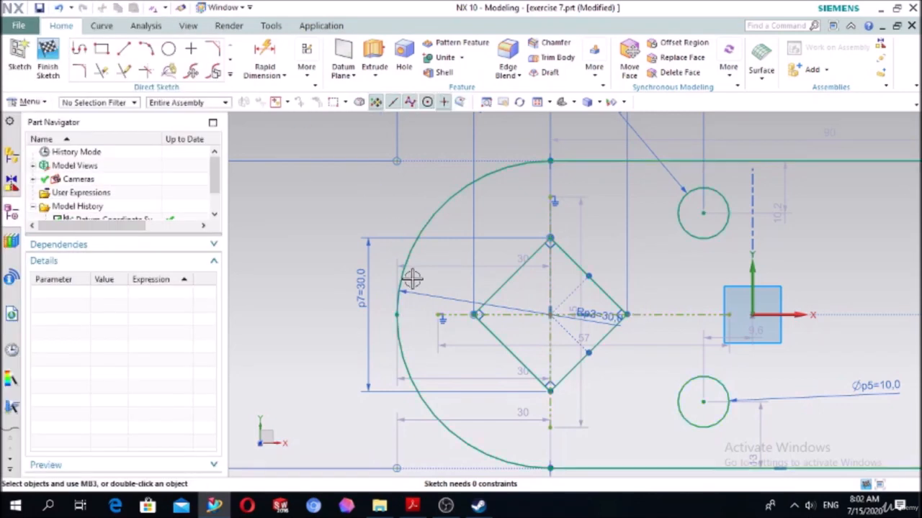
scroll(413, 280, down, 3)
scroll(753, 253, up, 2)
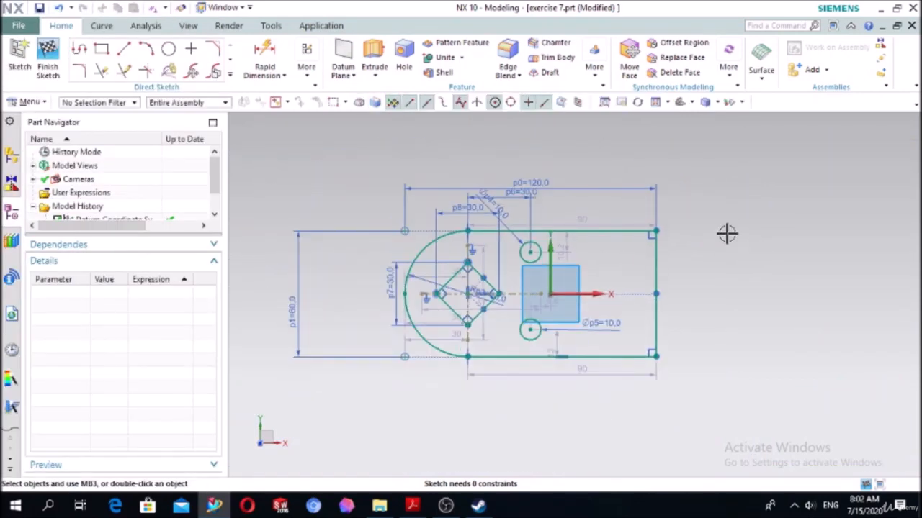
scroll(482, 169, up, 2)
scroll(510, 257, down, 3)
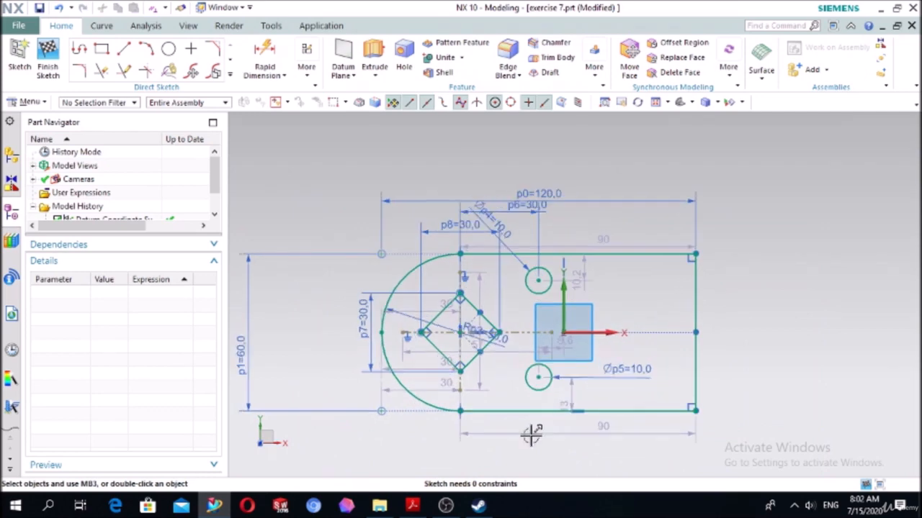
- Consult the exercise drawing in Acrobat Reader, and in NX extrude the base sketch from 0 to 15 mm
click(414, 506)
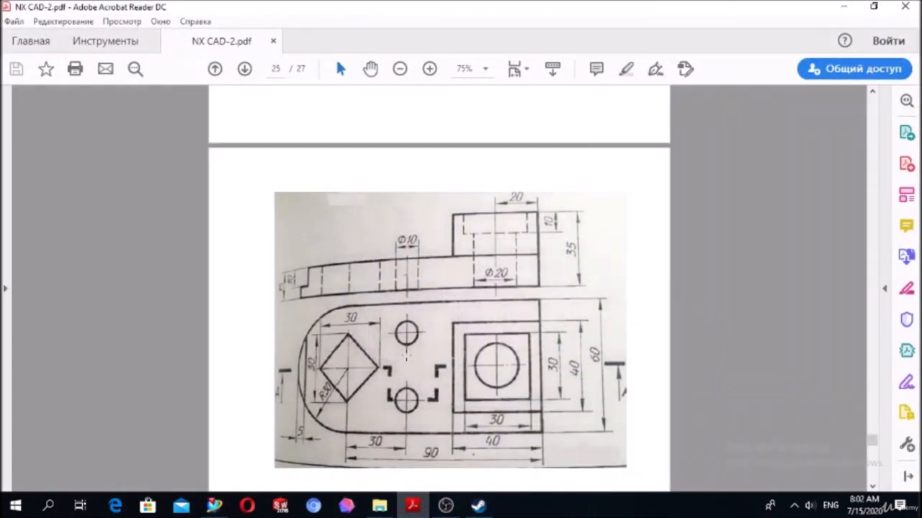
click(409, 506)
click(413, 508)
click(416, 505)
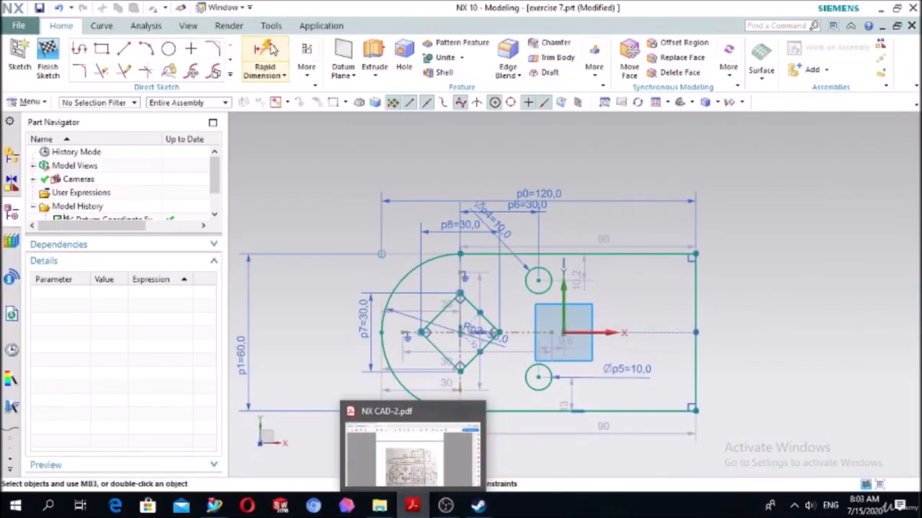
click(374, 59)
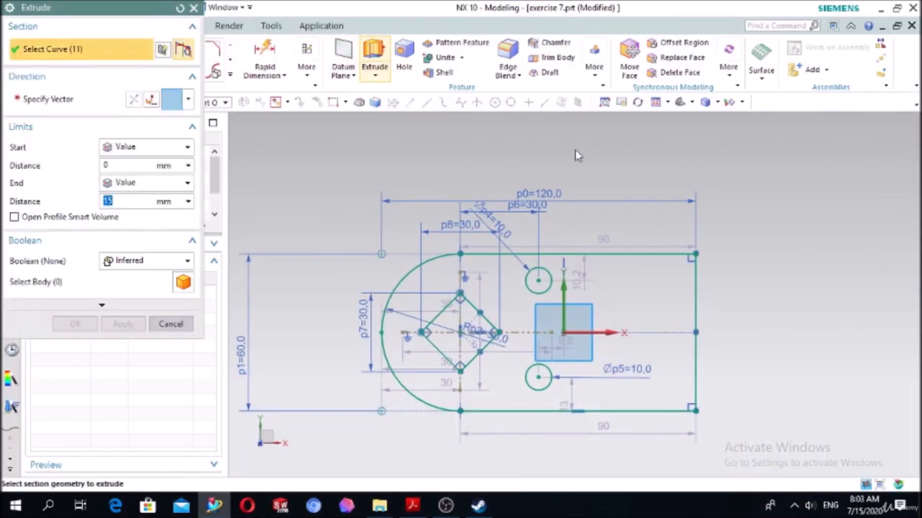
middle_drag(753, 283, 716, 236)
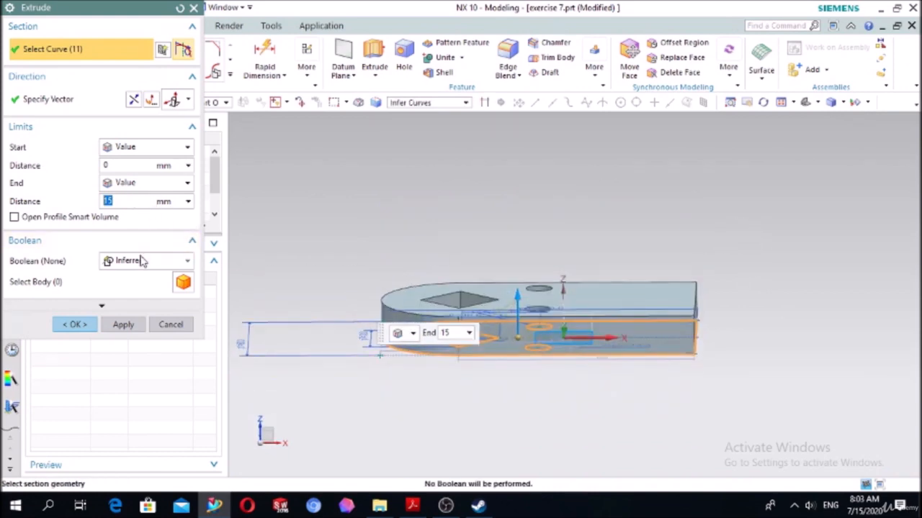
click(85, 324)
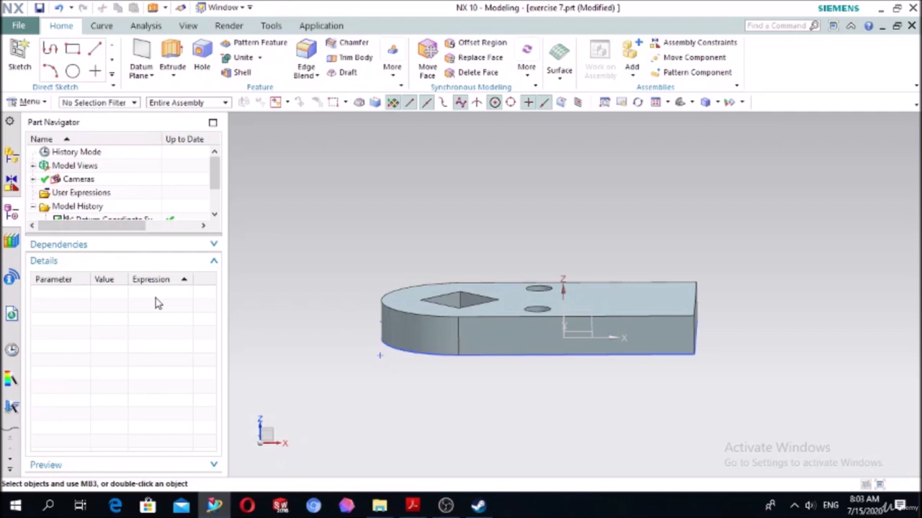
- Start a new sketch on the plate's upper face and bring up the exercise drawing in Acrobat Reader
middle_drag(401, 241, 407, 261)
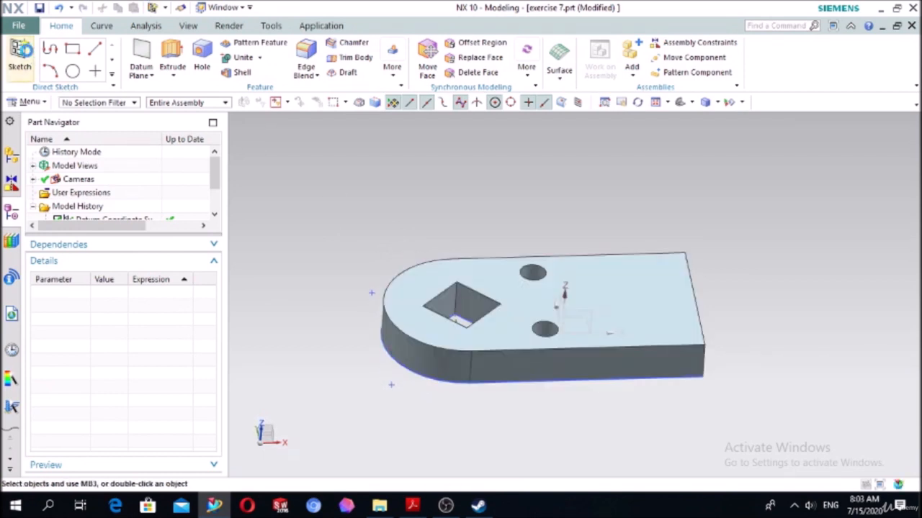
click(20, 58)
click(419, 278)
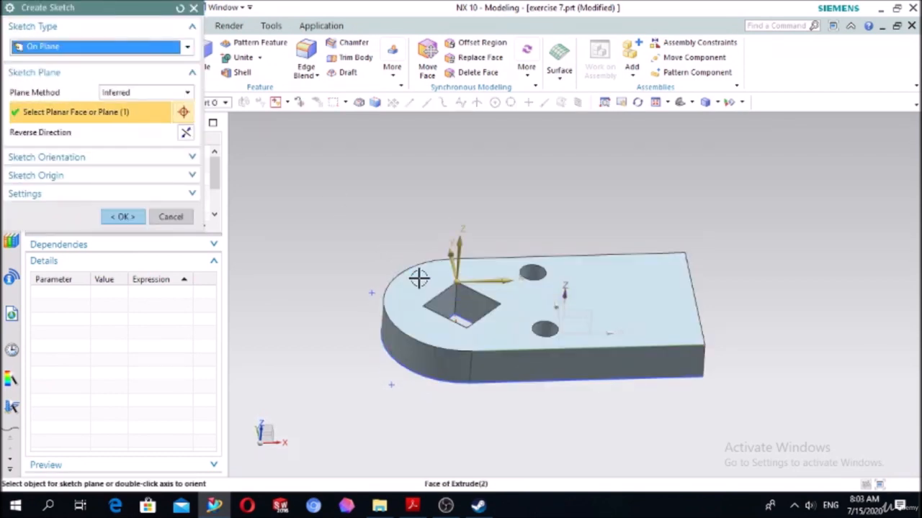
click(126, 217)
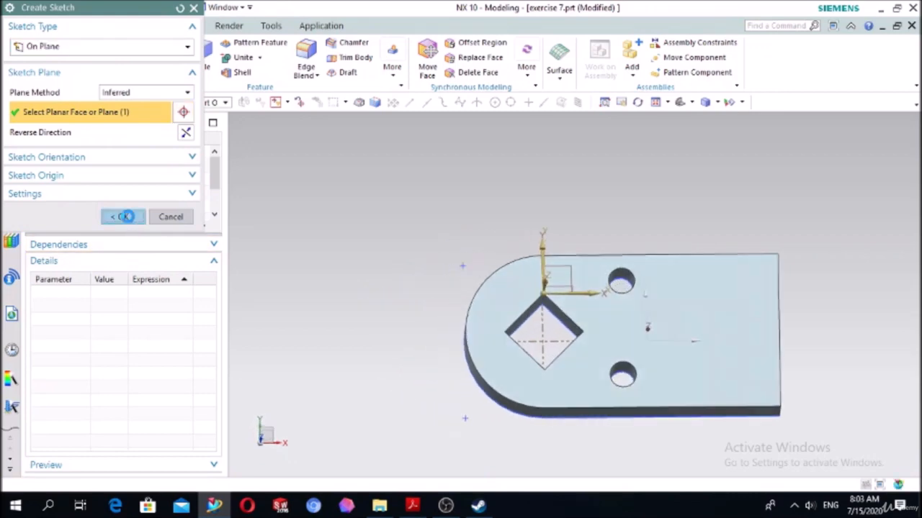
click(412, 507)
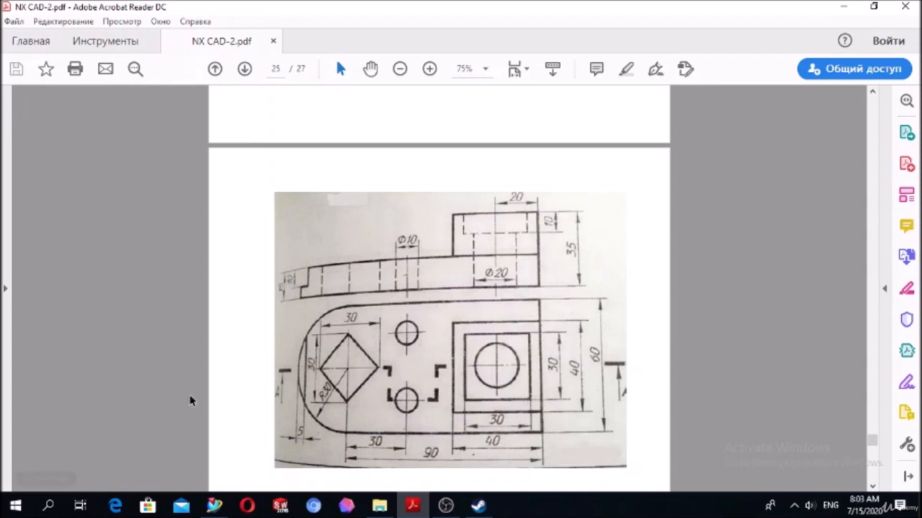
- Return to NX and draw a near-vertical line across the plate's rounded end, with both endpoints on its arc edge
click(411, 506)
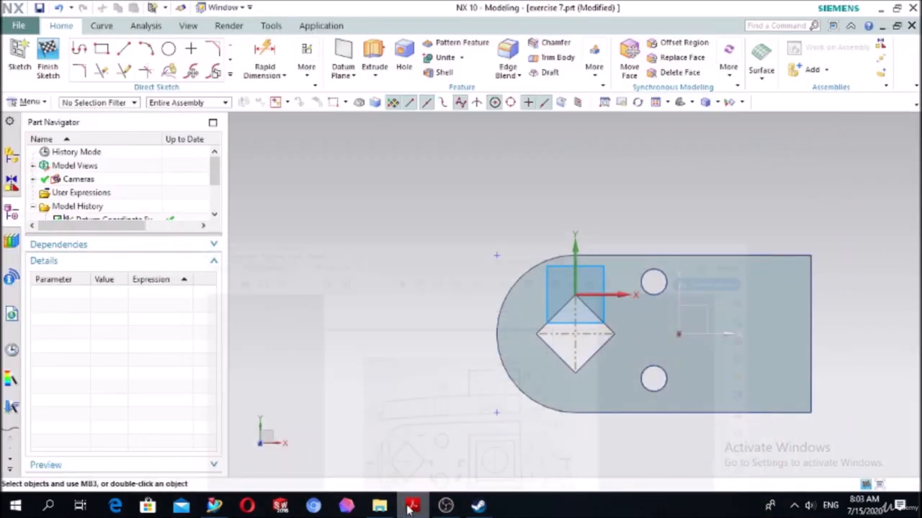
click(124, 48)
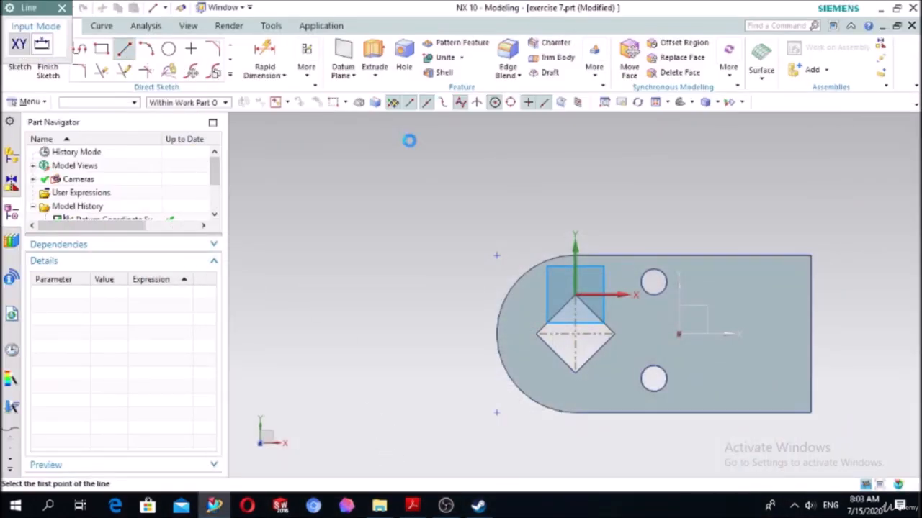
scroll(514, 276, up, 3)
scroll(545, 301, down, 5)
scroll(564, 345, up, 4)
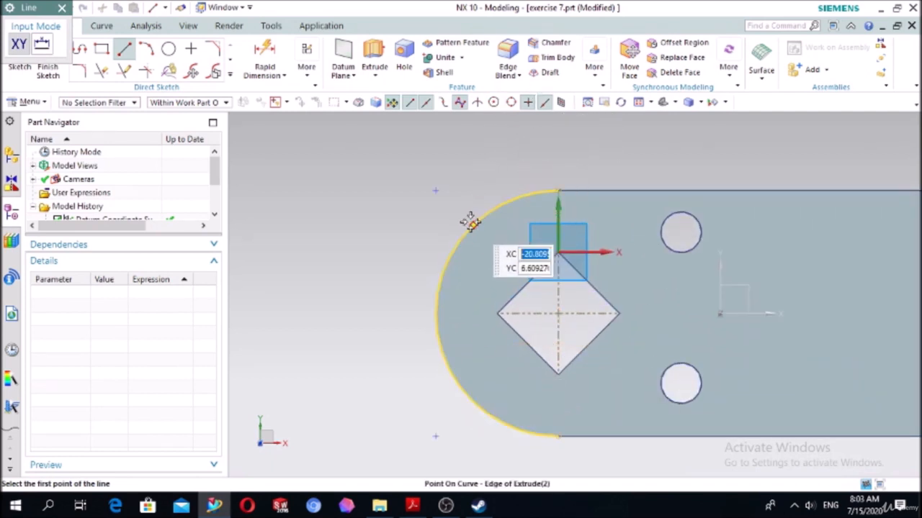
click(472, 224)
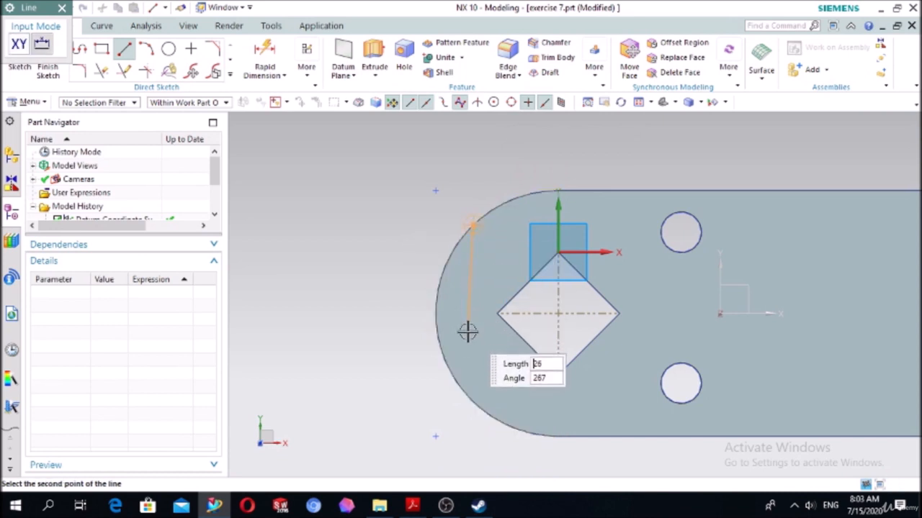
click(465, 398)
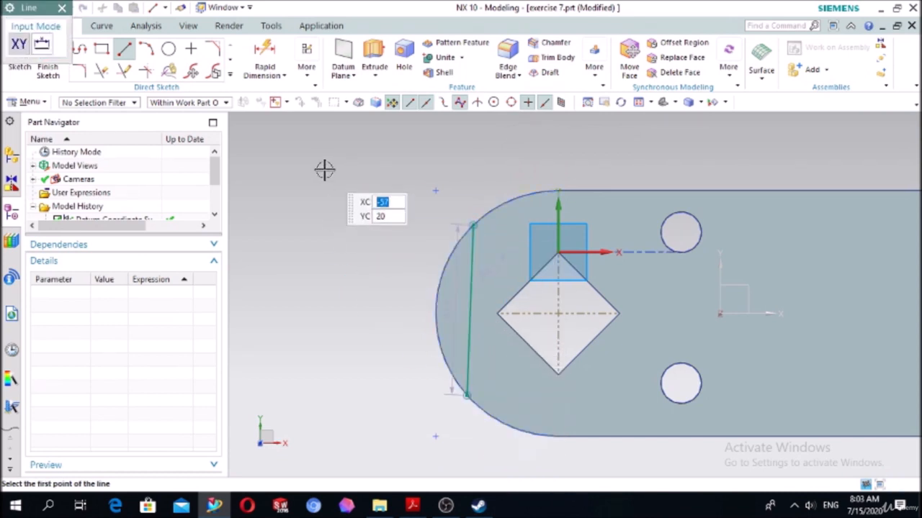
- Apply a Vertical constraint to the line across the rounded end
key(Escape)
key(c)
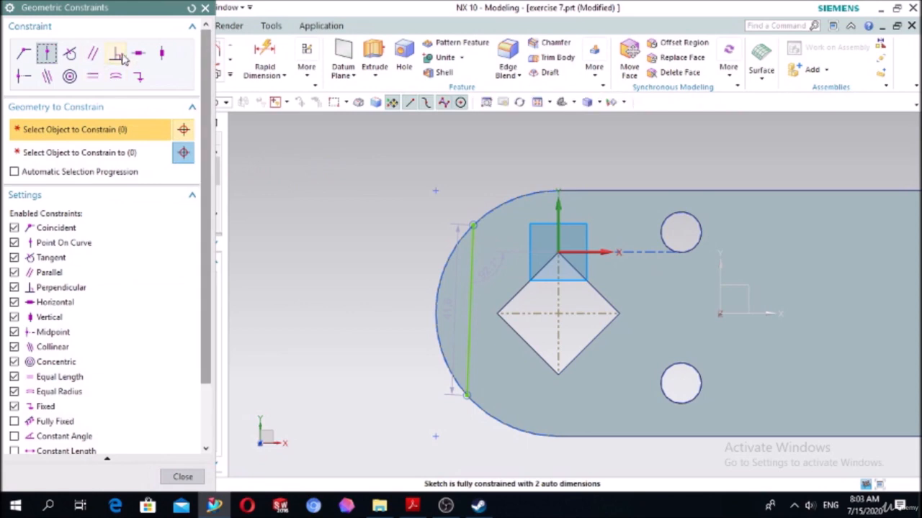
click(161, 57)
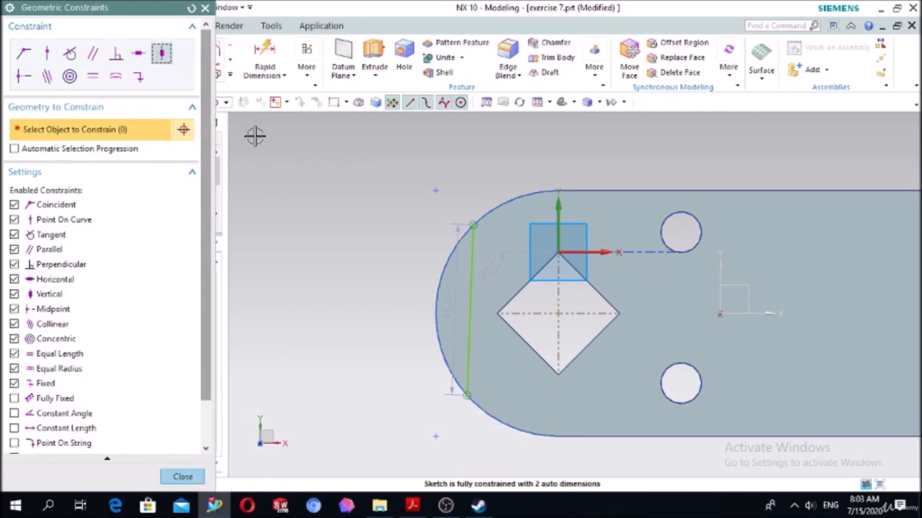
click(472, 305)
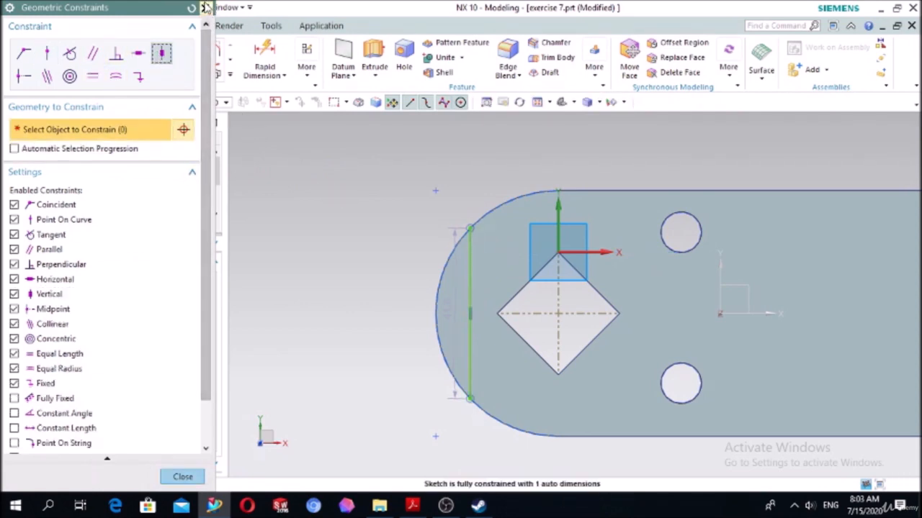
click(205, 7)
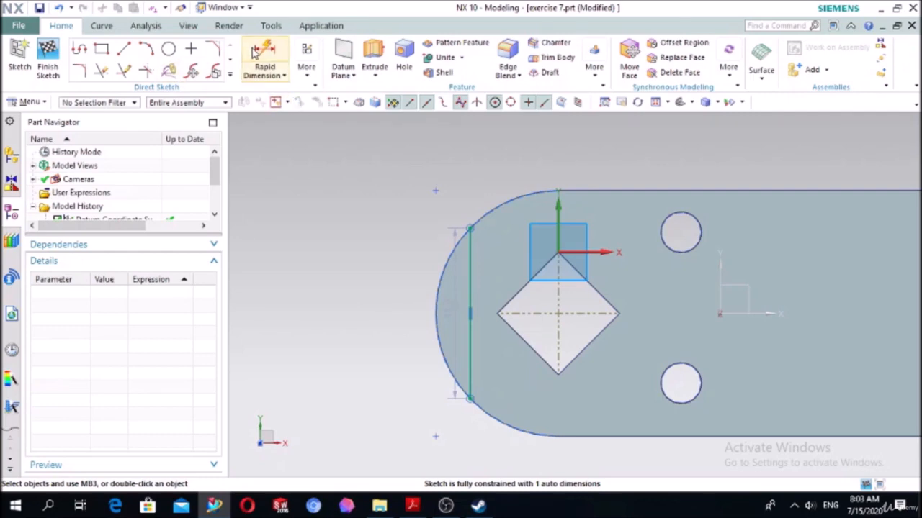
- Dimension the distance between the rounded end's arc edge and the vertical line as 5 mm
click(264, 59)
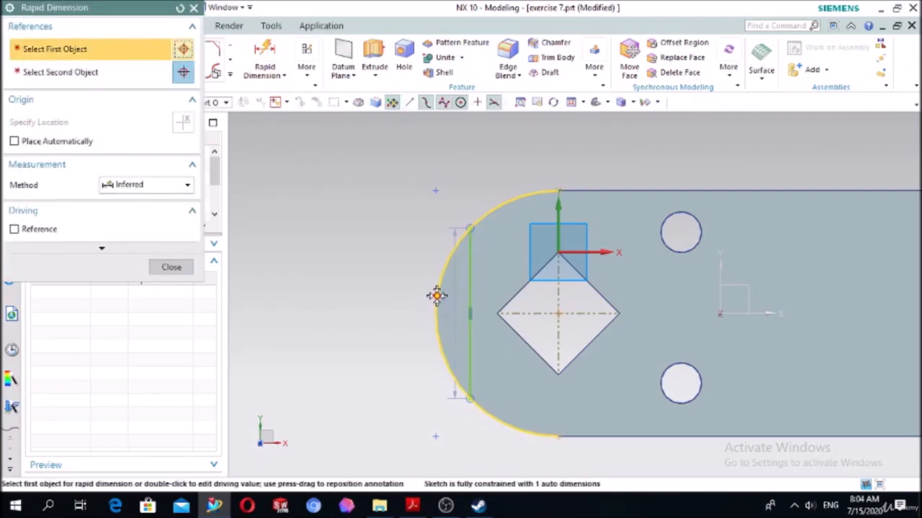
click(437, 304)
click(470, 290)
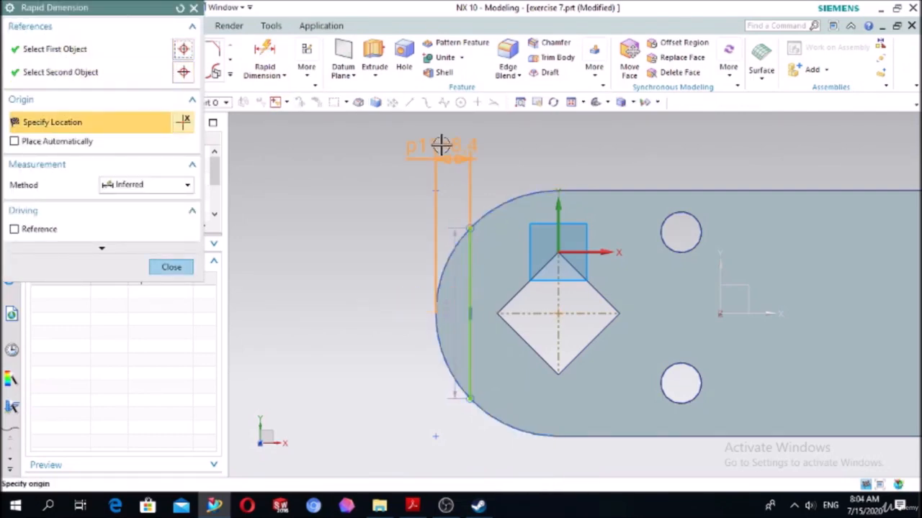
click(442, 142)
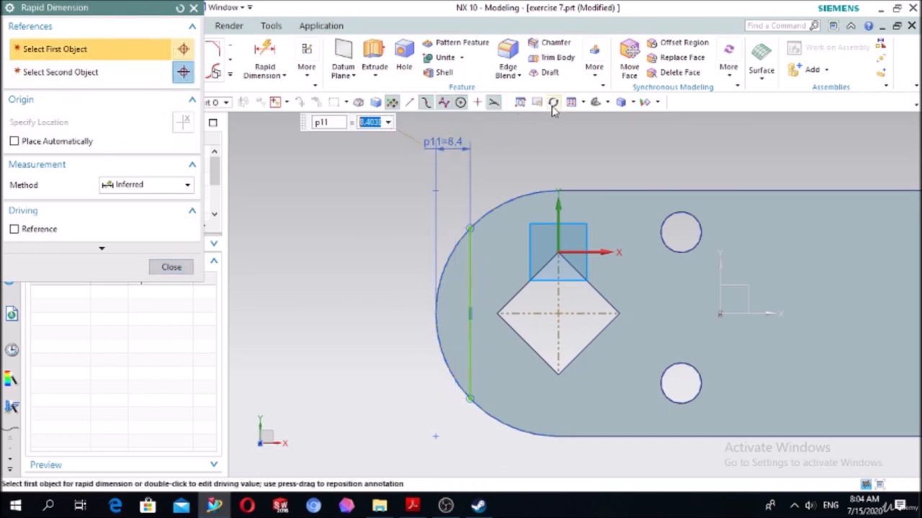
text(5)
key(Return)
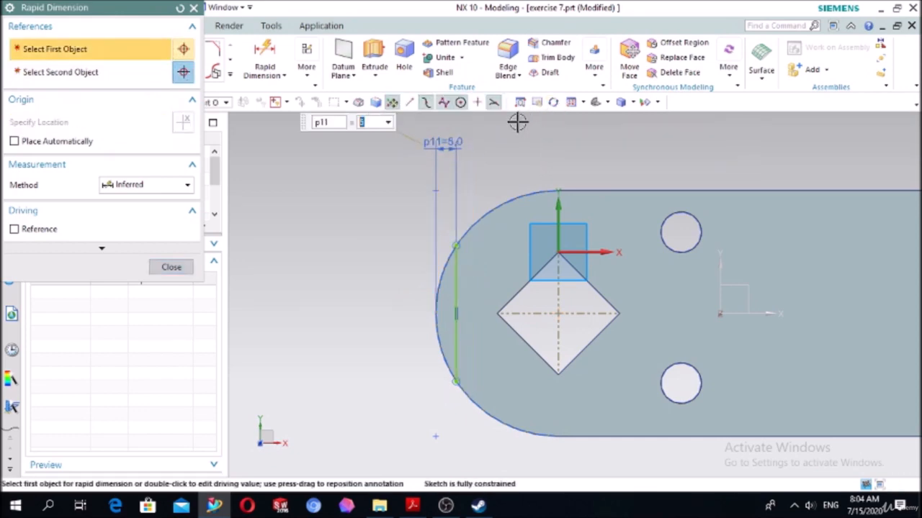
click(180, 267)
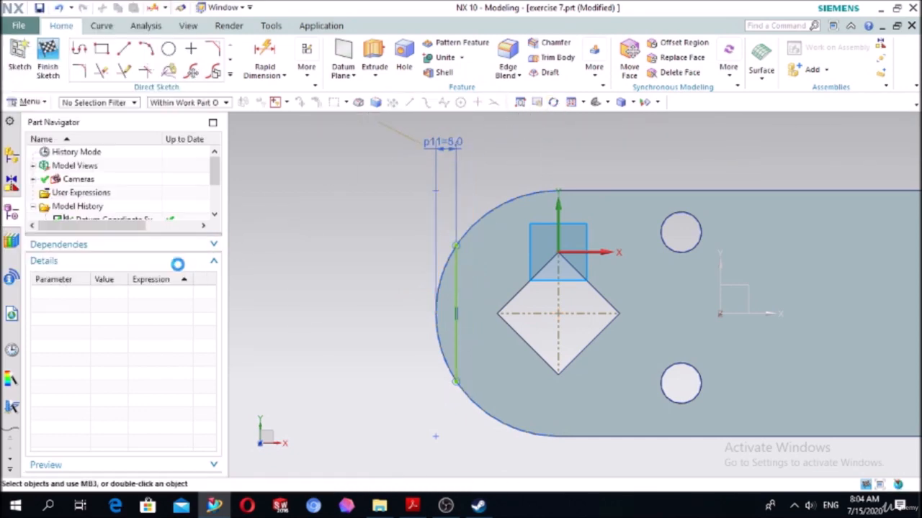
- Project the arc edge of the plate's rounded end into the sketch with Project Curve
click(230, 74)
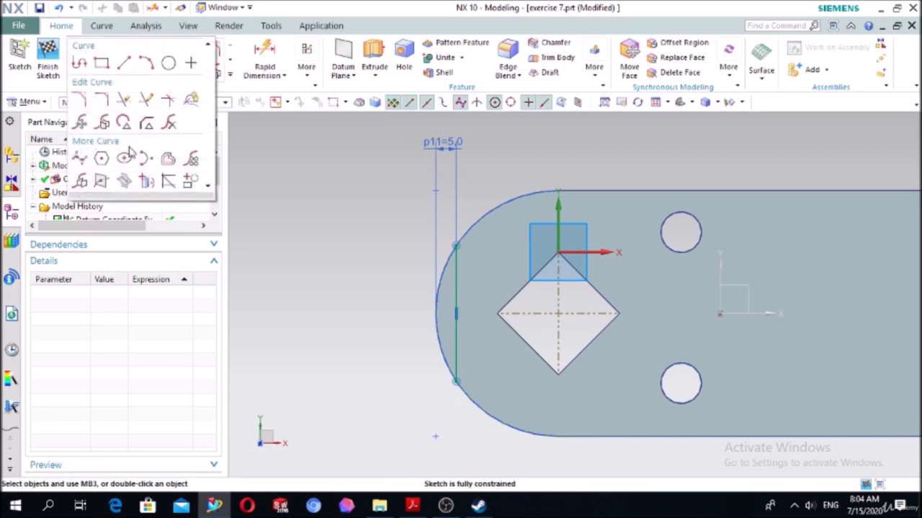
click(148, 182)
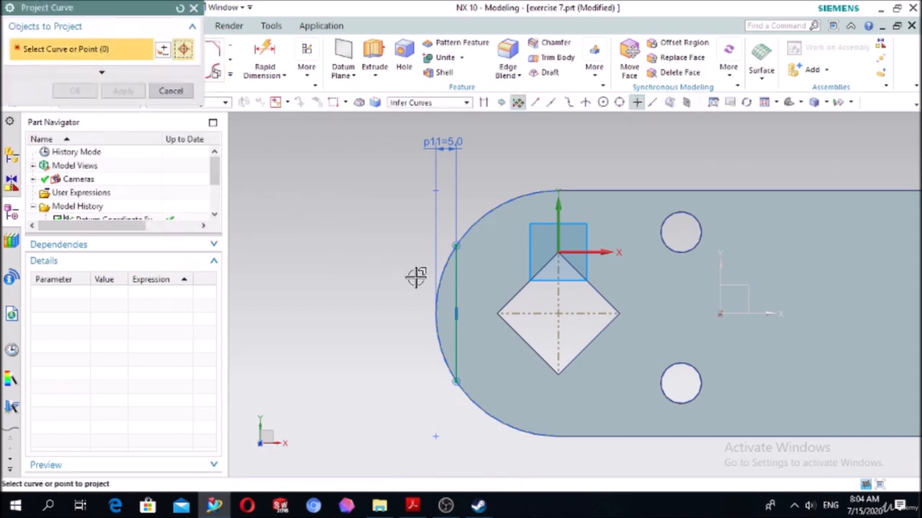
click(438, 270)
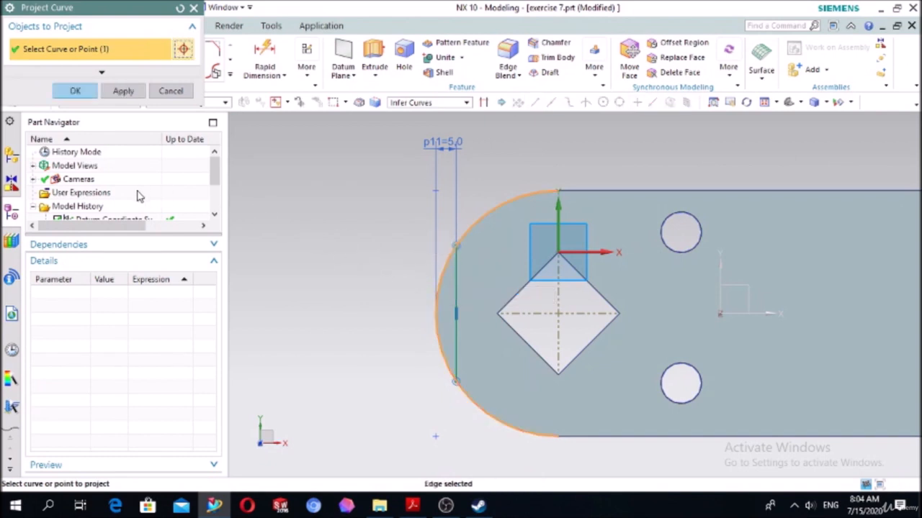
click(78, 90)
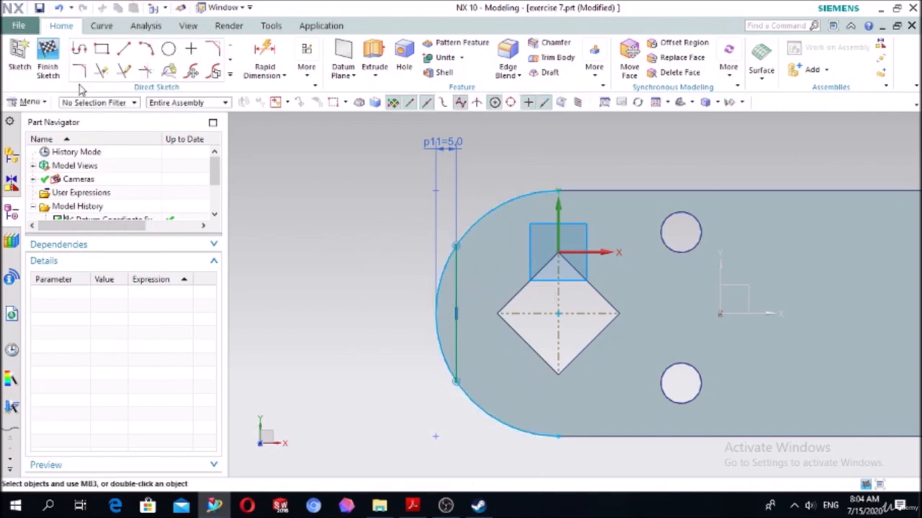
- Trim the projected arc on both sides with Quick Trim, keeping only the segment outside the vertical line
click(101, 68)
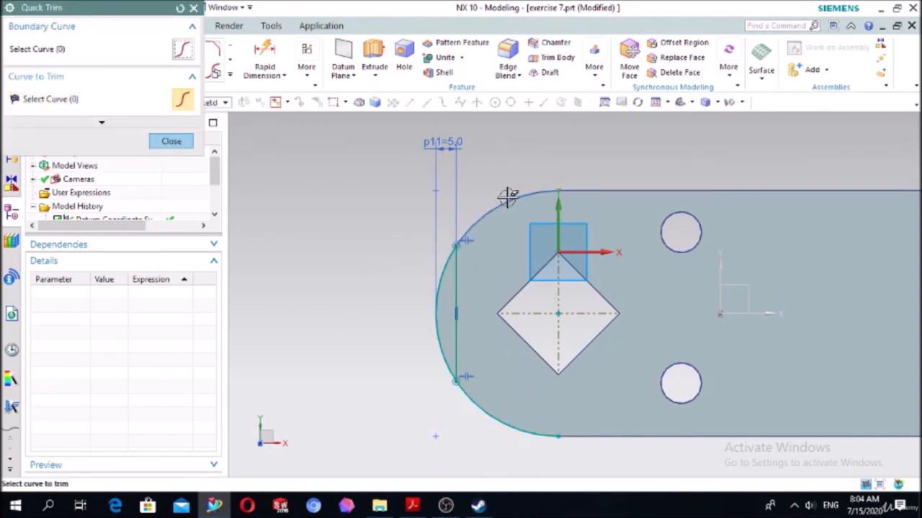
click(464, 398)
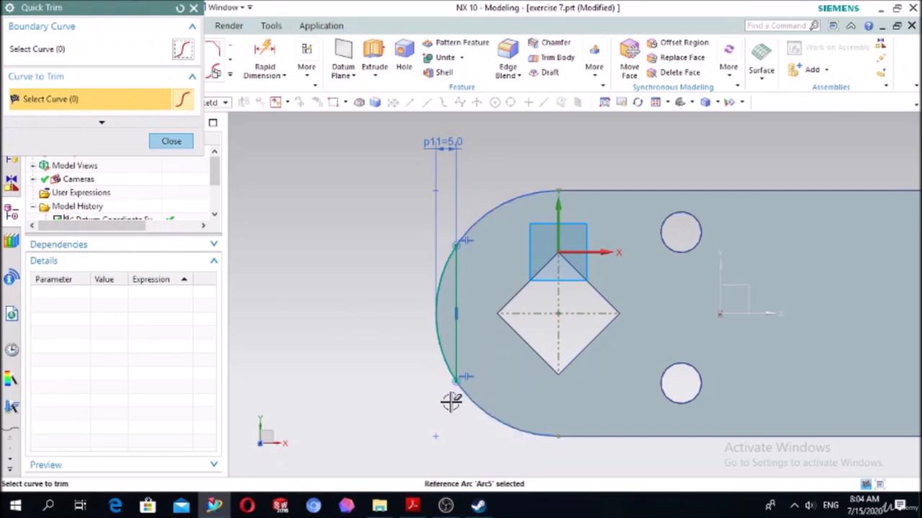
click(171, 141)
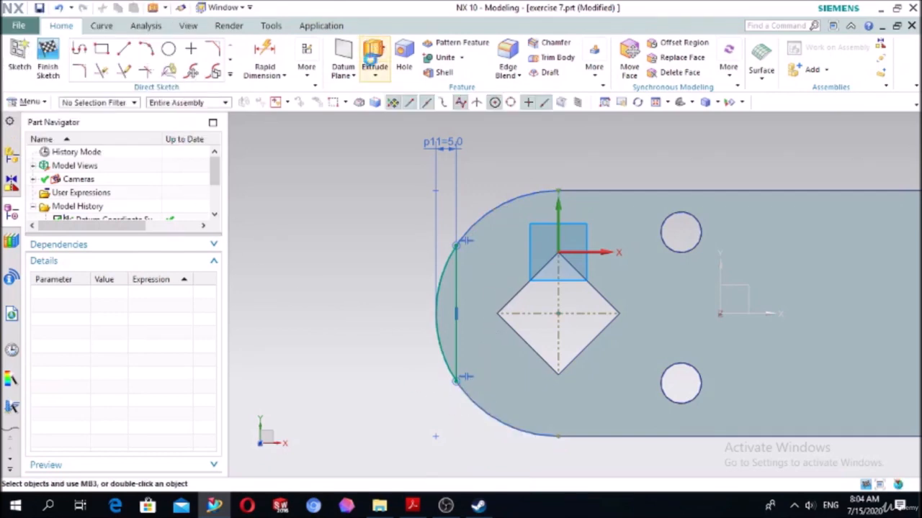
- Extrude the arc-segment profile downward into the plate from 0 to 10 mm, subtracting it from the body
click(371, 62)
middle_drag(346, 230, 349, 178)
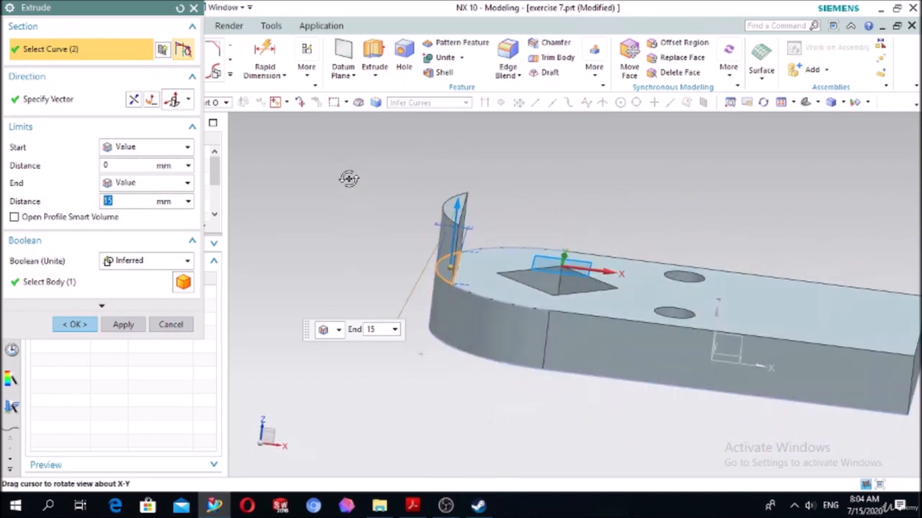
double_click(460, 203)
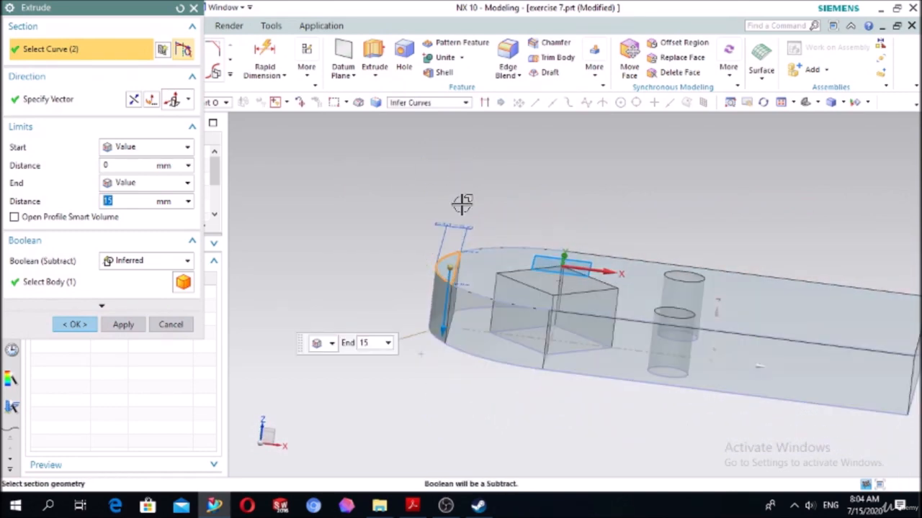
click(167, 200)
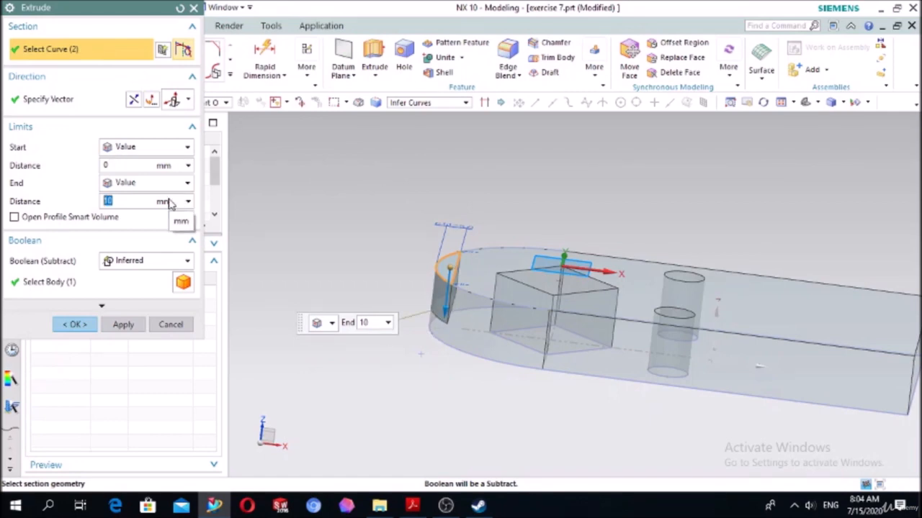
click(128, 259)
click(129, 302)
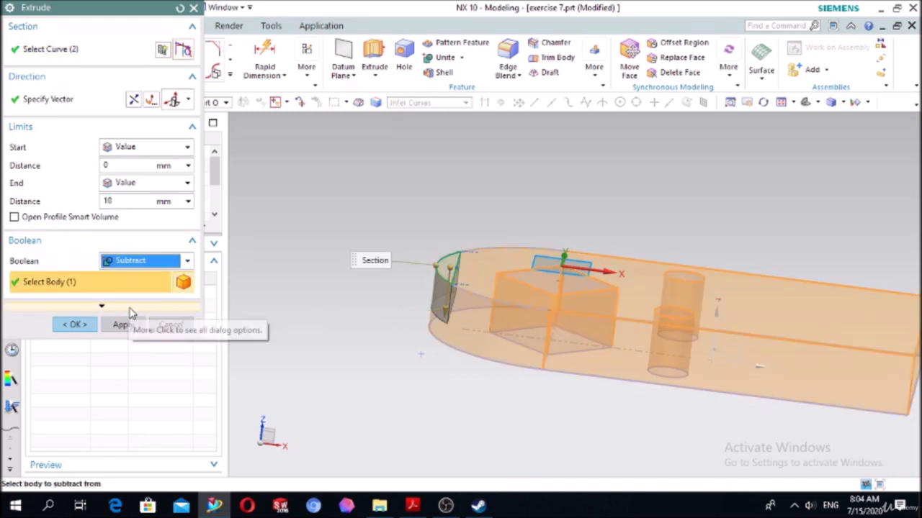
click(79, 325)
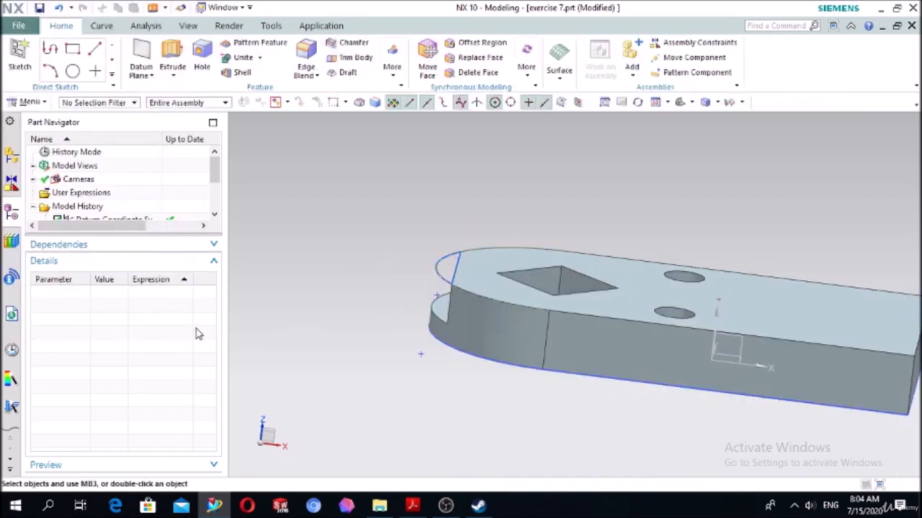
- Hide the sketch used for the step cut at the rounded end
mouse_move(360, 276)
middle_down()
mouse_move(396, 280)
mouse_move(367, 282)
mouse_move(375, 282)
middle_up()
click(434, 278)
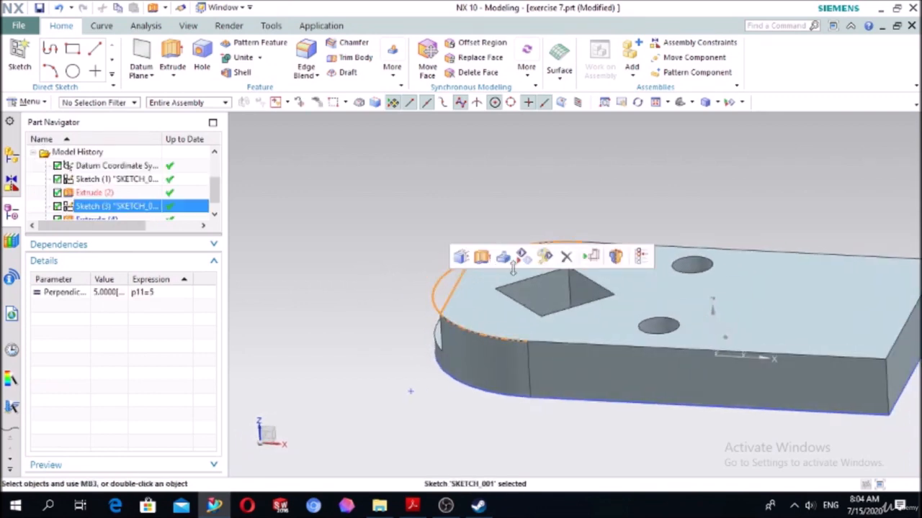
click(524, 261)
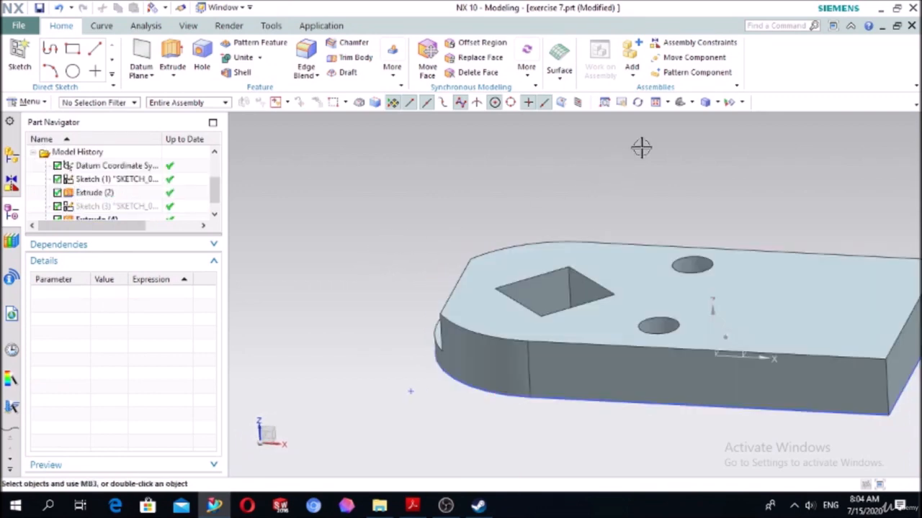
- Create a new sketch on the plate's upper face
click(680, 106)
scroll(449, 240, down, 2)
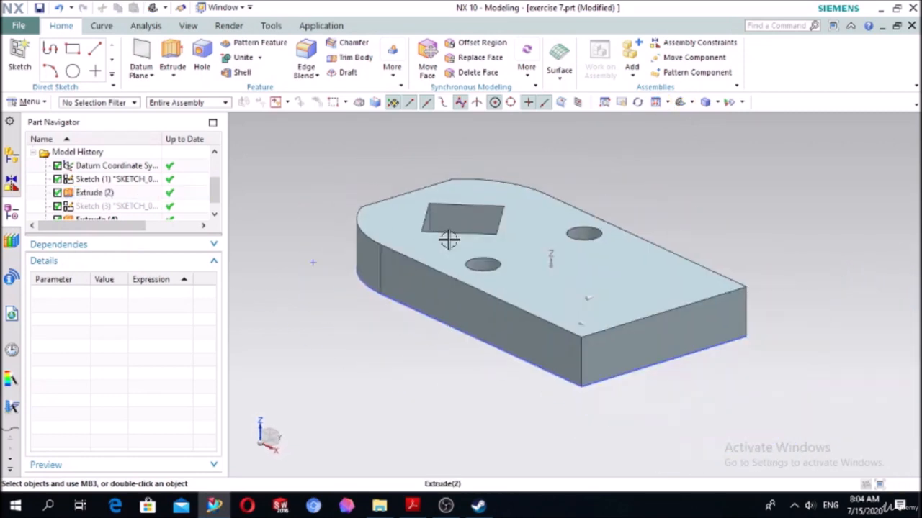
scroll(367, 307, down, 2)
mouse_move(353, 315)
middle_down()
mouse_move(384, 310)
mouse_move(396, 325)
middle_up()
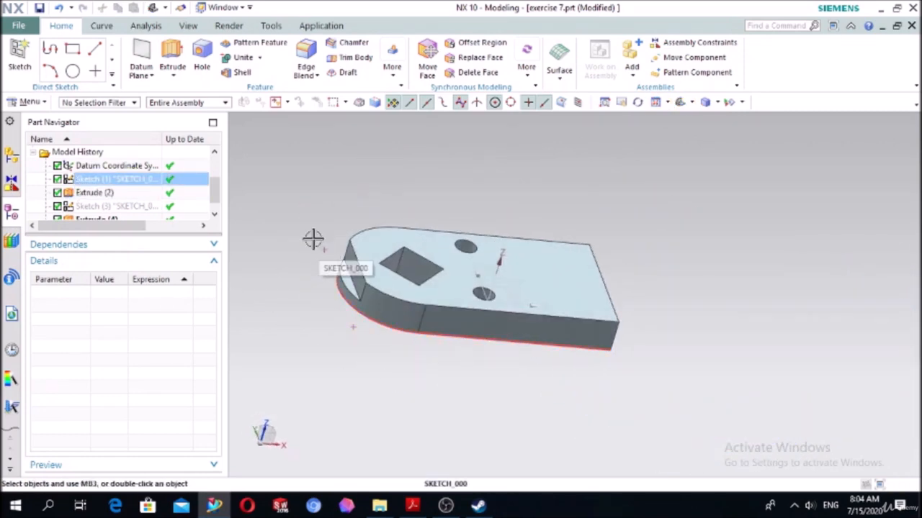
click(19, 58)
click(560, 303)
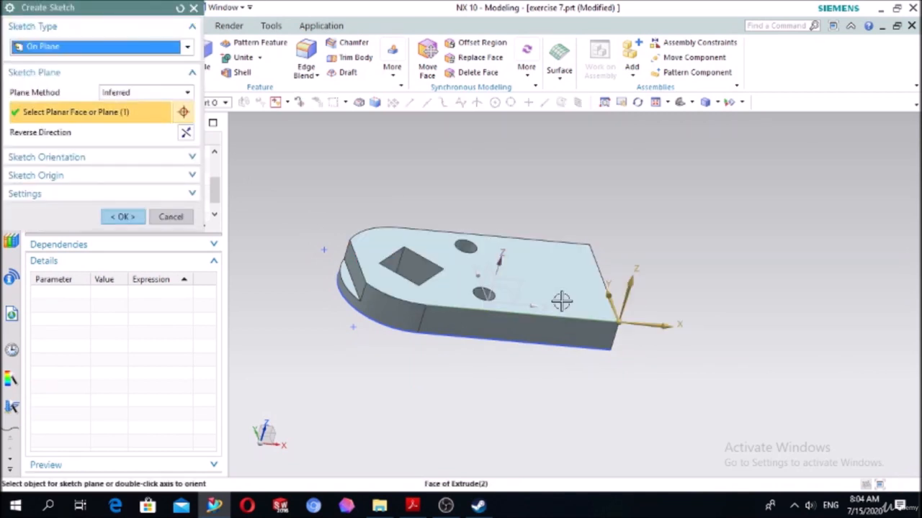
click(123, 217)
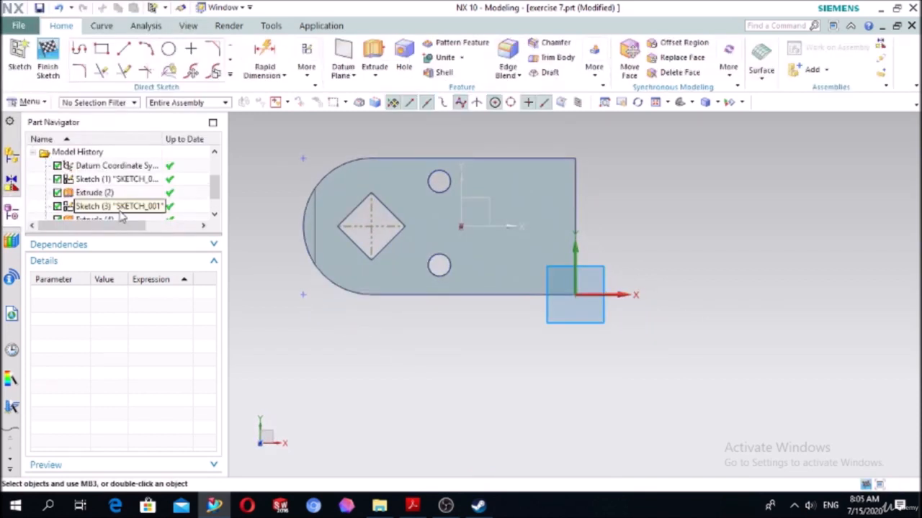
- Draw a two-point rectangle about 29 by 28 mm with one side on the plate's straight end edge
click(101, 49)
click(19, 45)
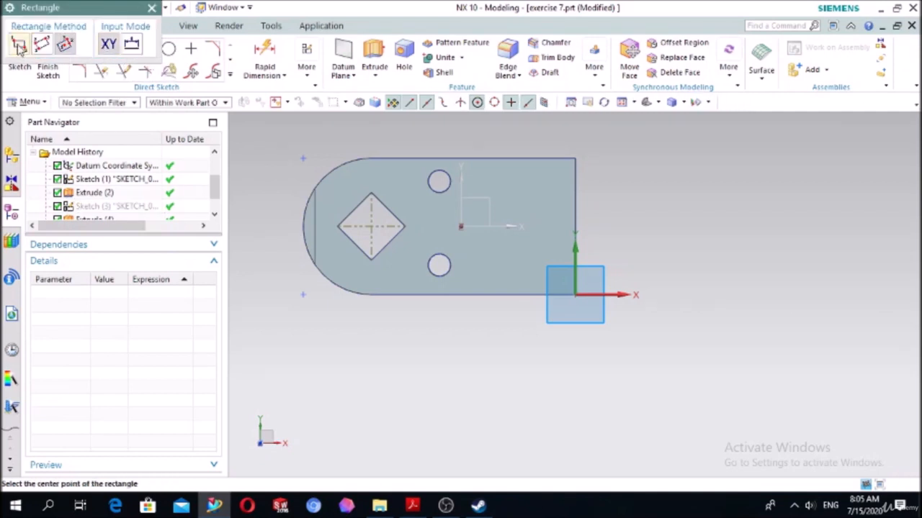
scroll(605, 200, up, 1)
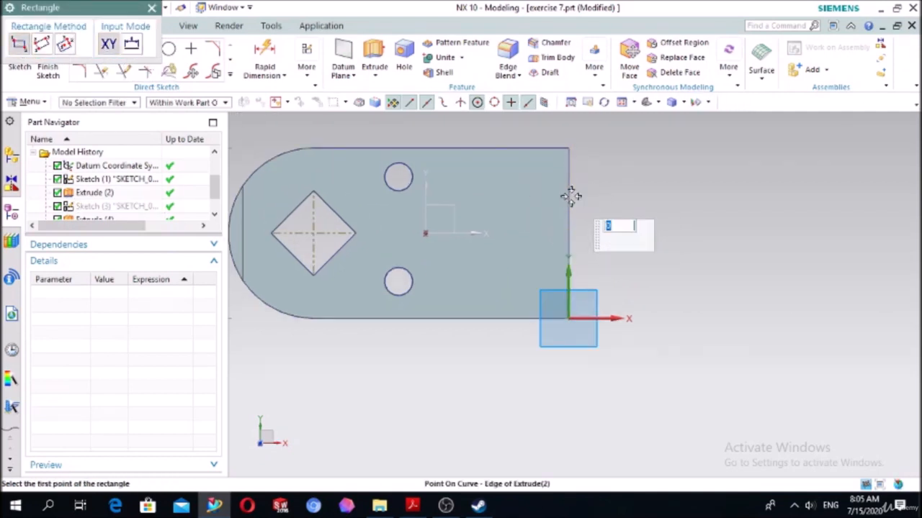
click(569, 196)
click(567, 270)
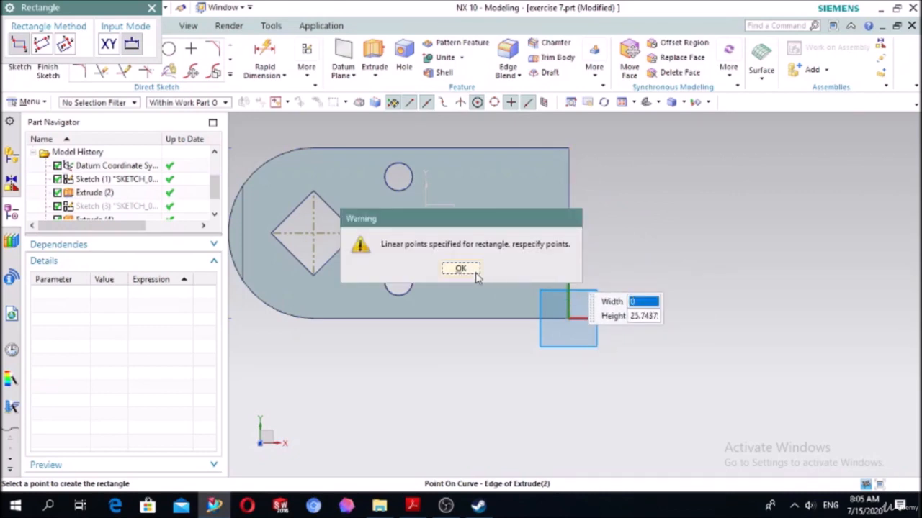
click(461, 270)
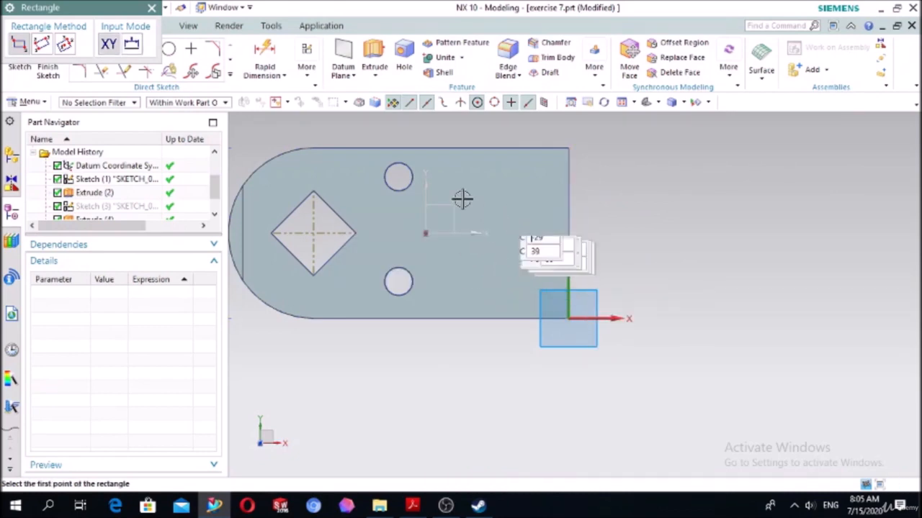
click(568, 191)
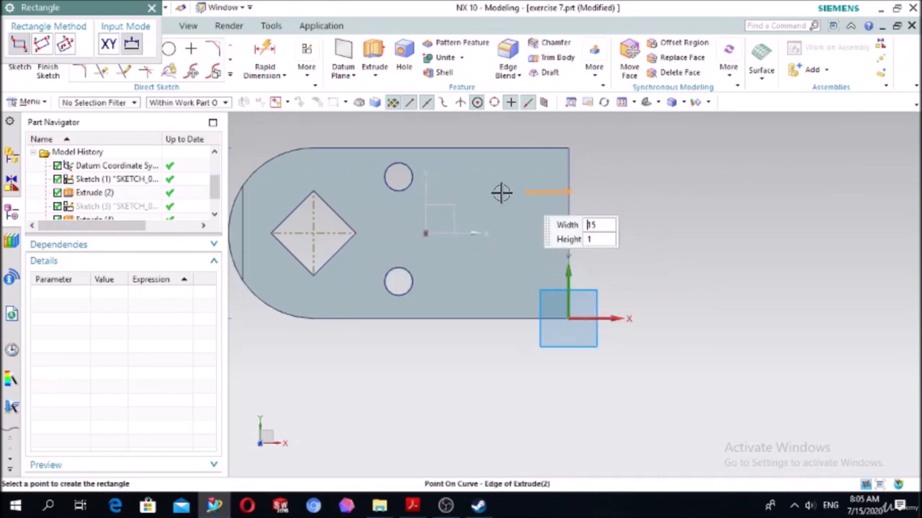
click(486, 267)
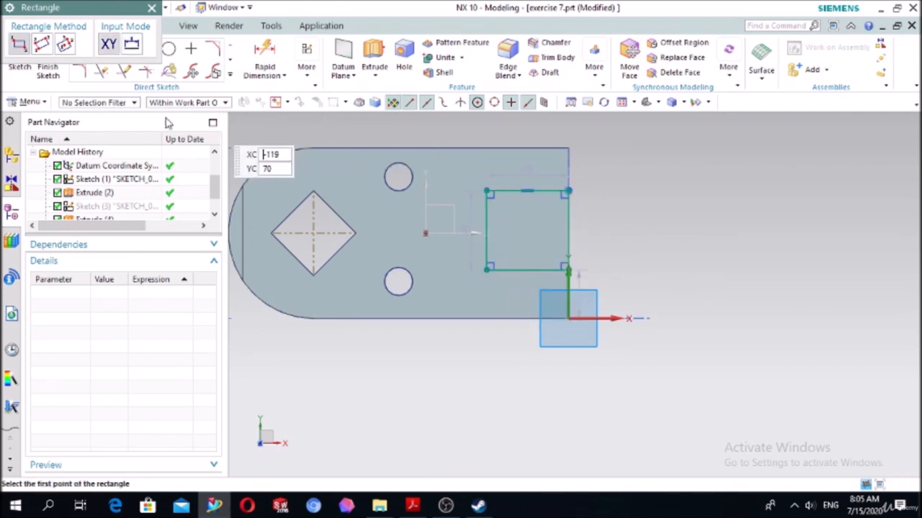
click(152, 9)
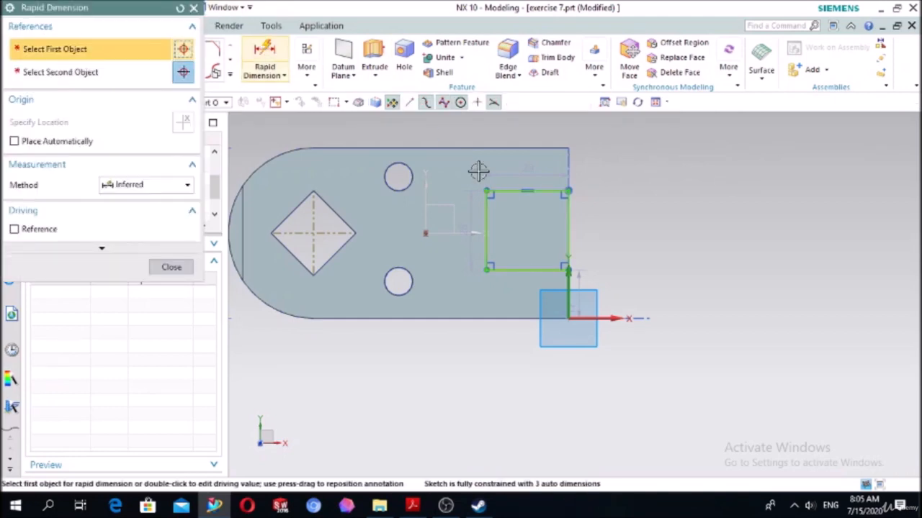
- Dimension the rectangle's width and height, setting both to 40 mm
click(504, 191)
click(514, 147)
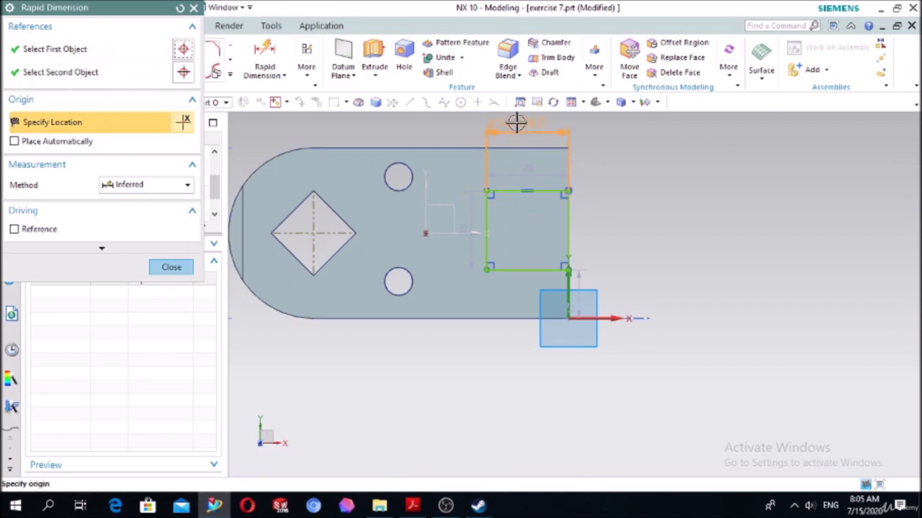
click(514, 123)
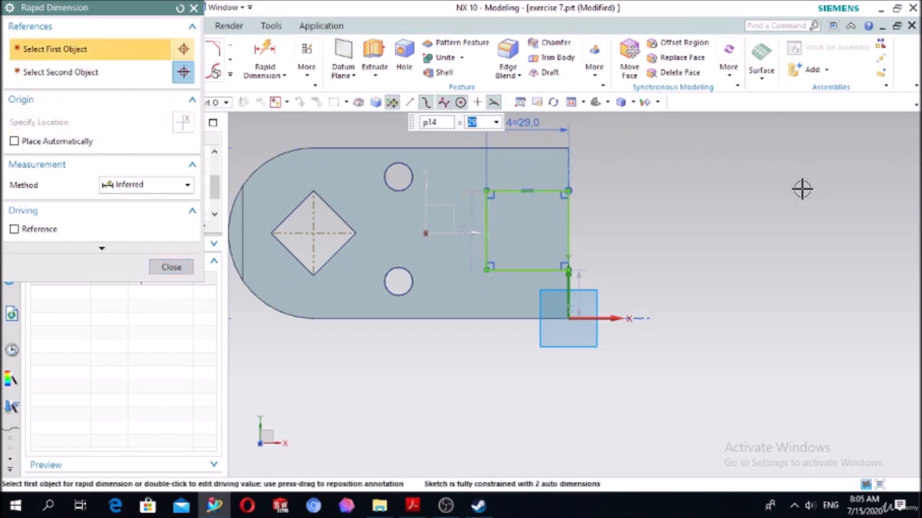
key(Return)
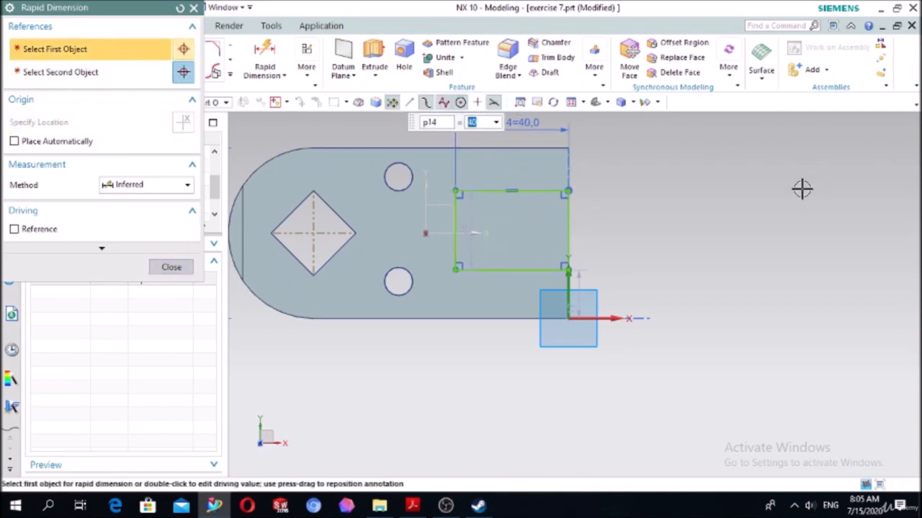
click(566, 228)
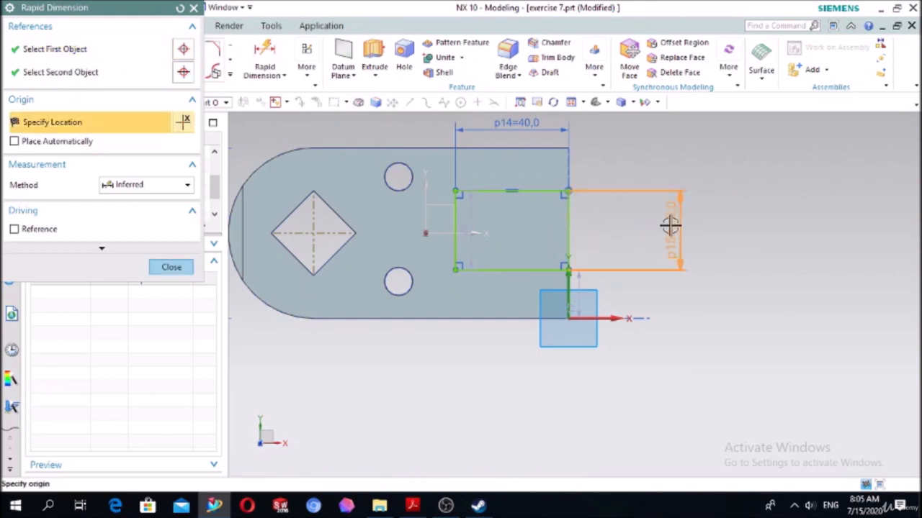
click(670, 228)
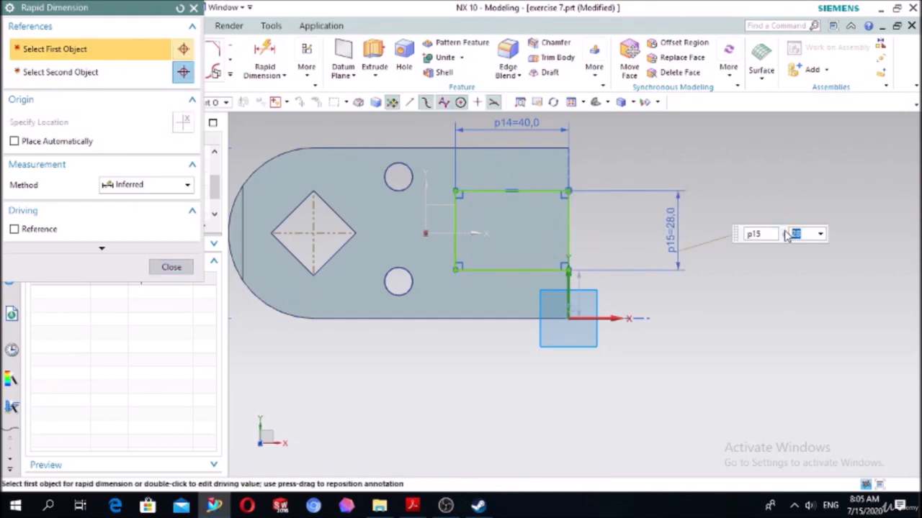
key(Return)
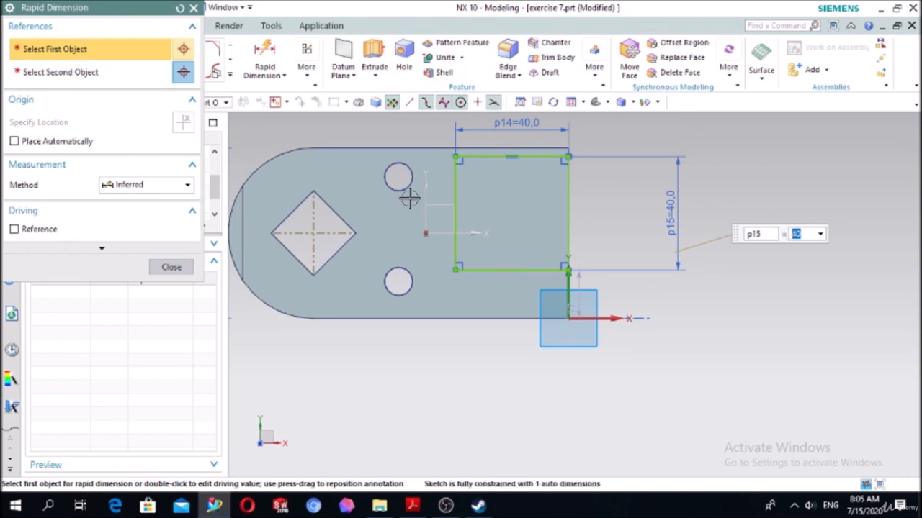
click(174, 268)
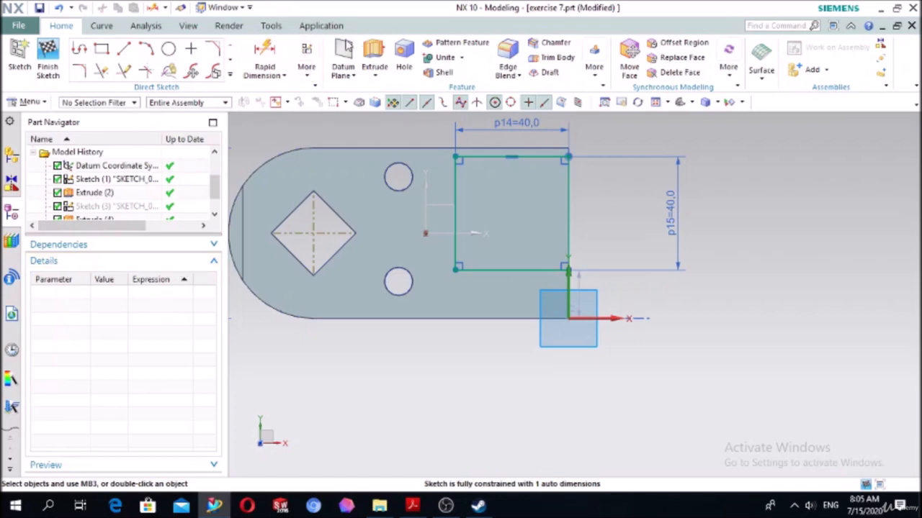
- Dimension the distance from the square's lower side to the sketch X axis and set it to 10 mm
click(264, 57)
click(494, 269)
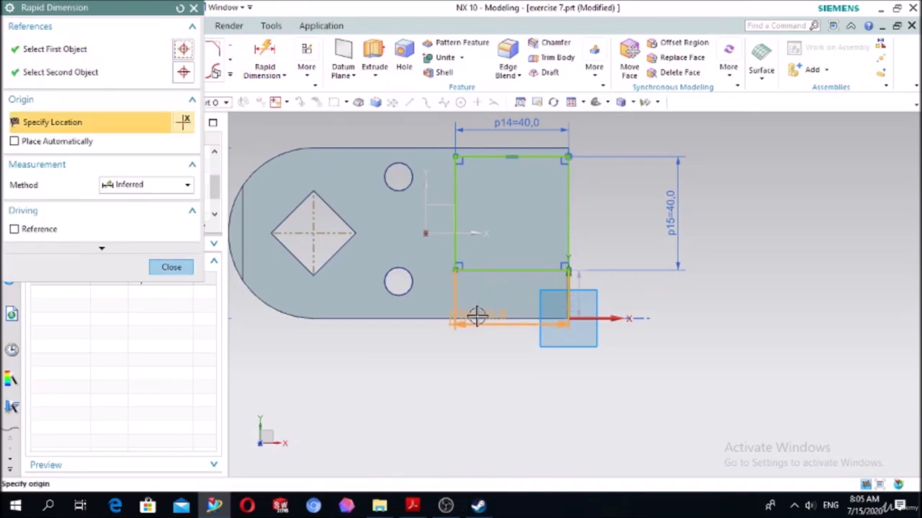
click(594, 319)
click(658, 313)
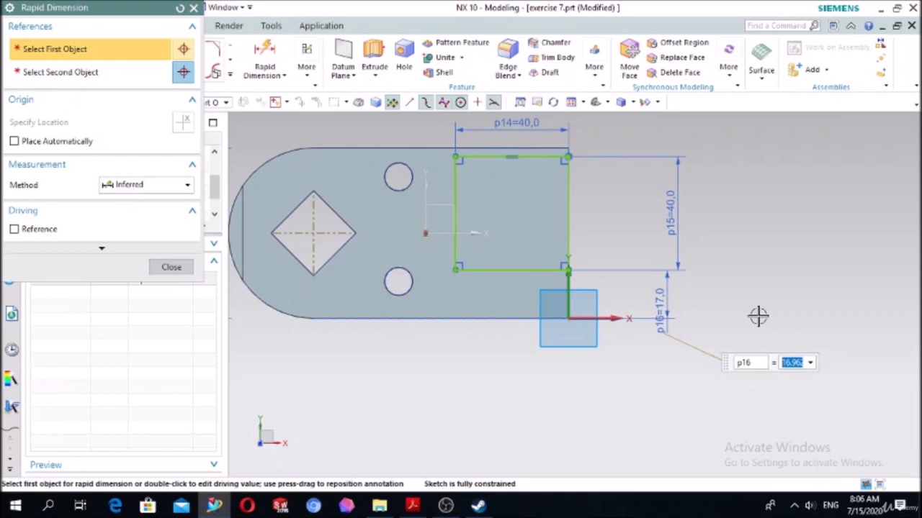
text(10)
key(Return)
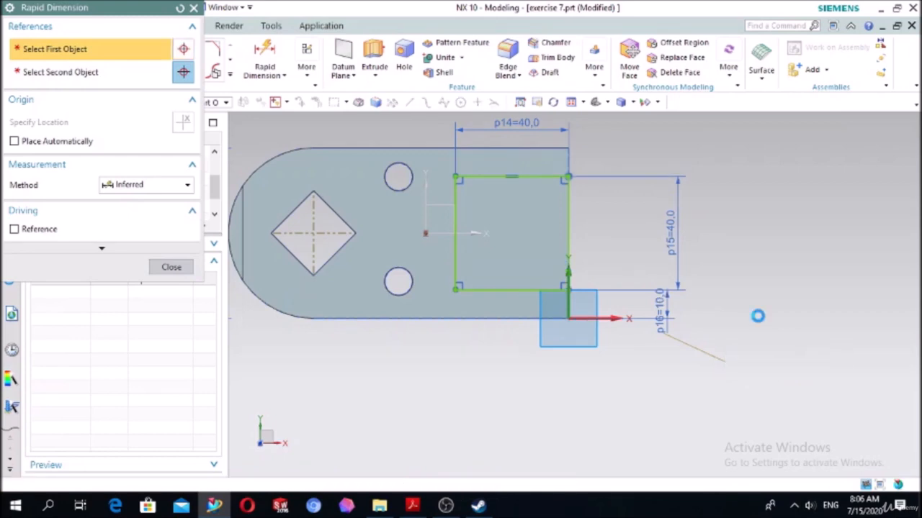
click(172, 267)
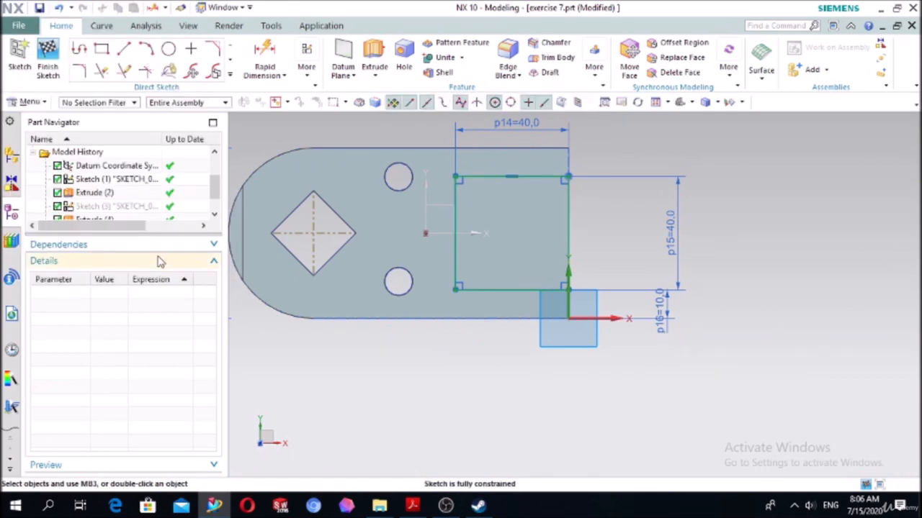
- Extrude the 40 mm square upward from 0 to 20 mm and unite it with the plate
click(371, 54)
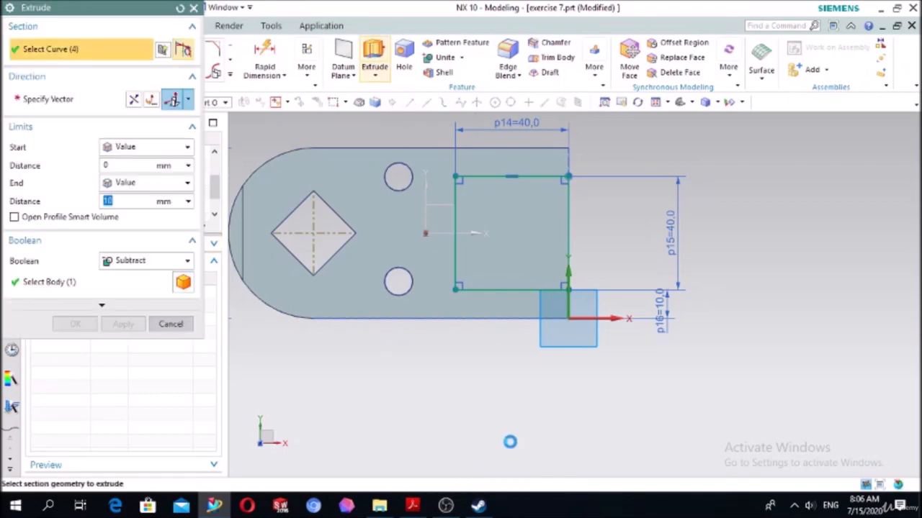
middle_drag(449, 401, 432, 333)
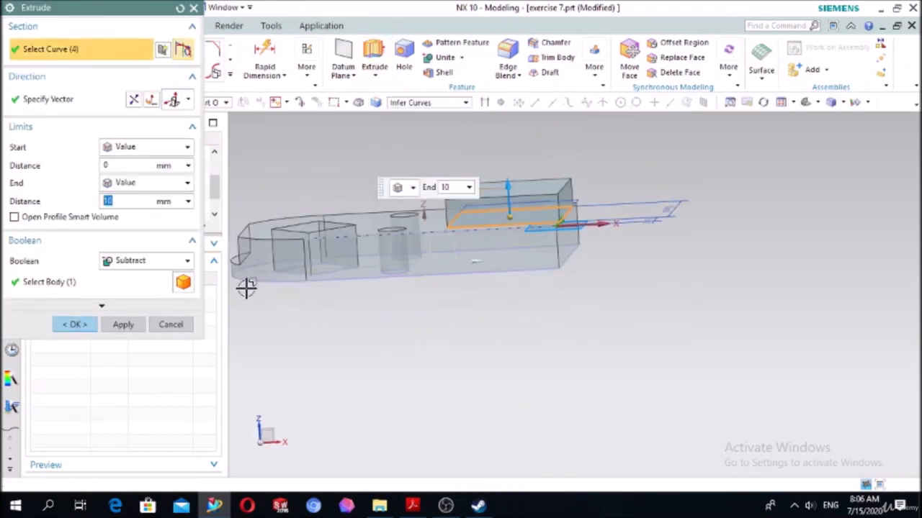
click(147, 261)
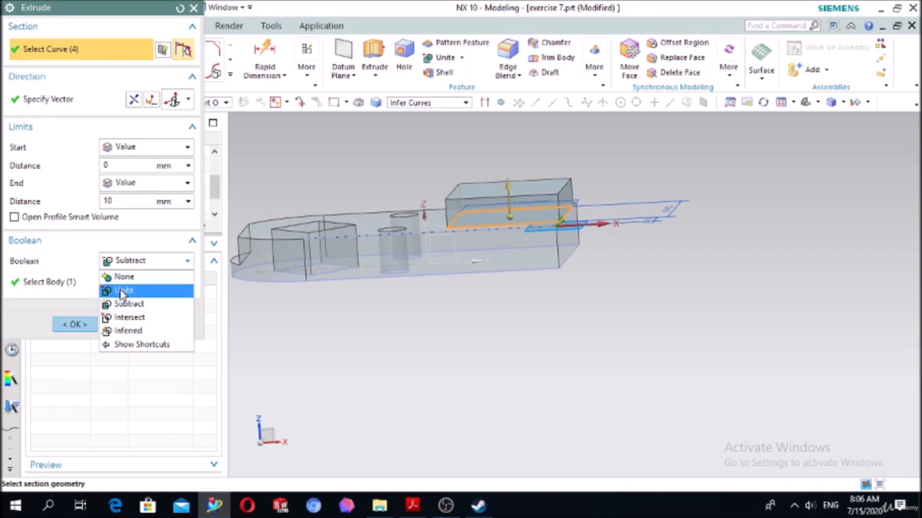
click(122, 290)
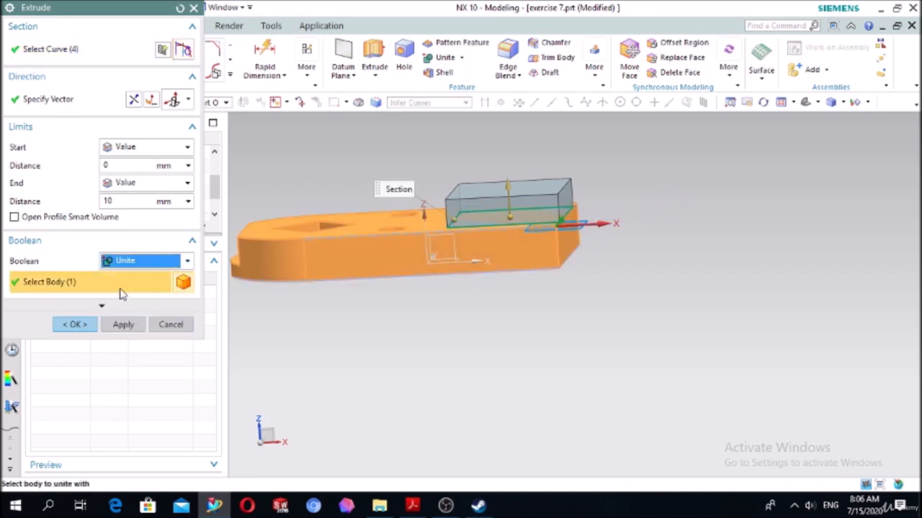
click(124, 201)
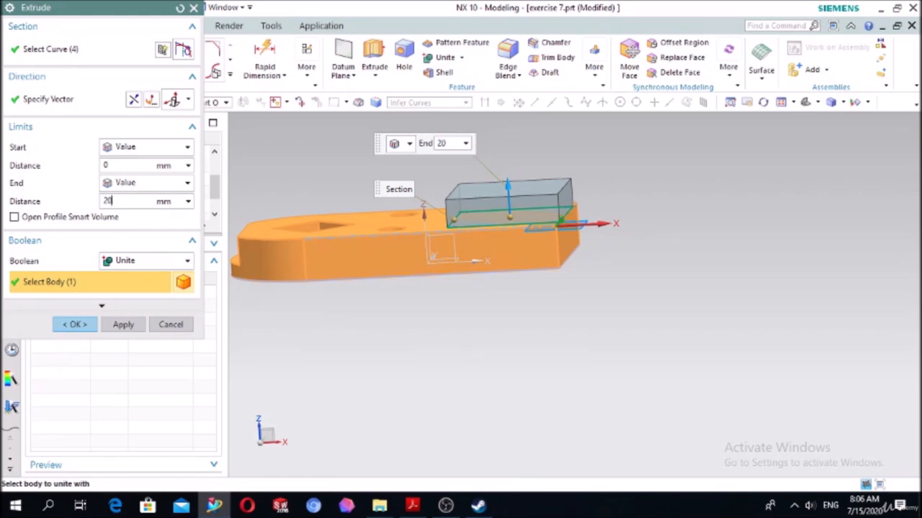
text(20)
key(Return)
click(75, 324)
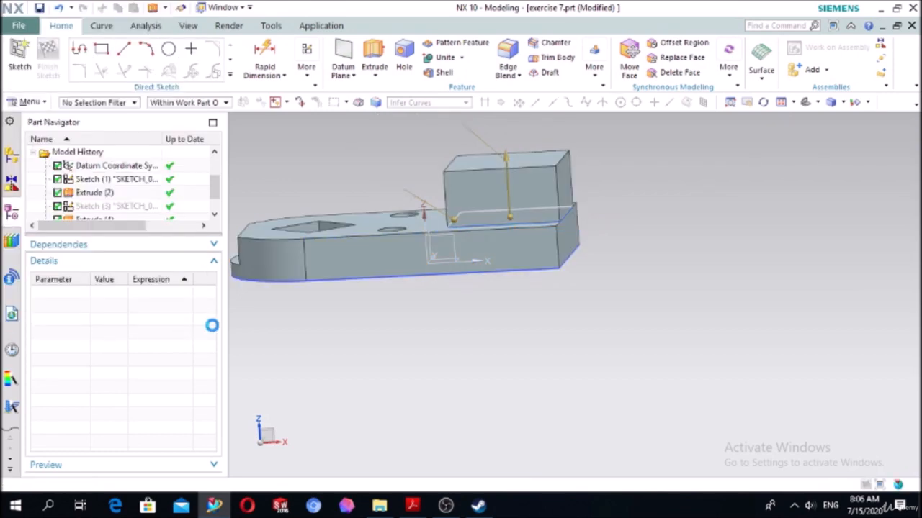
- Create a new sketch on the top face of the square boss
middle_drag(273, 321, 314, 326)
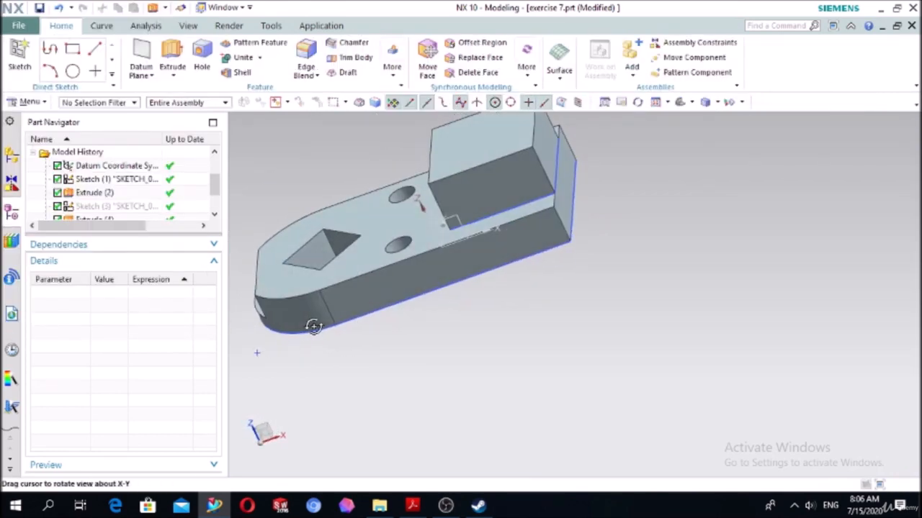
click(27, 45)
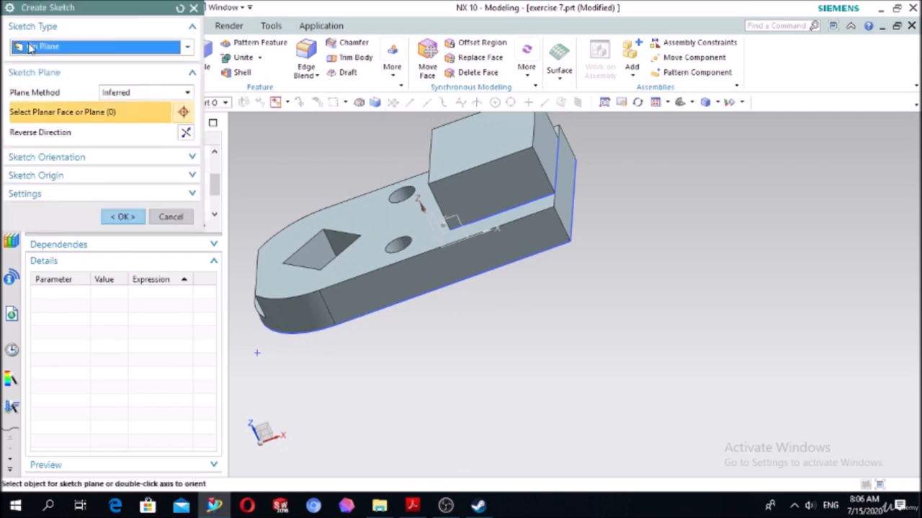
click(440, 154)
click(125, 216)
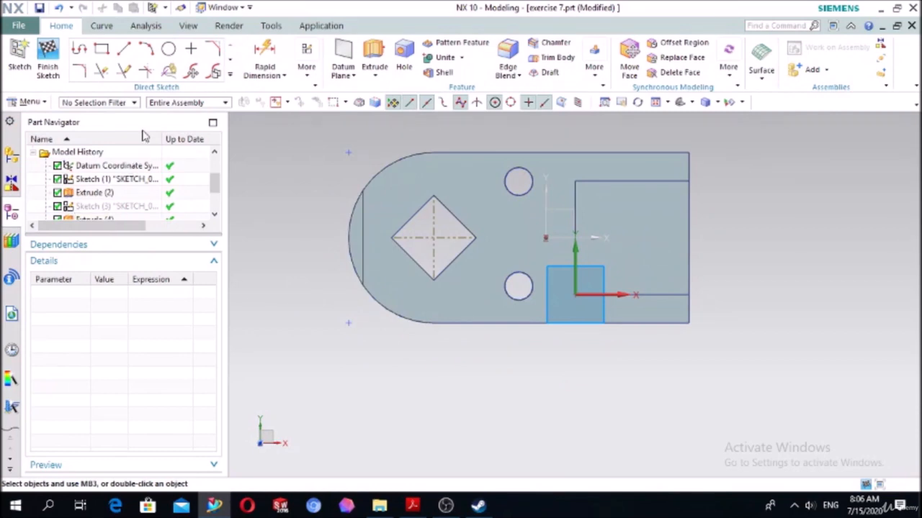
- Draw a rectangle from its center, about 24 by 19 mm, near the middle of the boss's top face
click(101, 48)
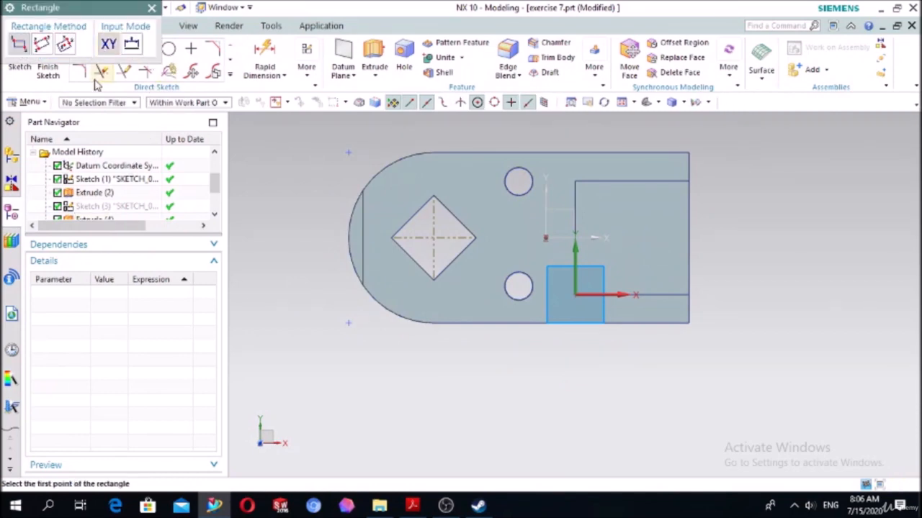
click(65, 45)
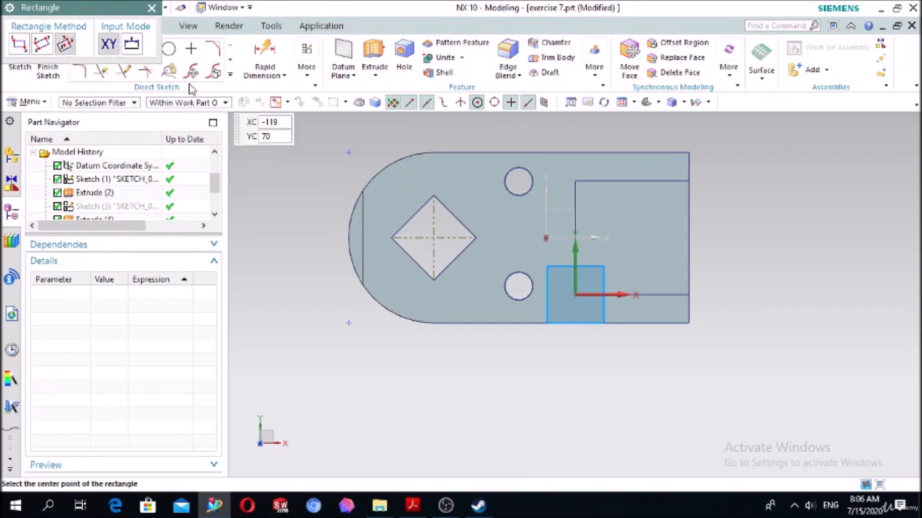
scroll(688, 237, up, 2)
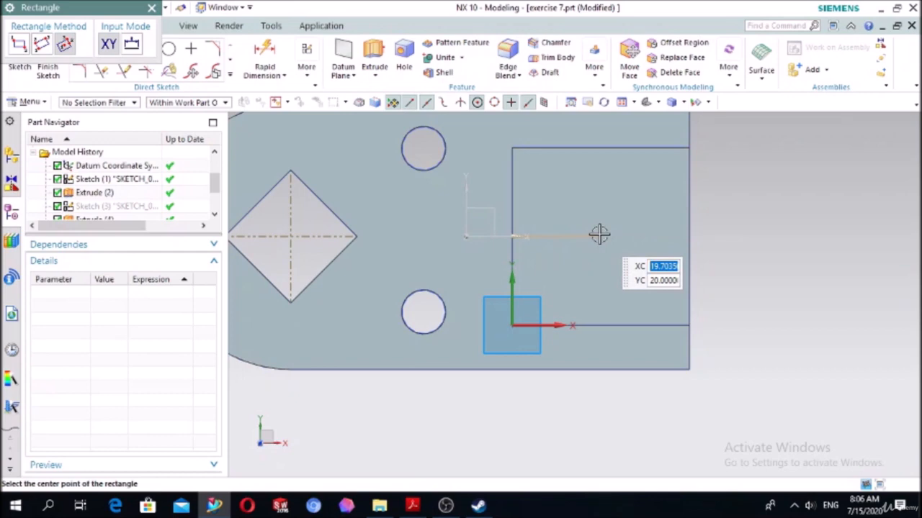
click(599, 235)
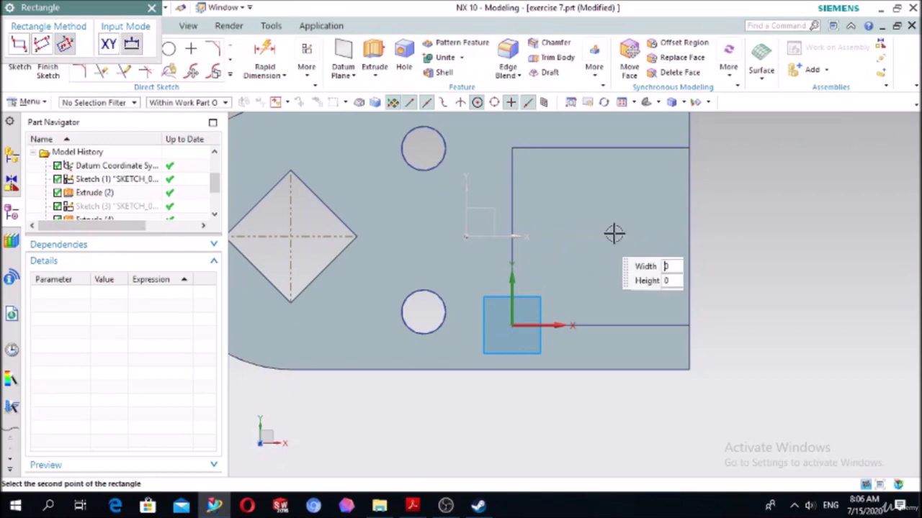
click(657, 195)
key(Escape)
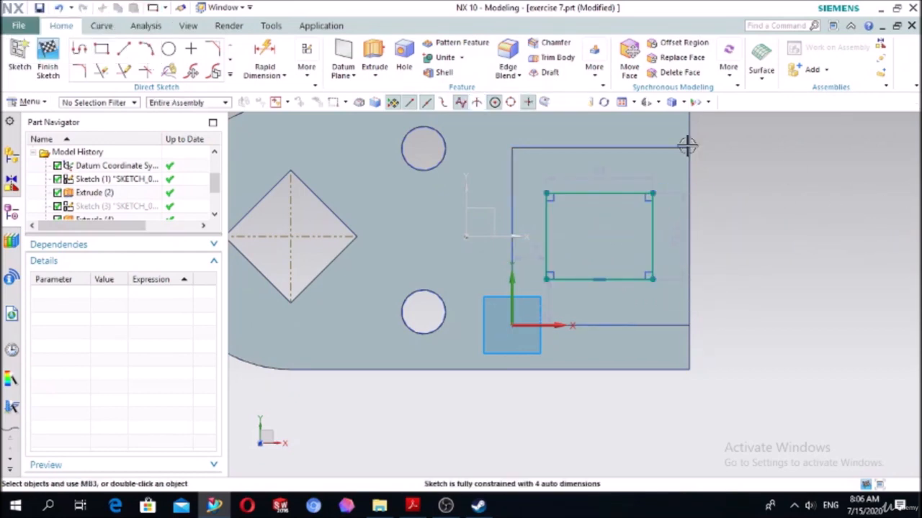
- Dimension the new rectangle's upper side and set its width to 30 mm
click(265, 61)
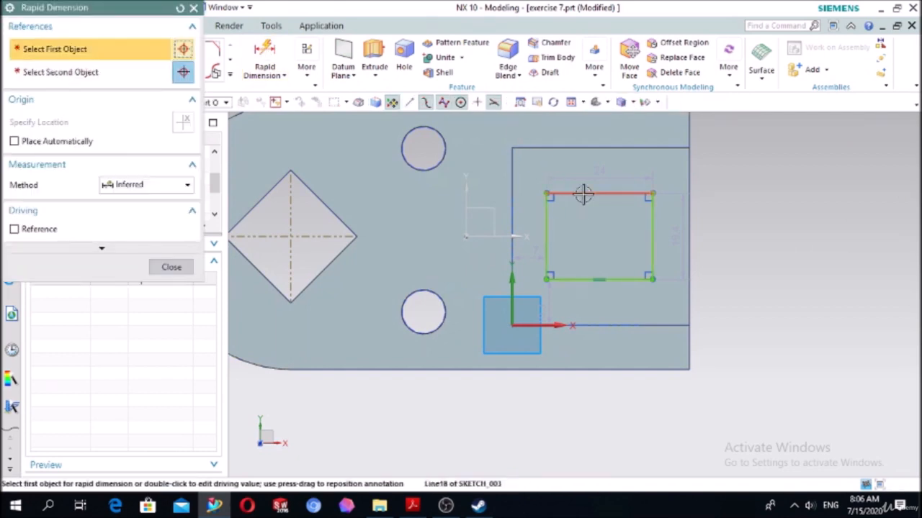
click(584, 195)
click(585, 167)
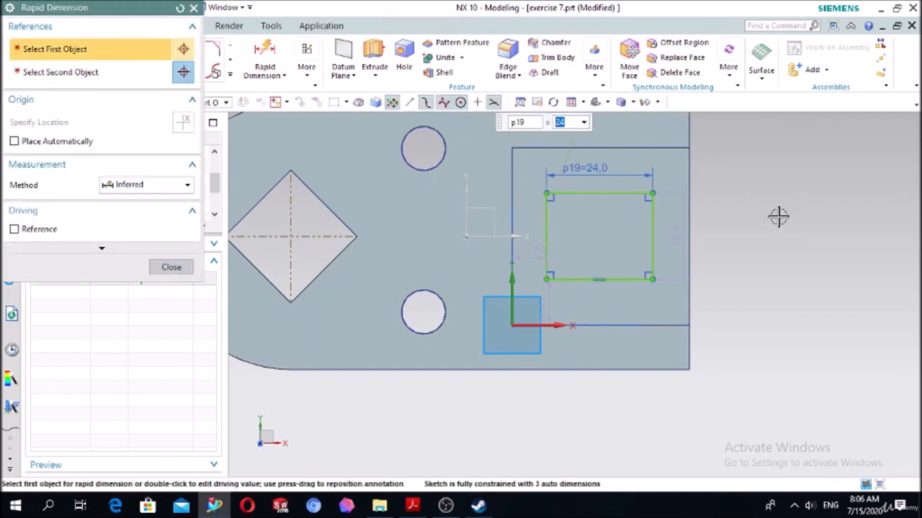
text(30)
key(Return)
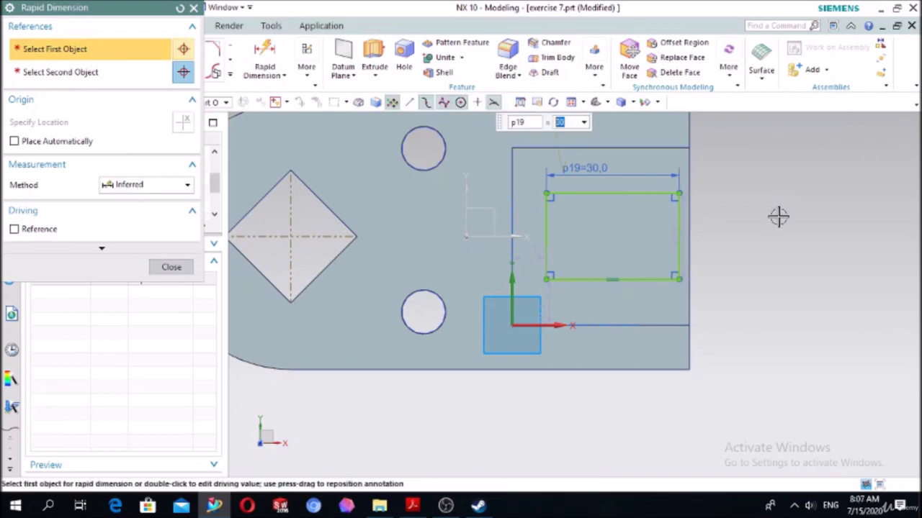
click(598, 280)
click(569, 382)
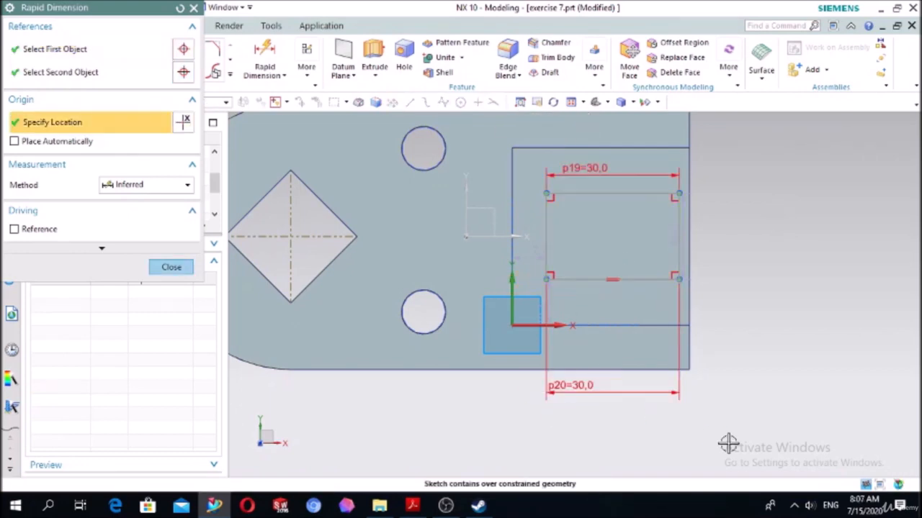
key(Escape)
key(Escape)
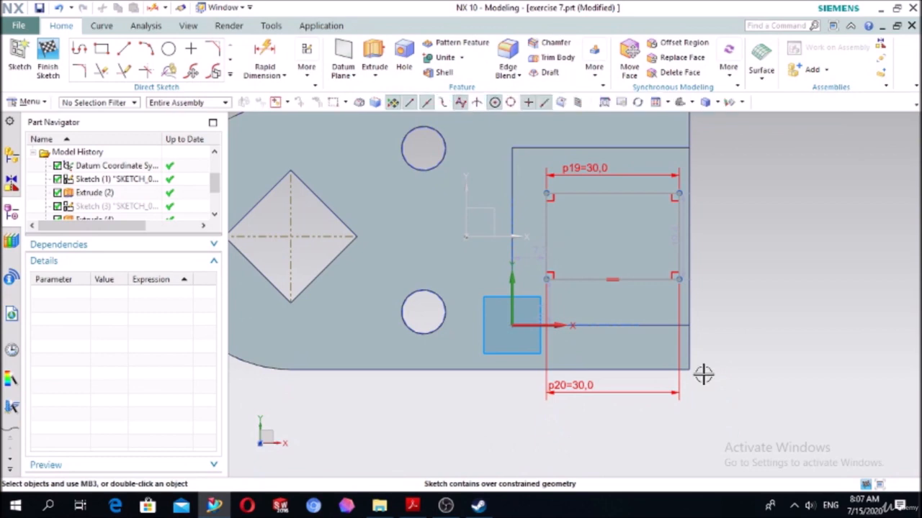
- Dimension the rectangle's left vertical side and set its height to 30 mm
click(381, 241)
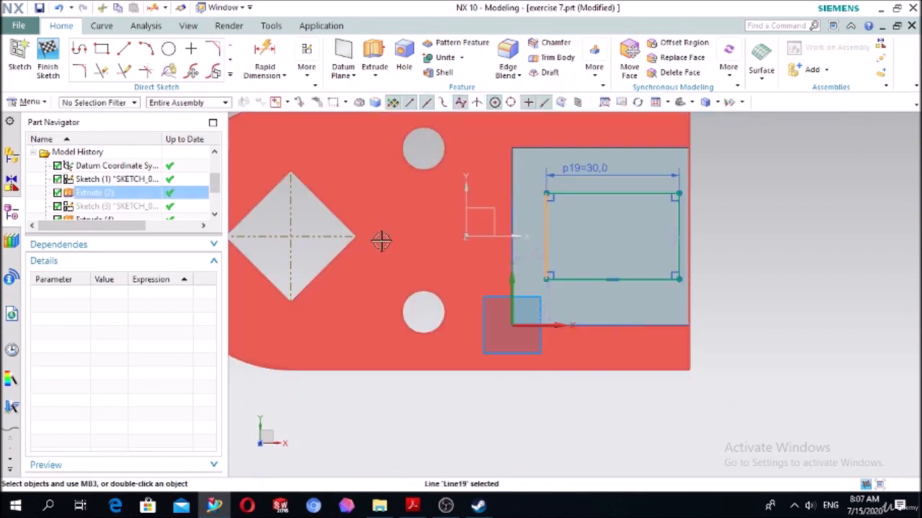
click(264, 60)
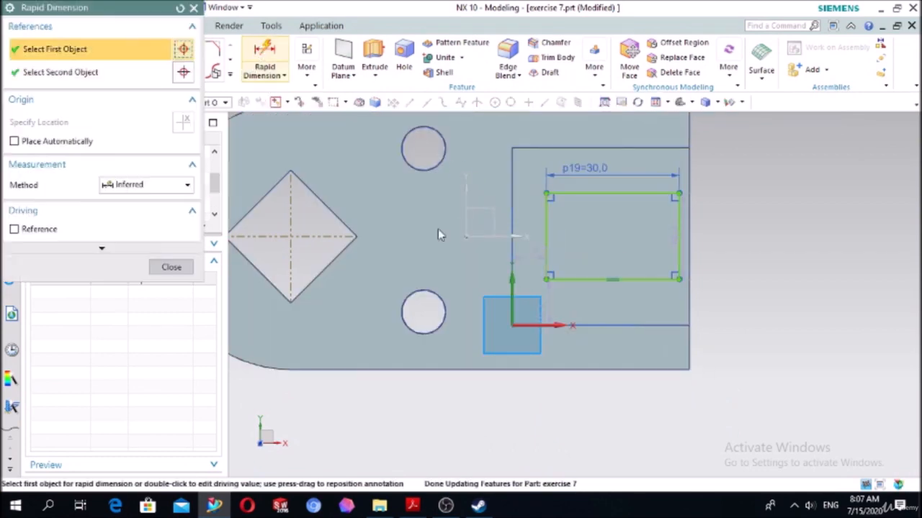
click(396, 230)
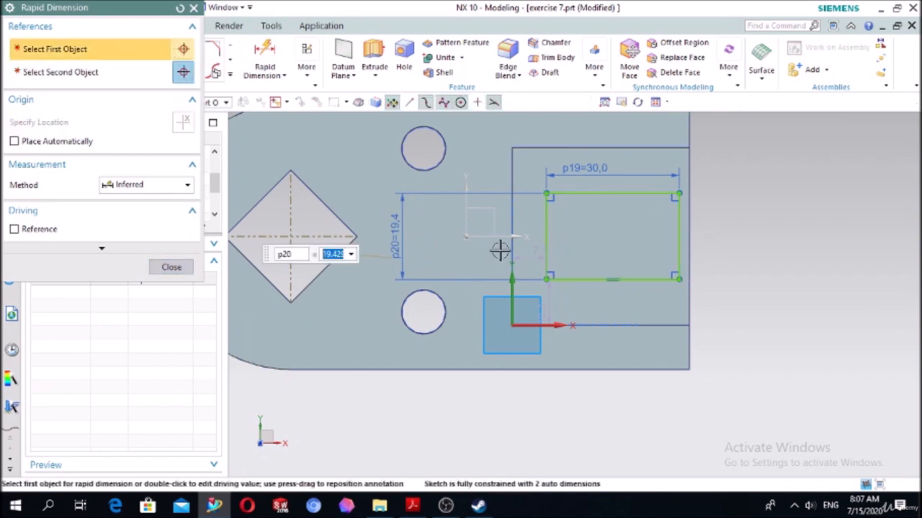
text(30)
key(Return)
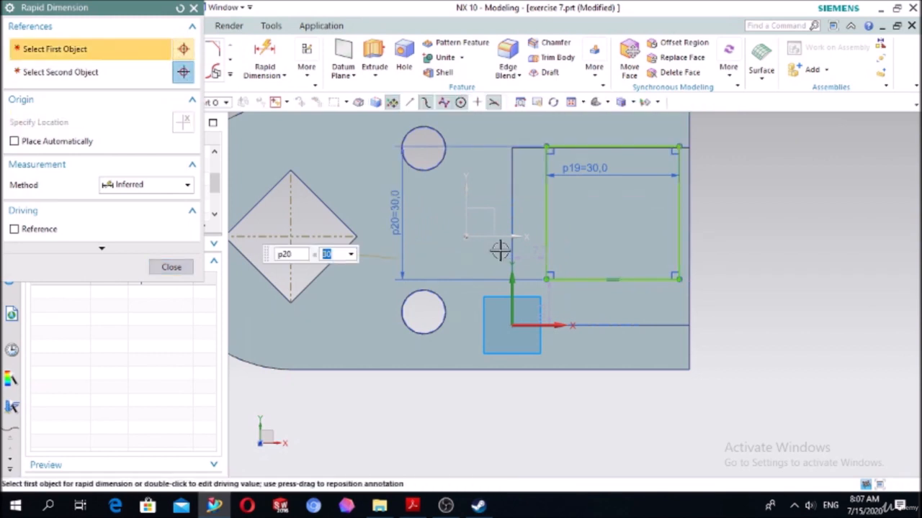
- Dimension the gap between the rectangle's lower side and the boss's lower edge and set it to 5 mm
click(604, 282)
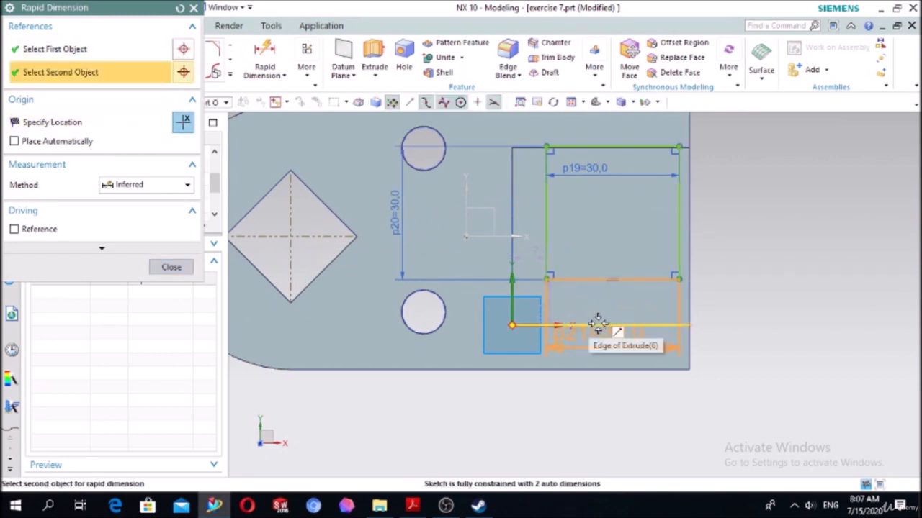
click(598, 324)
click(741, 294)
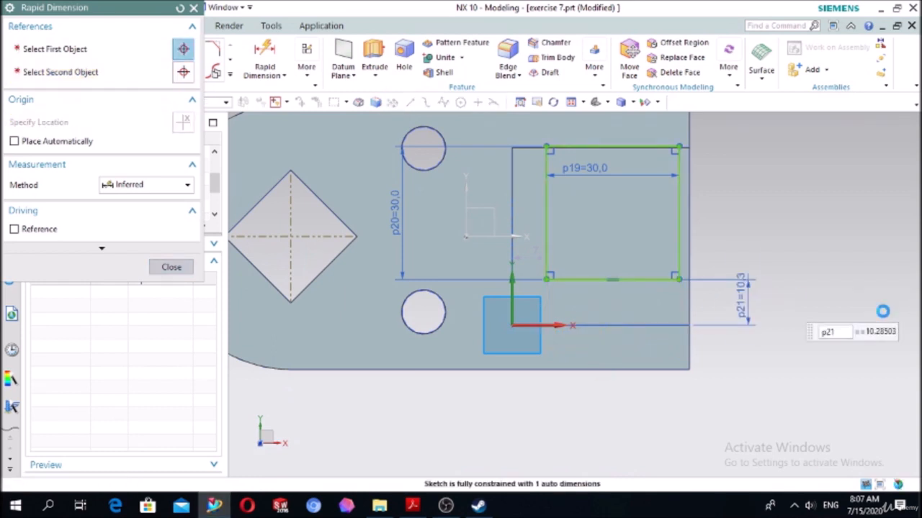
text(5)
key(Return)
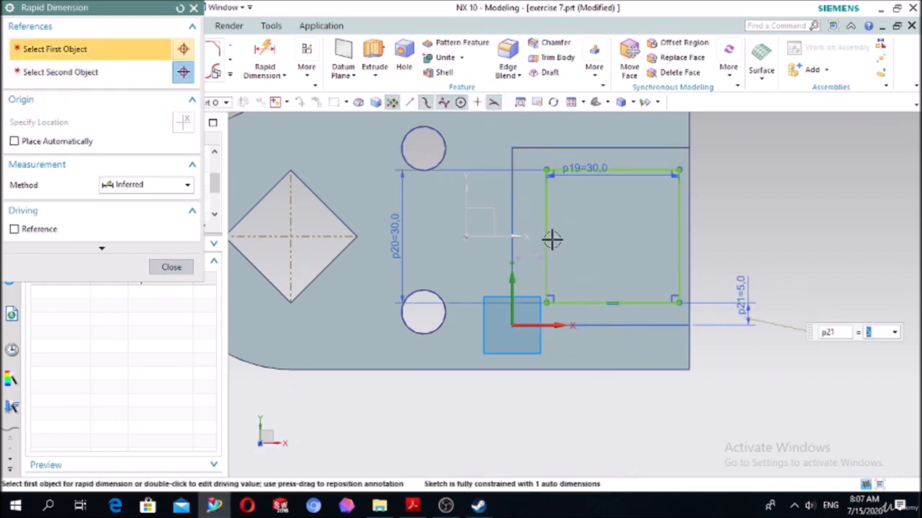
- Dimension the gap between the rectangle's left side and the boss's left edge, set it to 5 mm, and finish dimensioning
click(508, 216)
click(506, 283)
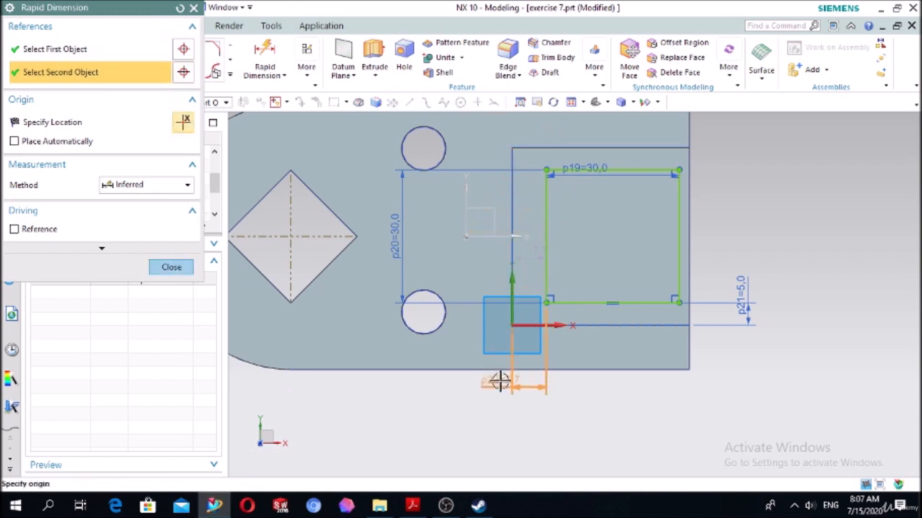
click(504, 403)
text(5)
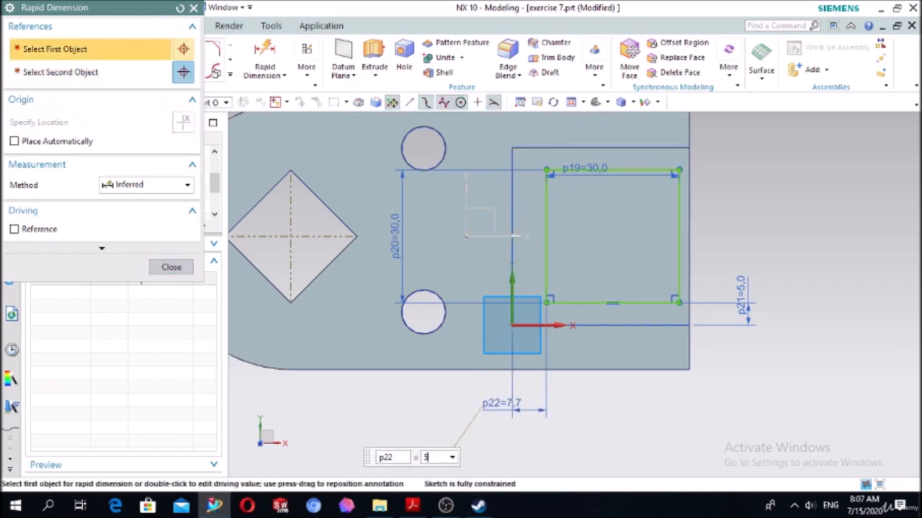
key(Return)
click(165, 268)
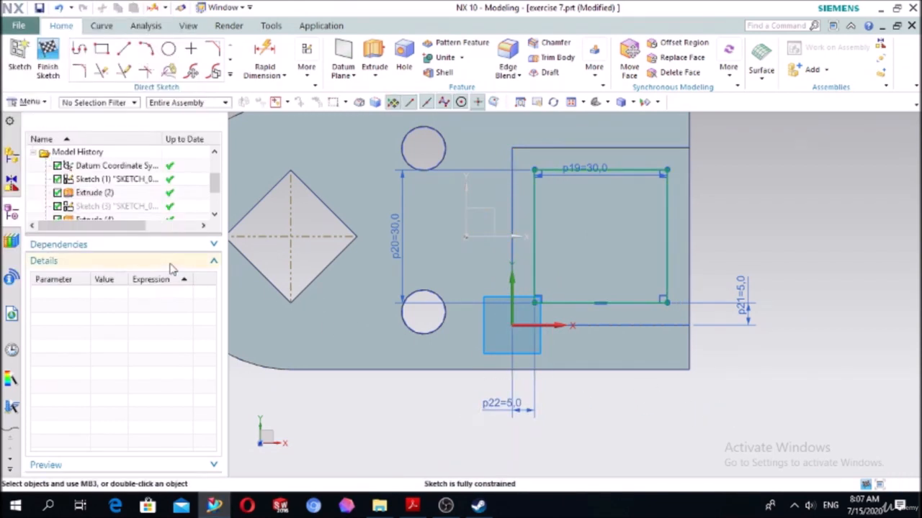
- Extrude the 30 mm square downward from 0 to 10 mm and subtract it from the boss
click(375, 52)
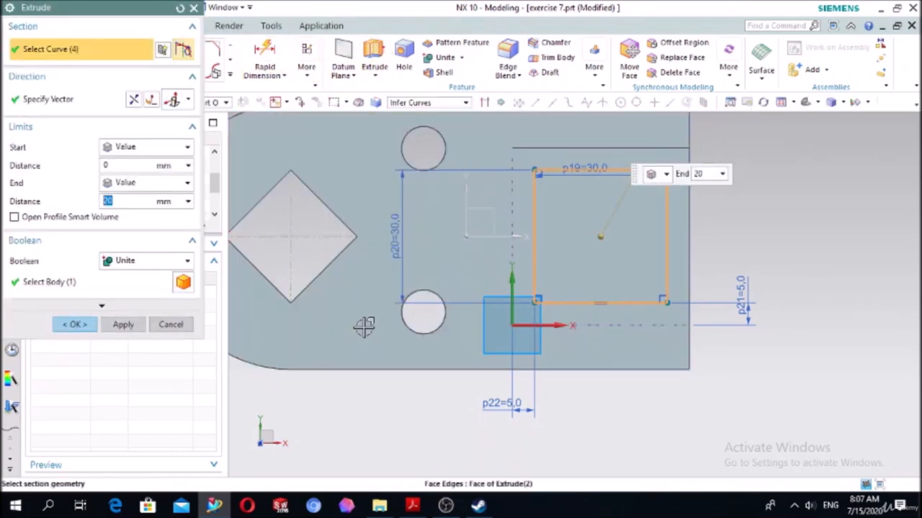
middle_drag(362, 324, 366, 301)
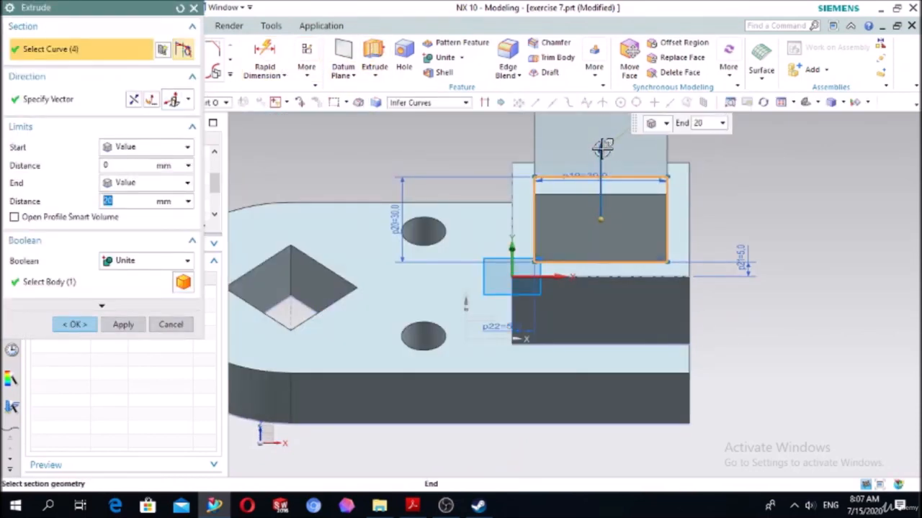
double_click(602, 147)
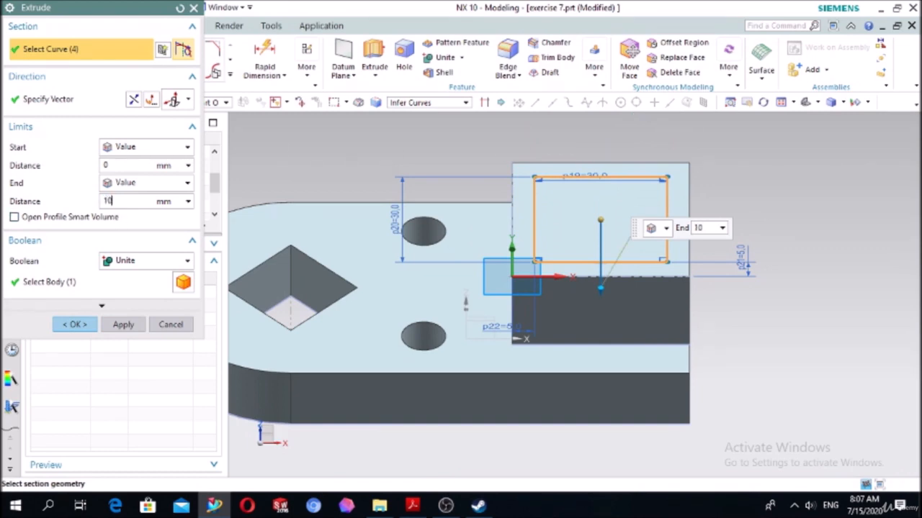
double_click(123, 203)
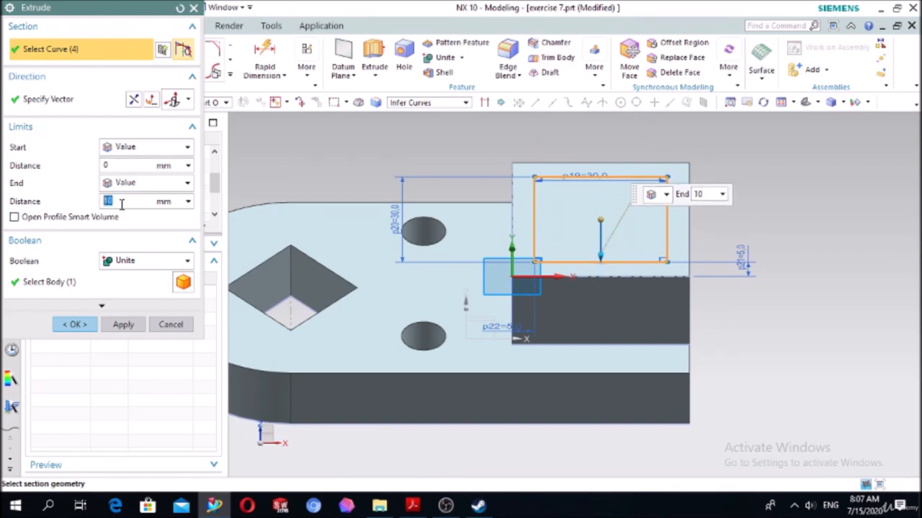
click(124, 264)
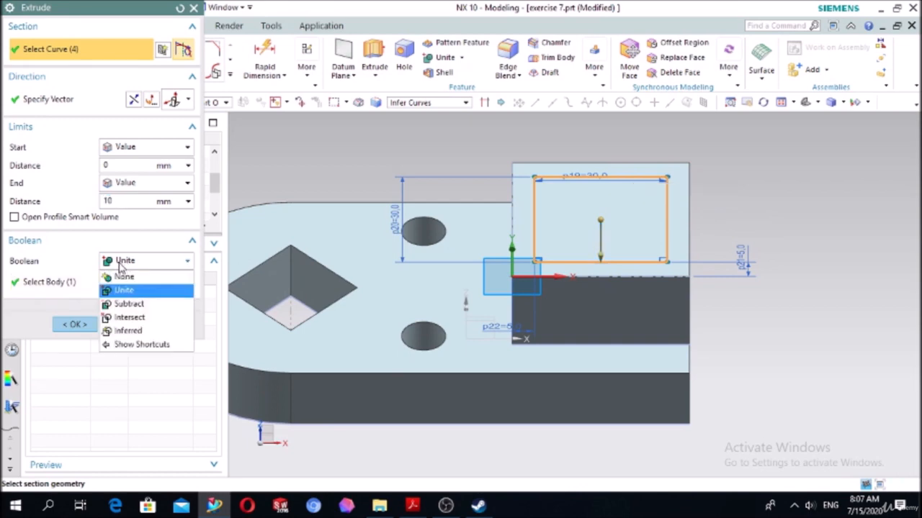
click(126, 304)
click(75, 325)
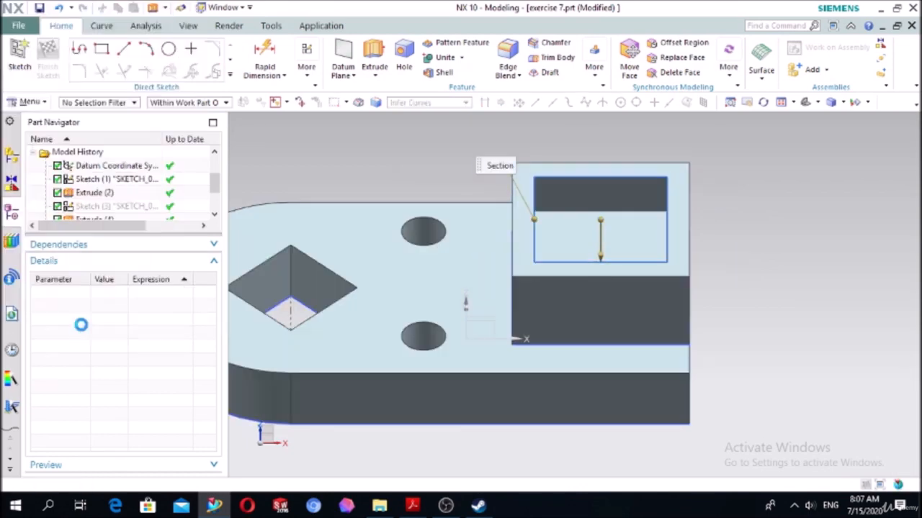
- Create a new sketch on the floor of the square pocket
key(Home)
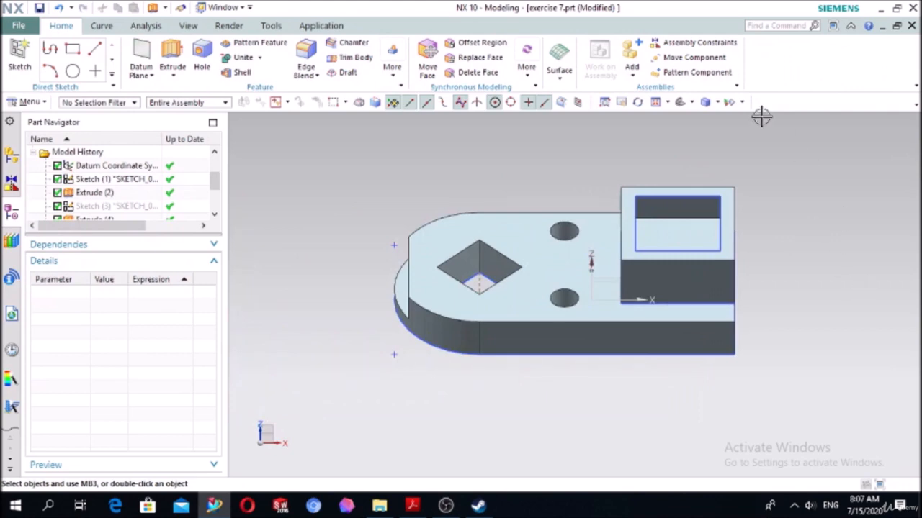
click(679, 103)
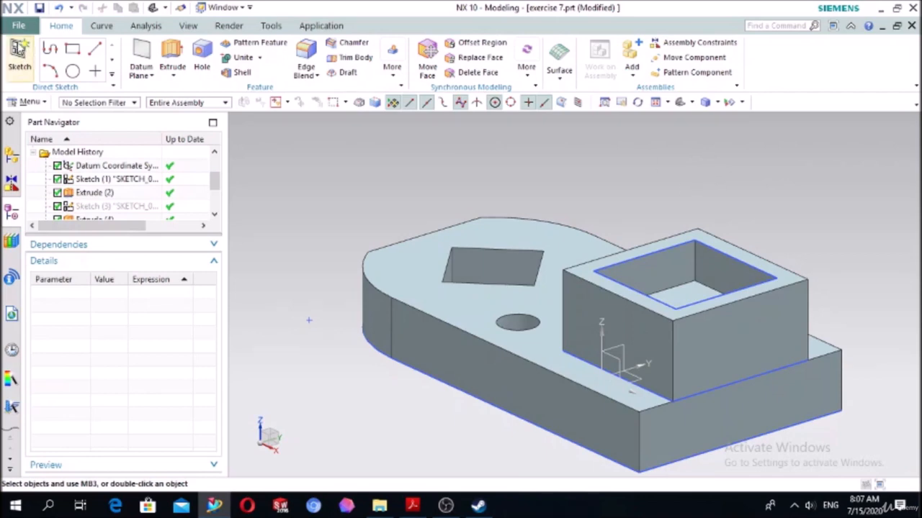
click(19, 54)
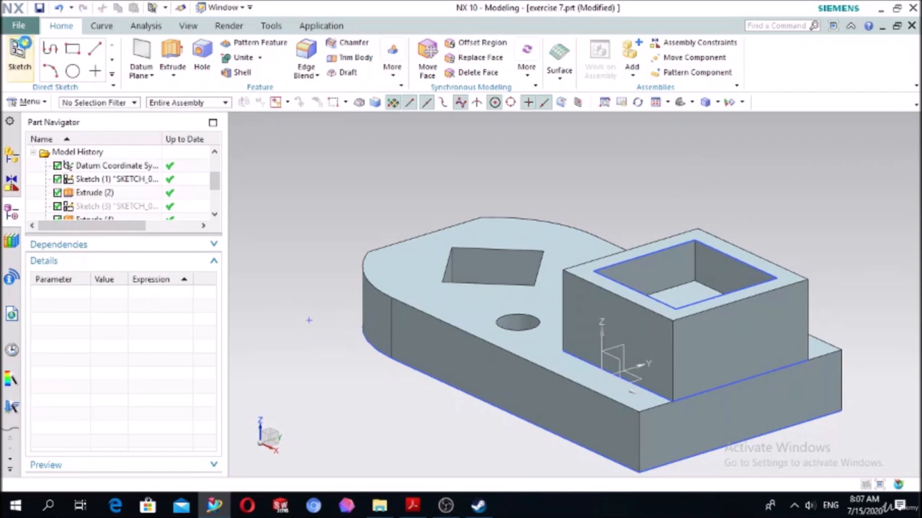
click(667, 299)
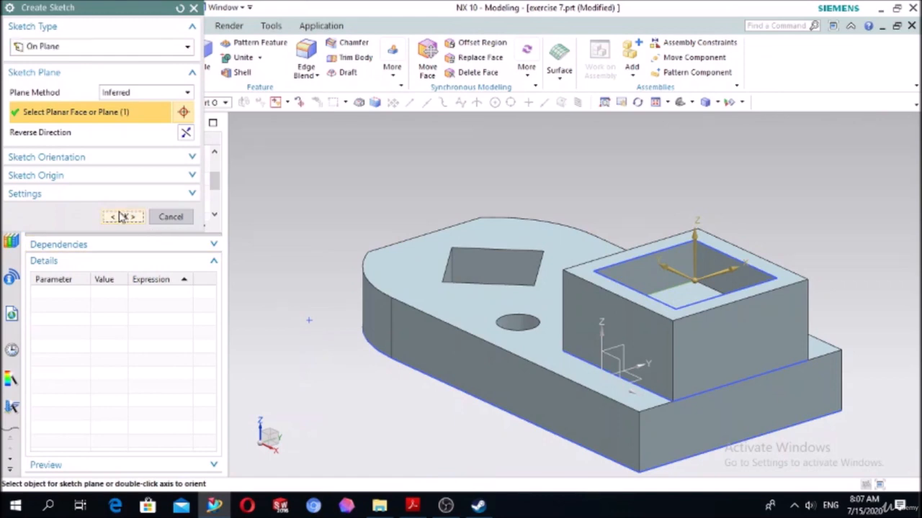
click(122, 216)
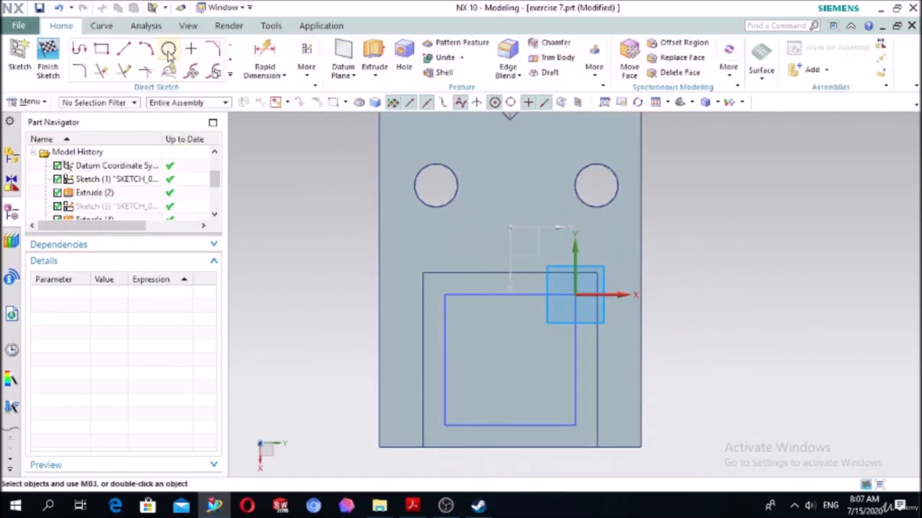
- Draw a circle with a diameter of 20 mm near the middle of the pocket floor
click(168, 51)
click(500, 355)
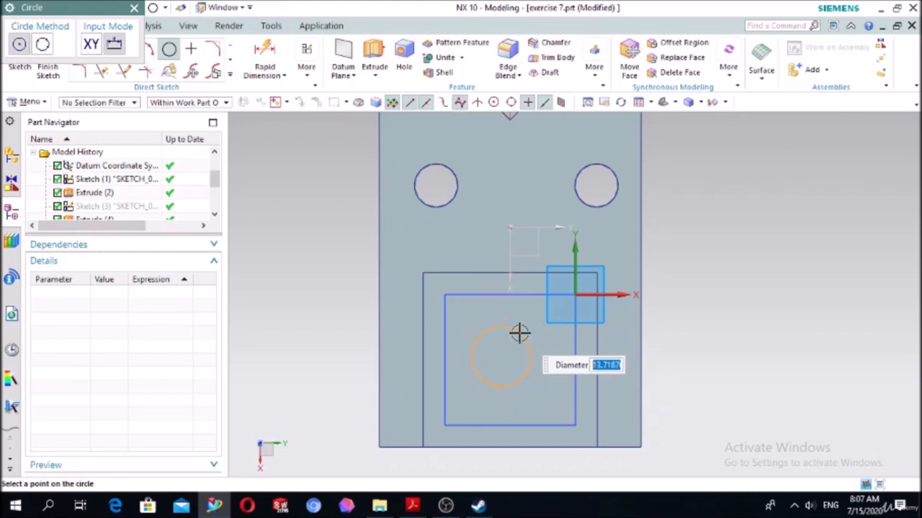
text(2)
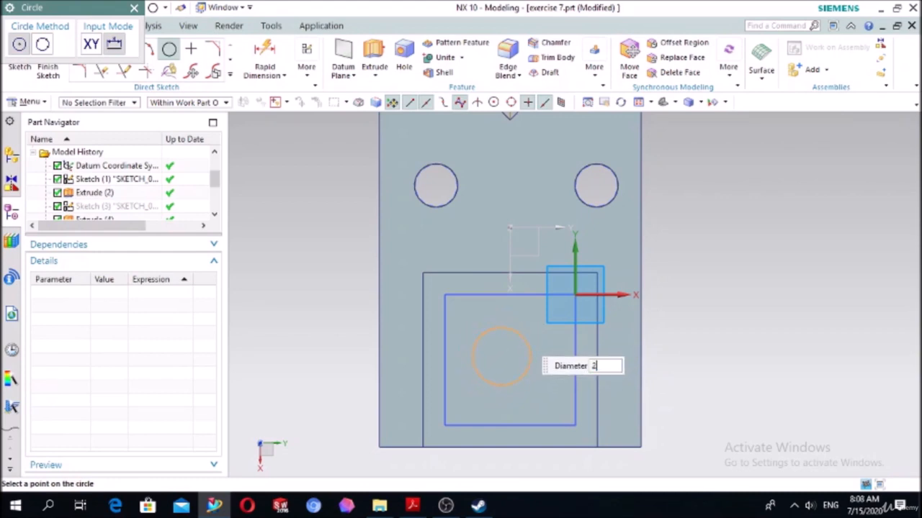
text(0)
key(Return)
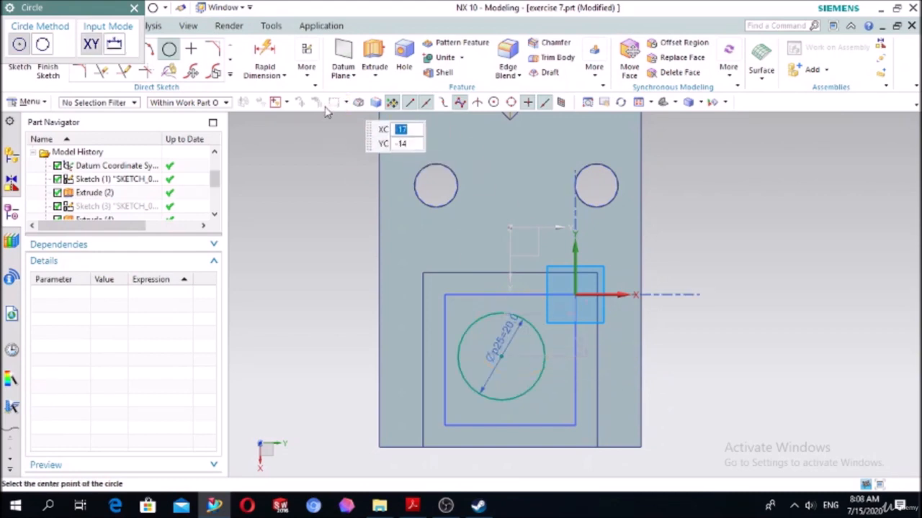
key(Escape)
- Center the circle in the square pocket with Midpoint constraints to the pocket's upper and left edges
key(c)
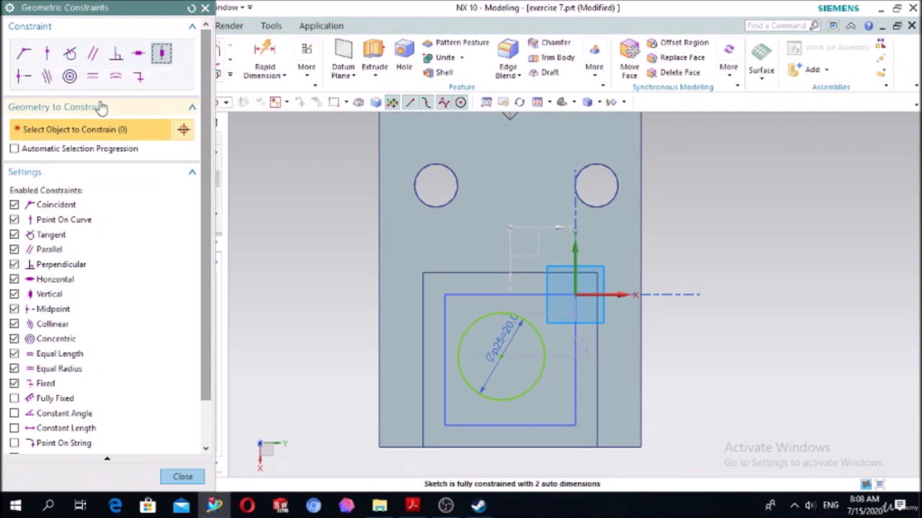
click(22, 78)
click(480, 317)
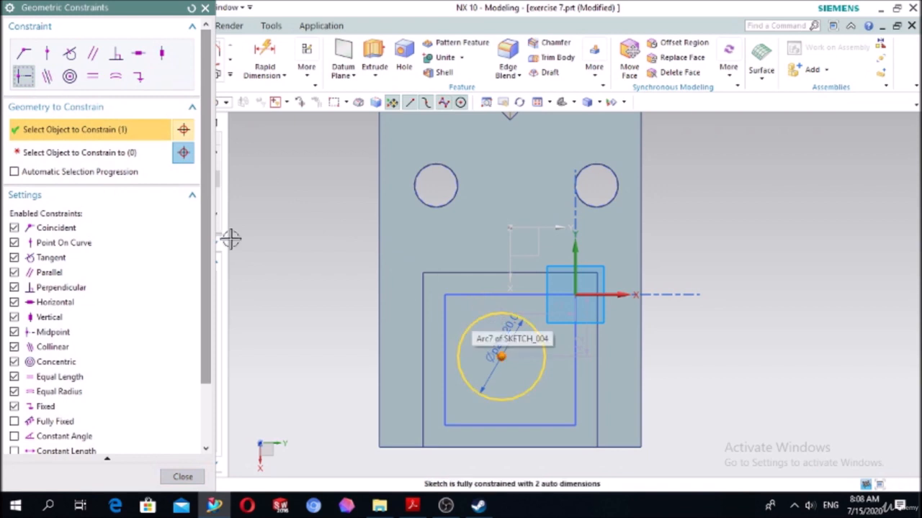
click(495, 295)
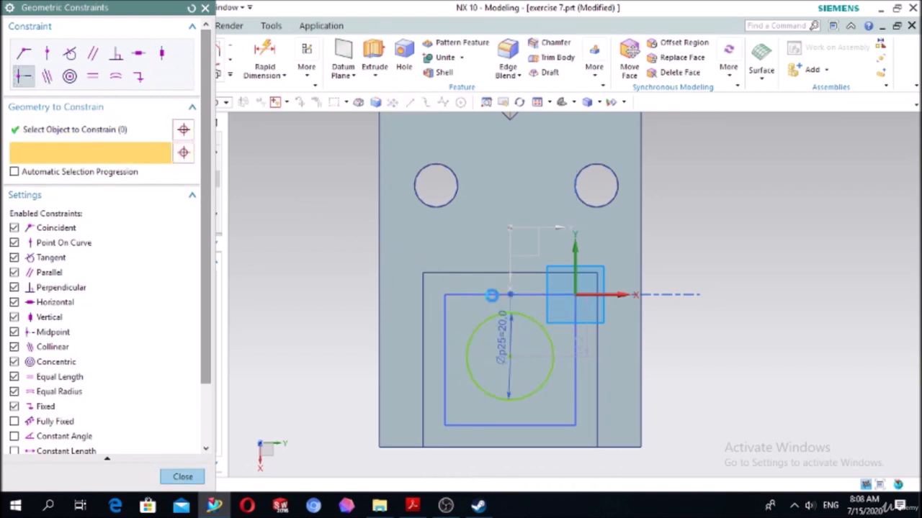
click(486, 311)
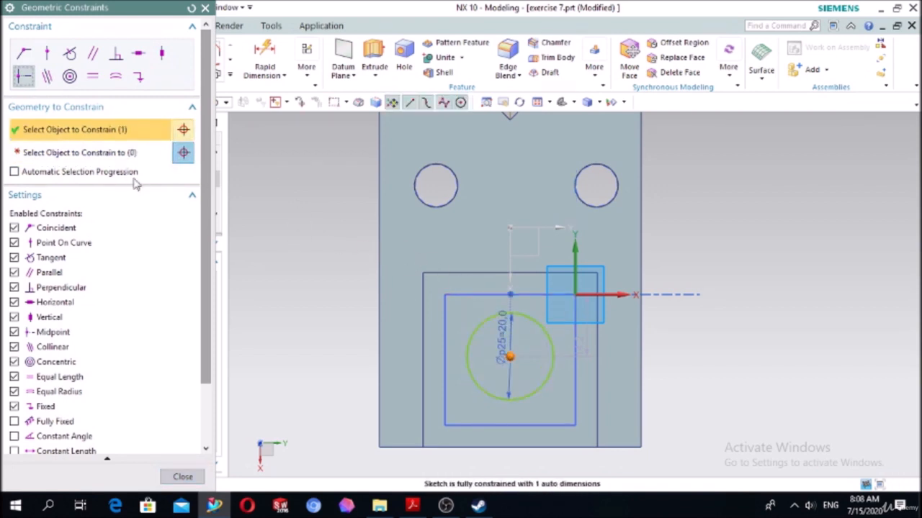
click(119, 154)
click(446, 347)
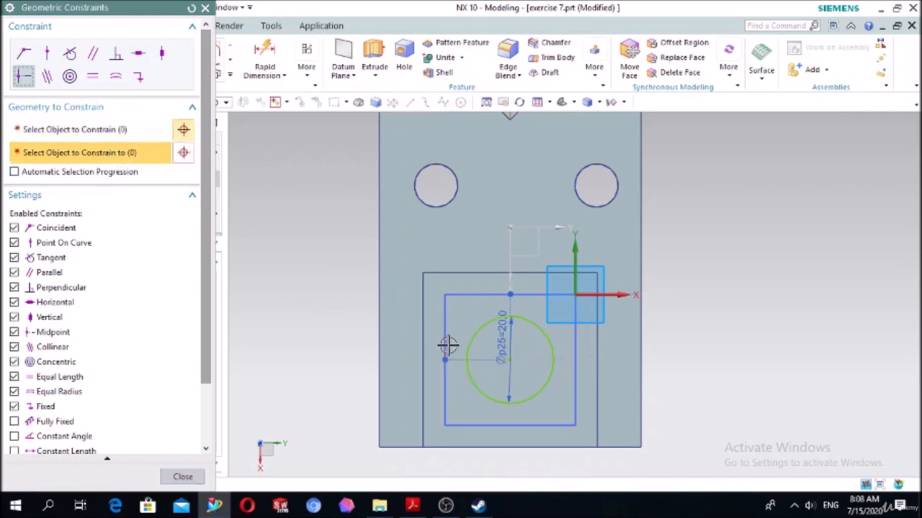
click(205, 8)
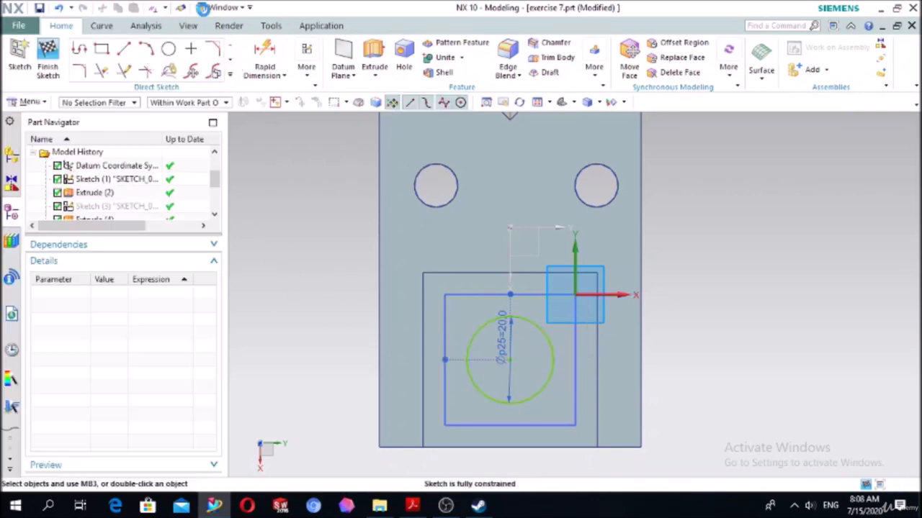
- Extrude the 20 mm circle from 0 down until the plate's bottom face and subtract it from the body
click(374, 58)
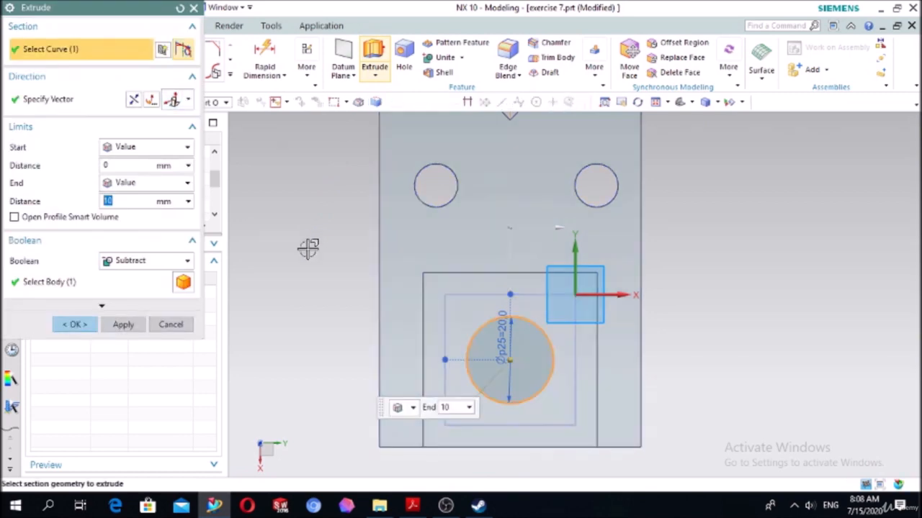
middle_drag(305, 247, 392, 219)
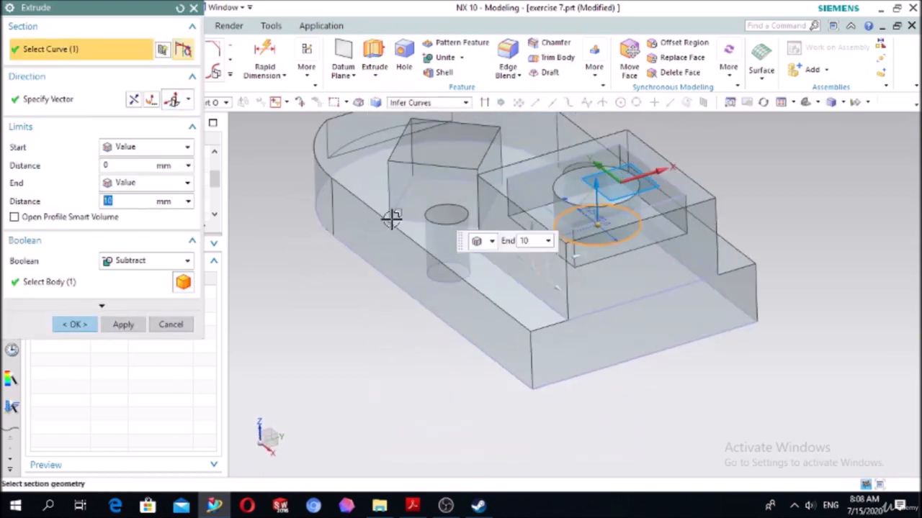
double_click(598, 188)
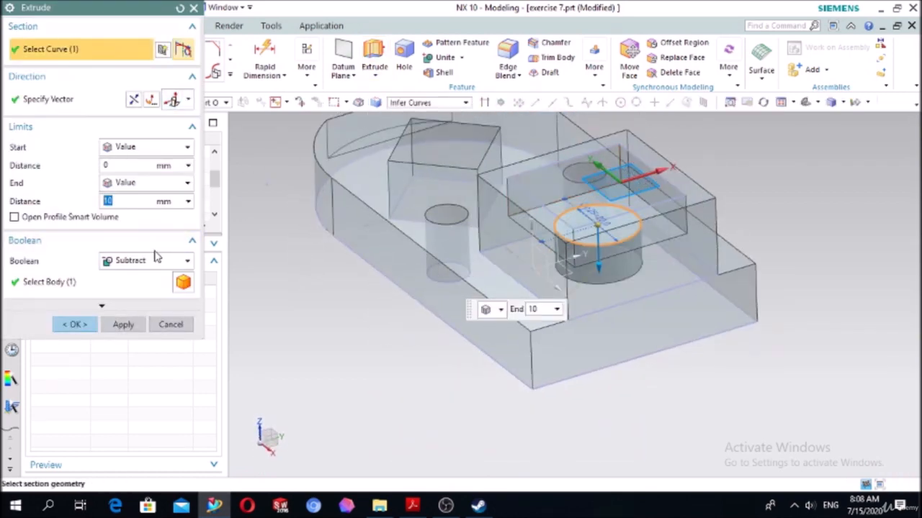
click(126, 182)
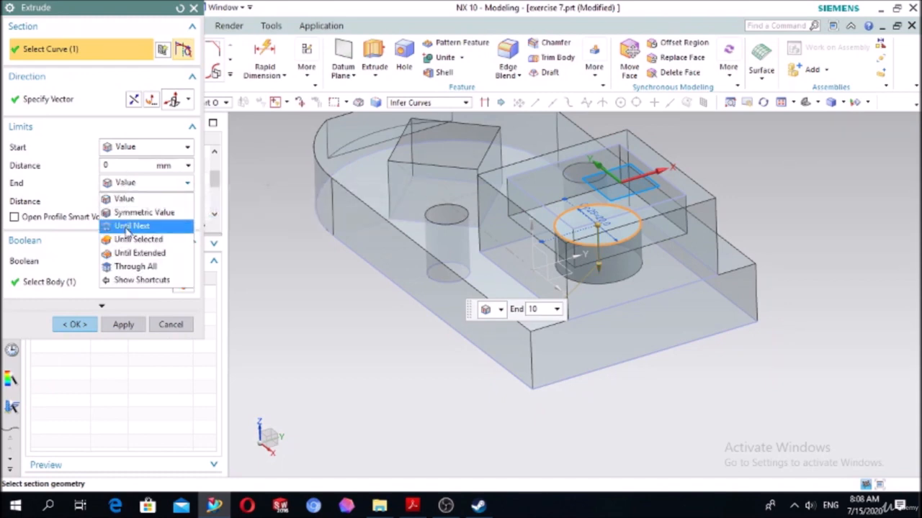
click(133, 239)
middle_drag(407, 391, 695, 151)
scroll(437, 267, down, 3)
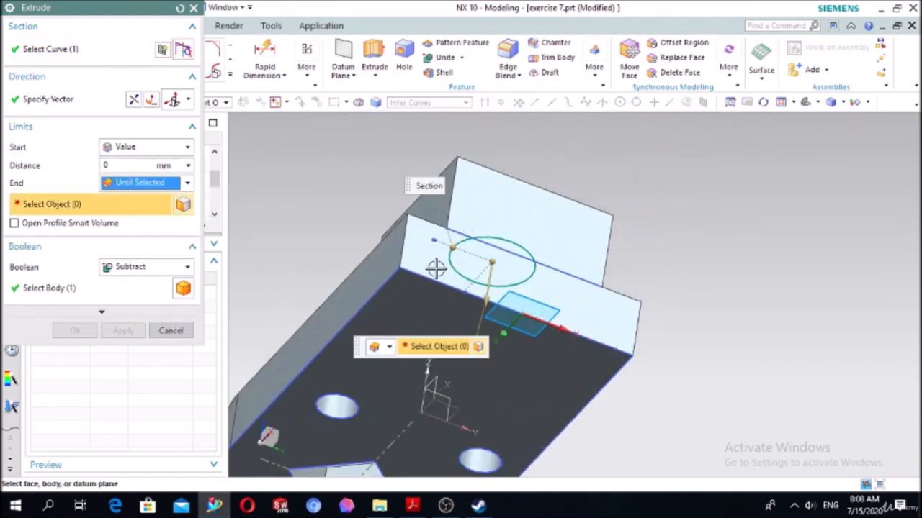
click(423, 305)
scroll(843, 286, up, 3)
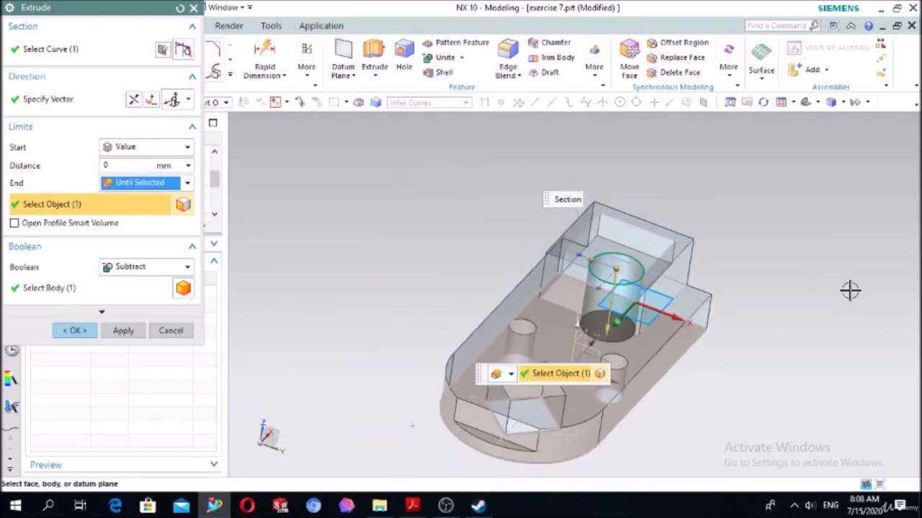
middle_drag(849, 290, 885, 323)
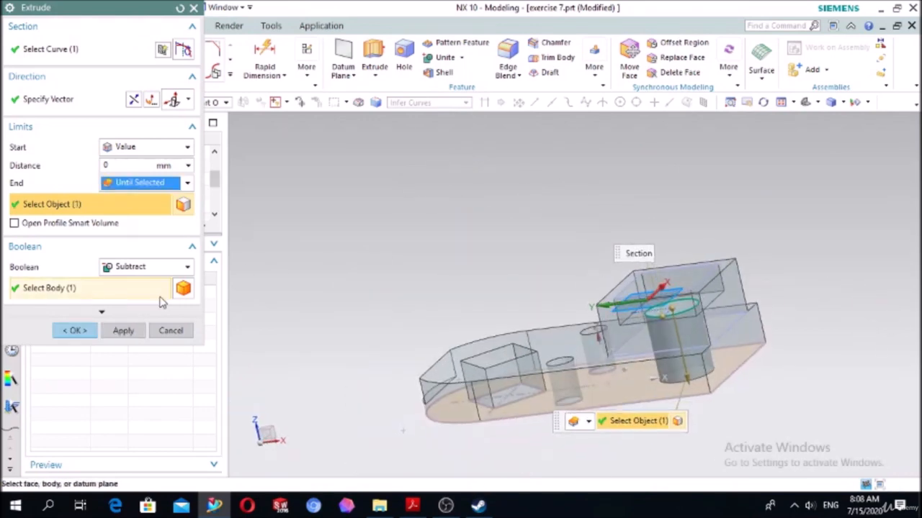
click(74, 331)
middle_drag(283, 255, 292, 281)
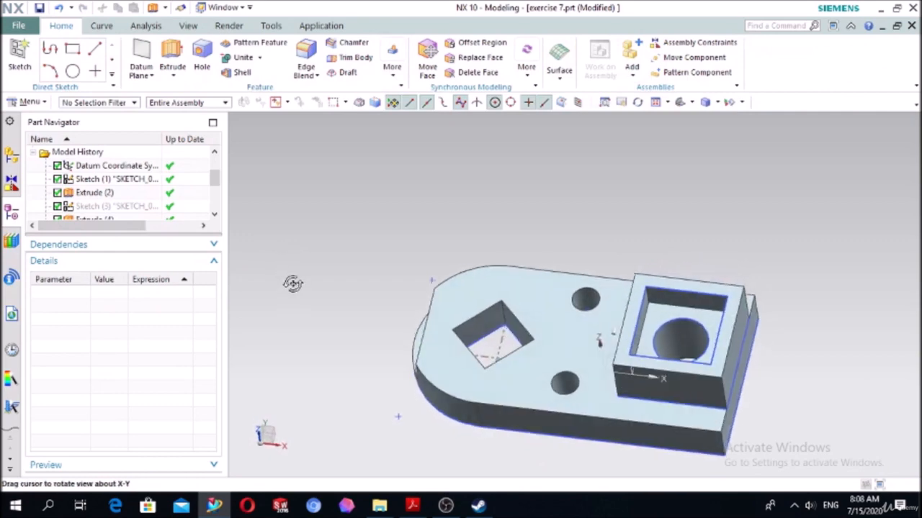
click(680, 102)
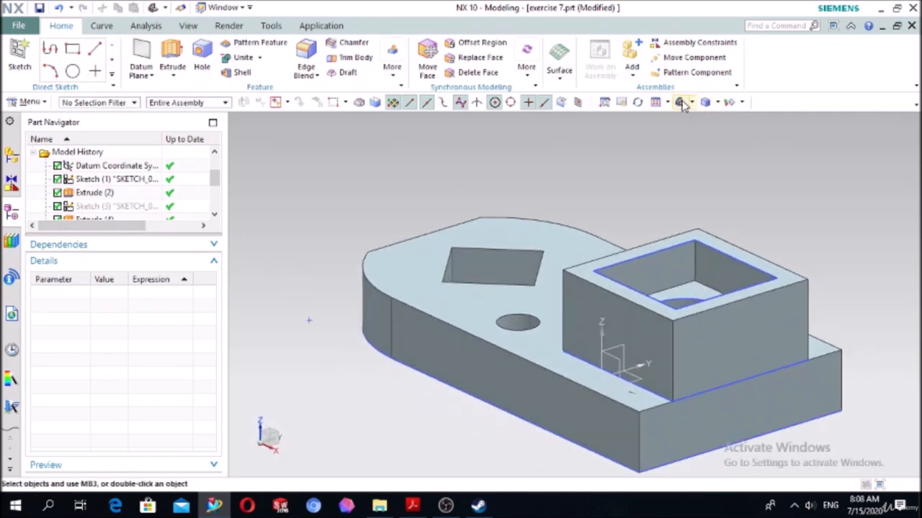
- Switch to the NX CAD-2 PDF and examine the round flange drawing below exercise 7 on page 25
click(413, 506)
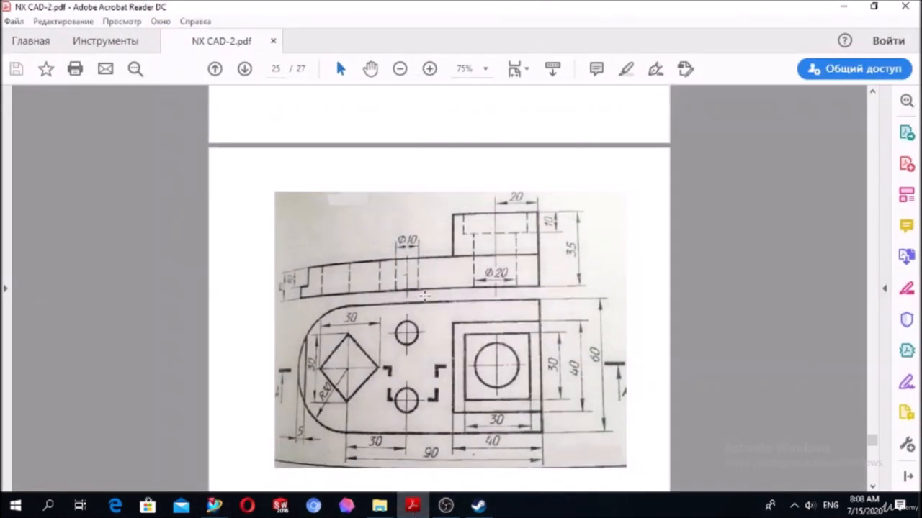
scroll(428, 284, down, 1)
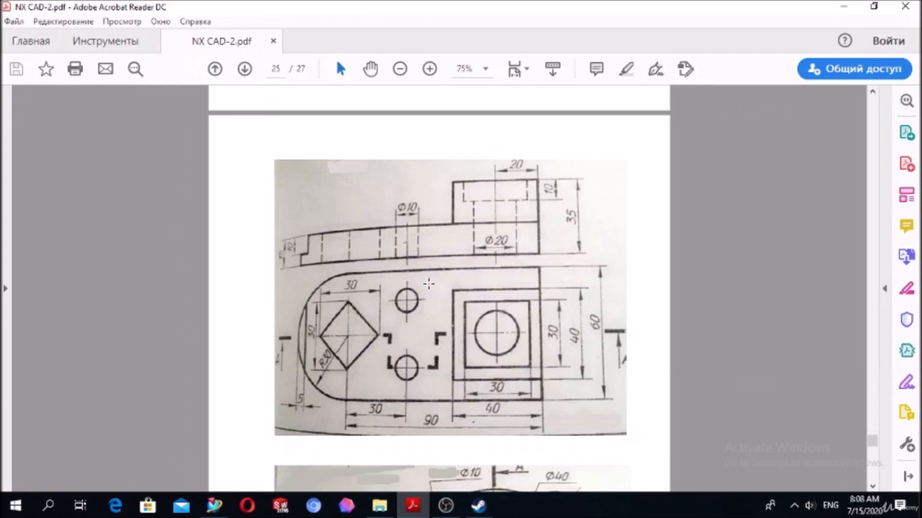
click(445, 506)
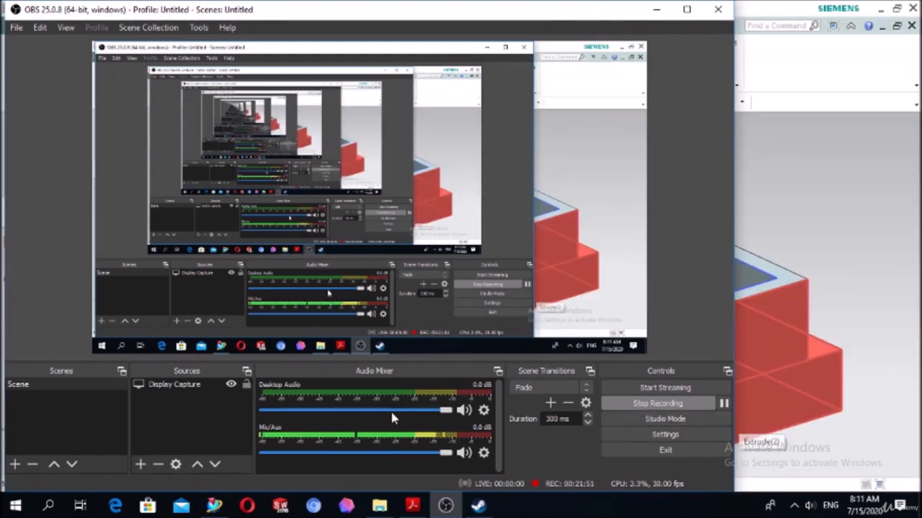
click(413, 506)
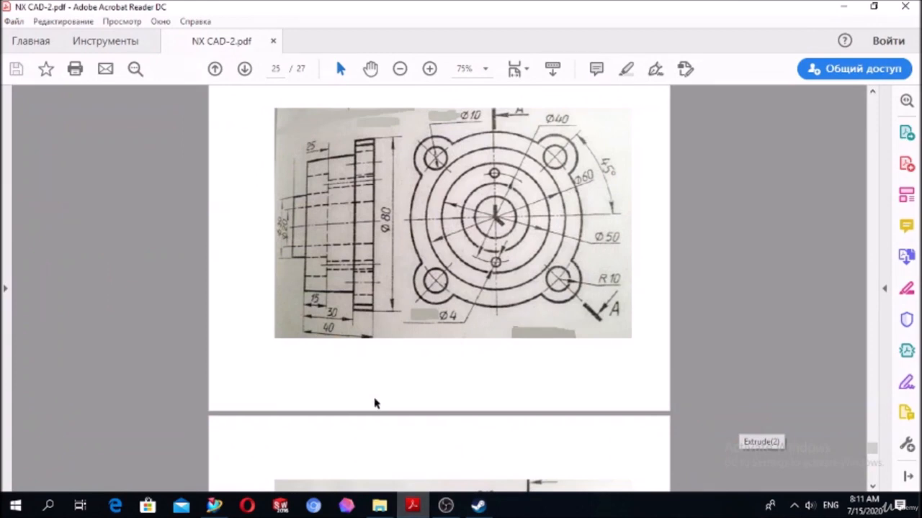
- Switch back to NX and create a new part from the Model template in millimeters, named exercise8
click(214, 506)
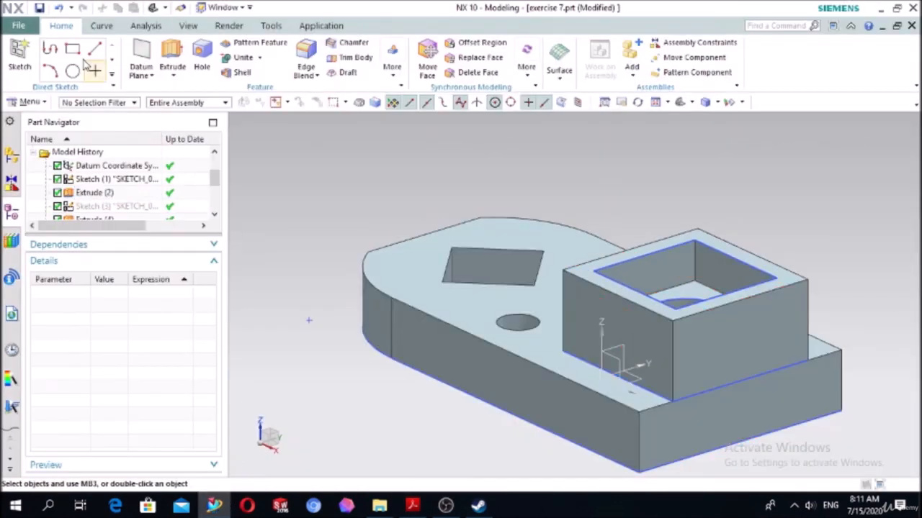
click(19, 25)
click(29, 41)
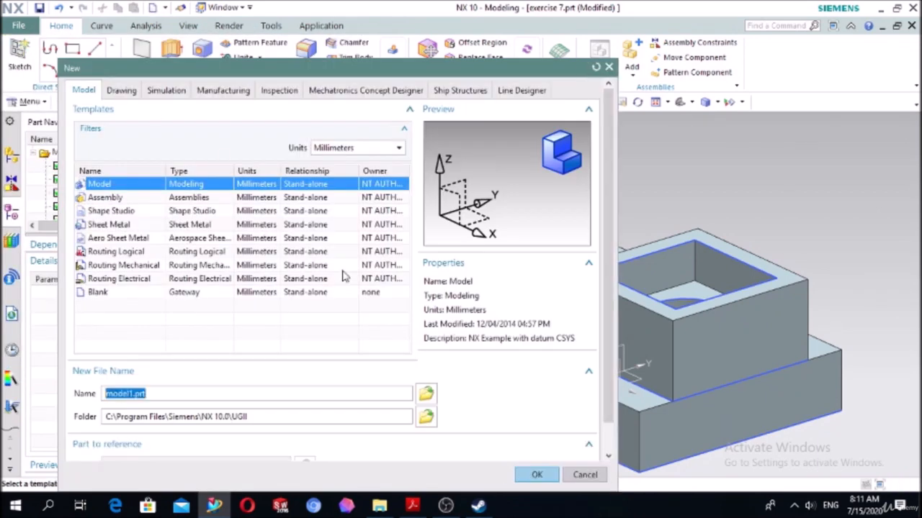
text(cise8)
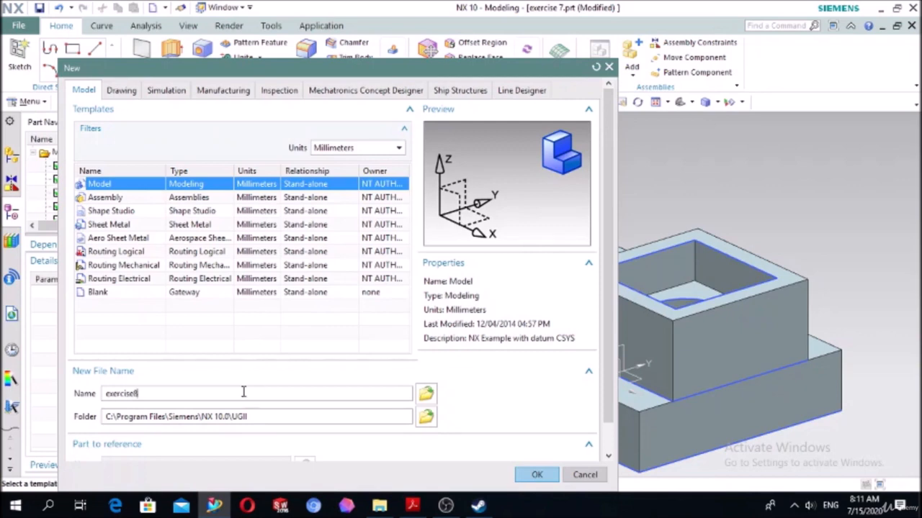
click(534, 478)
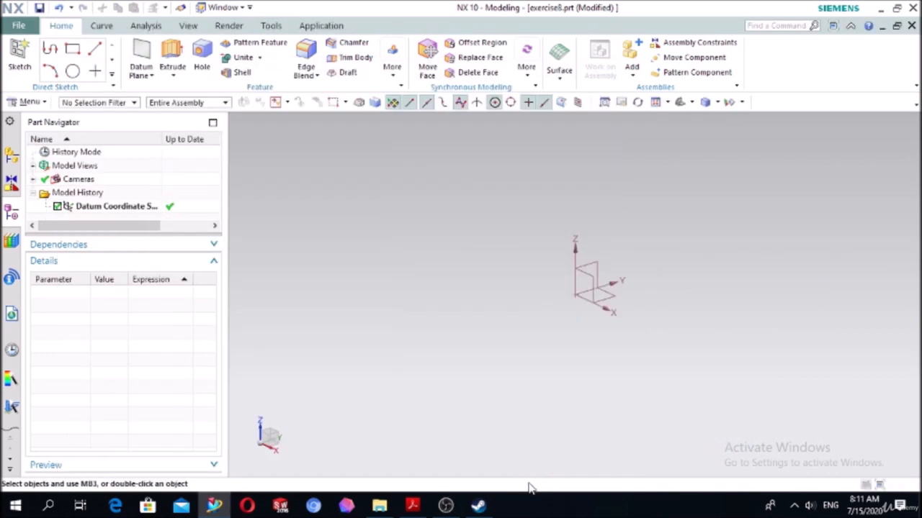
- Create a new sketch on the XY plane of the datum coordinate system
click(23, 56)
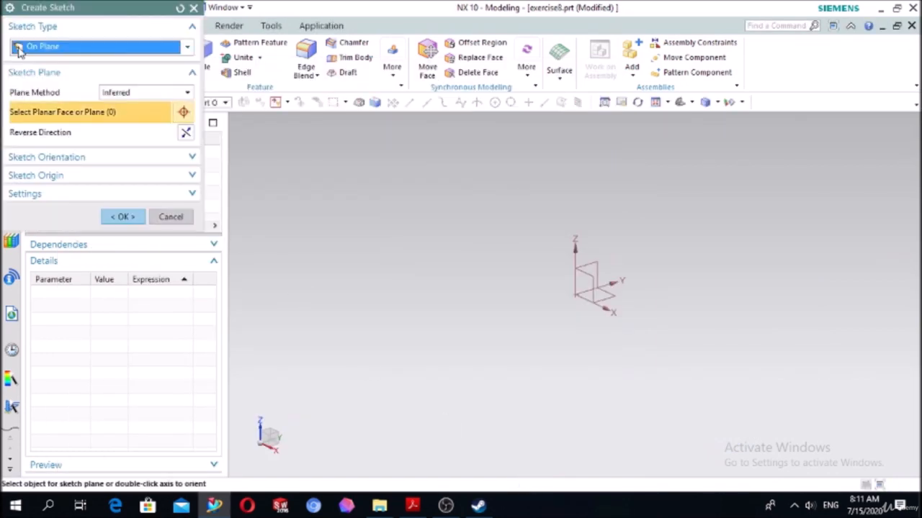
click(615, 301)
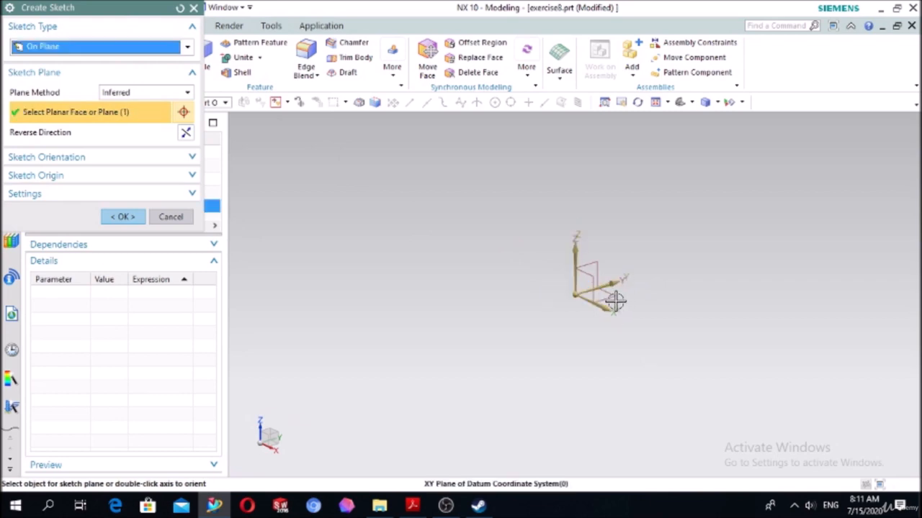
click(131, 219)
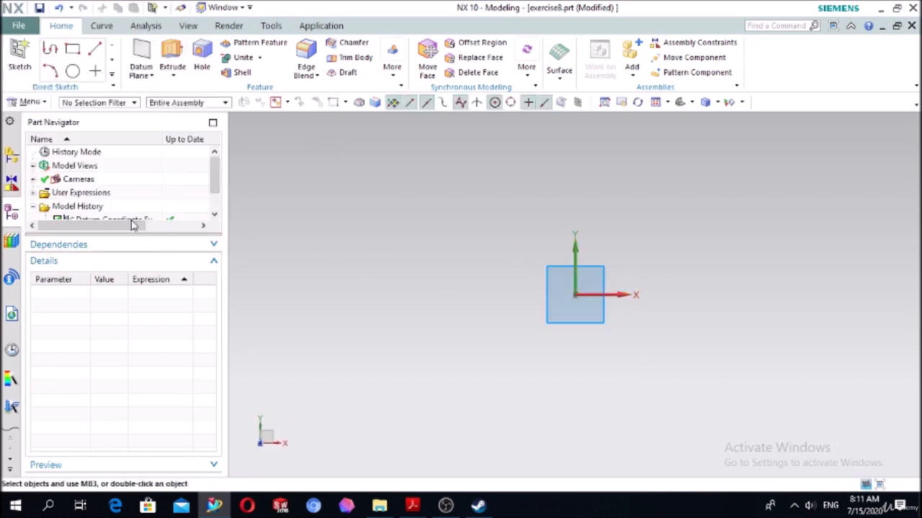
- Consult the flange drawing in the PDF for the dimensions of the outer circle, then return to NX
click(412, 506)
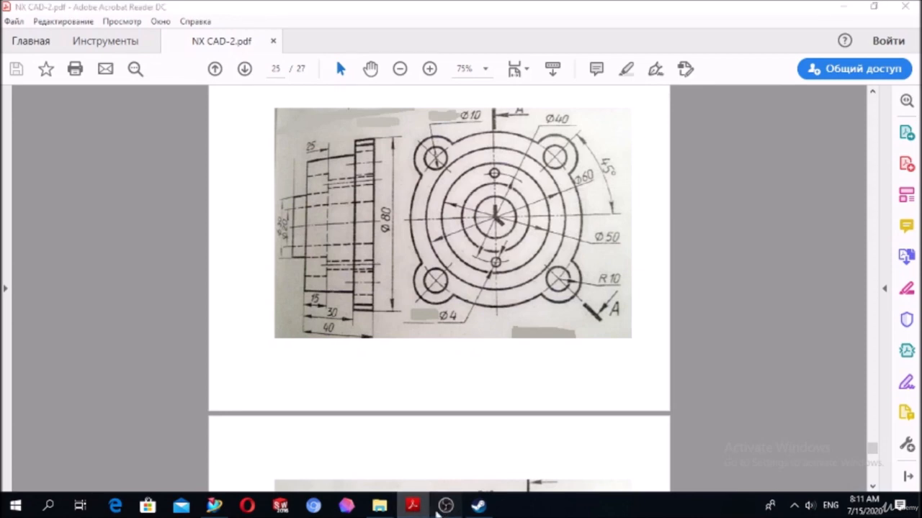
click(439, 507)
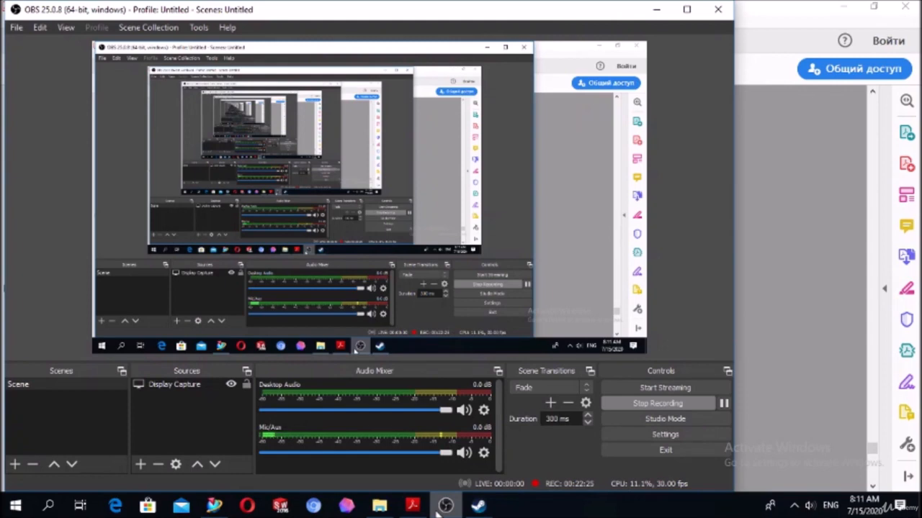
click(437, 510)
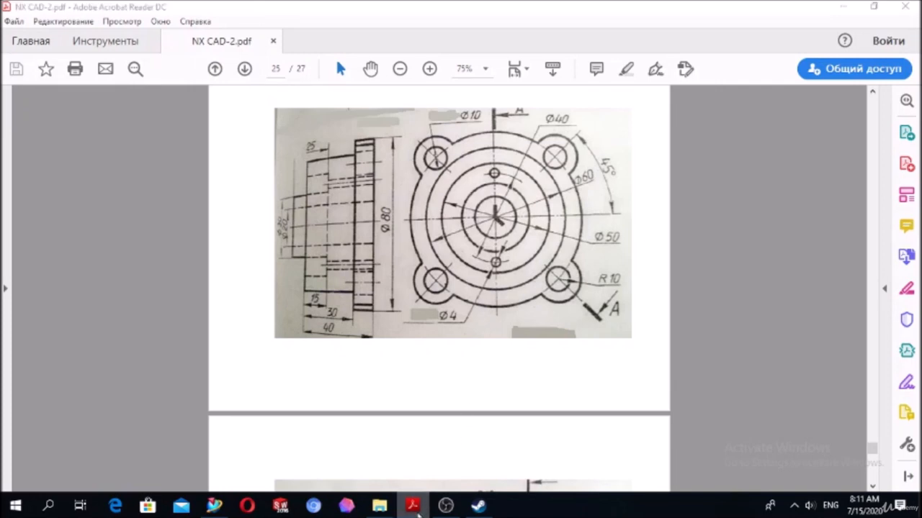
key(alt+Tab)
- Draw a circle centered on the sketch origin with a diameter of about 126 mm
click(169, 48)
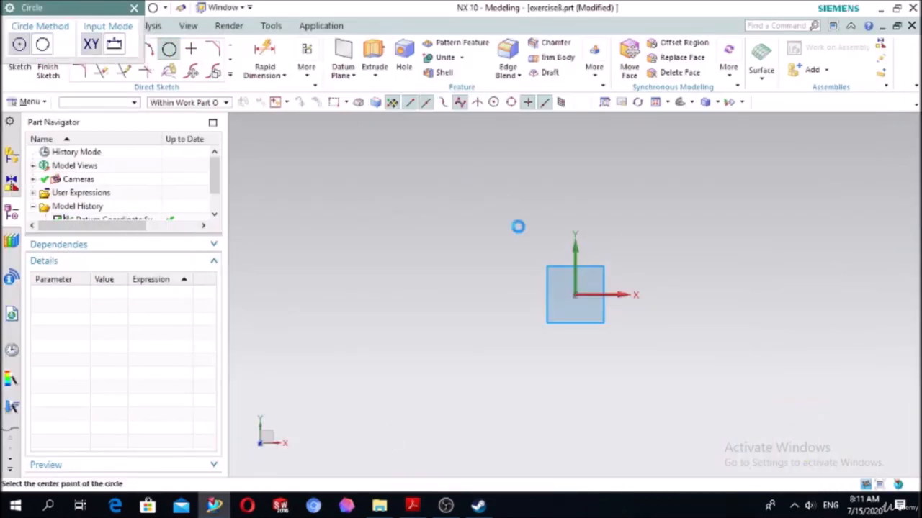
click(574, 294)
click(670, 204)
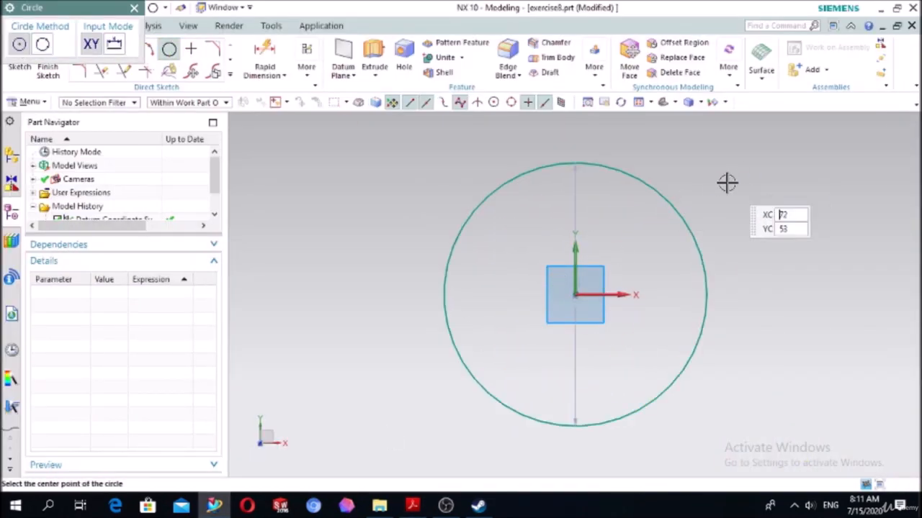
key(Escape)
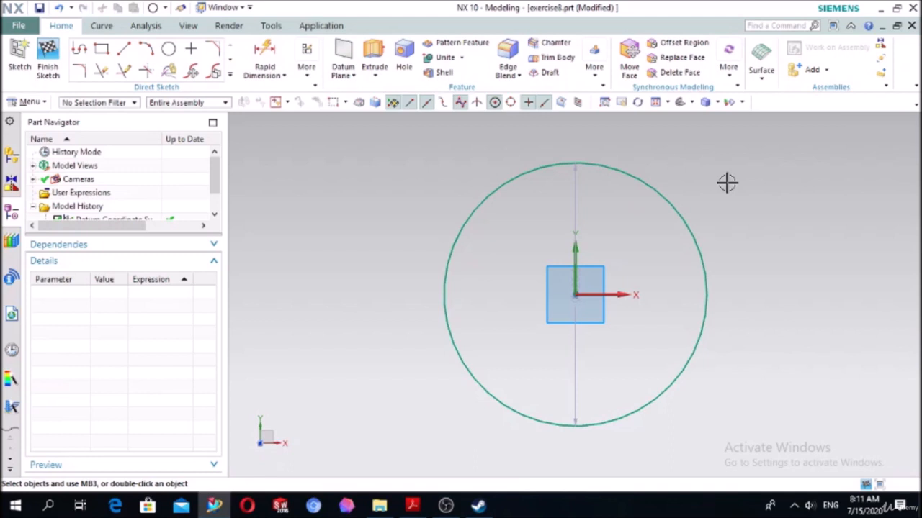
- Dimension the circle's diameter and set it to 80 mm
click(265, 57)
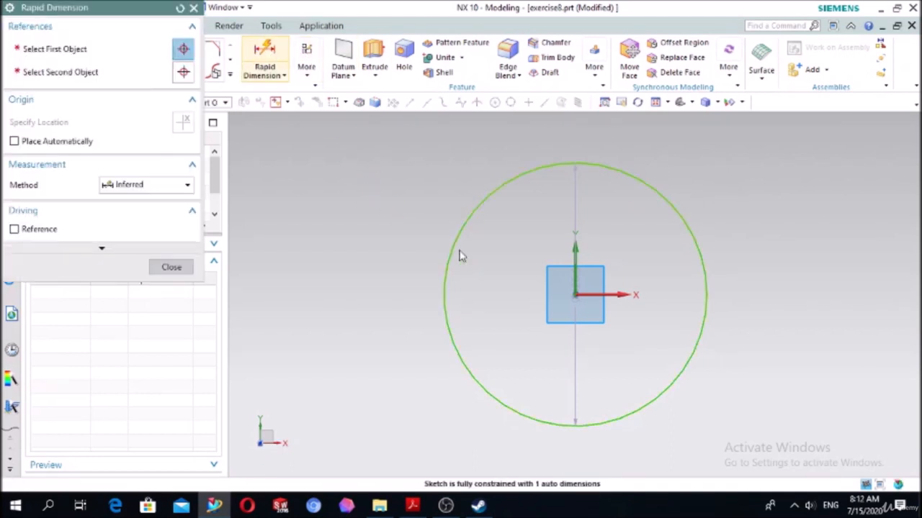
click(455, 252)
click(314, 199)
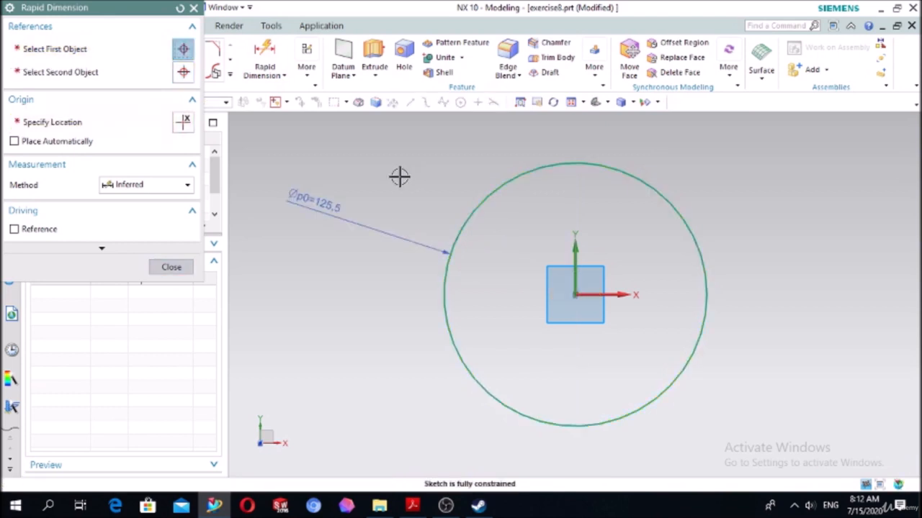
text(8)
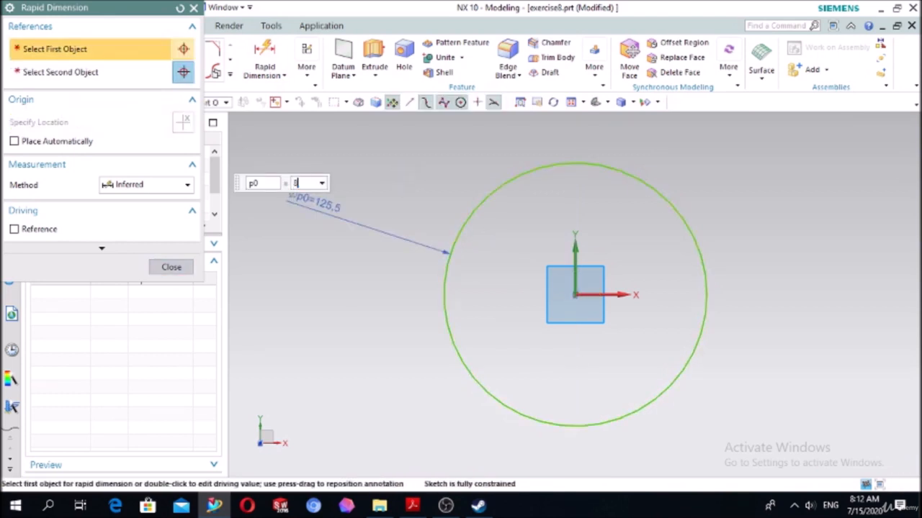
text(0)
key(Return)
click(172, 267)
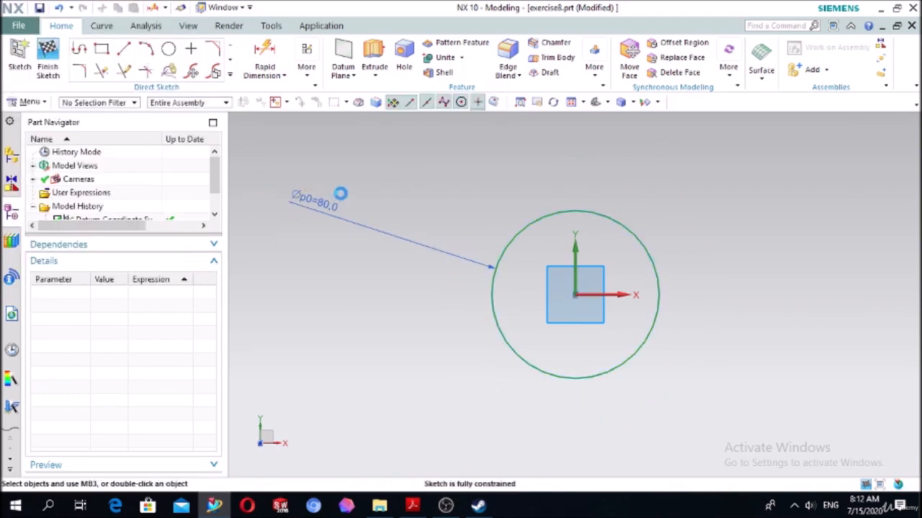
- Draw two lines from the circle's center: a horizontal one about 58 mm long and one about 61 mm long at 45°
click(124, 48)
scroll(562, 199, up, 3)
click(582, 349)
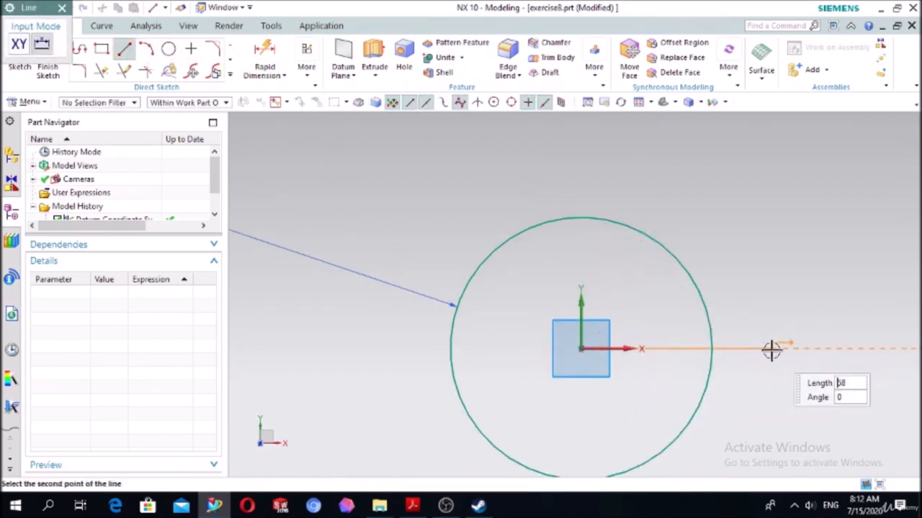
click(770, 348)
click(582, 349)
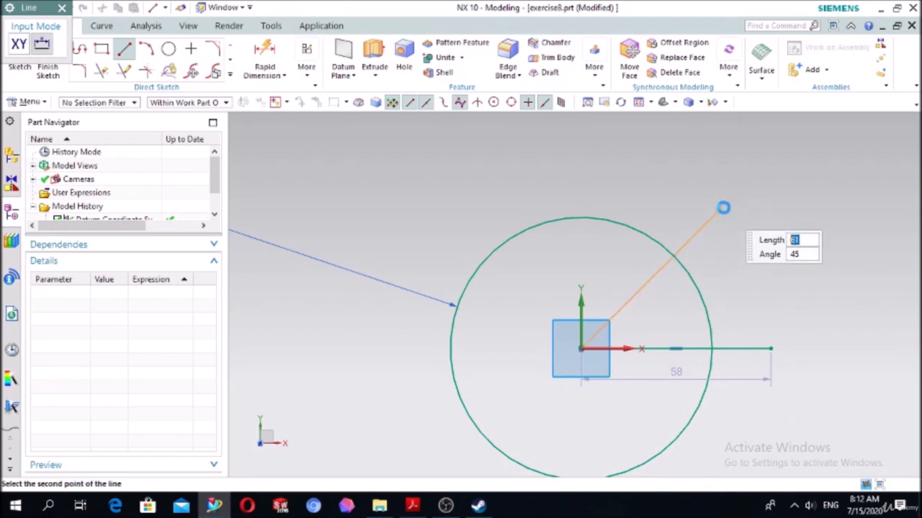
click(723, 208)
key(Escape)
- Dimension the angle between the diagonal line and the horizontal line as 45°
click(266, 50)
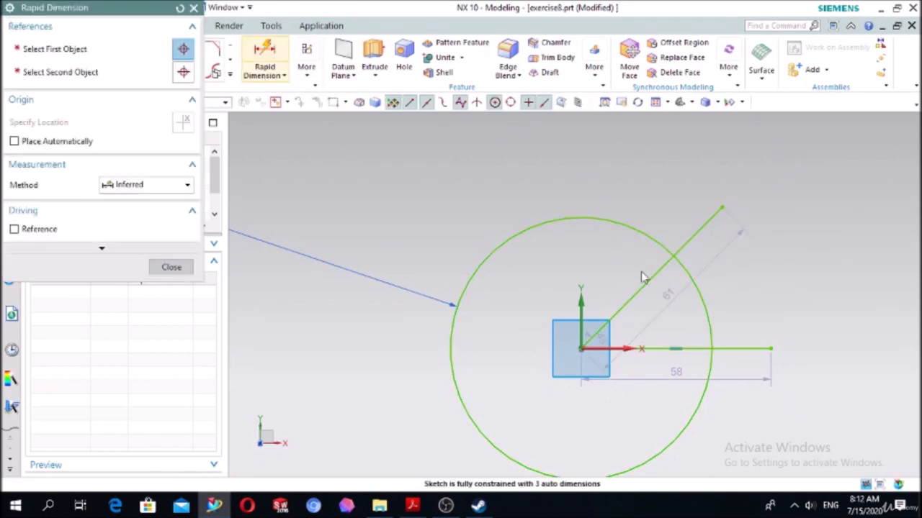
click(644, 285)
click(671, 348)
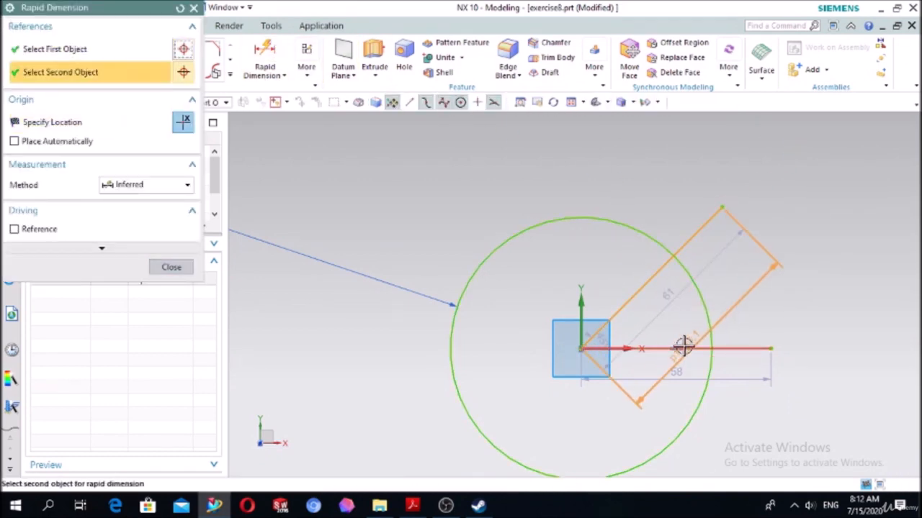
click(684, 347)
click(751, 277)
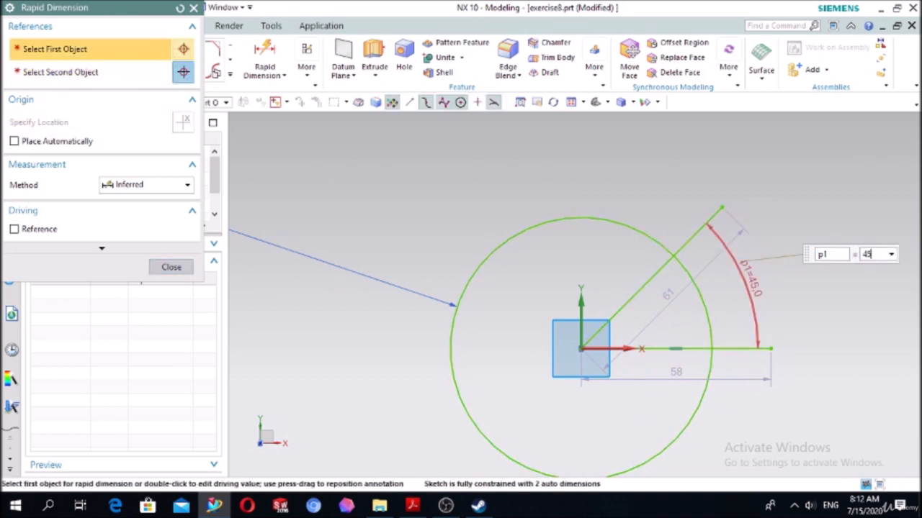
key(Return)
click(172, 266)
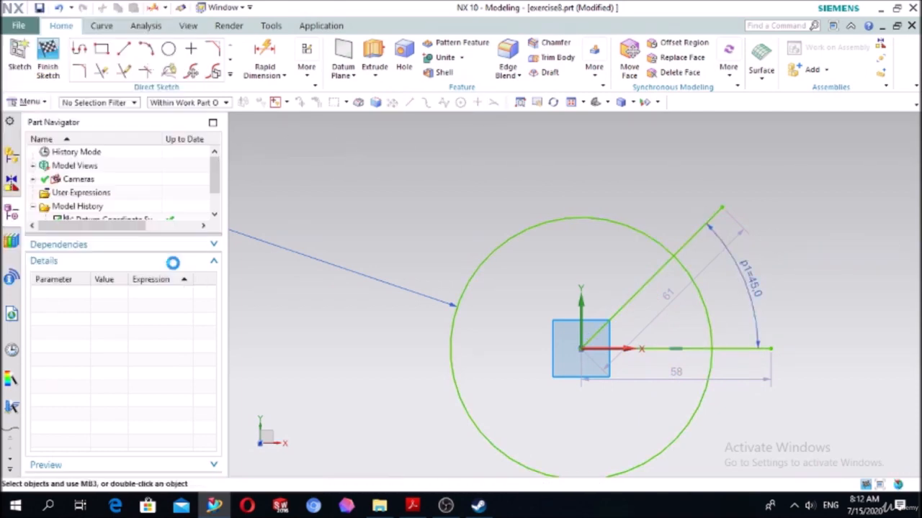
- Convert the diagonal line and the horizontal line to reference geometry
scroll(716, 229, up, 2)
click(695, 231)
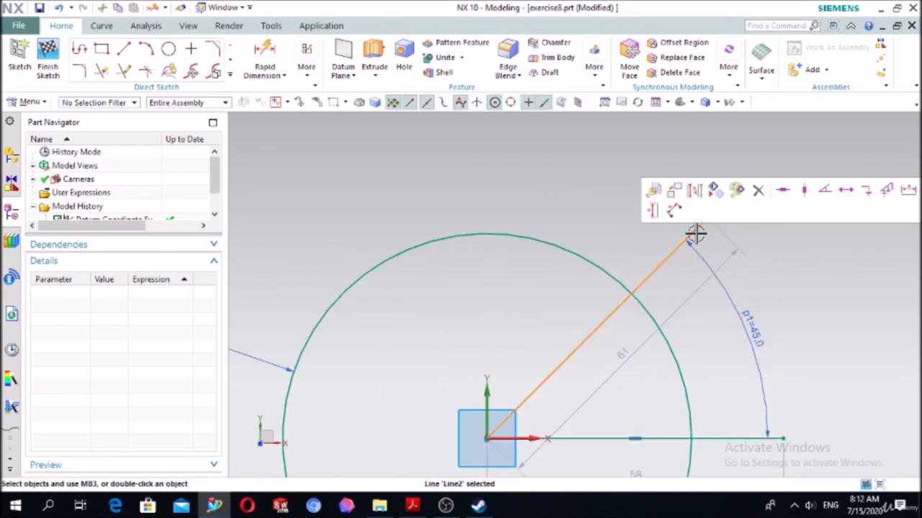
click(696, 190)
click(724, 438)
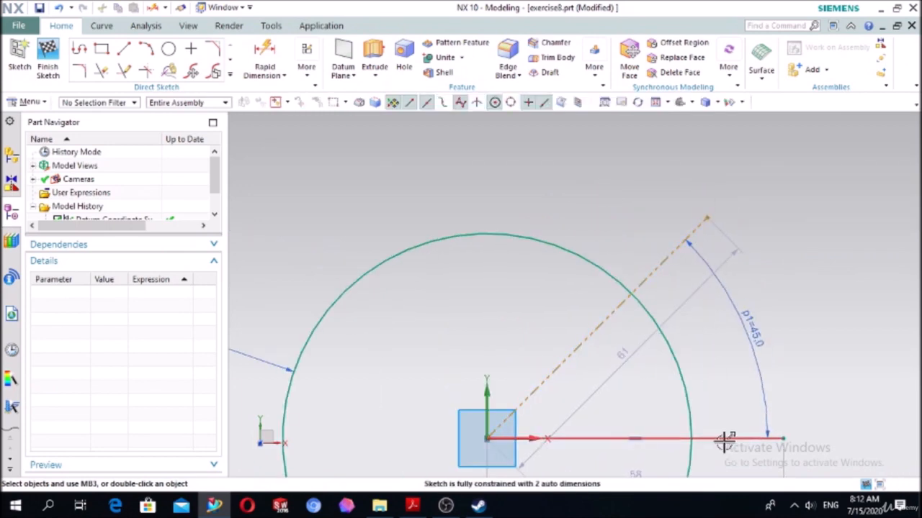
click(739, 403)
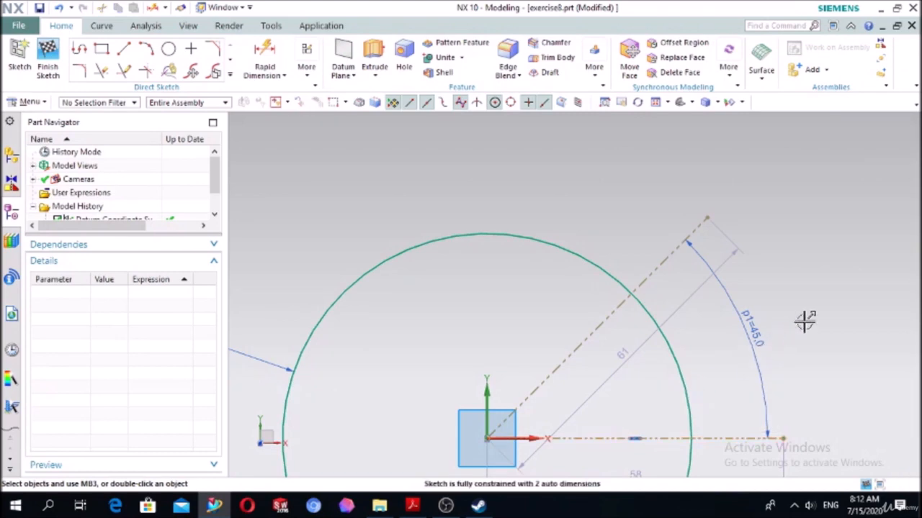
- Draw a 20 mm diameter circle just outside the 80 mm circle, near the outer end of the diagonal reference line
scroll(828, 295, down, 3)
scroll(796, 324, down, 1)
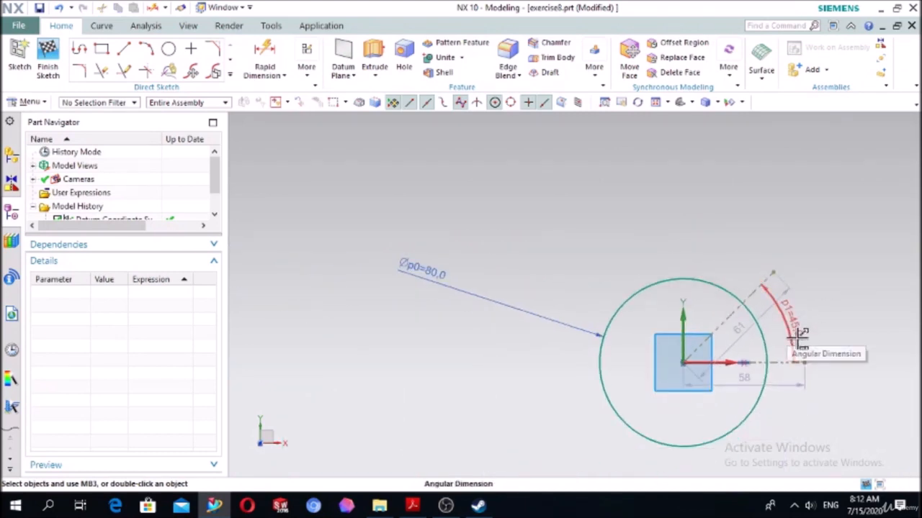
scroll(846, 301, up, 2)
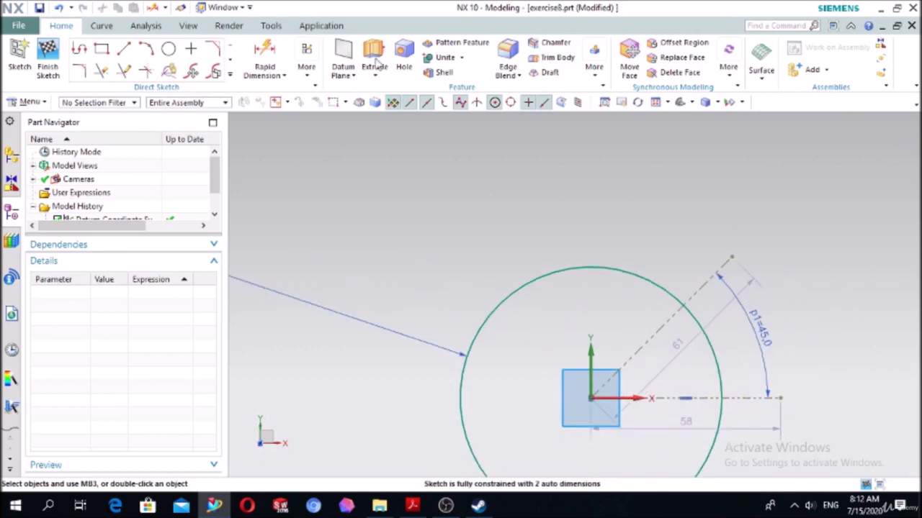
click(168, 48)
scroll(759, 295, up, 3)
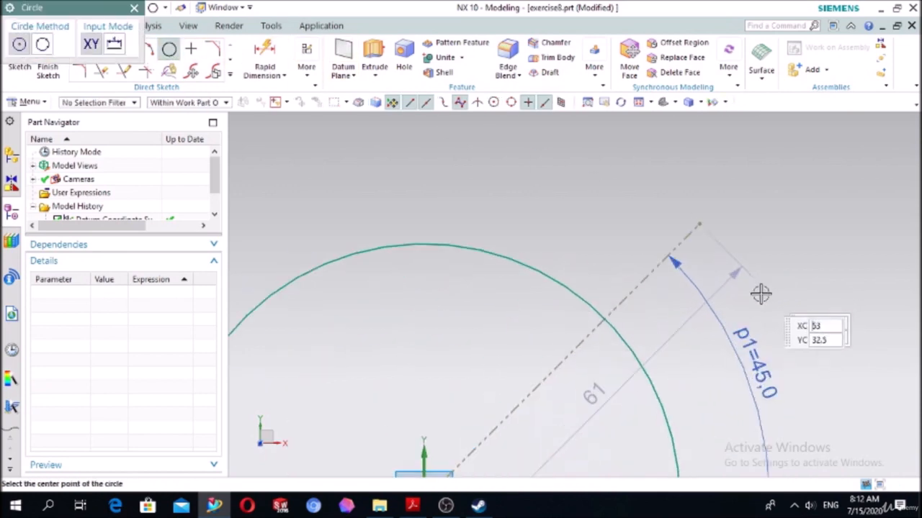
click(660, 292)
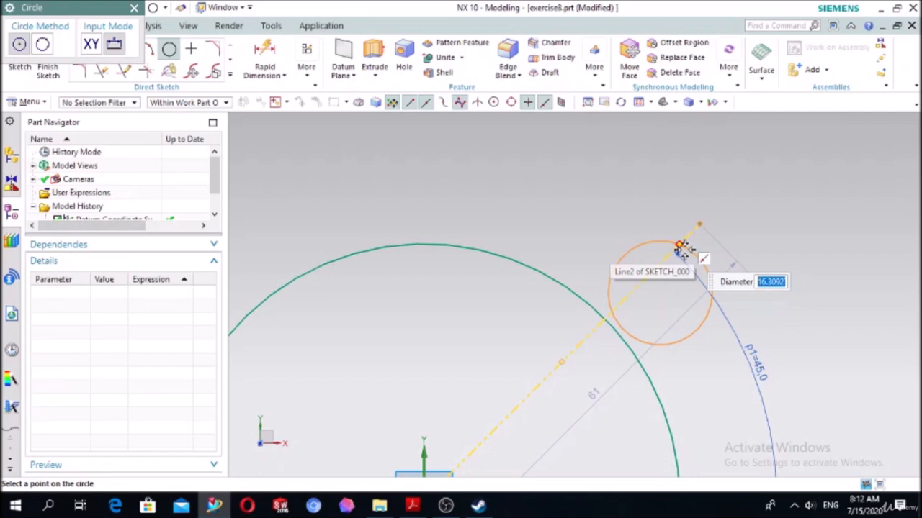
text(20)
key(Return)
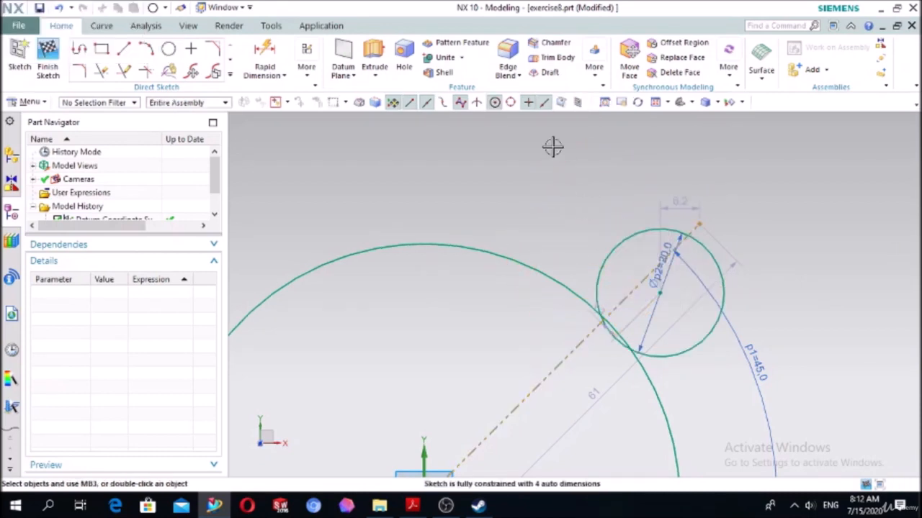
- Constrain the 20 mm circle's center to lie on the diagonal reference line with a Point On Curve constraint
key(c)
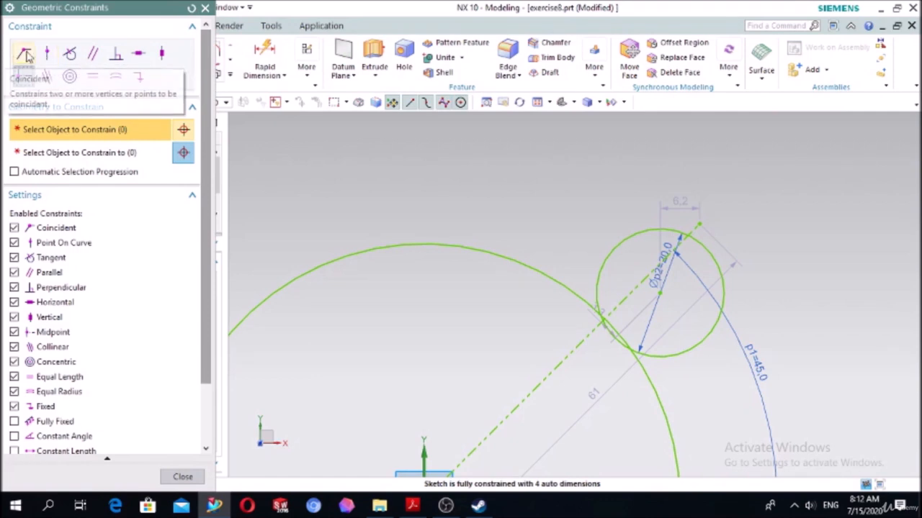
click(46, 53)
scroll(771, 338, up, 3)
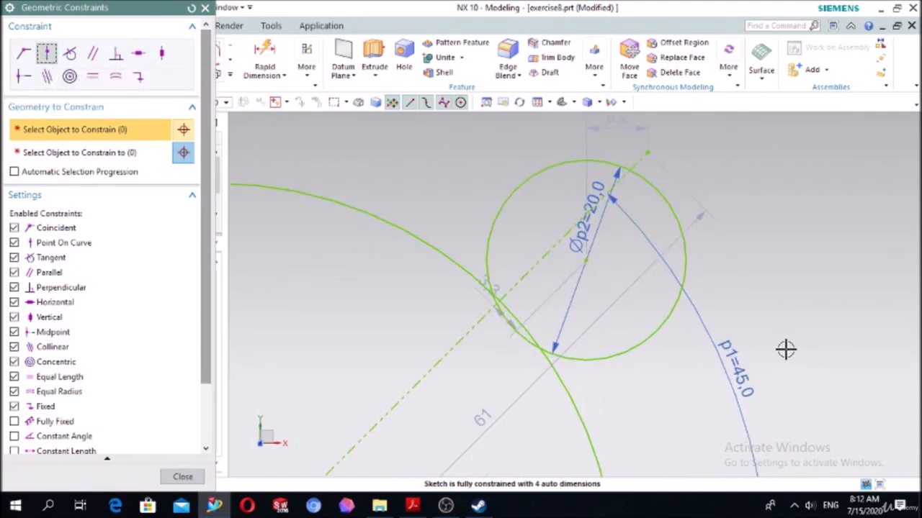
click(585, 260)
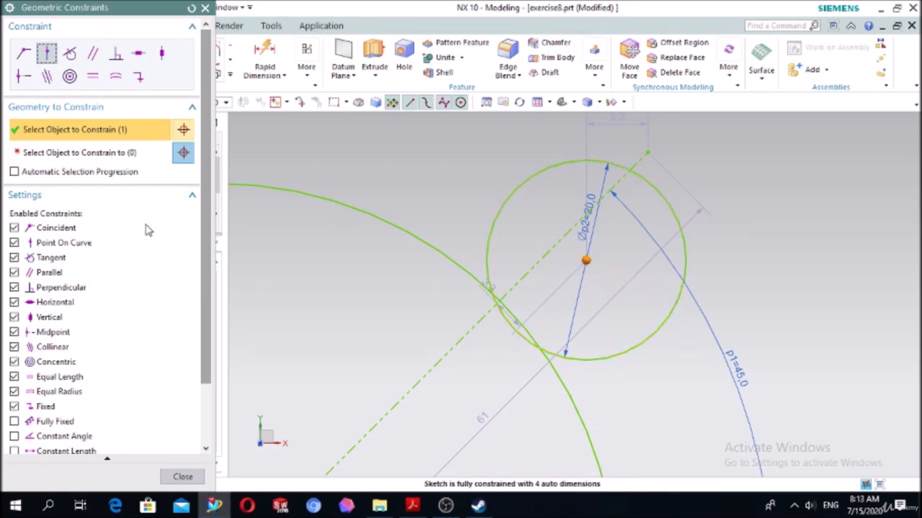
click(103, 154)
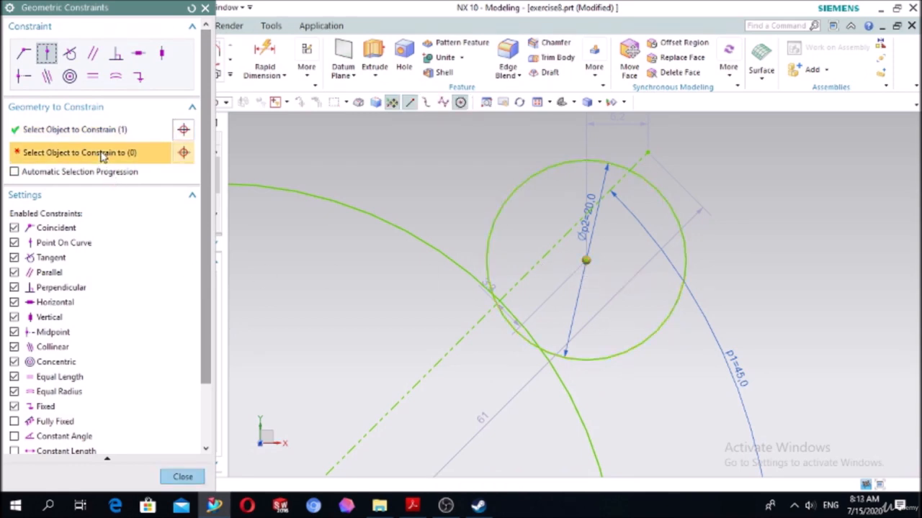
click(99, 198)
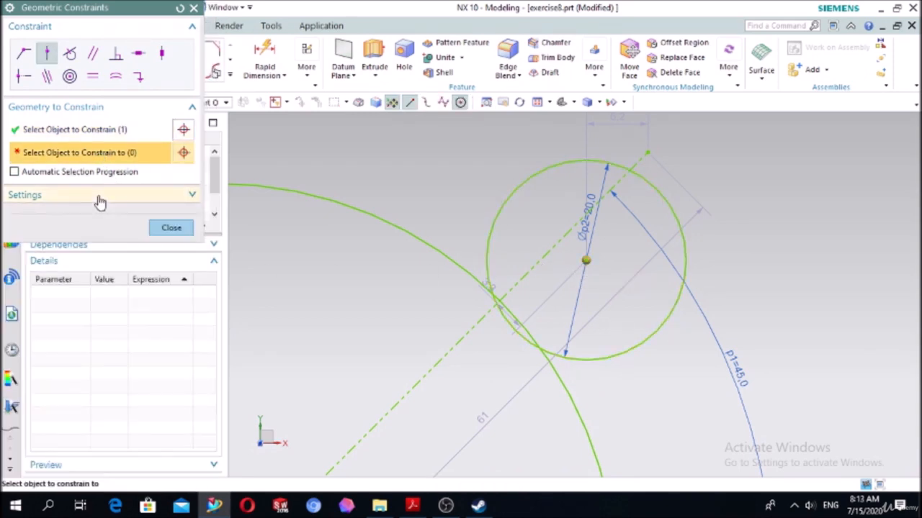
click(546, 263)
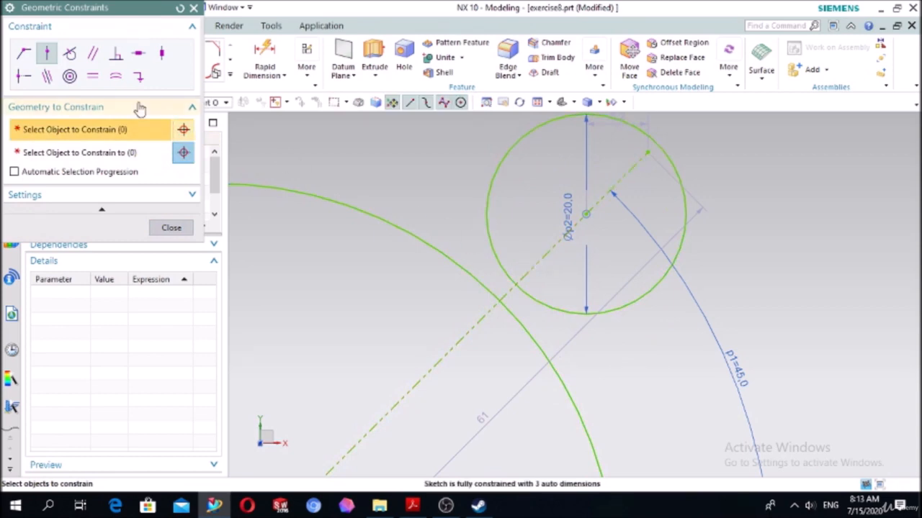
- Constrain the 20 mm circle's center to lie on the 80 mm circle as well
click(586, 214)
click(91, 155)
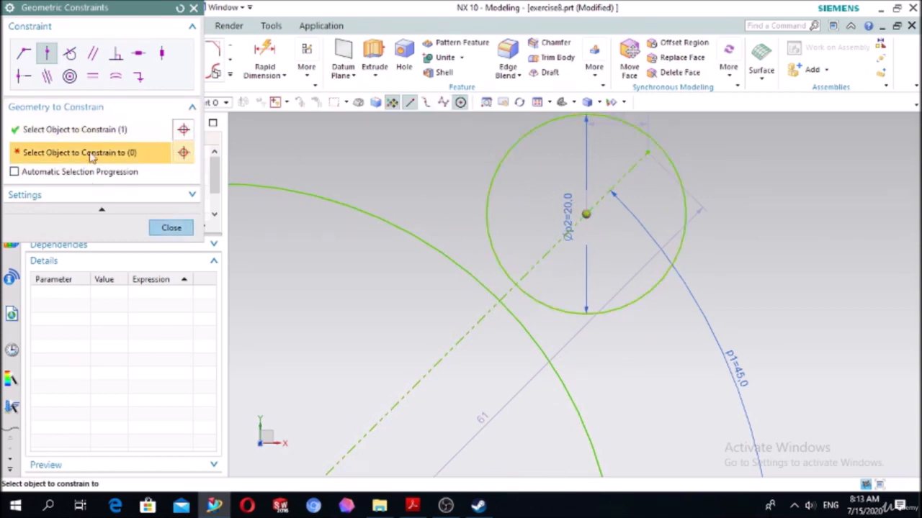
click(399, 226)
click(171, 228)
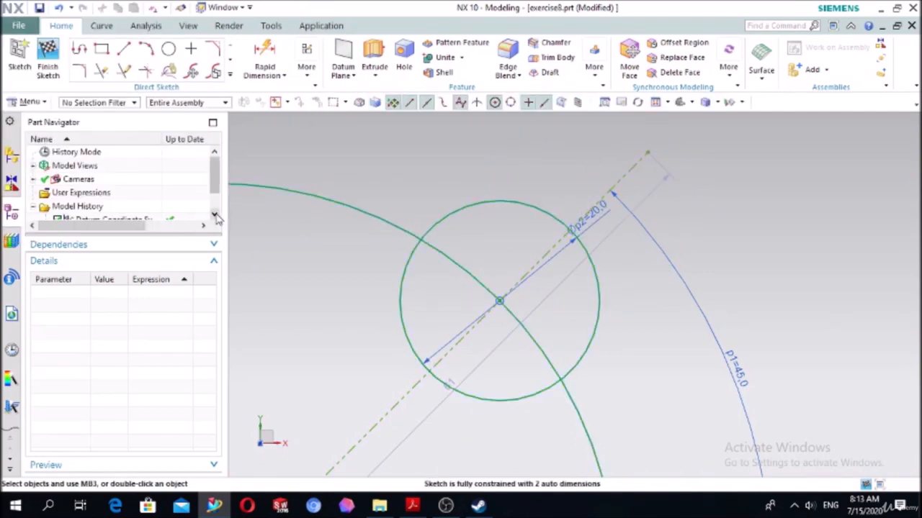
- Trim away the part of the 20 mm circle that lies inside the 80 mm circle
click(102, 74)
click(400, 279)
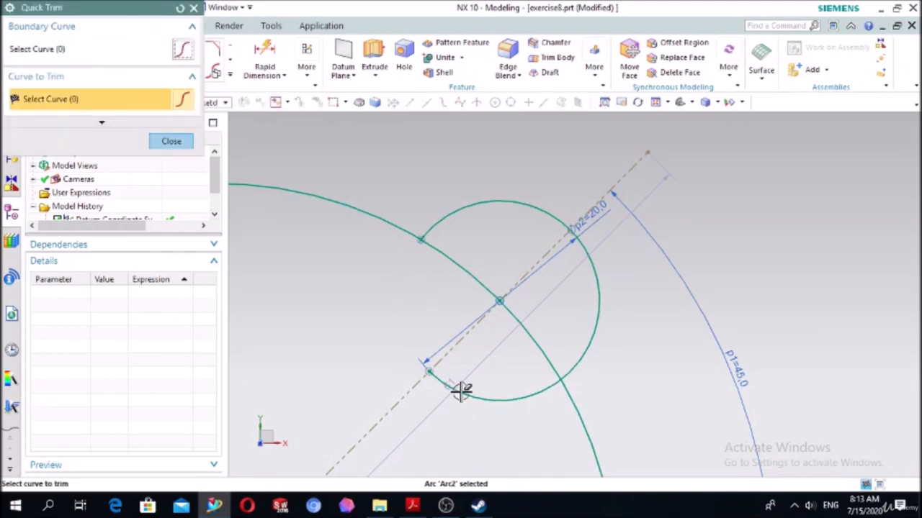
click(193, 8)
- Draw a 10 mm diameter circle concentric with the 20 mm arc
click(167, 48)
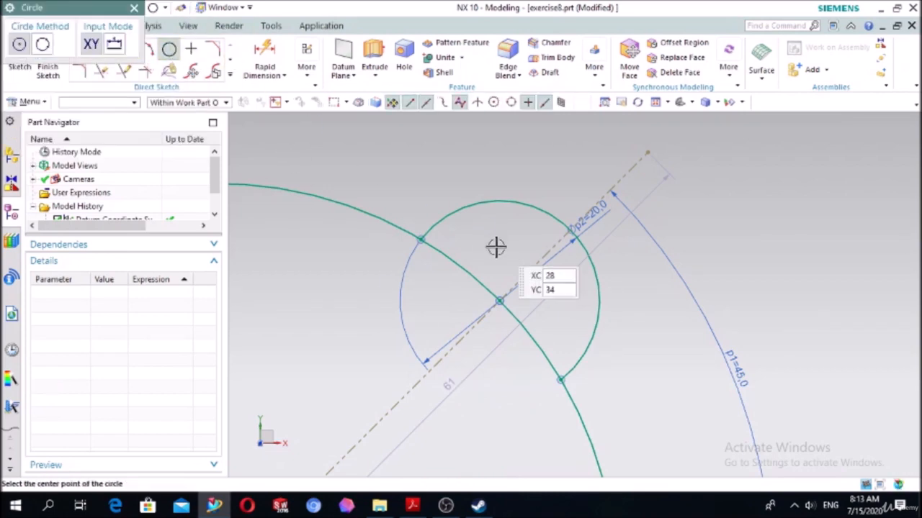
click(500, 301)
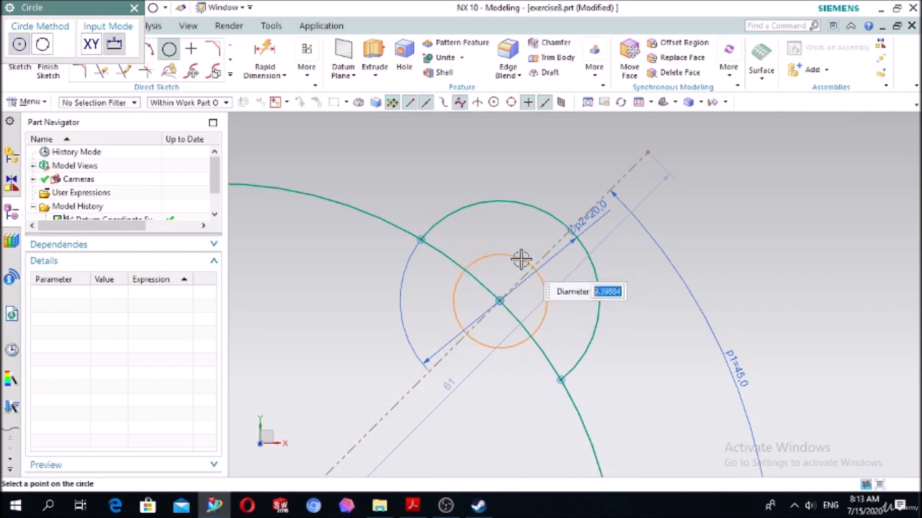
text(0)
key(Return)
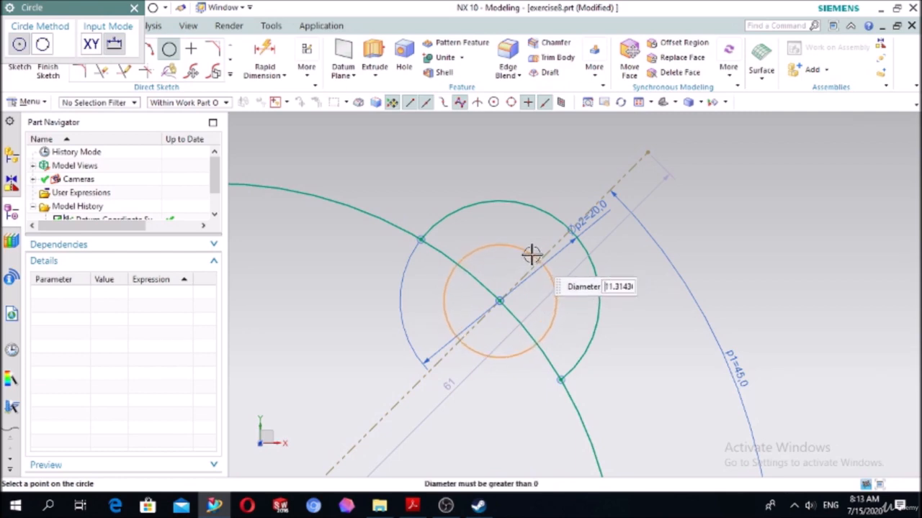
text(10)
key(Return)
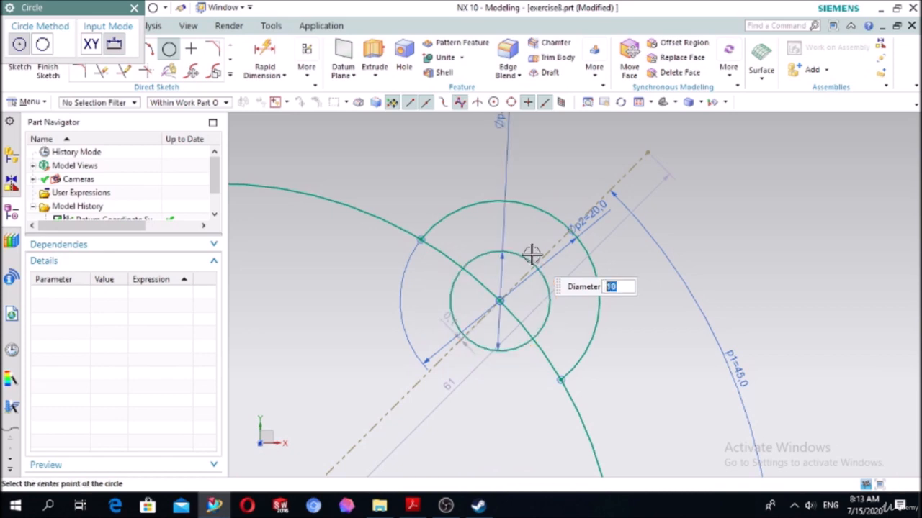
key(Escape)
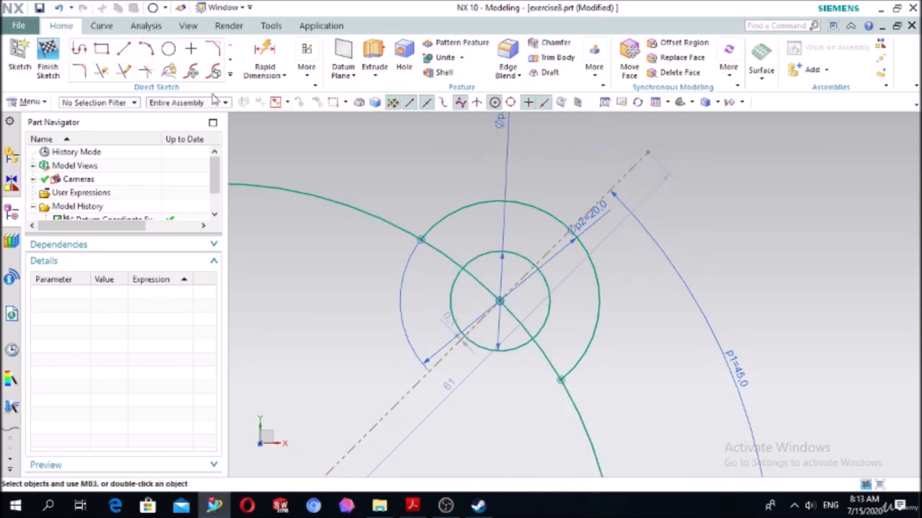
- Trim away the segments of the 80 mm circle that run through the 20 mm lobe and the 10 mm hole circle
click(124, 72)
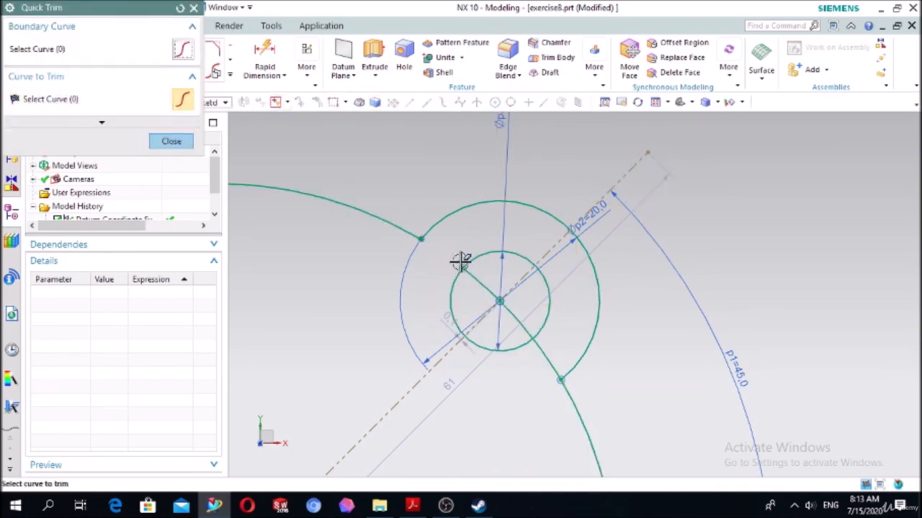
click(483, 286)
click(514, 319)
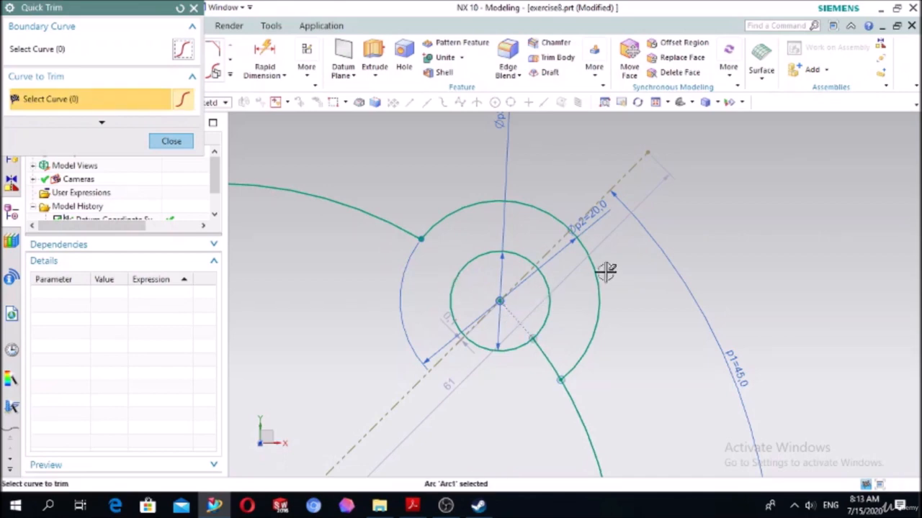
scroll(765, 259, down, 2)
scroll(705, 288, down, 2)
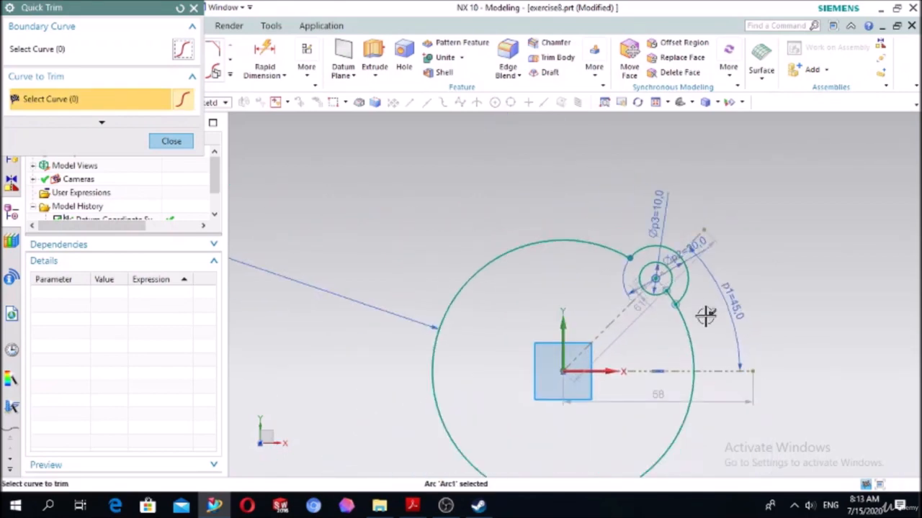
click(183, 144)
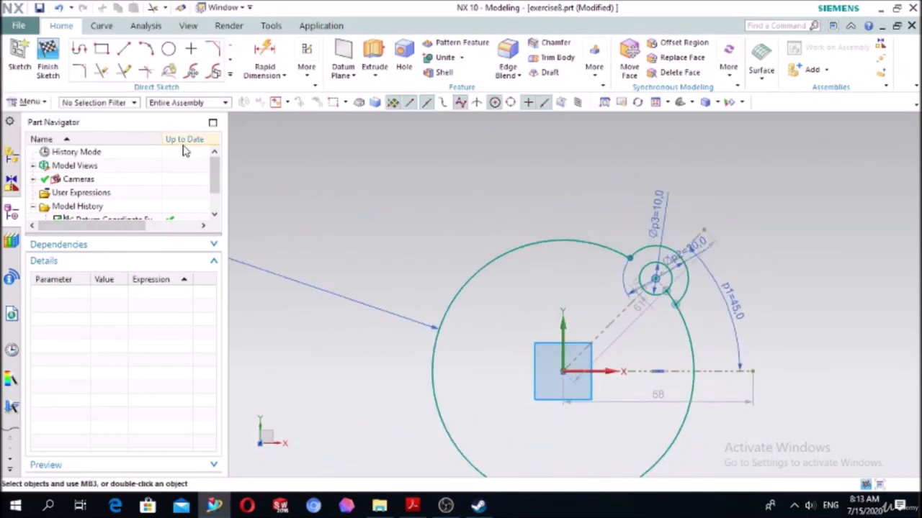
- Start a sketch curve pattern and select only the 20 mm lobe arc and the 10 mm hole circle, using the Single Curve rule
click(231, 76)
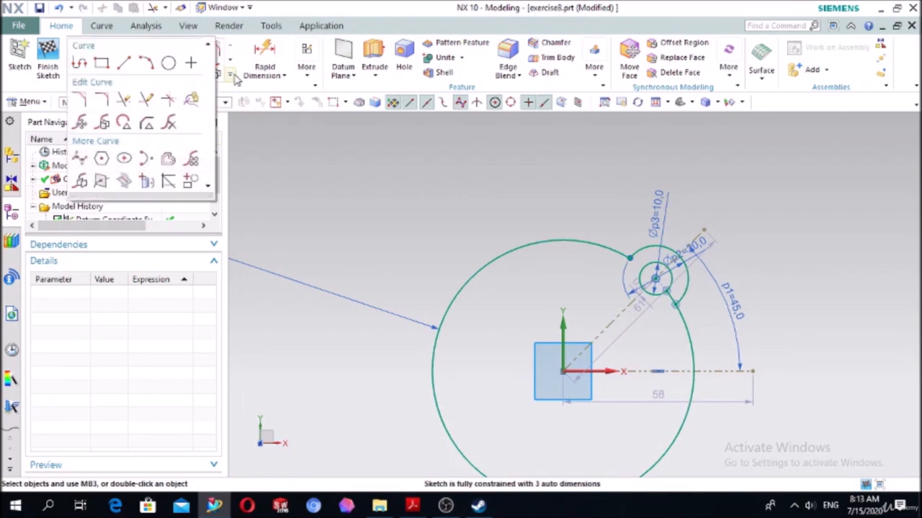
click(191, 163)
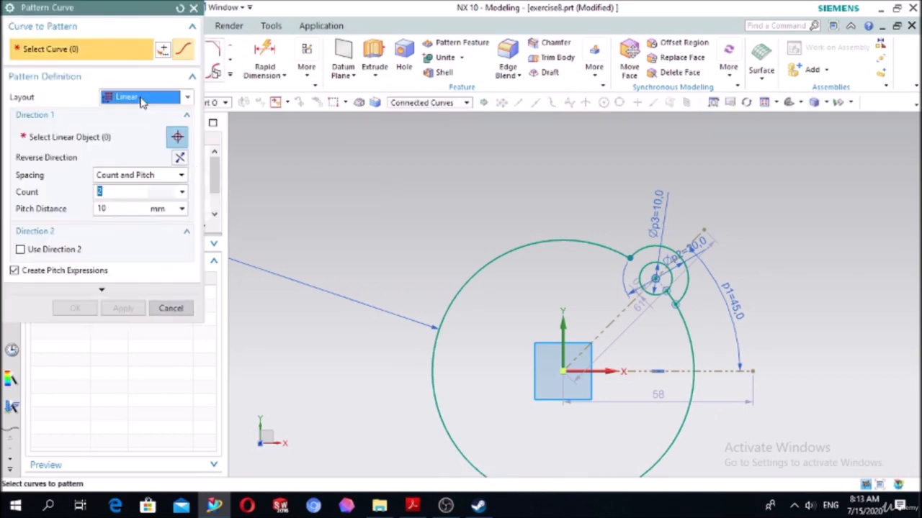
click(141, 98)
click(129, 126)
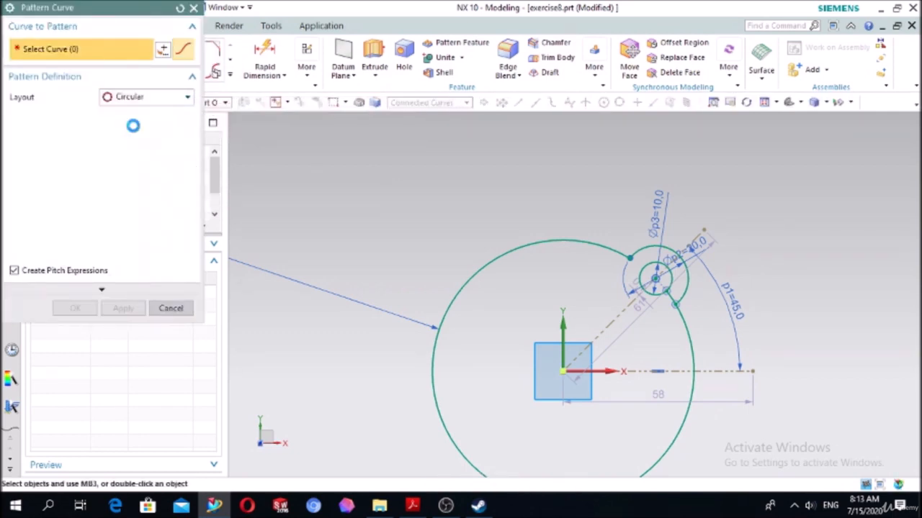
click(658, 245)
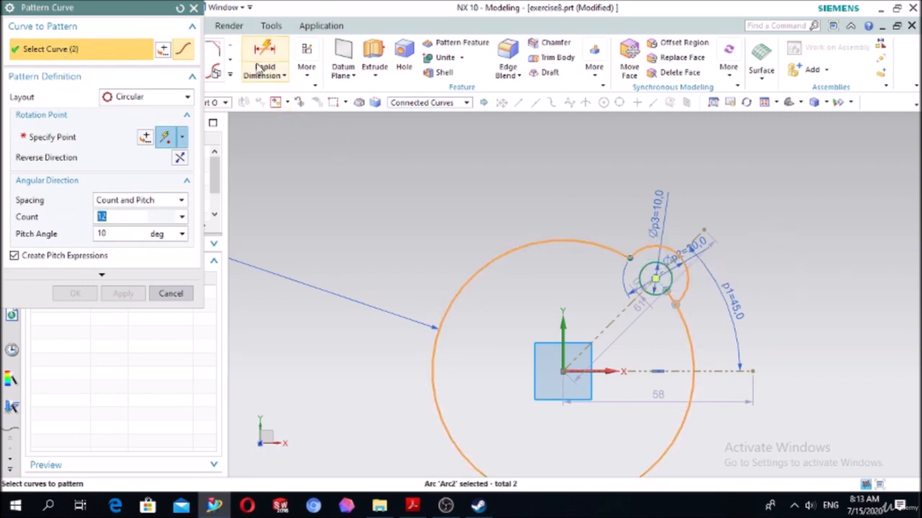
click(179, 8)
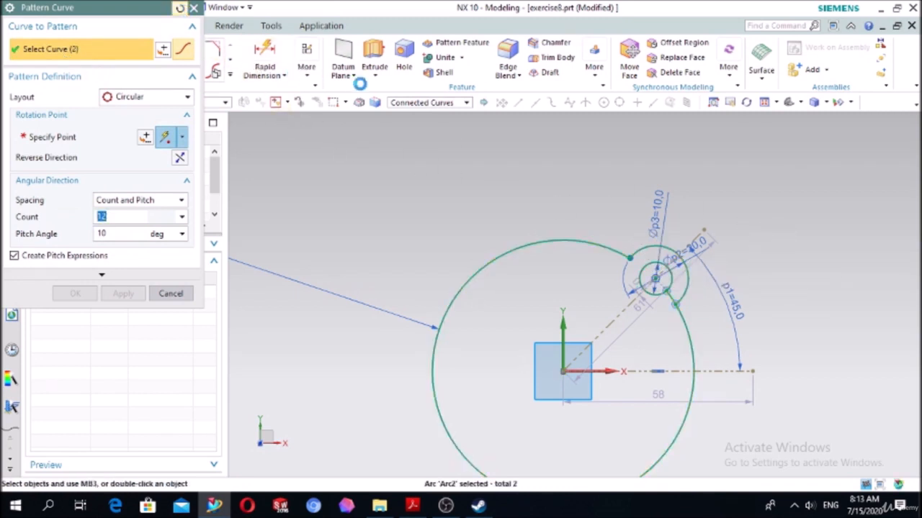
click(406, 103)
click(401, 114)
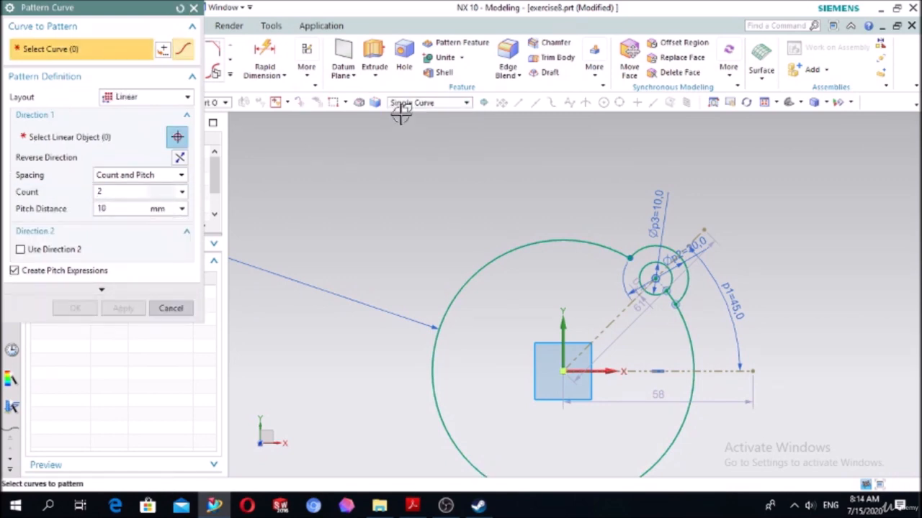
click(651, 262)
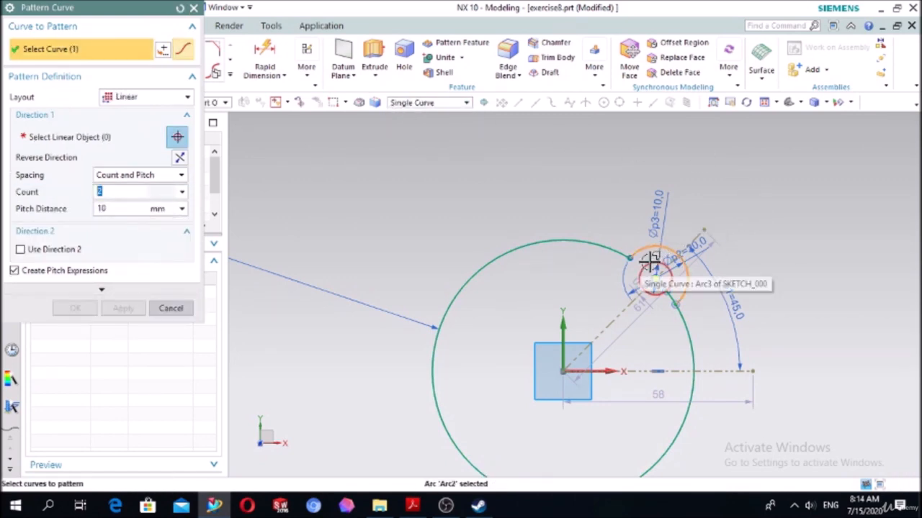
click(650, 261)
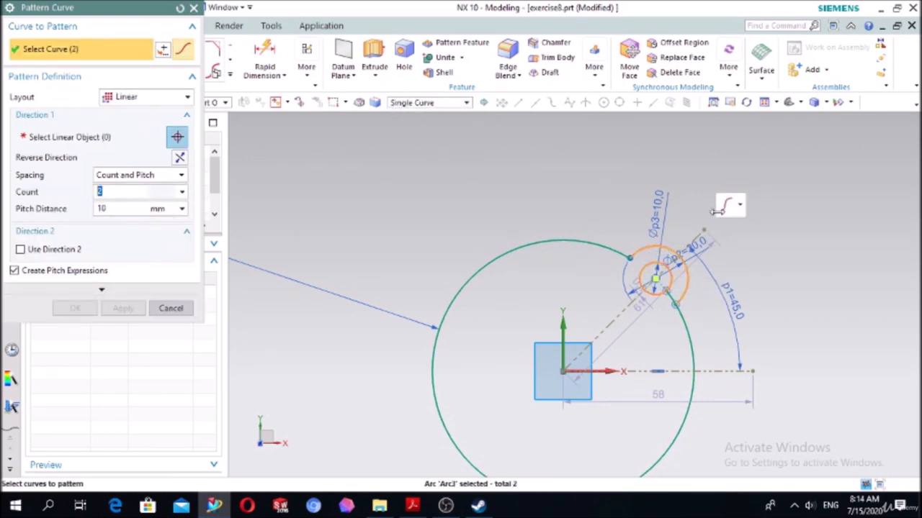
- Pattern the selected arc and circle circularly about the 80 mm circle's center with a count of 4 and a 90° pitch angle
click(120, 99)
click(116, 125)
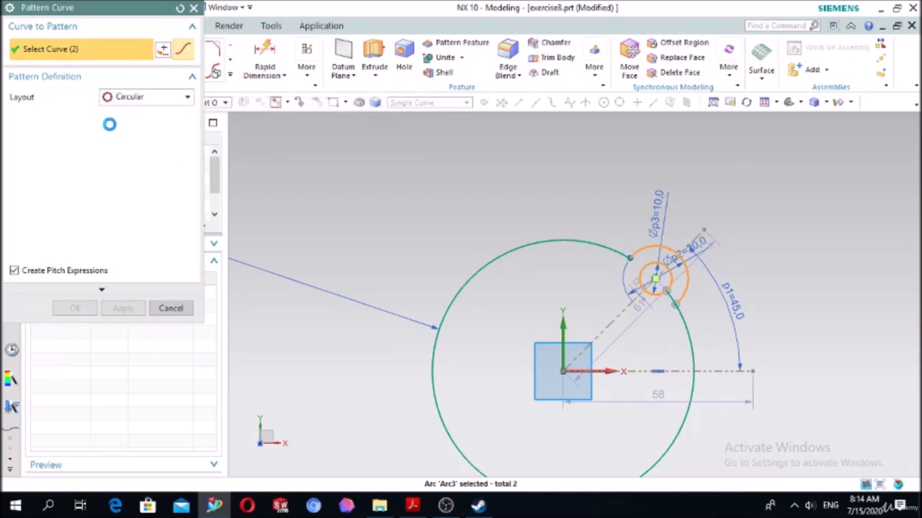
click(62, 137)
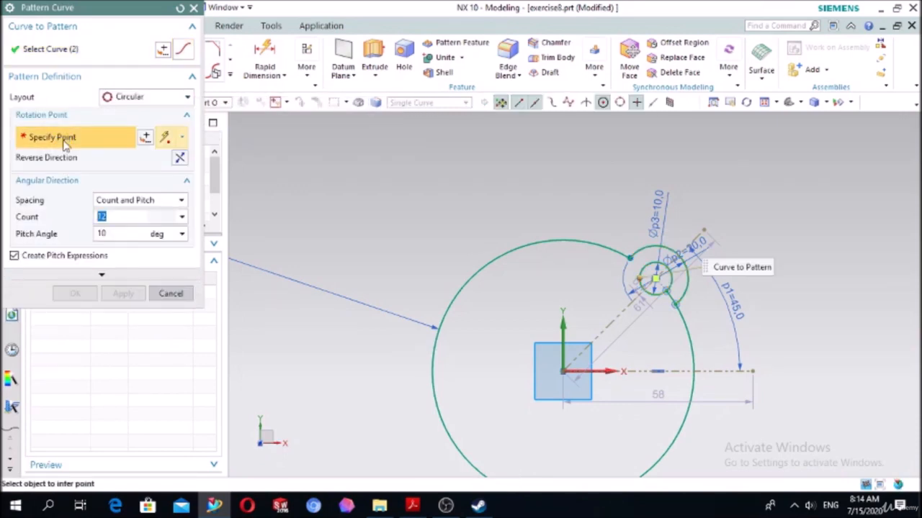
click(561, 373)
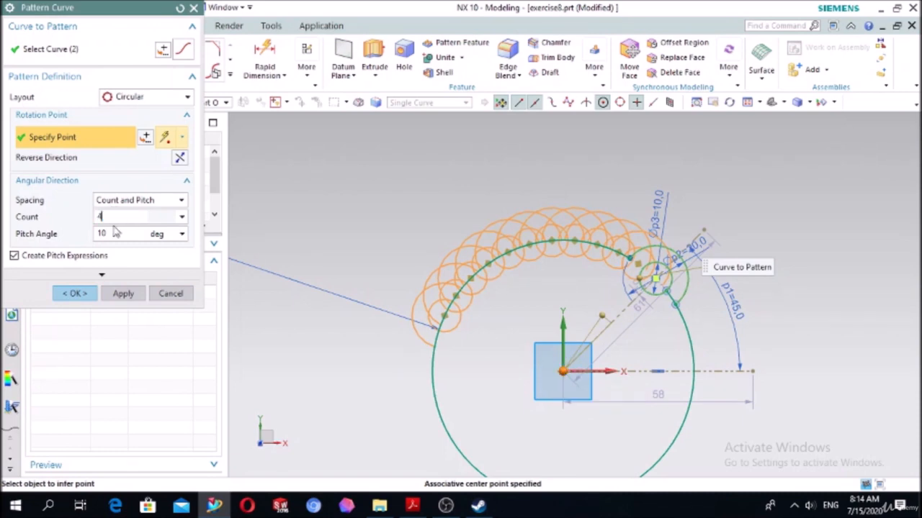
click(114, 233)
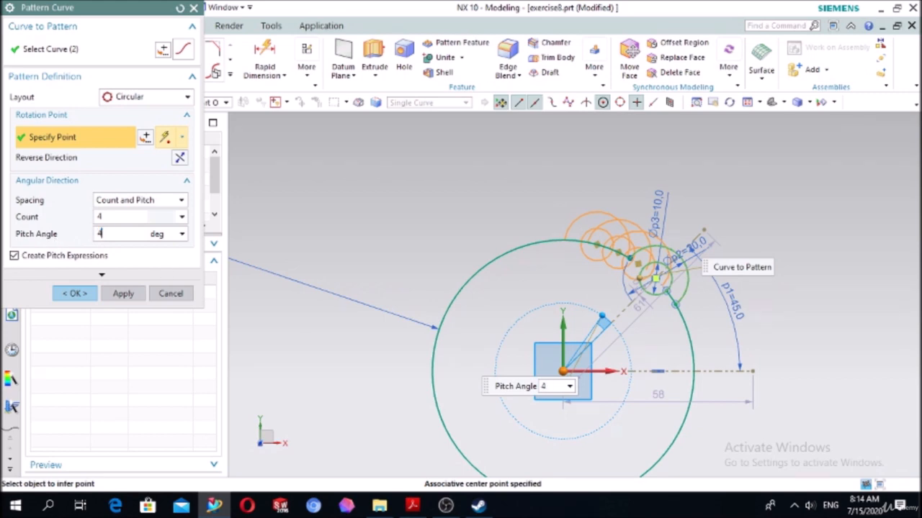
key(Return)
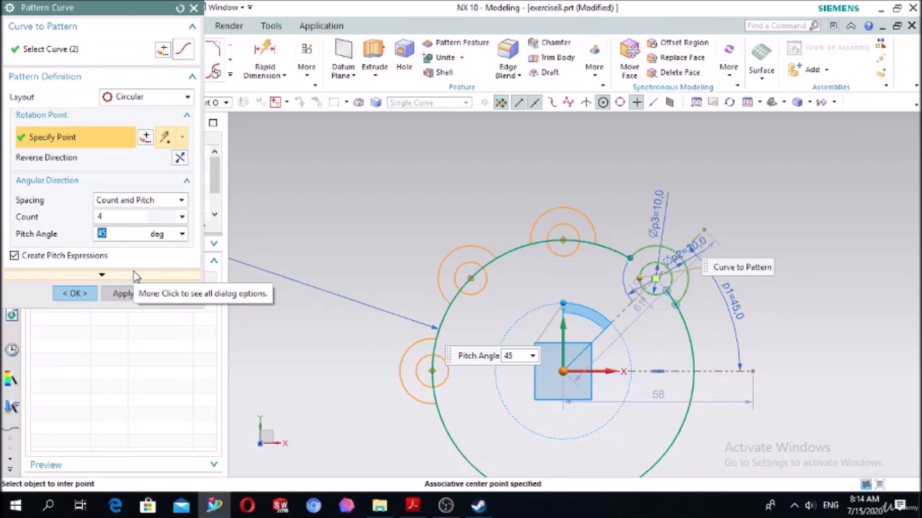
key(Return)
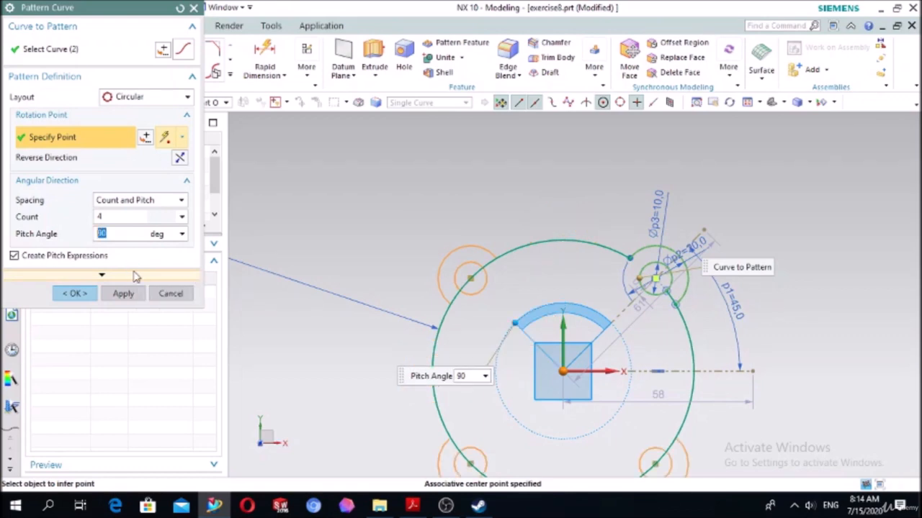
scroll(638, 212, down, 2)
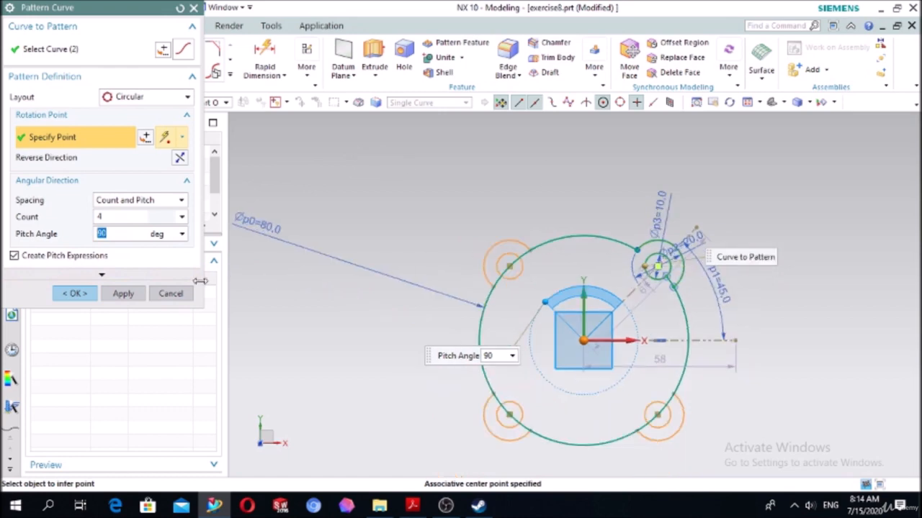
click(77, 294)
- Trim away the 80 mm circle segments that run through the upper-left lobe and its hole
scroll(566, 224, up, 3)
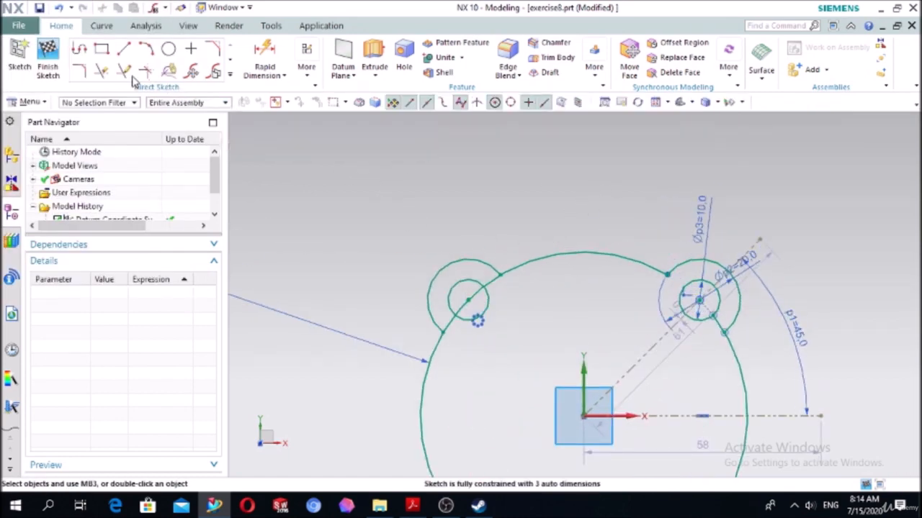
click(101, 71)
scroll(492, 281, up, 3)
click(499, 301)
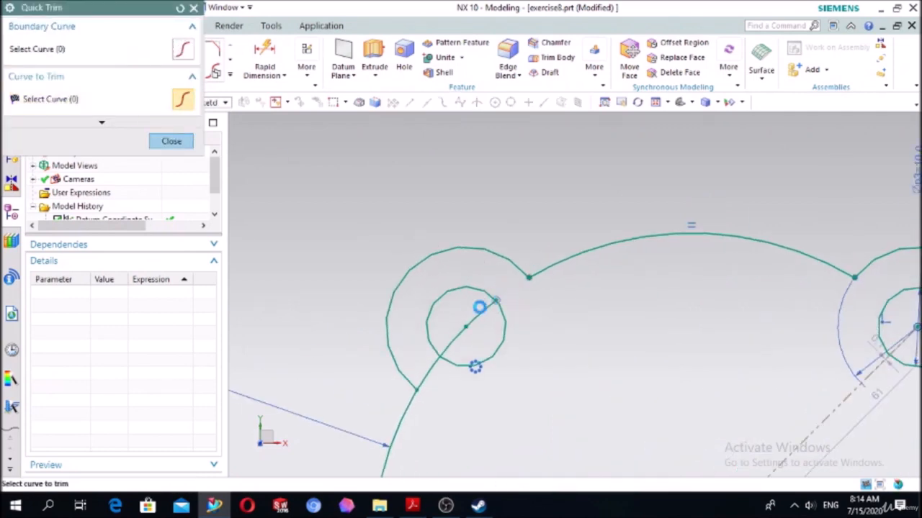
click(435, 372)
scroll(598, 316, down, 3)
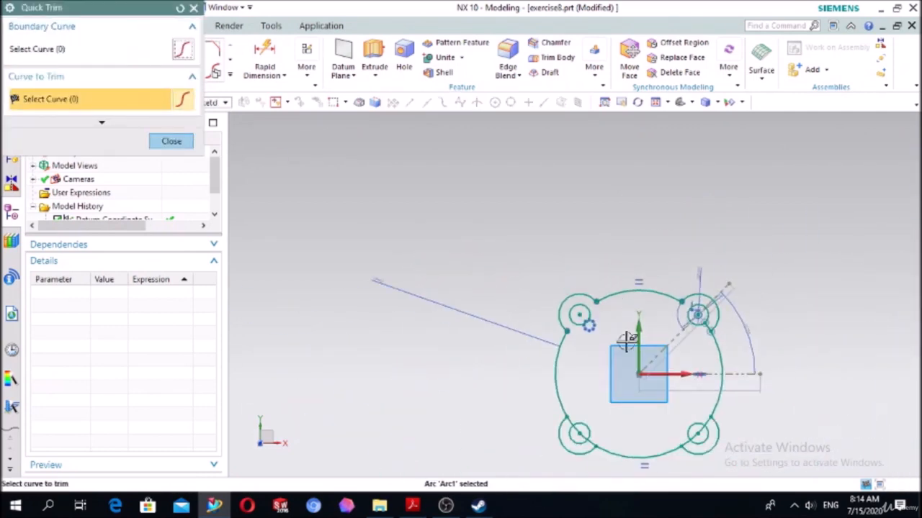
- Trim away the 80 mm circle segments that cross the lower-left lobe and its hole
scroll(603, 432, up, 3)
click(498, 416)
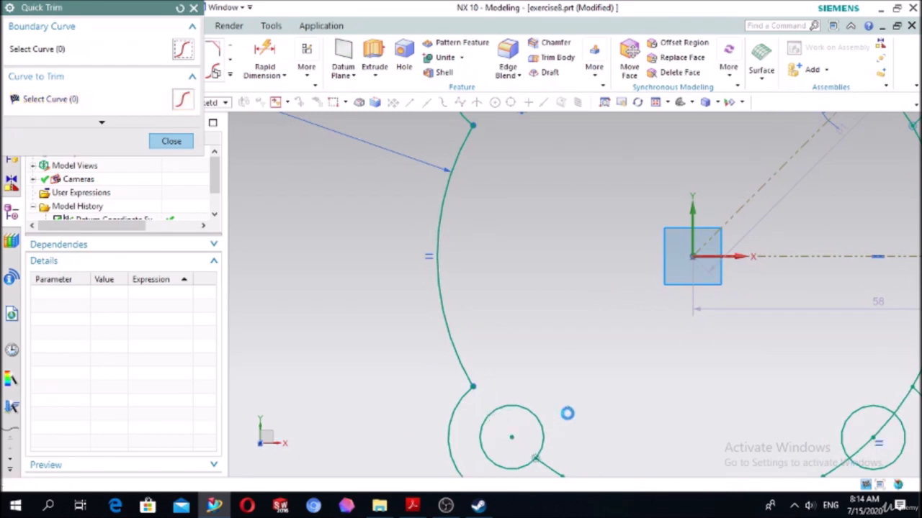
scroll(568, 413, down, 3)
scroll(592, 429, up, 3)
click(578, 430)
scroll(592, 363, down, 3)
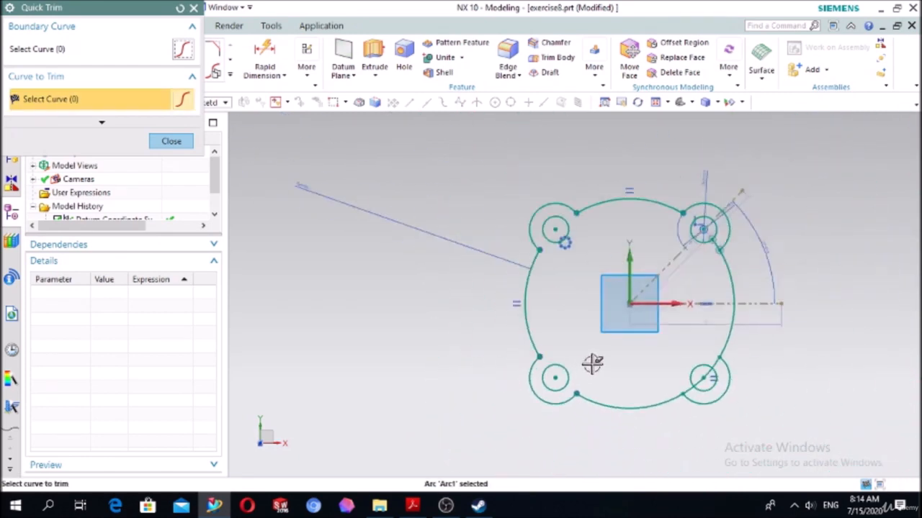
- Trim away the 80 mm circle segments inside the lower-right lobe and its hole, and finish trimming
scroll(689, 381, up, 3)
click(687, 404)
click(731, 371)
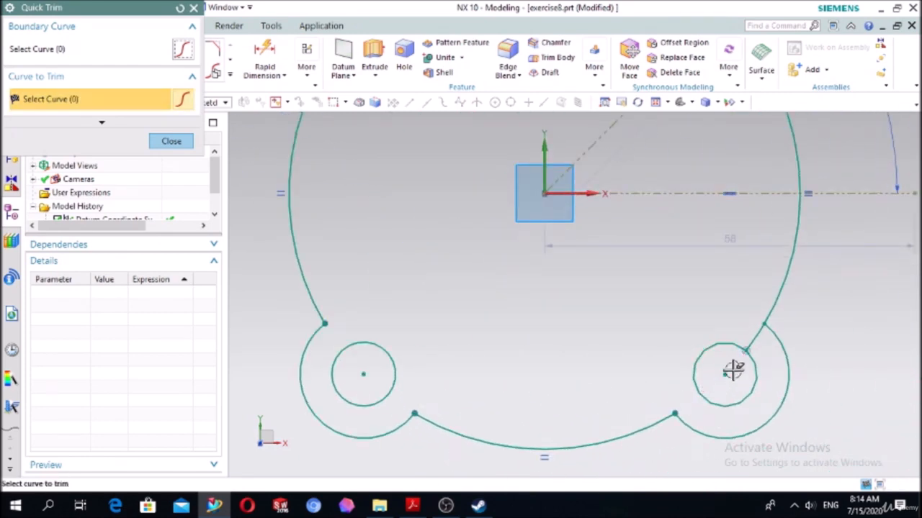
click(756, 330)
click(173, 142)
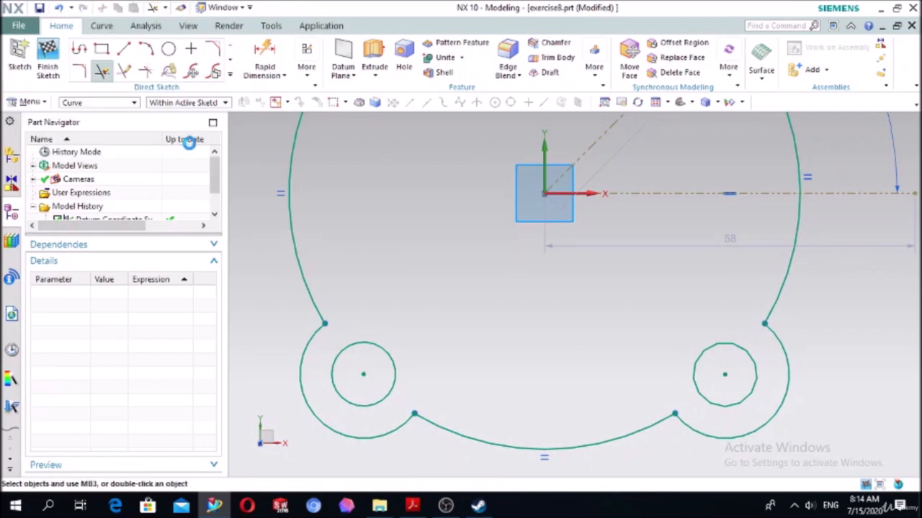
- Extrude the flange profile with its four holes from 0 to 10 mm
scroll(500, 200, down, 3)
scroll(727, 261, down, 3)
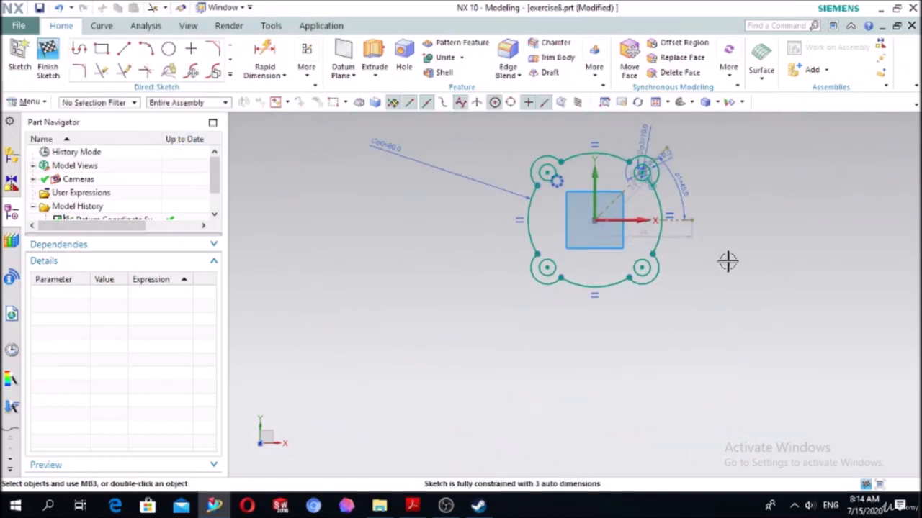
click(374, 58)
scroll(653, 137, up, 3)
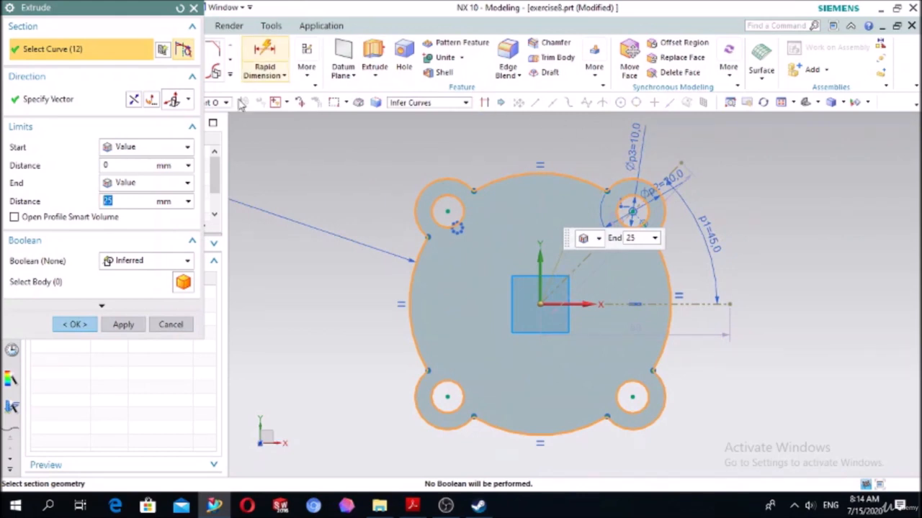
text(1)
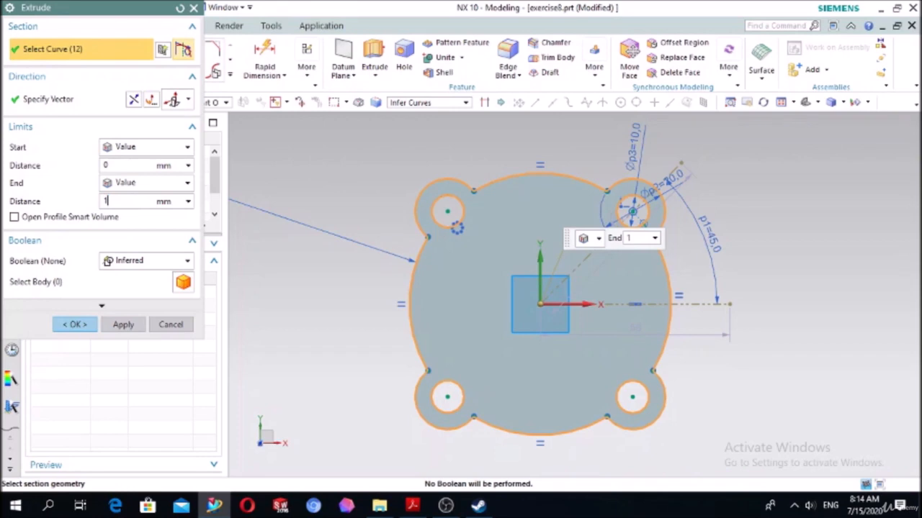
text(0)
key(Return)
click(76, 324)
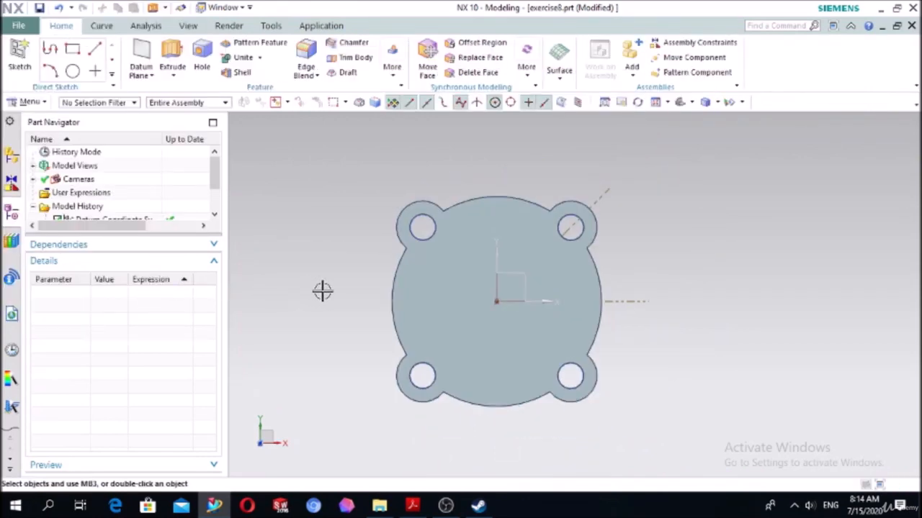
- Create a new sketch on the top face of the flange base
middle_drag(321, 290, 309, 237)
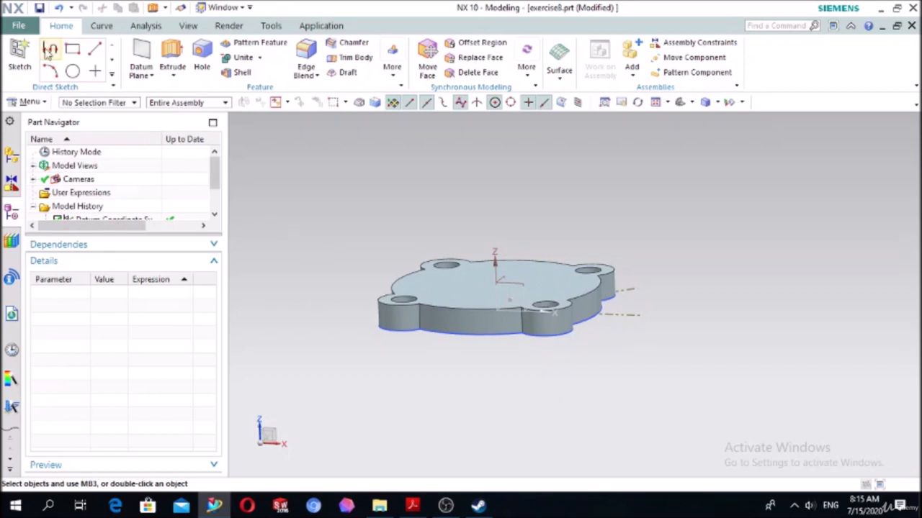
click(20, 54)
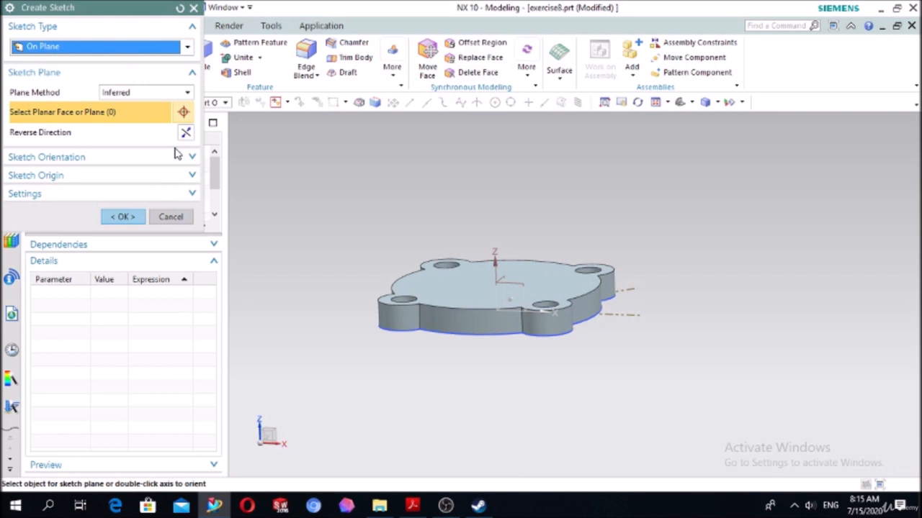
click(445, 304)
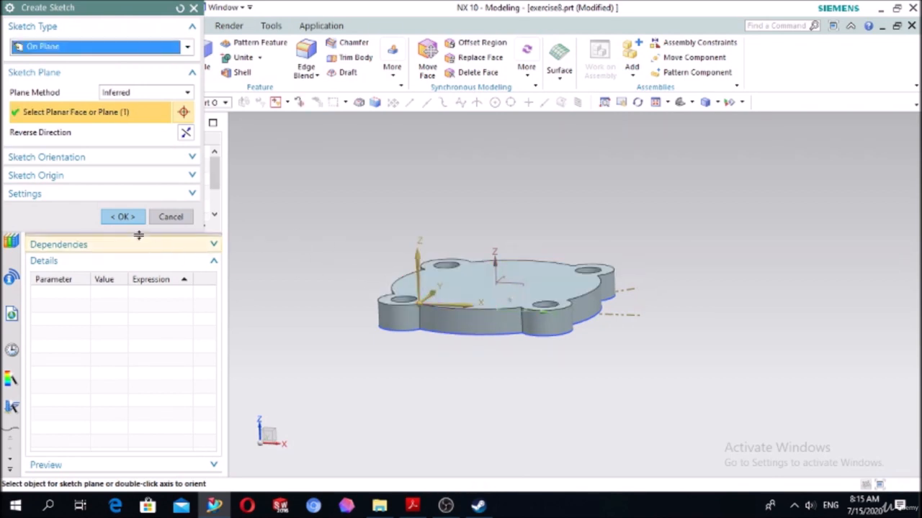
click(122, 217)
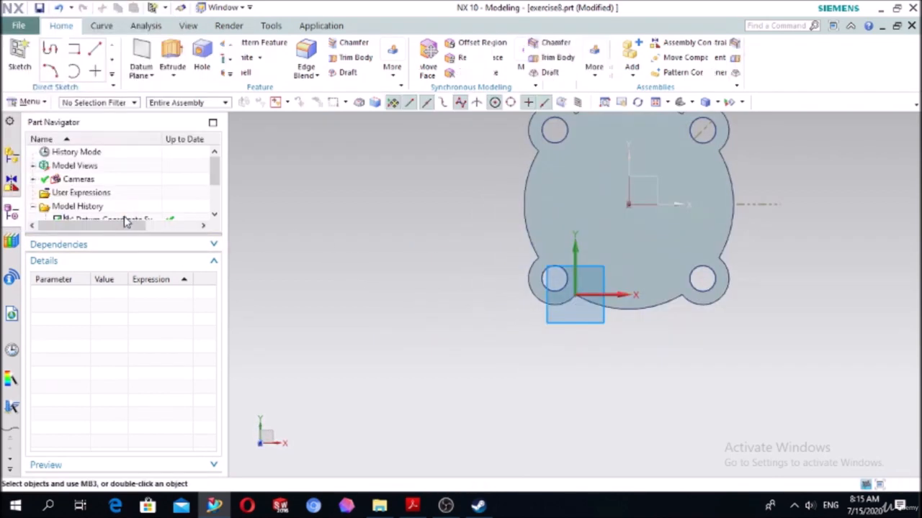
- Draw a 60 mm diameter circle centered on the flange's origin
click(169, 48)
scroll(720, 216, down, 3)
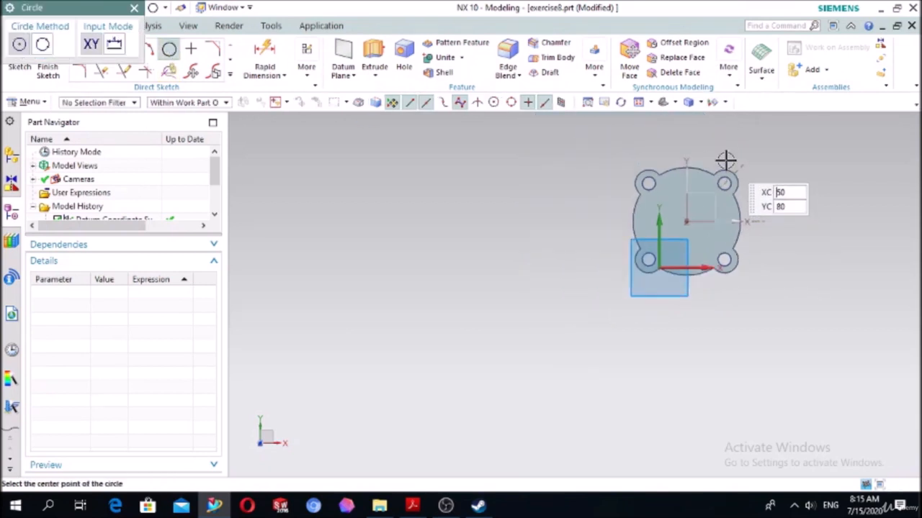
scroll(725, 160, up, 3)
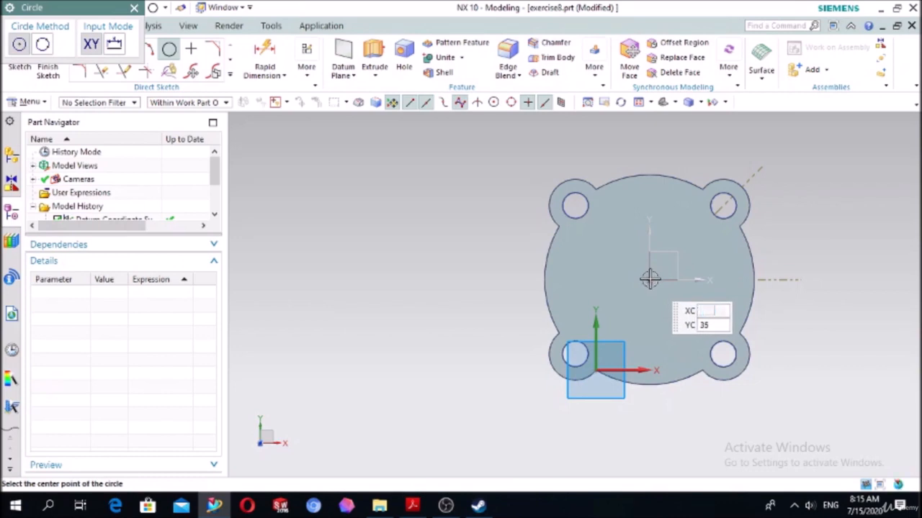
click(649, 279)
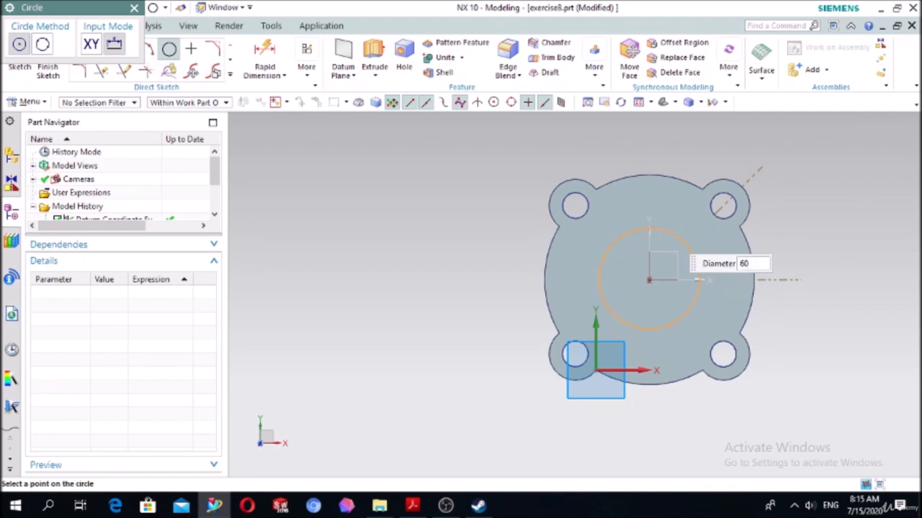
key(Return)
key(Escape)
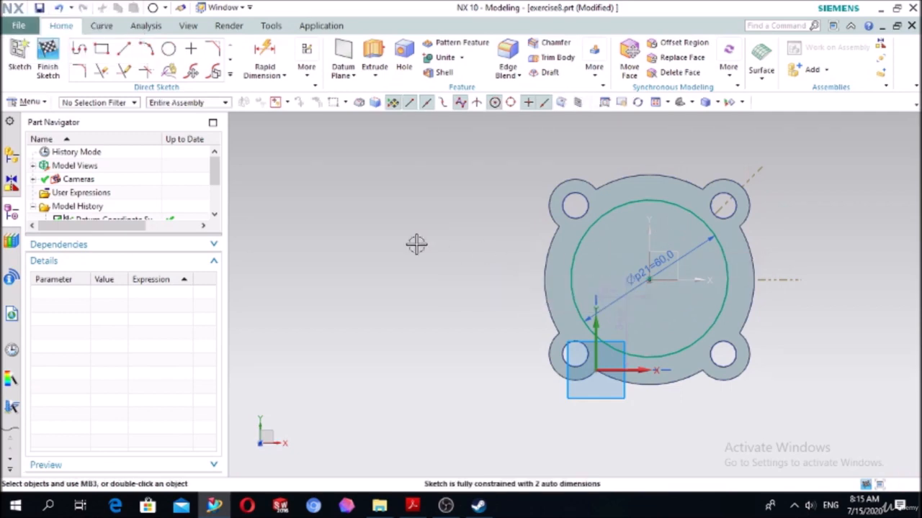
- Extrude the 60 mm circle from 0 to 30 mm and unite it with the flange base
click(374, 57)
middle_drag(468, 295, 266, 245)
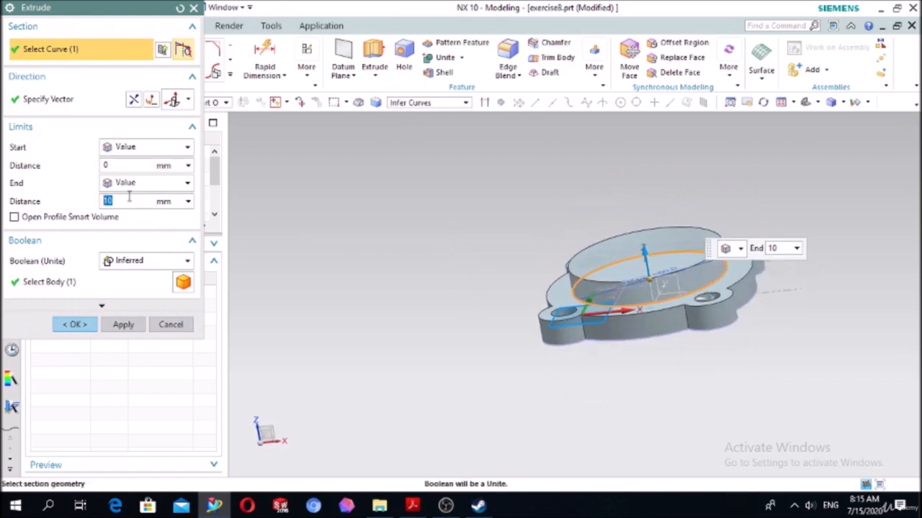
click(148, 264)
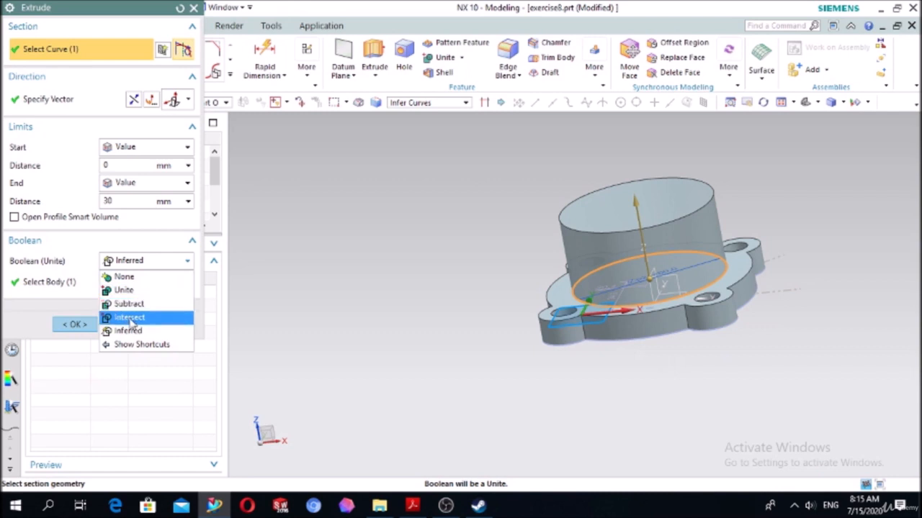
click(118, 290)
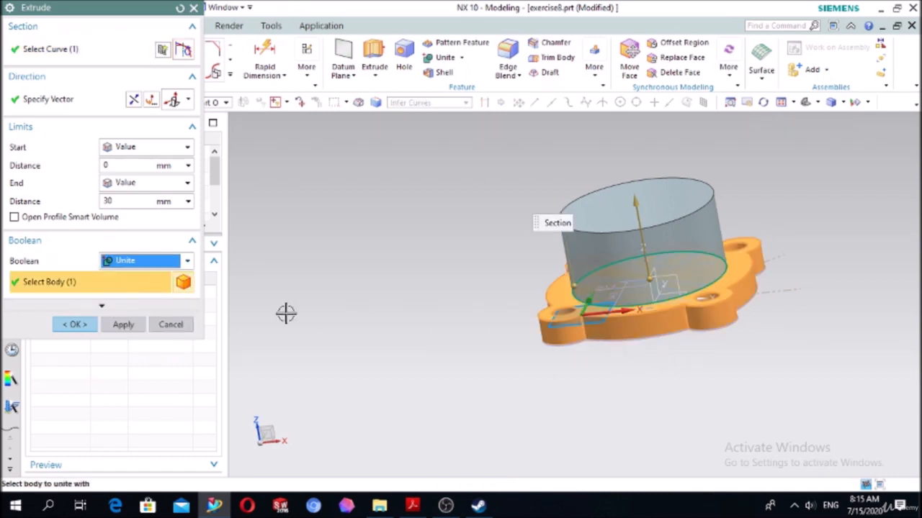
click(75, 325)
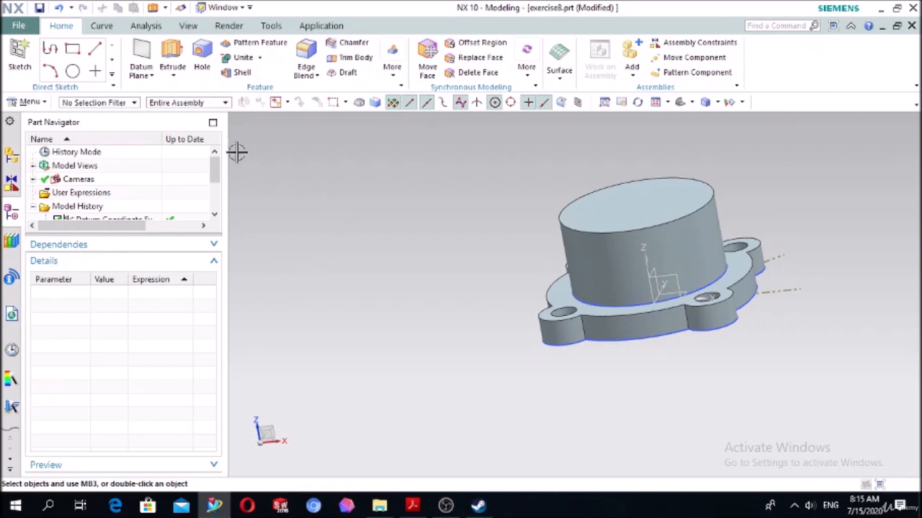
- Create a new sketch on the top face of the cylindrical boss
click(18, 56)
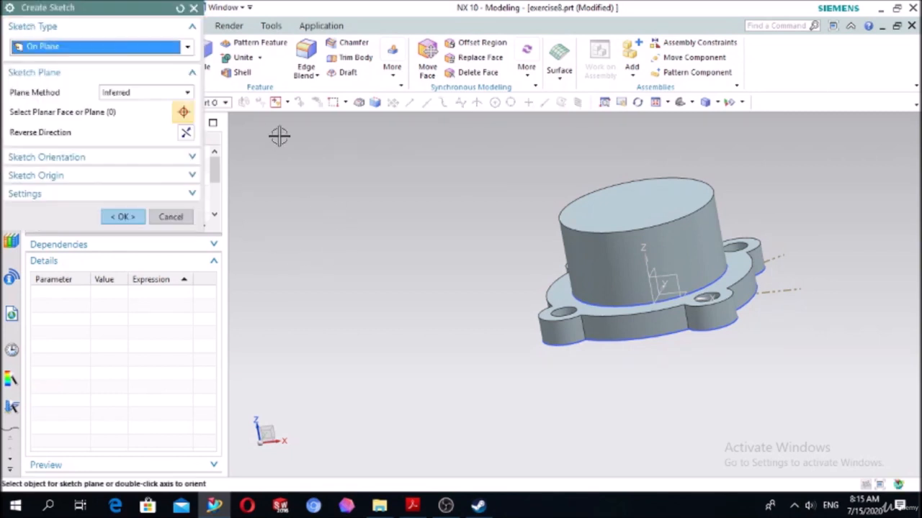
click(584, 212)
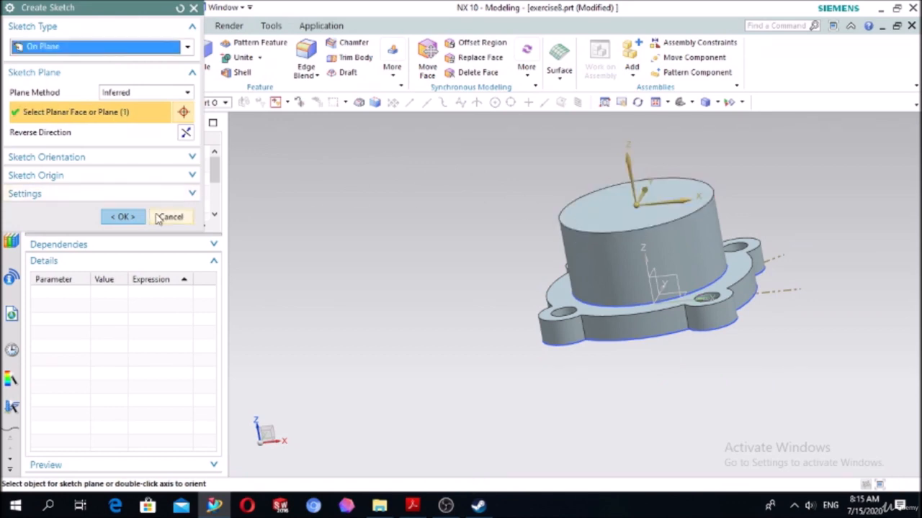
click(123, 217)
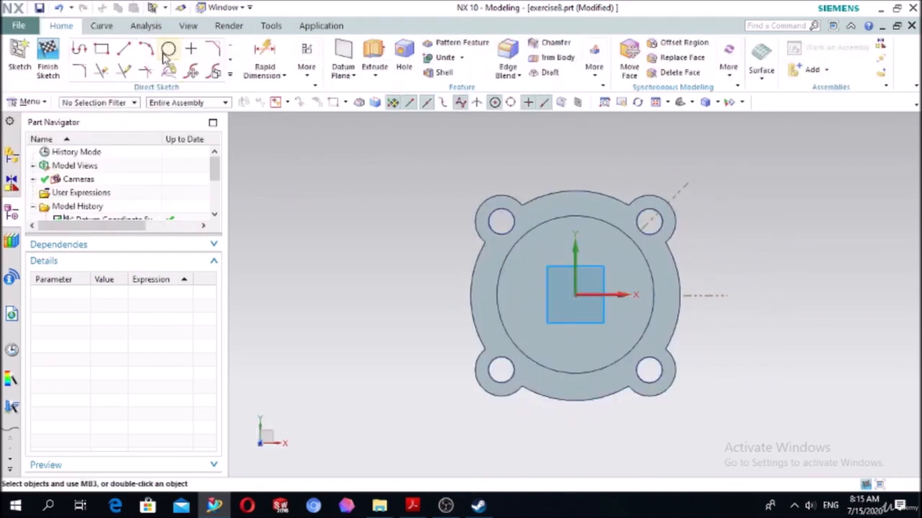
- Draw two concentric circles at the sketch origin, about 42 mm and 26 mm in diameter
click(166, 51)
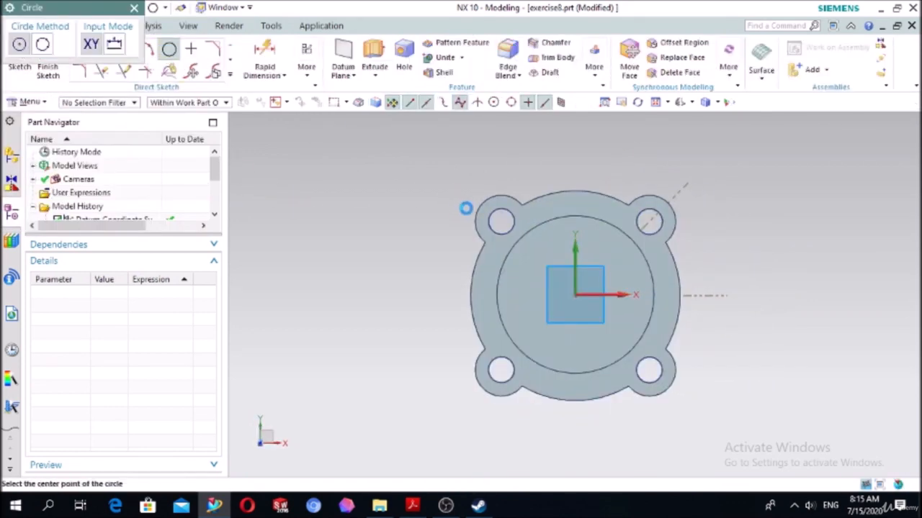
click(576, 295)
click(599, 246)
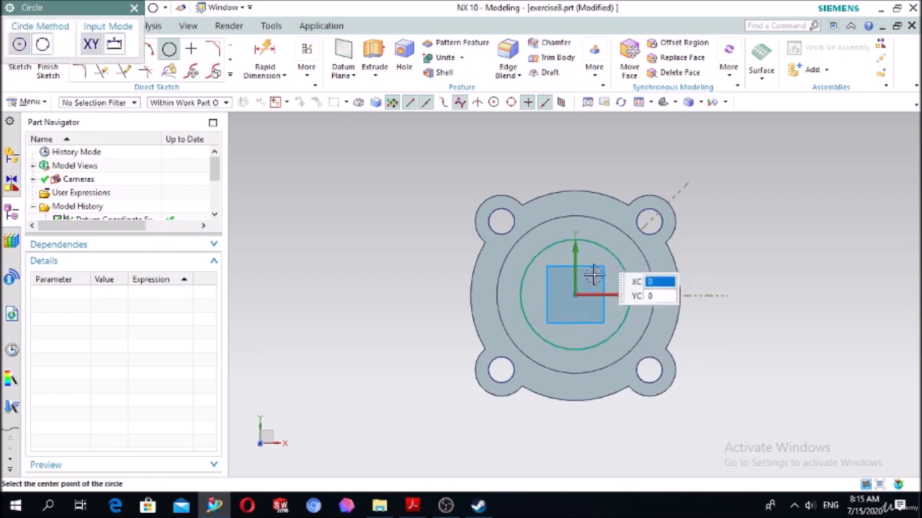
click(576, 296)
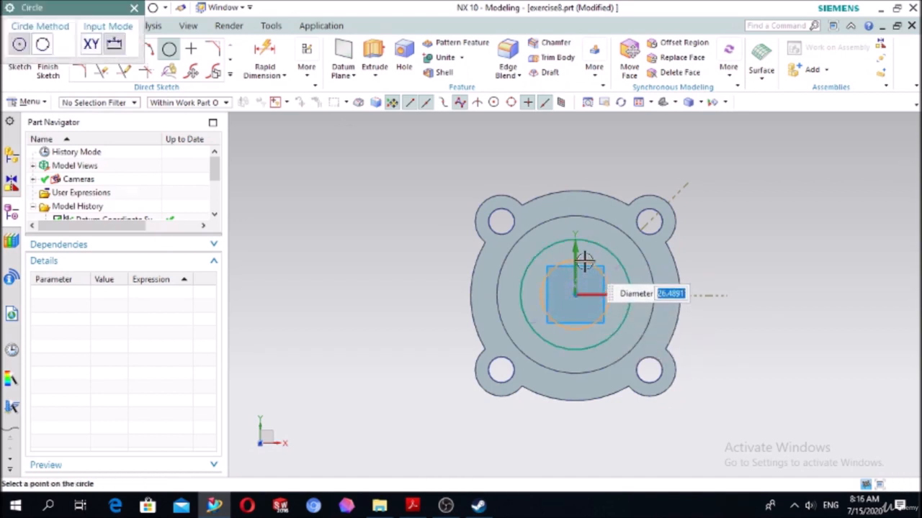
click(584, 263)
key(Escape)
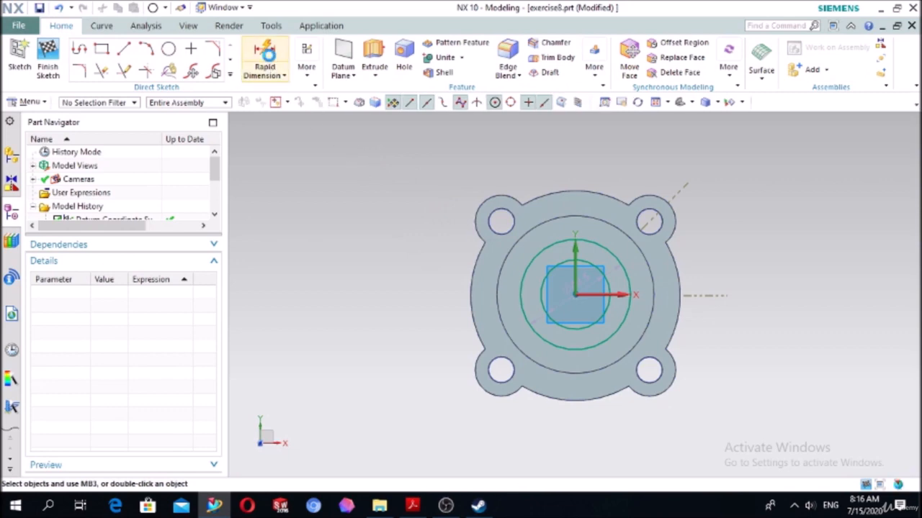
- Dimension the outer circle's diameter and set it to 50 mm
click(266, 56)
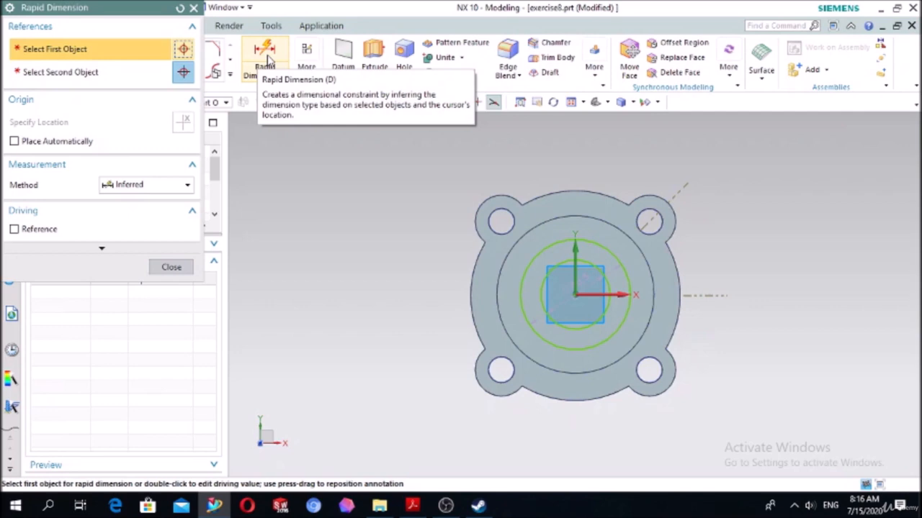
click(541, 255)
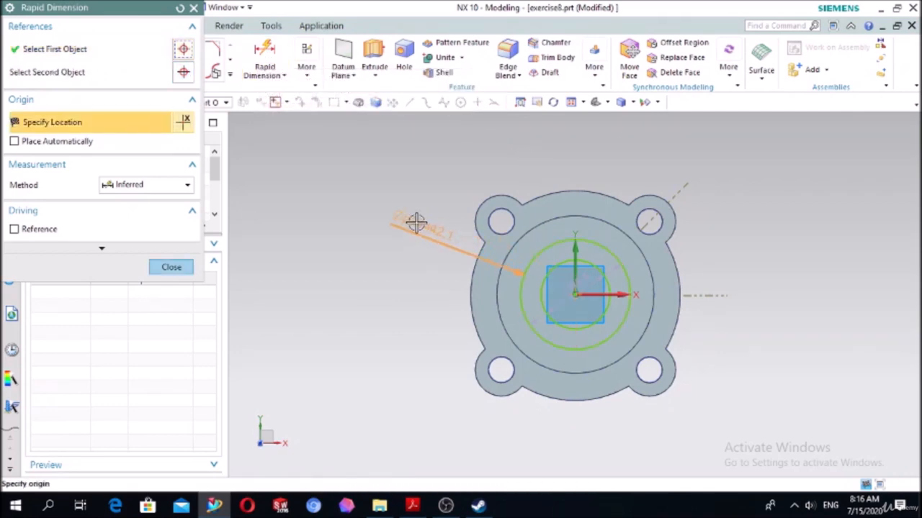
click(415, 223)
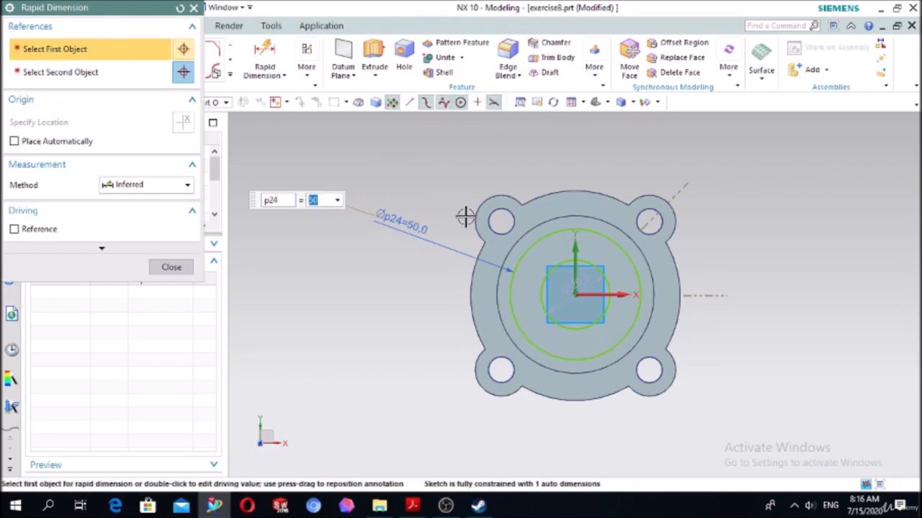
key(Return)
- Add a diameter dimension to the inner circle, placed outside the flange
click(545, 295)
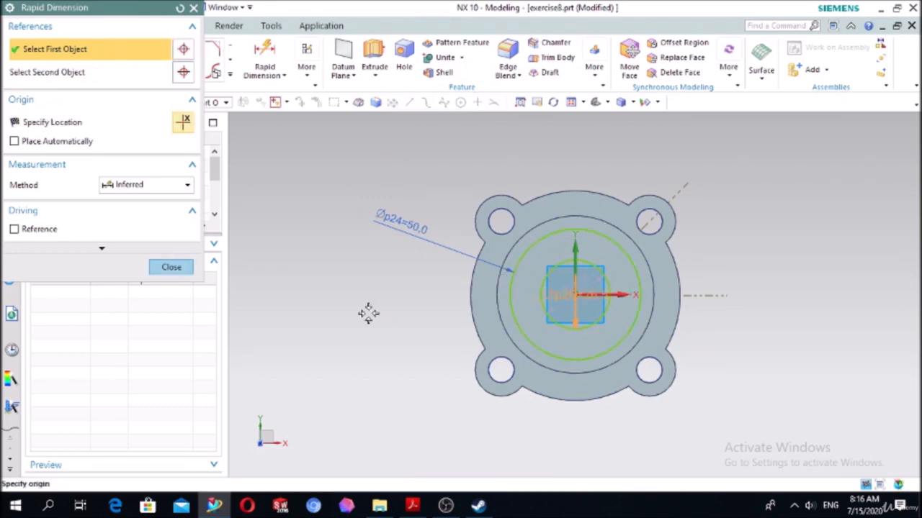
click(342, 316)
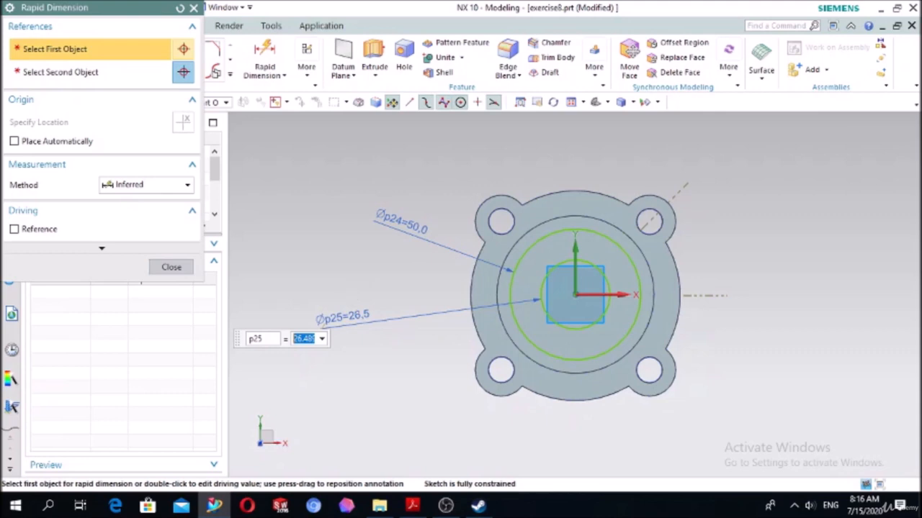
- Set the inner circle's diameter to 30 mm
key(Return)
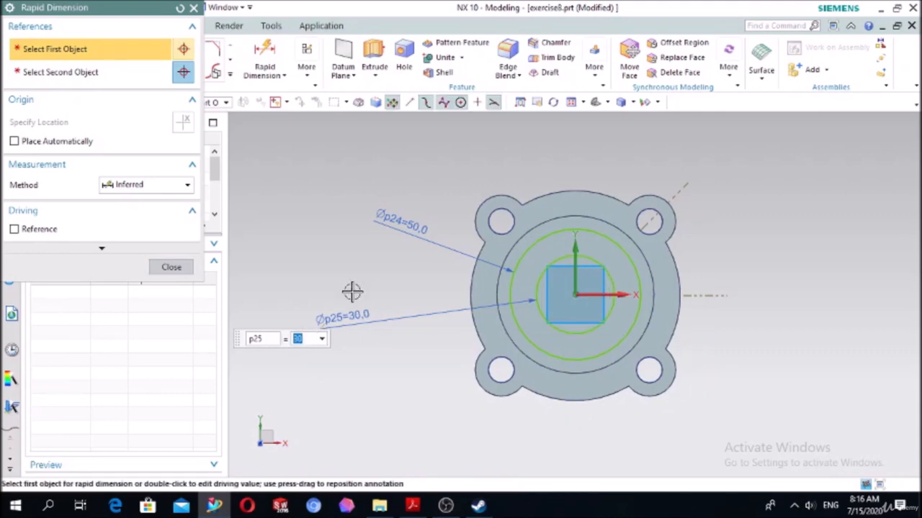
click(170, 268)
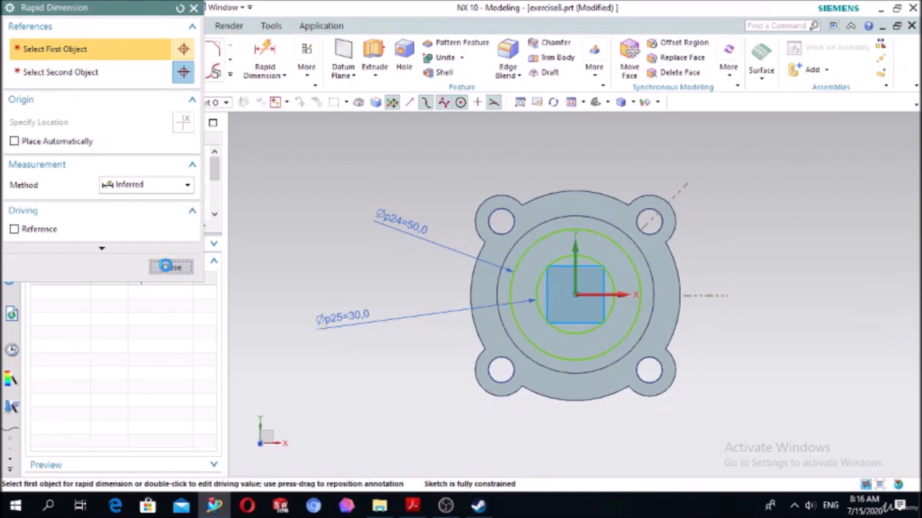
- Extrude the two concentric circles 15 mm down into the boss as a Subtract, cutting a ring-shaped groove around a central post
click(375, 58)
middle_drag(327, 235, 315, 189)
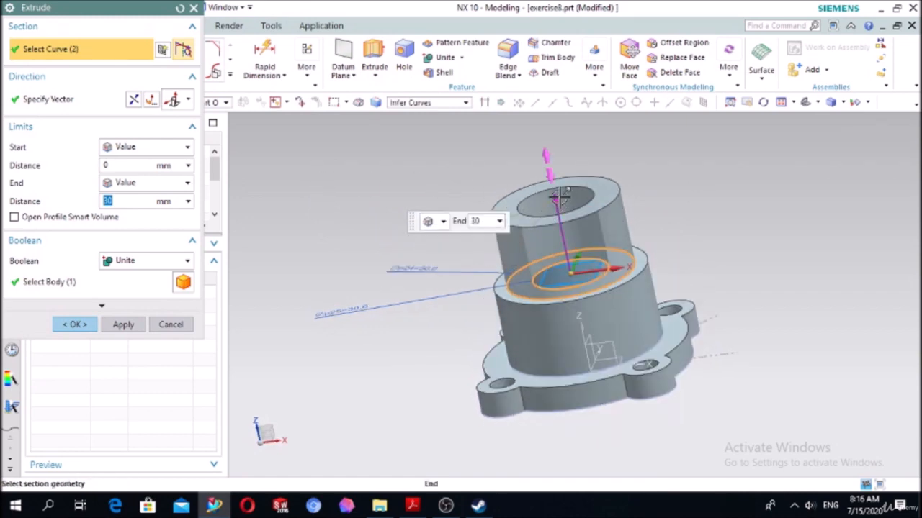
double_click(559, 196)
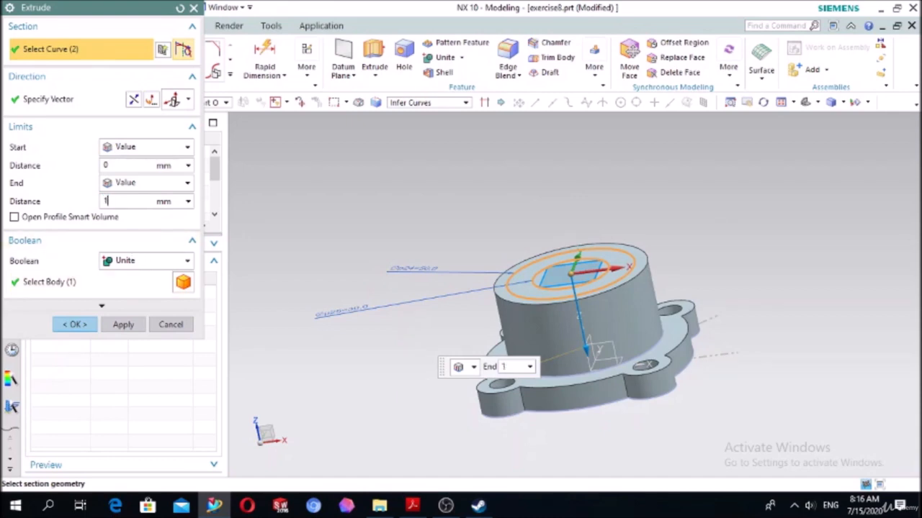
text(5)
click(126, 260)
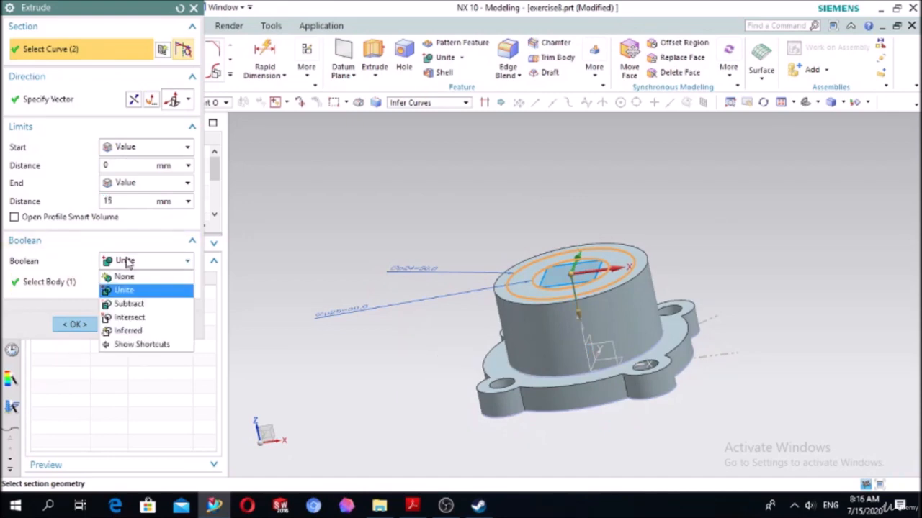
click(129, 303)
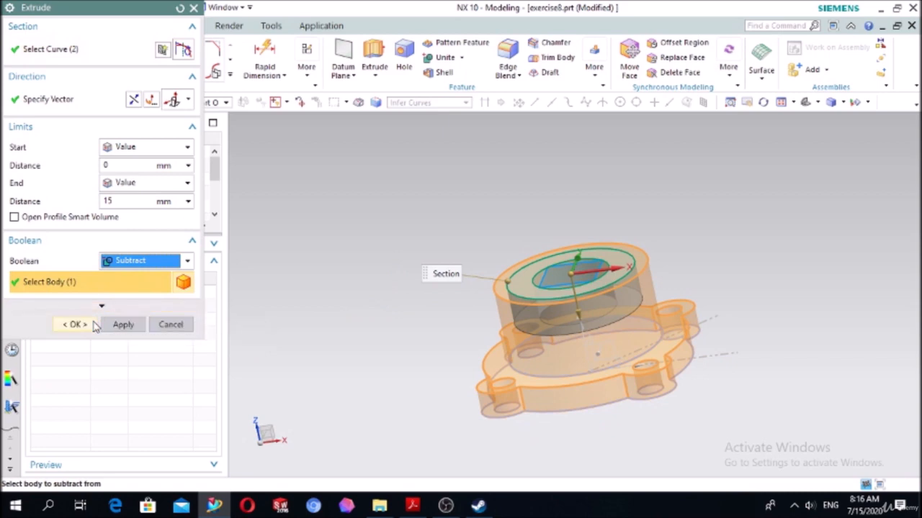
click(94, 326)
middle_drag(289, 241, 327, 260)
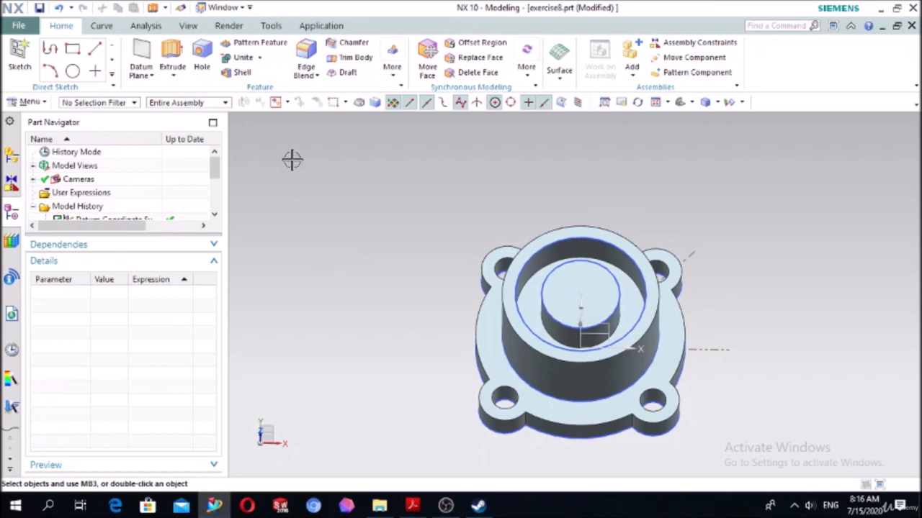
- Create a sketch on the central post's top face and draw a circle about 21 mm in diameter at its origin
click(24, 57)
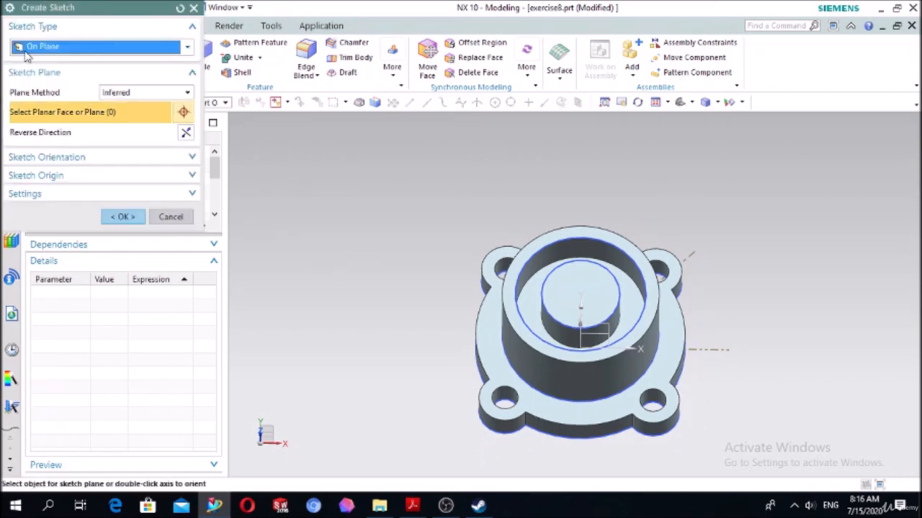
click(570, 311)
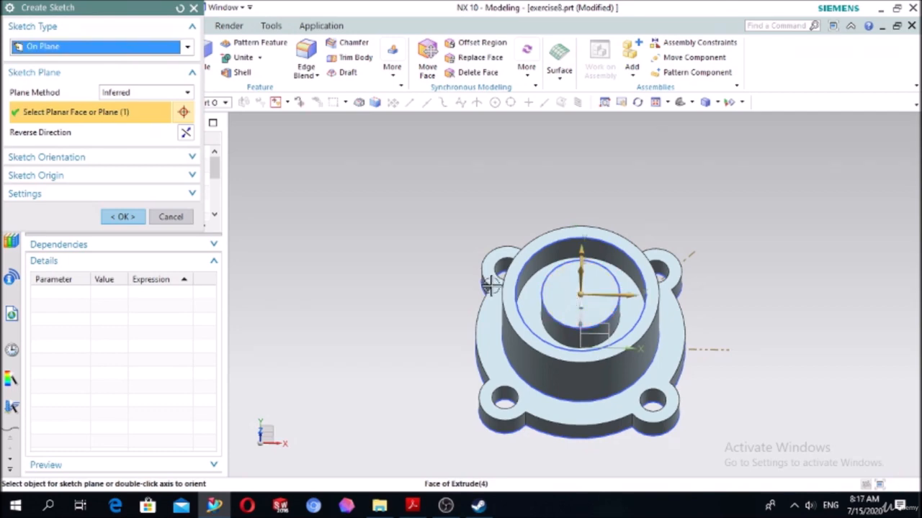
click(126, 219)
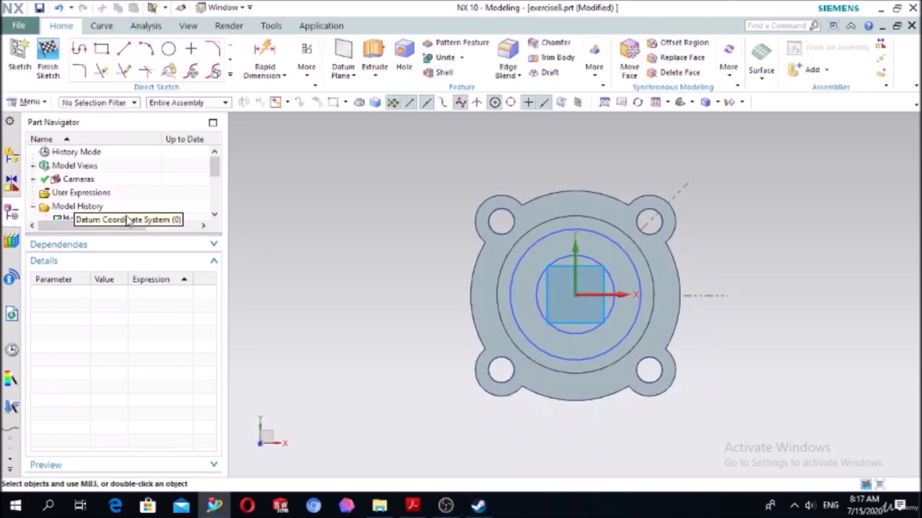
click(169, 50)
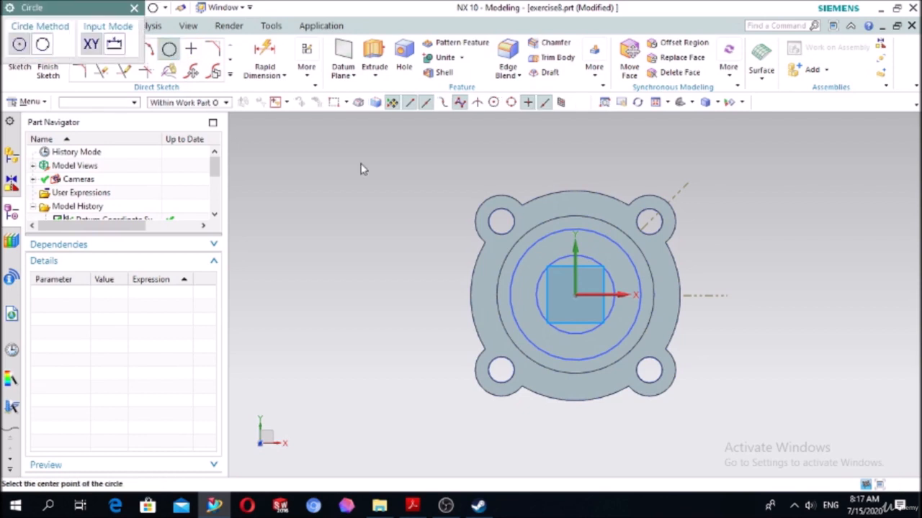
click(576, 296)
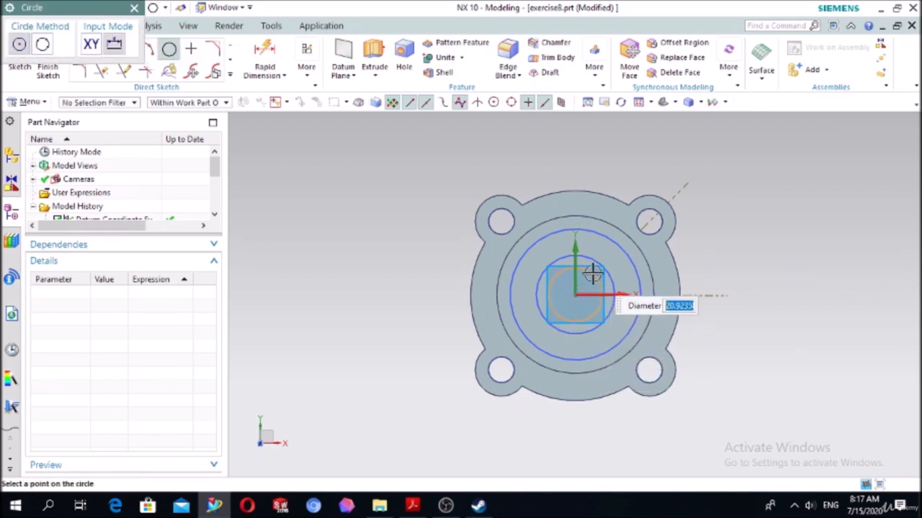
click(593, 270)
- Add a diameter dimension to the new circle and set it to 20 mm
click(259, 54)
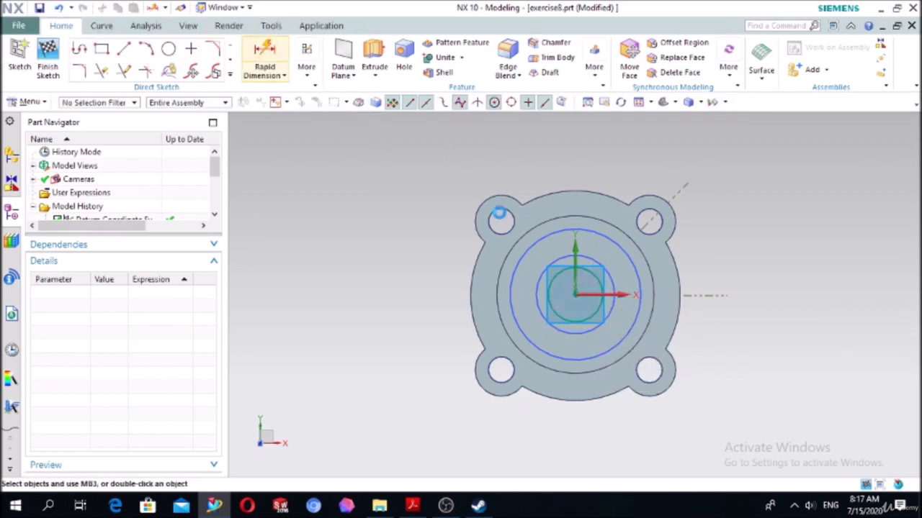
click(557, 281)
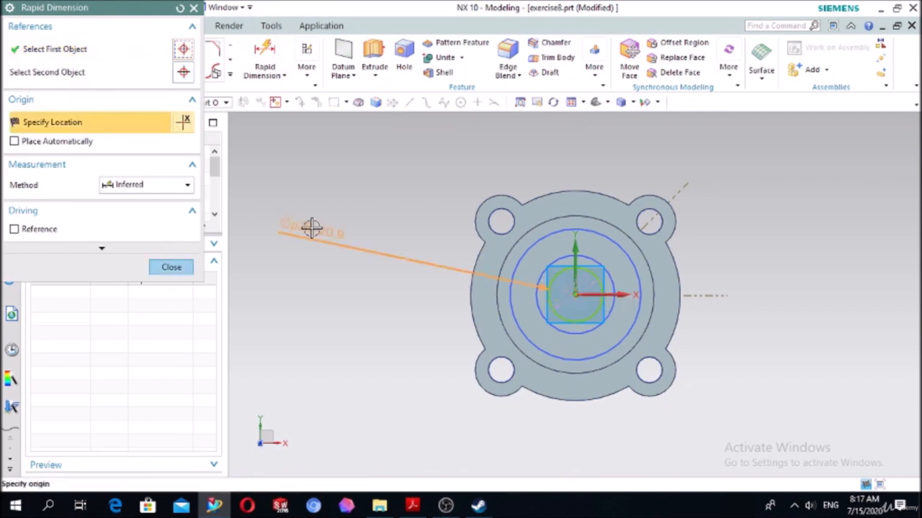
click(356, 195)
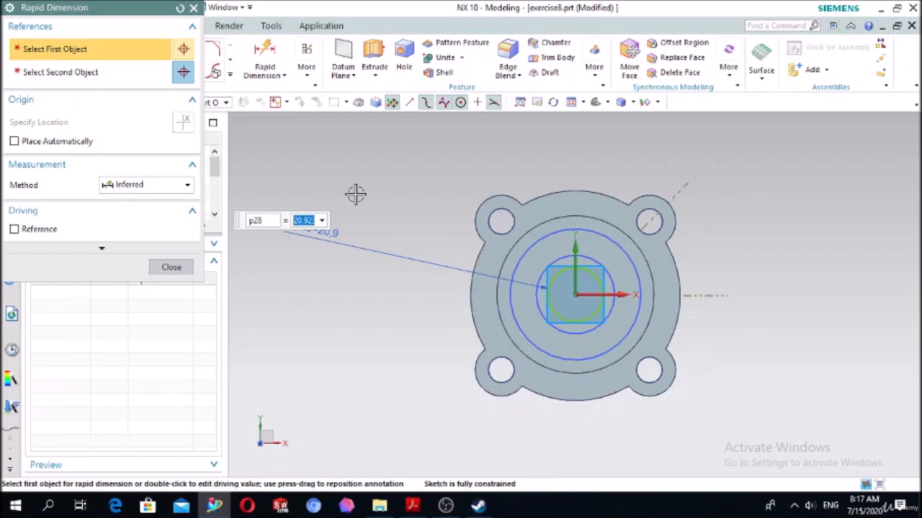
key(Return)
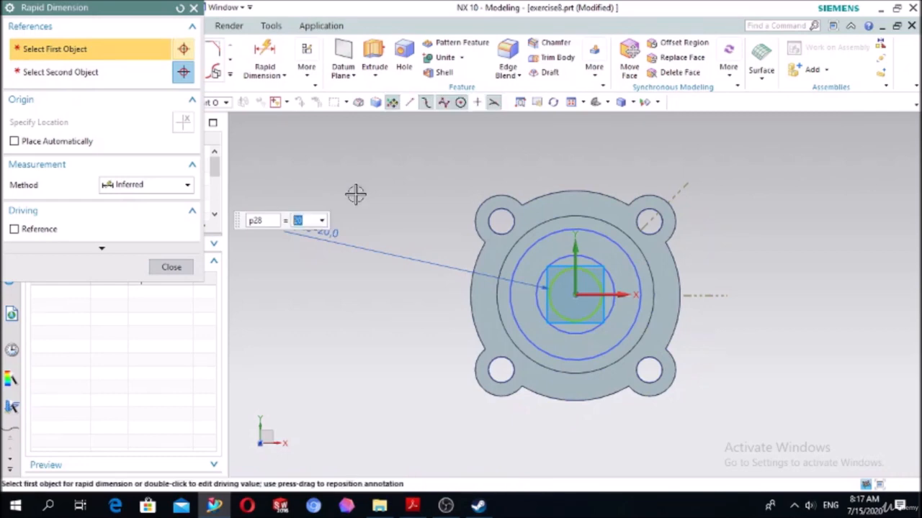
click(160, 272)
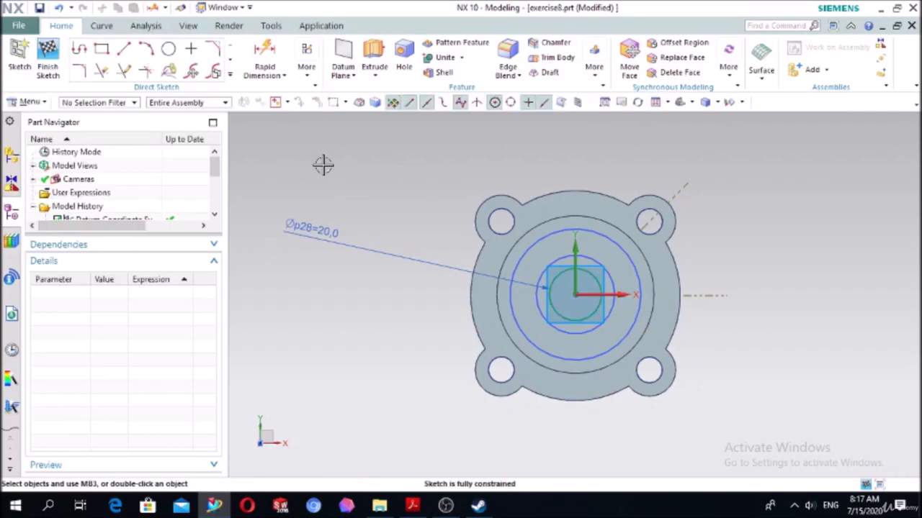
- Extrude the 20 mm circle downward as a Subtract, with its end set Until Selected at the flange's bottom face
click(384, 77)
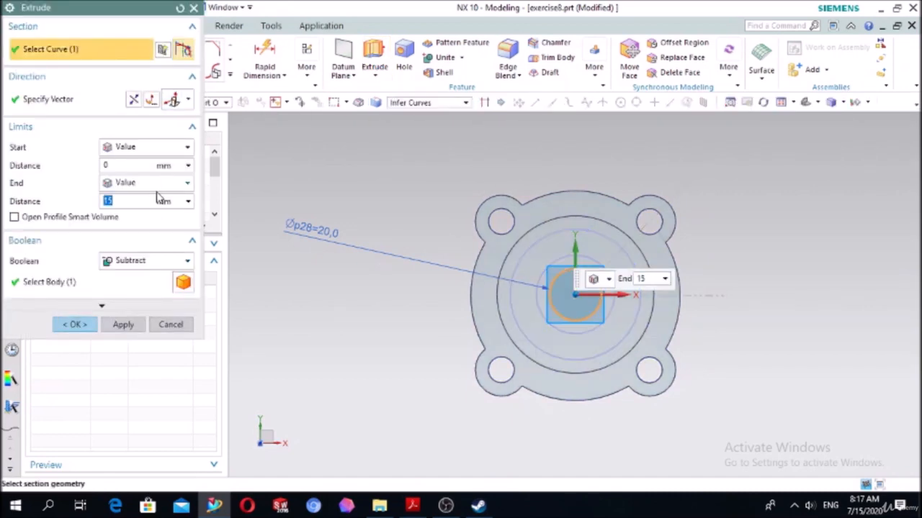
middle_drag(358, 333, 329, 292)
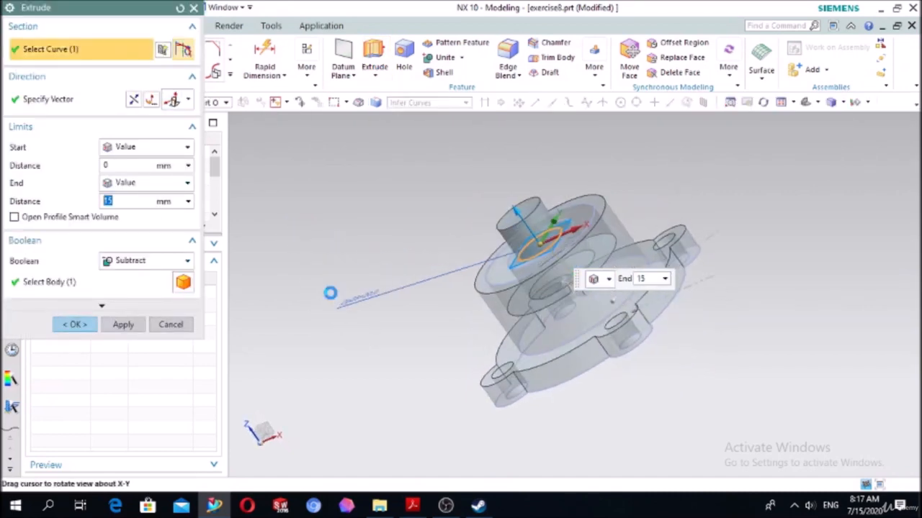
double_click(520, 213)
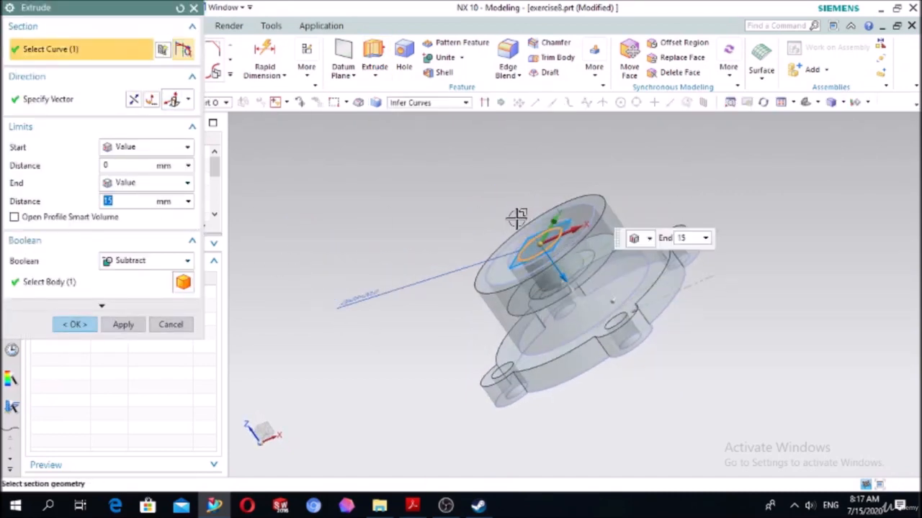
click(146, 186)
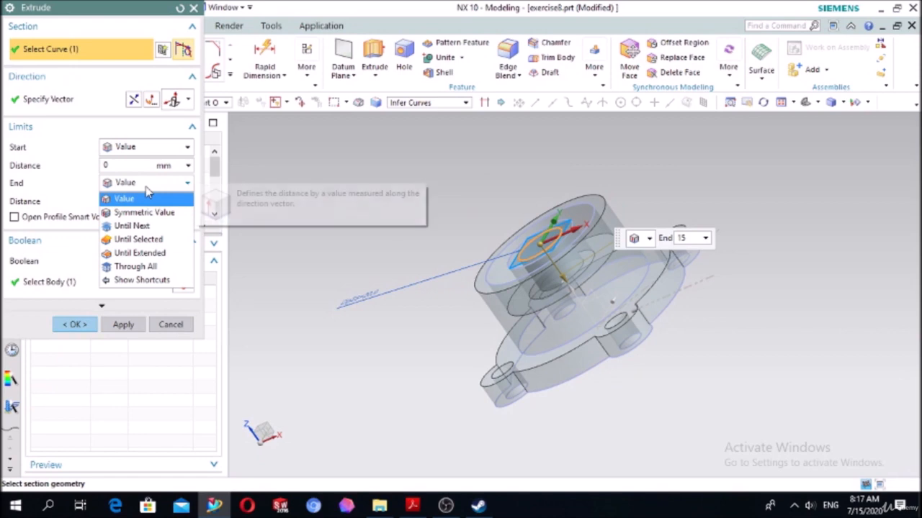
click(141, 239)
middle_drag(391, 374, 556, 330)
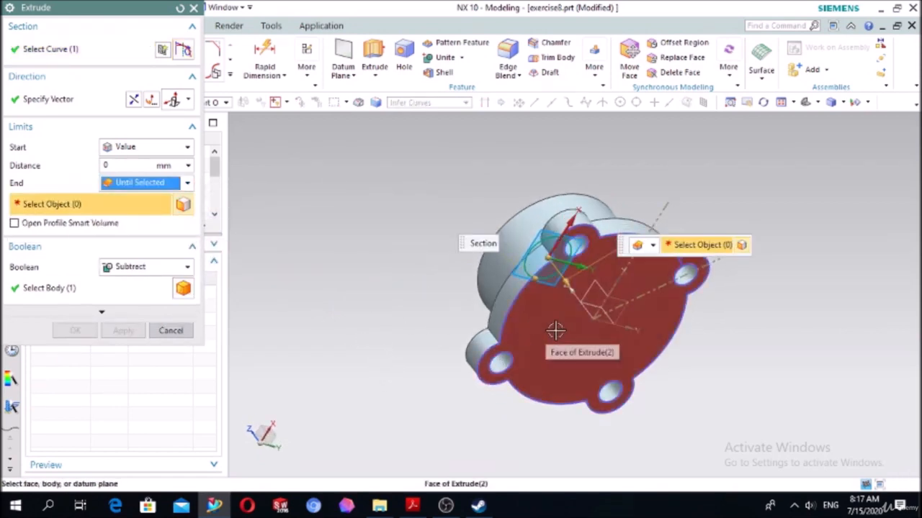
click(554, 322)
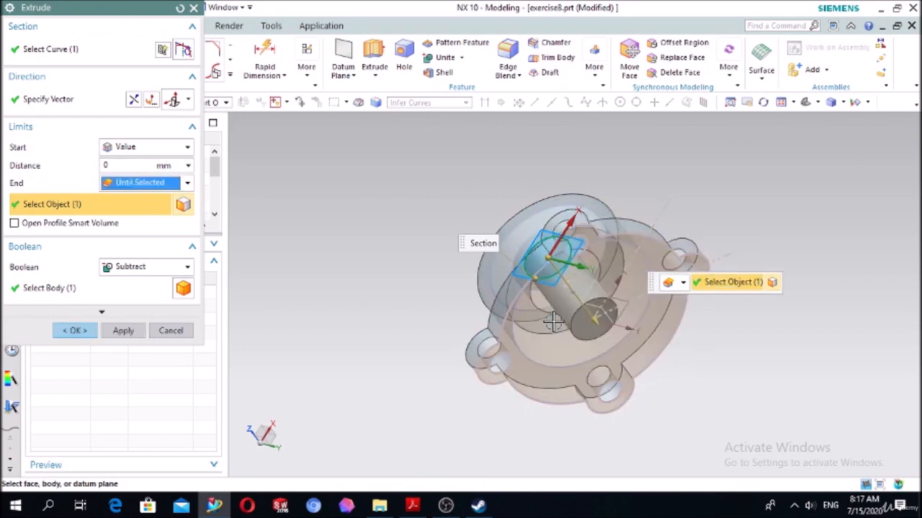
click(75, 330)
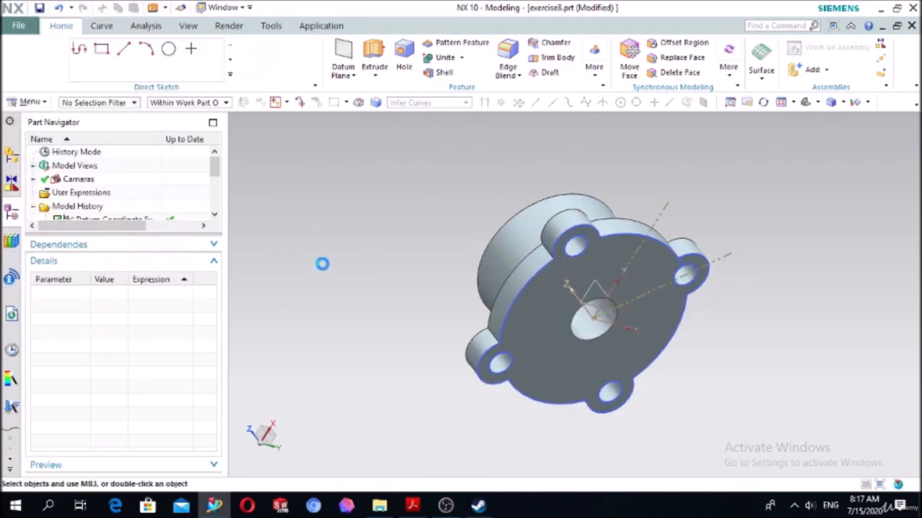
middle_drag(321, 261, 461, 270)
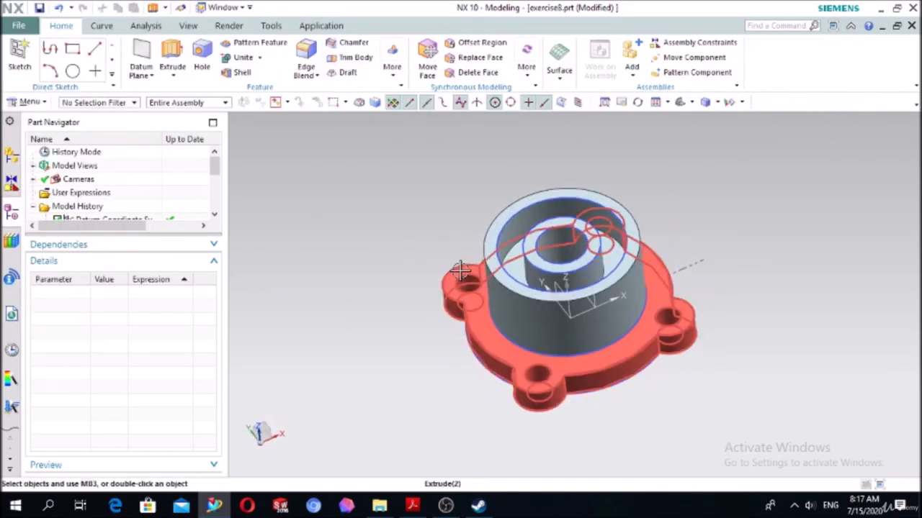
- Create a sketch on the floor of the ring-shaped groove and start the Circle command
click(19, 54)
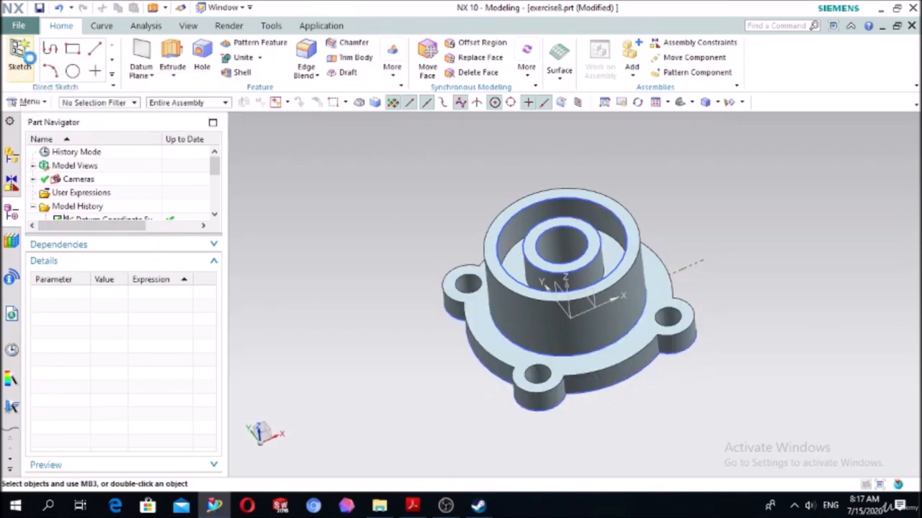
click(519, 249)
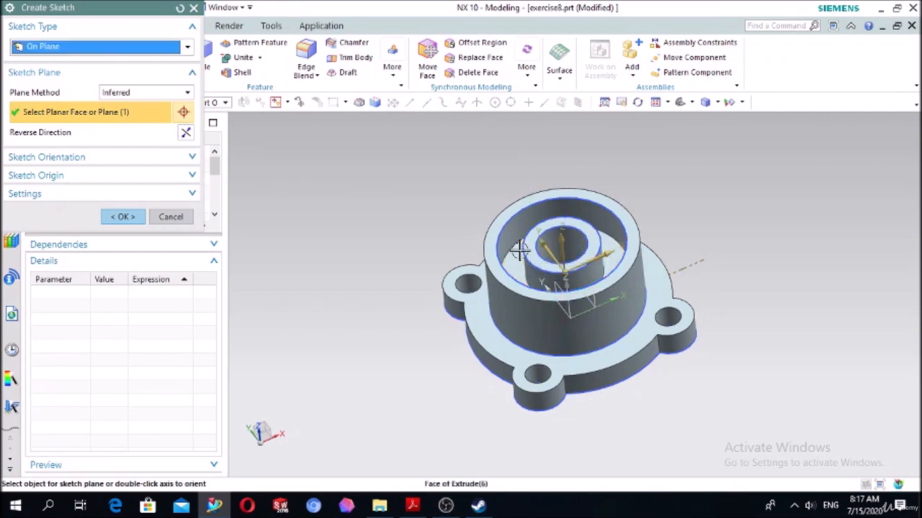
click(123, 216)
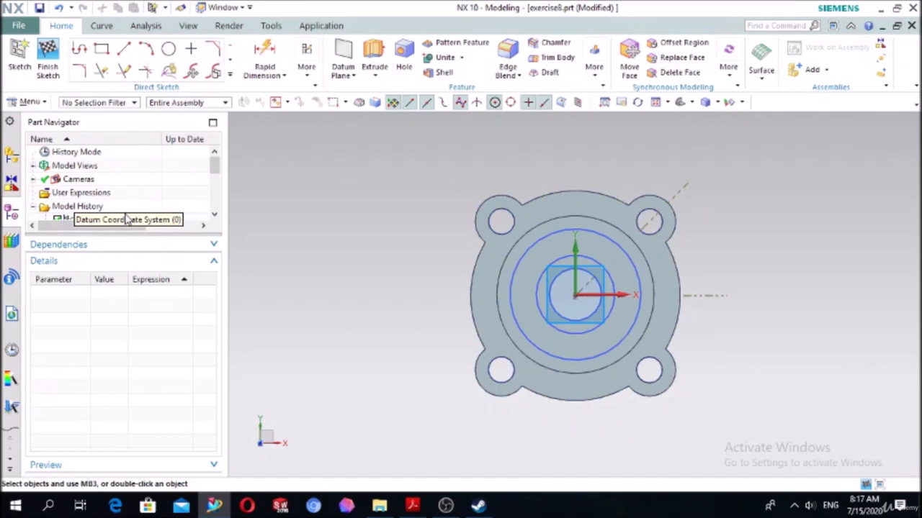
click(167, 49)
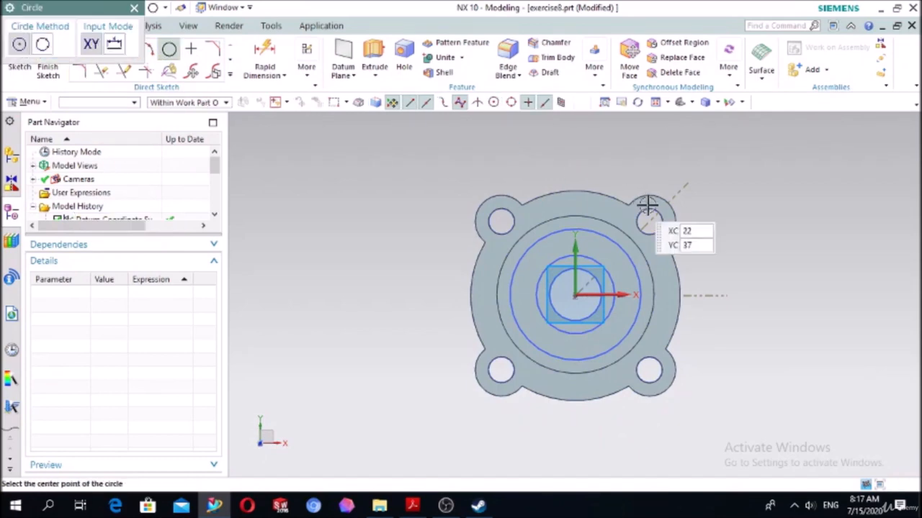
scroll(651, 209, up, 3)
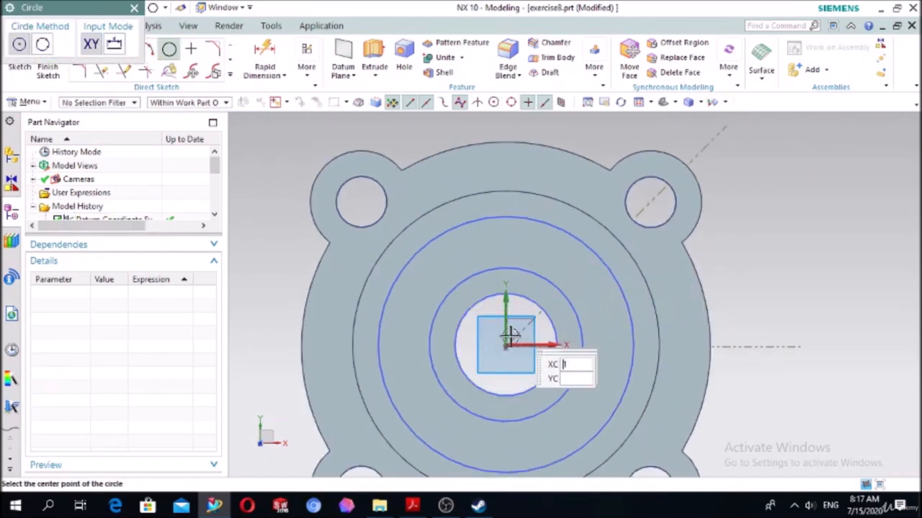
click(504, 243)
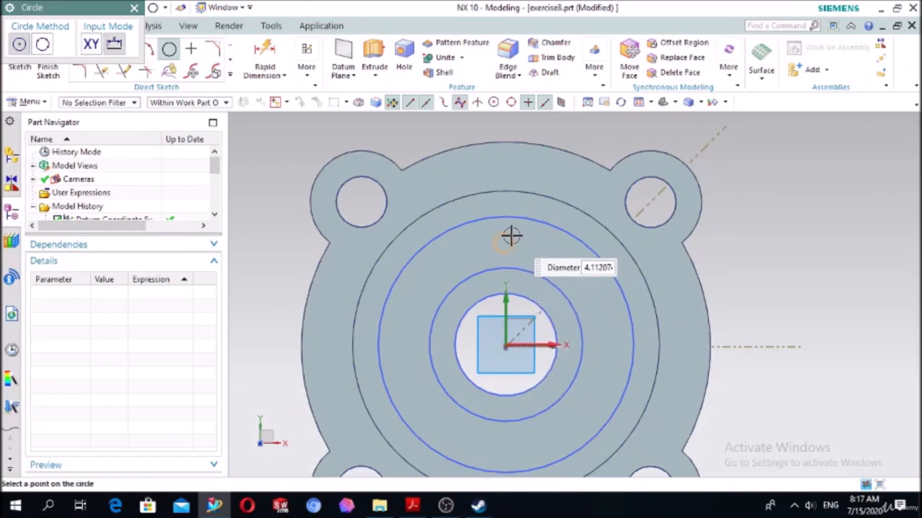
key(Escape)
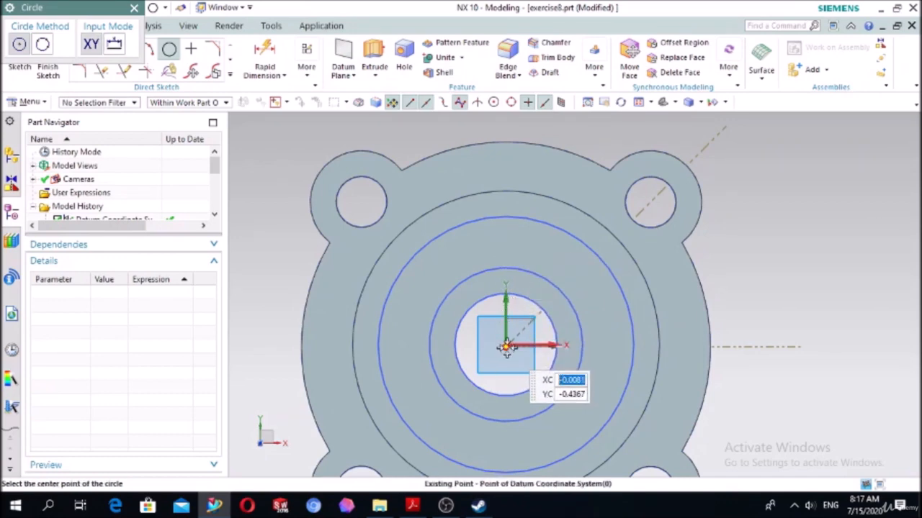
click(503, 343)
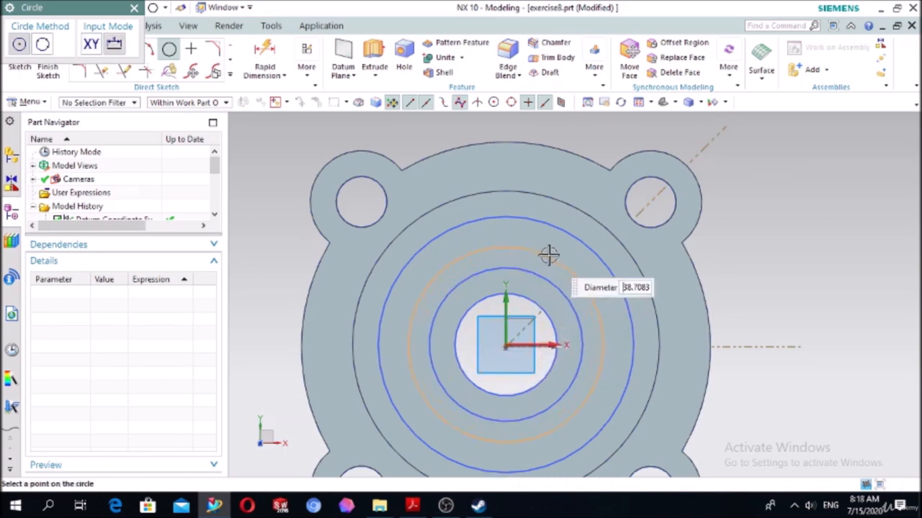
key(Escape)
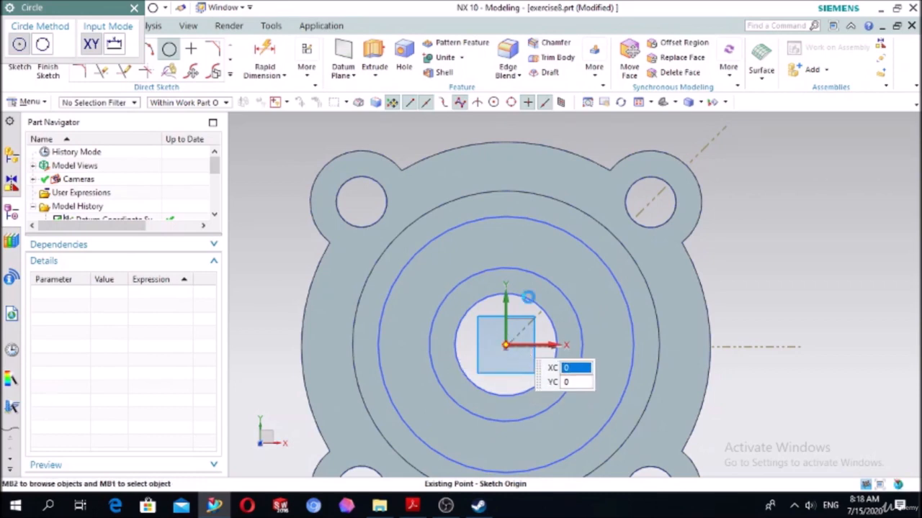
- Draw a circle about 42 mm in diameter centred on the sketch origin and convert it to a reference curve
click(506, 346)
click(576, 346)
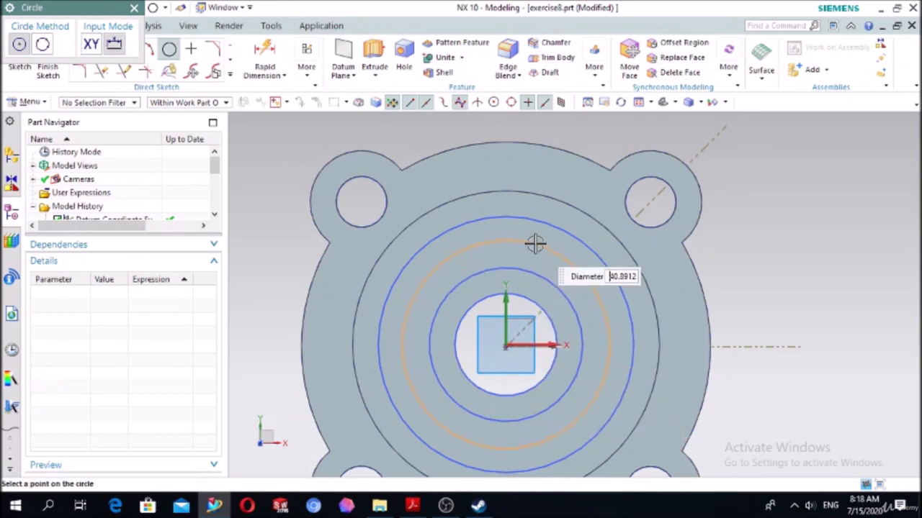
click(535, 243)
key(Escape)
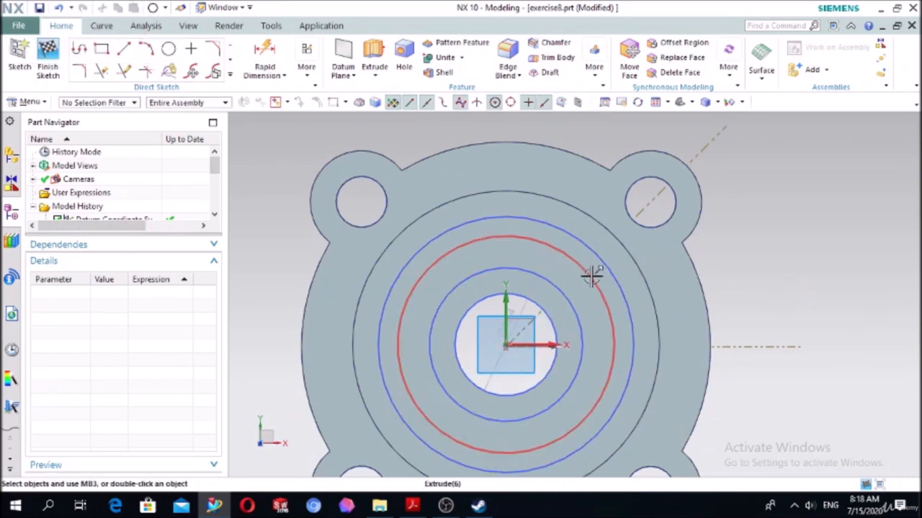
click(591, 276)
click(659, 256)
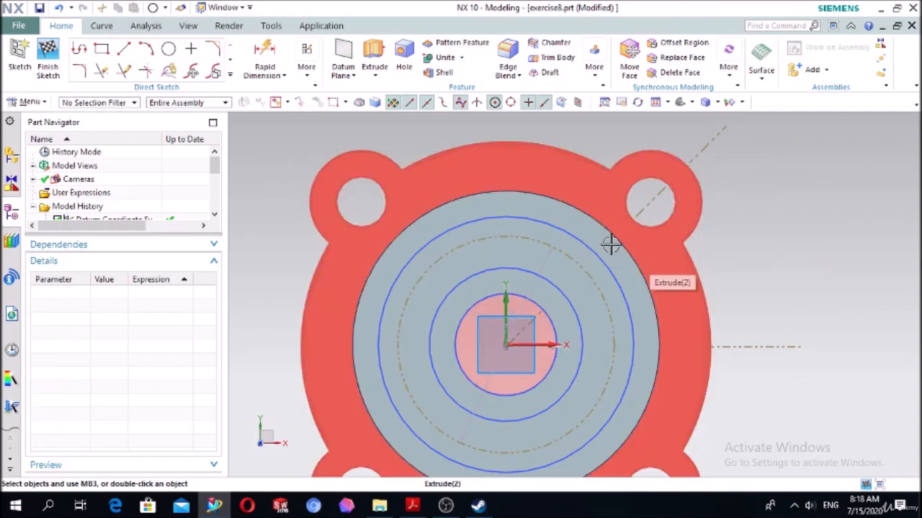
- Add a diameter dimension to the reference circle and set it to 40 mm
click(268, 59)
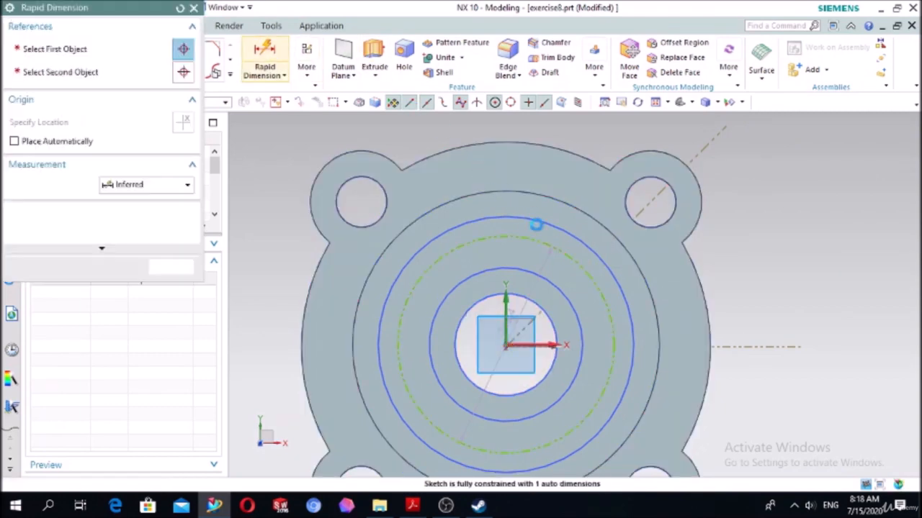
click(560, 252)
click(781, 200)
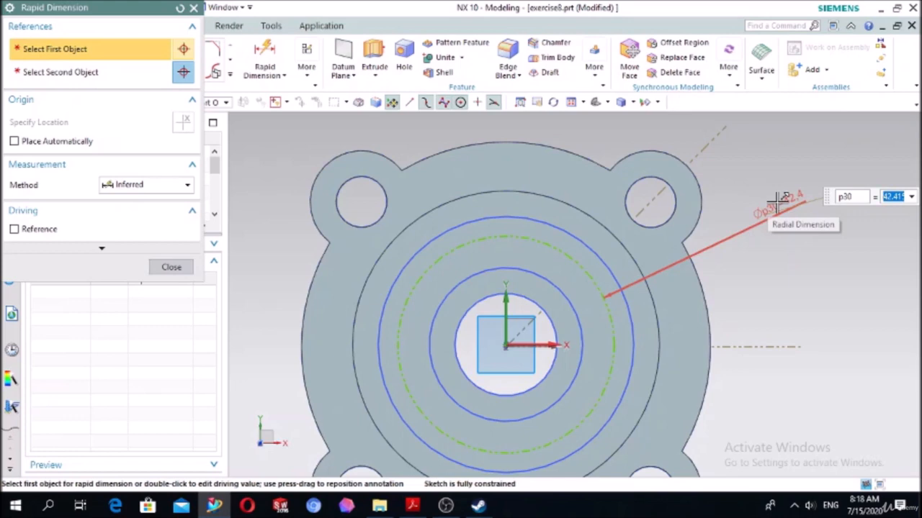
text(40)
key(Return)
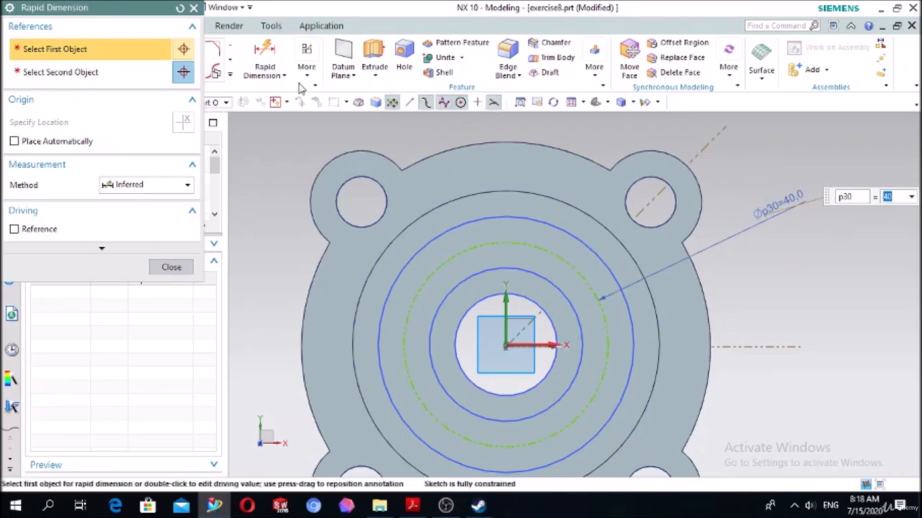
key(Escape)
- Draw a vertical line about 43 mm long upward from the sketch origin and convert it to a reference line
click(125, 50)
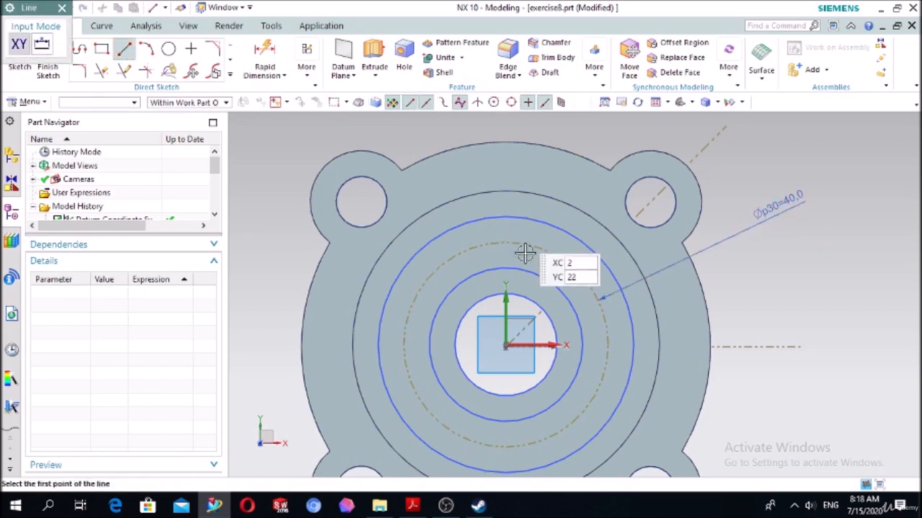
click(506, 344)
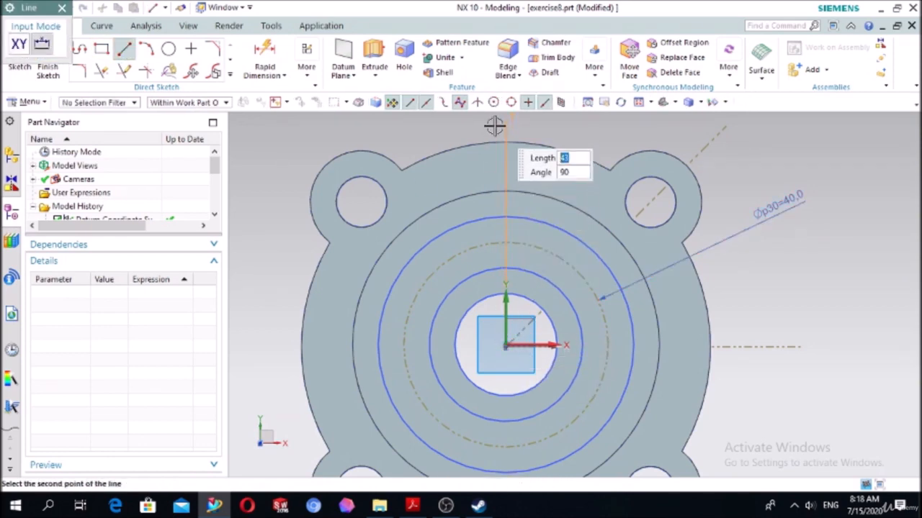
click(495, 126)
key(Escape)
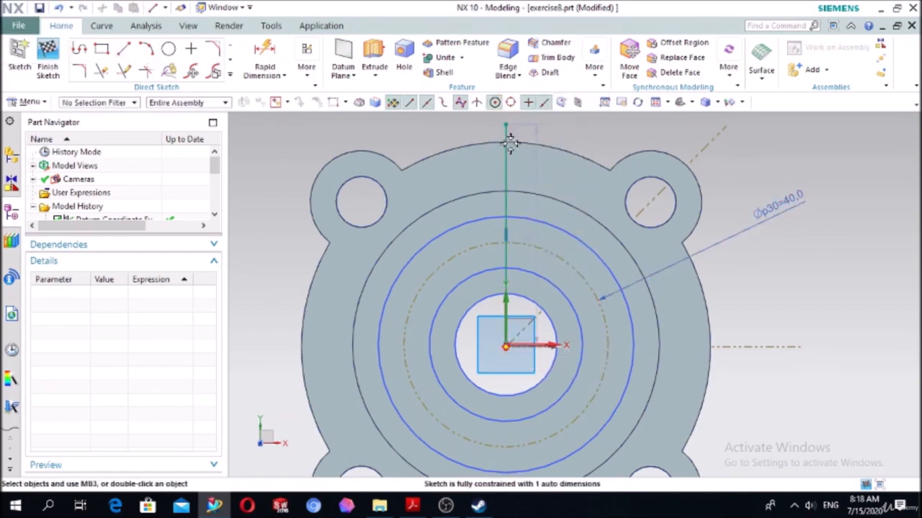
click(504, 162)
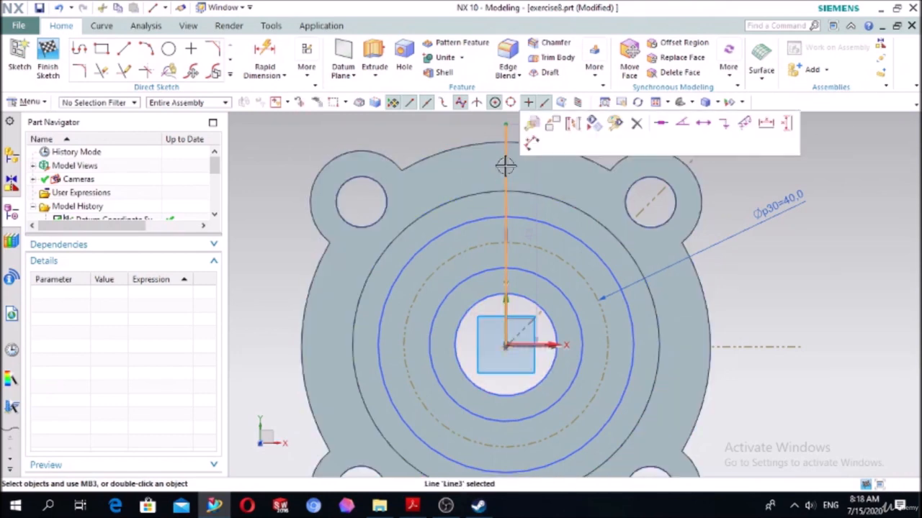
click(574, 139)
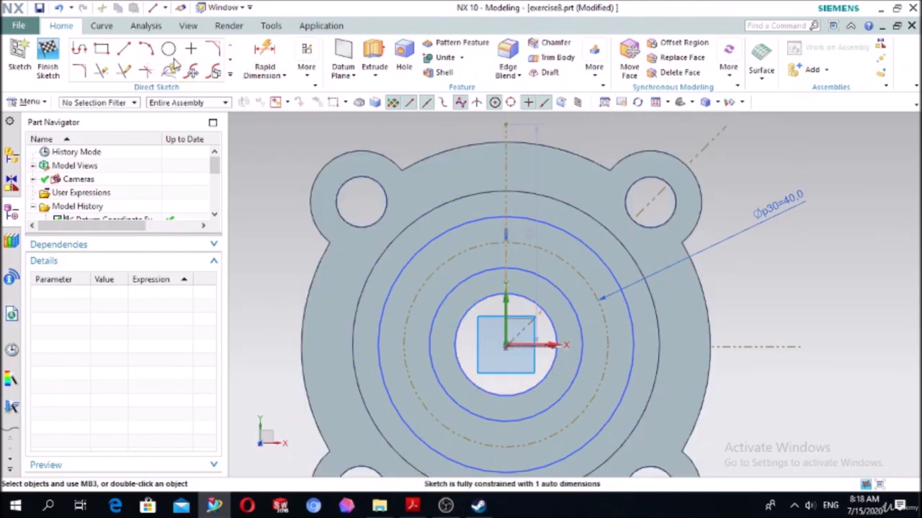
- Draw a small circle about 3 mm in diameter on the groove floor, near where the reference circle and vertical reference line cross
click(169, 49)
scroll(551, 247, up, 3)
click(511, 264)
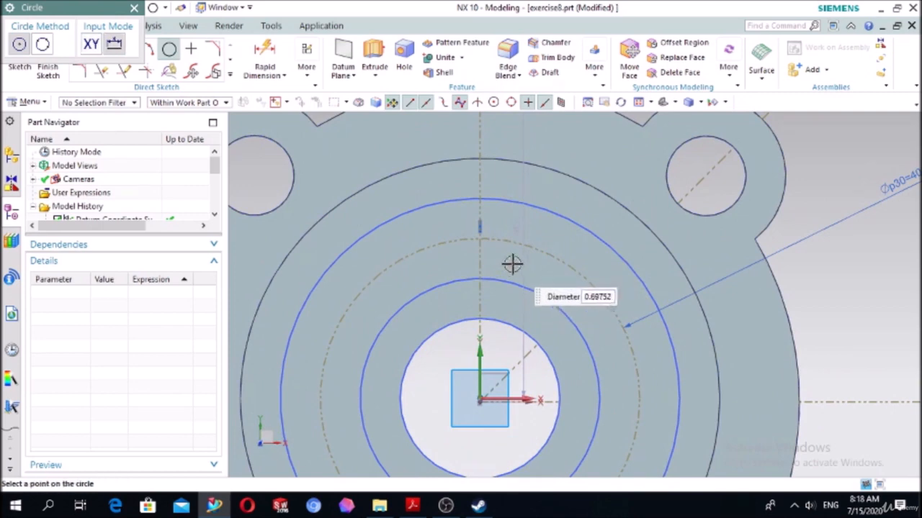
click(519, 257)
key(Escape)
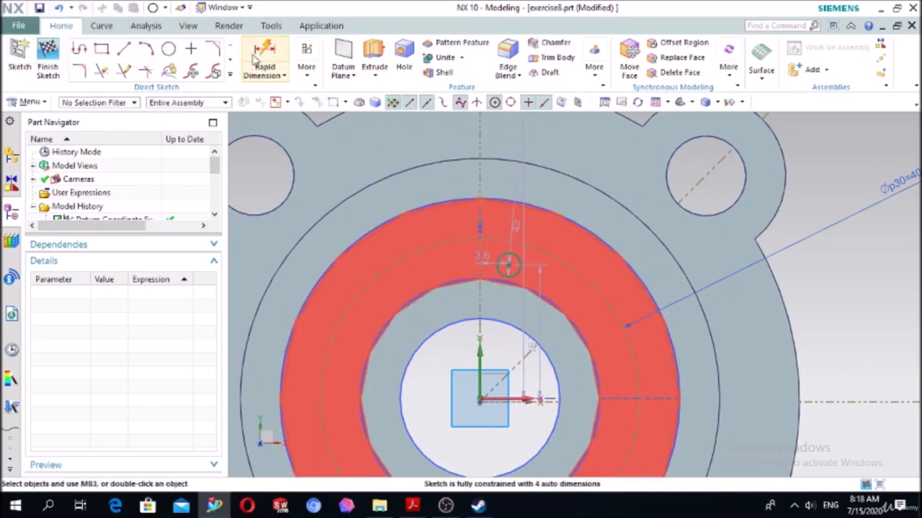
- Add a diameter dimension to the small circle and set it to 4 mm
click(261, 43)
click(524, 268)
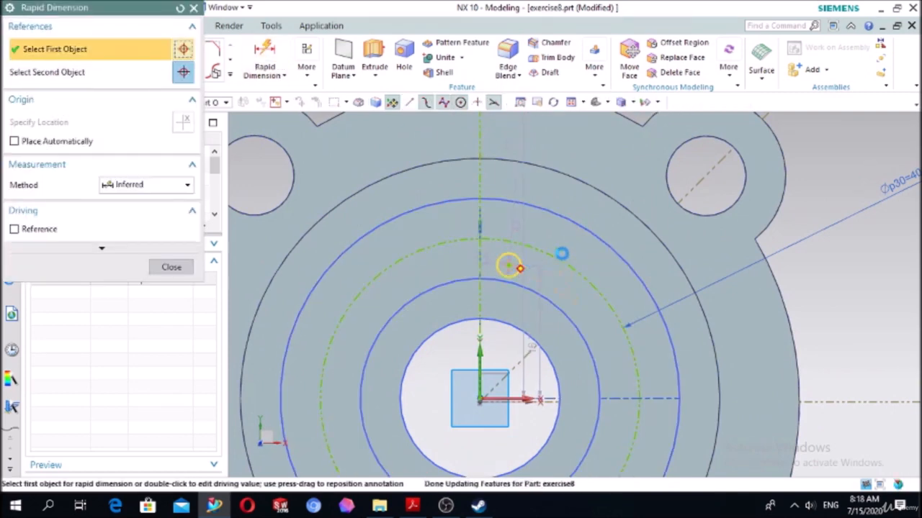
click(574, 247)
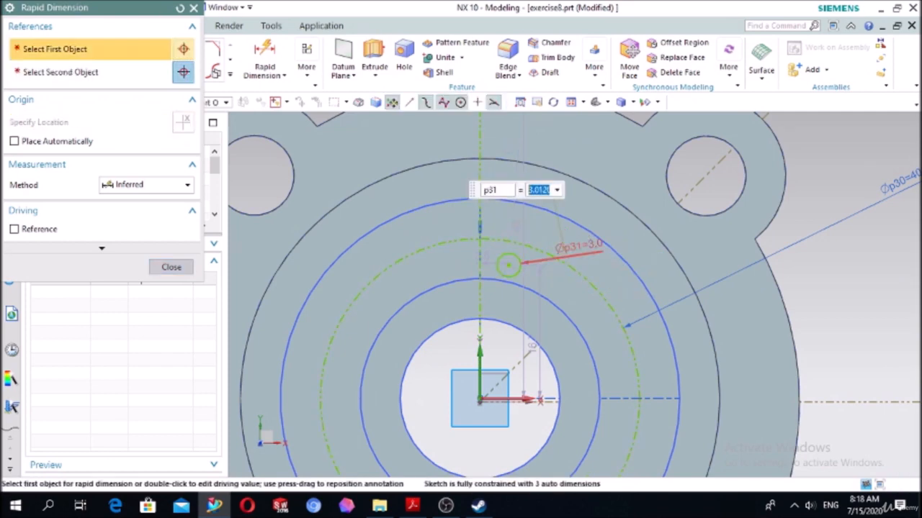
key(Escape)
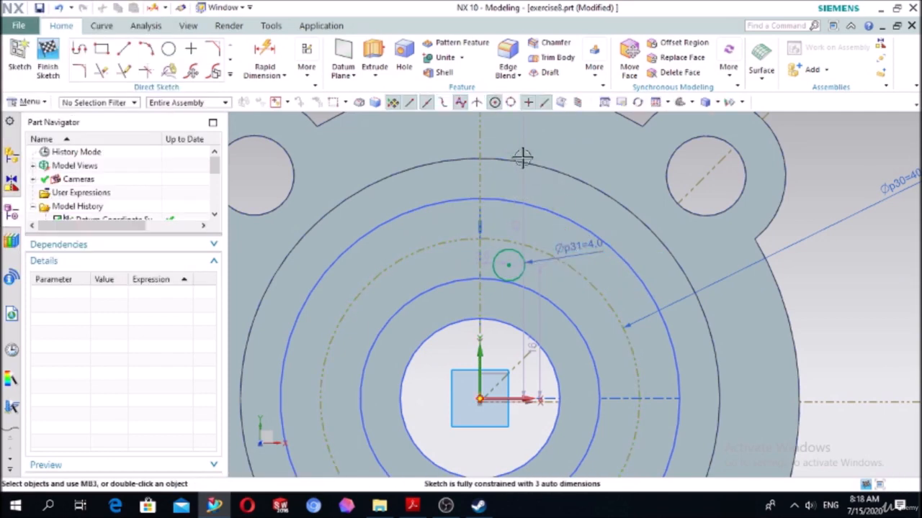
- Constrain the 4 mm circle's centre with Point on Curve to both the 40 mm reference circle and the vertical reference line
key(c)
scroll(559, 261, up, 4)
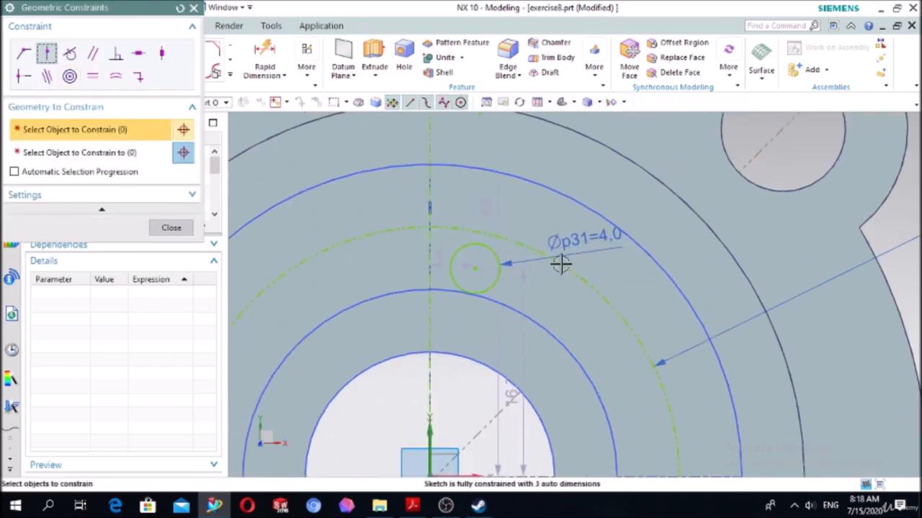
click(454, 268)
click(121, 156)
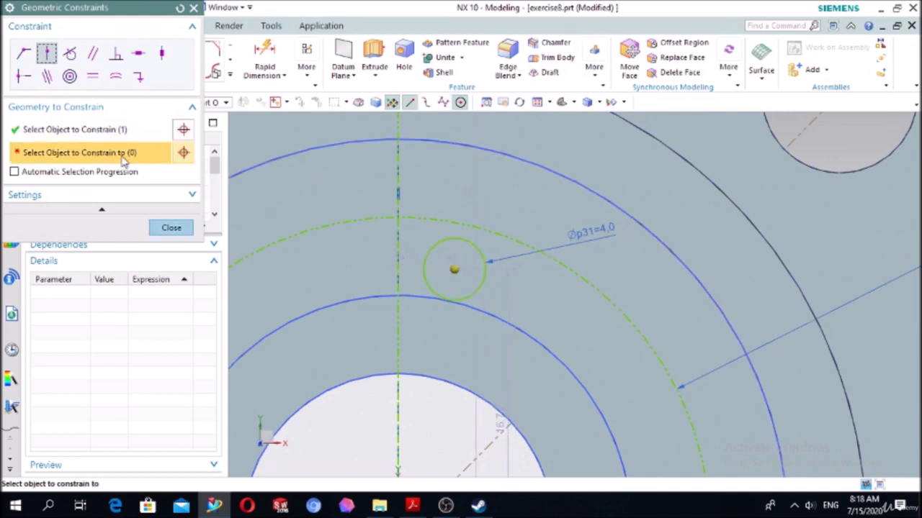
click(424, 217)
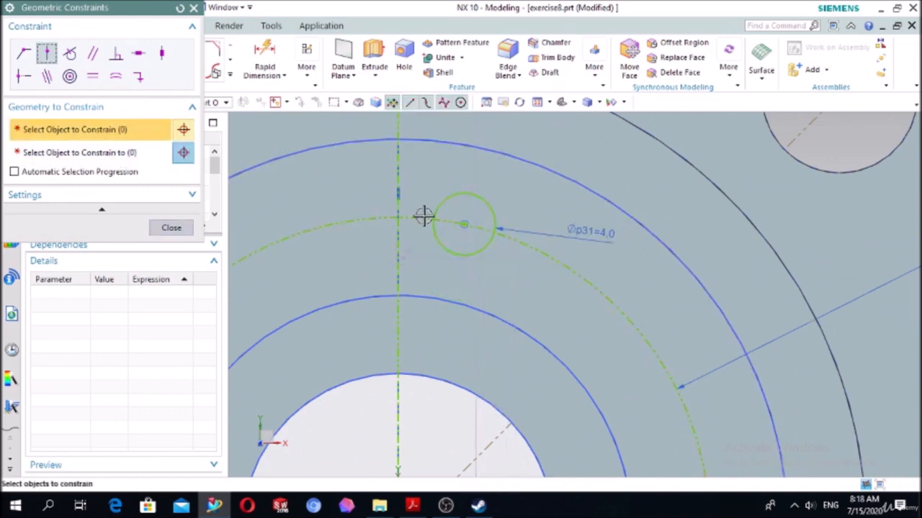
click(460, 224)
click(136, 154)
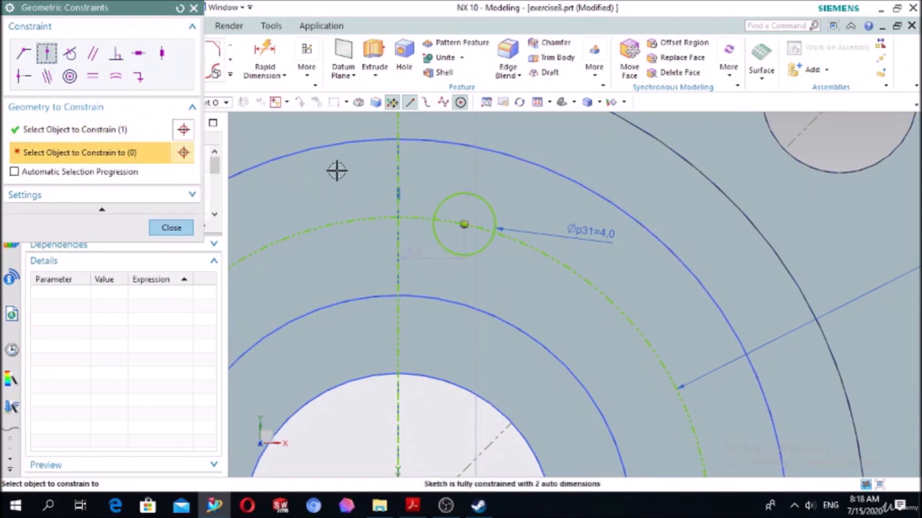
click(400, 154)
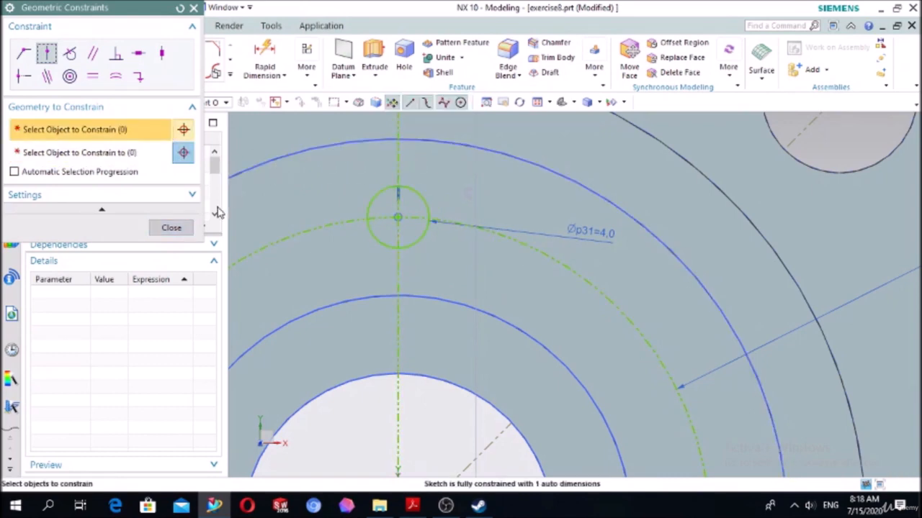
click(171, 227)
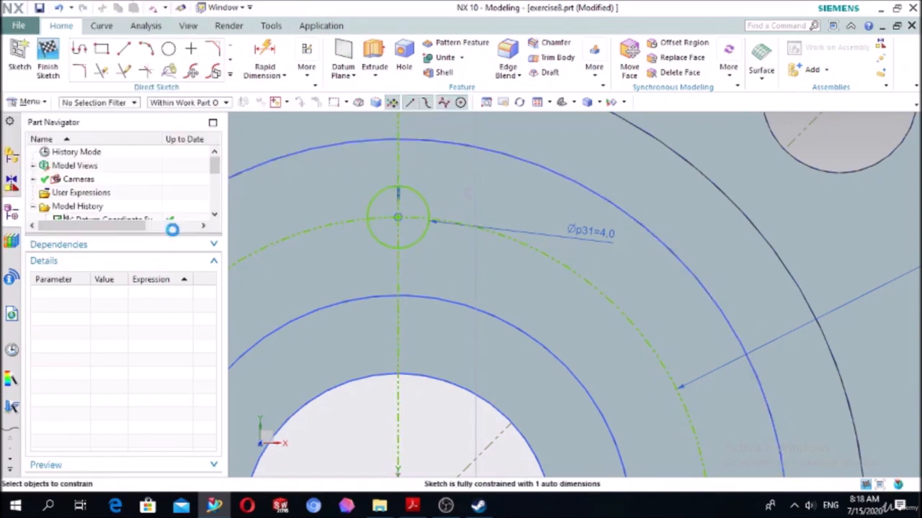
- Mirror the 4 mm circle about the sketch's horizontal axis with Mirror Curve
click(216, 85)
click(79, 180)
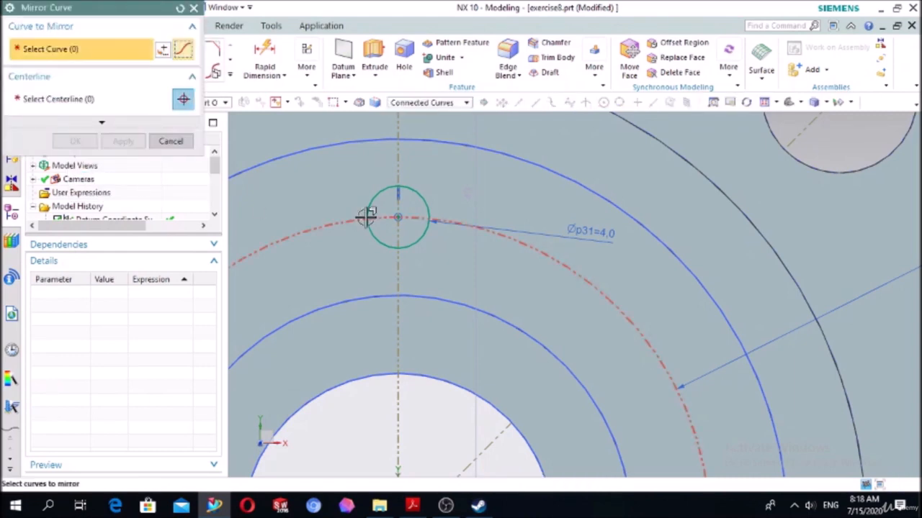
click(422, 190)
scroll(414, 190, down, 5)
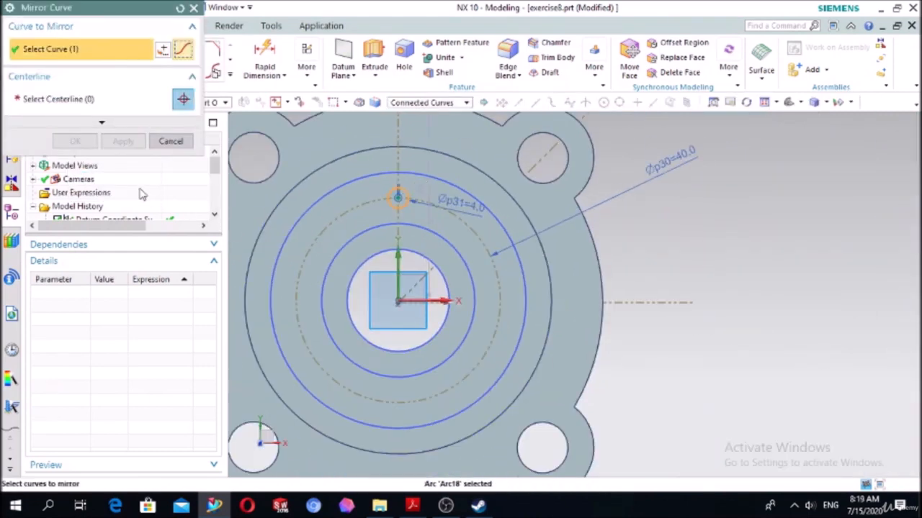
click(85, 104)
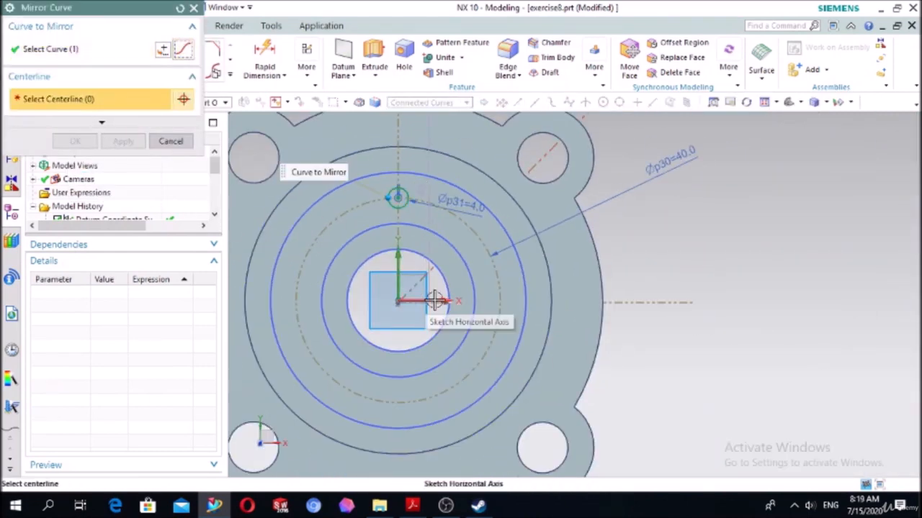
click(435, 300)
click(74, 141)
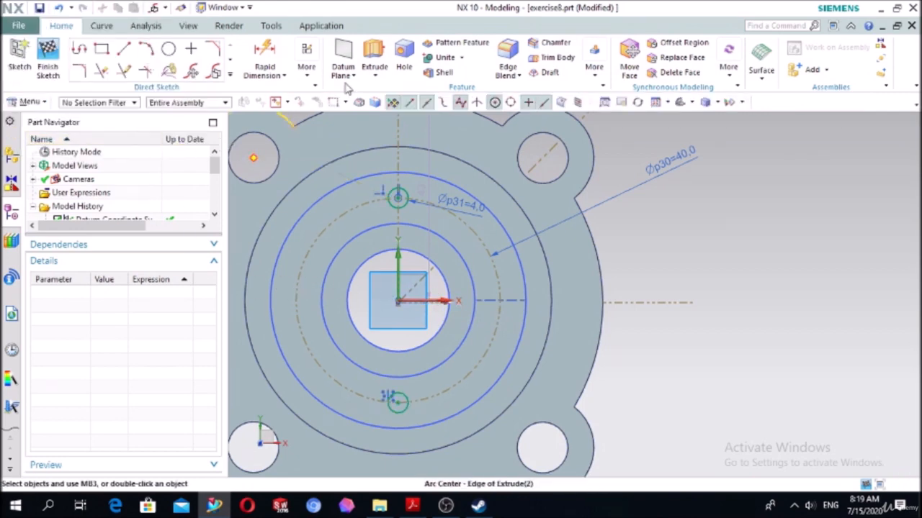
- Extrude both 4 mm circles downward as a Subtract, with the end set Until Selected at the flange's bottom face
click(374, 54)
scroll(787, 323, down, 3)
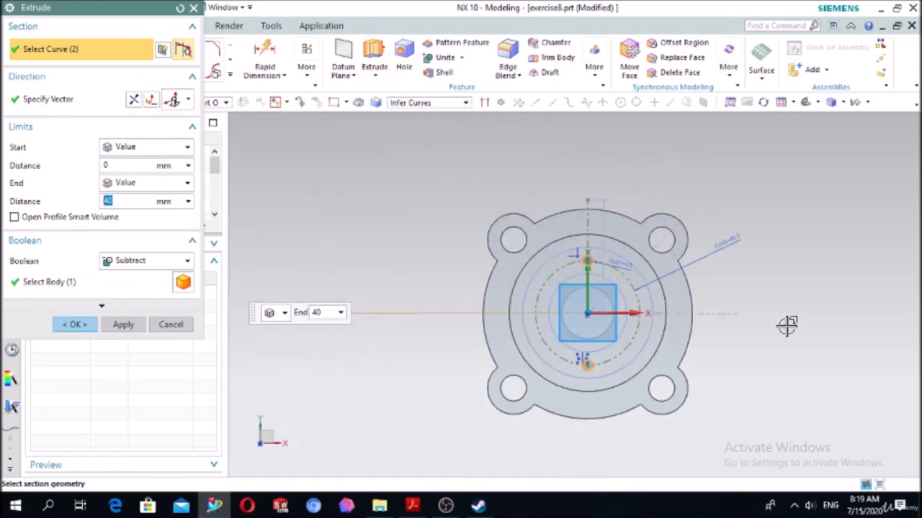
middle_drag(788, 323, 724, 288)
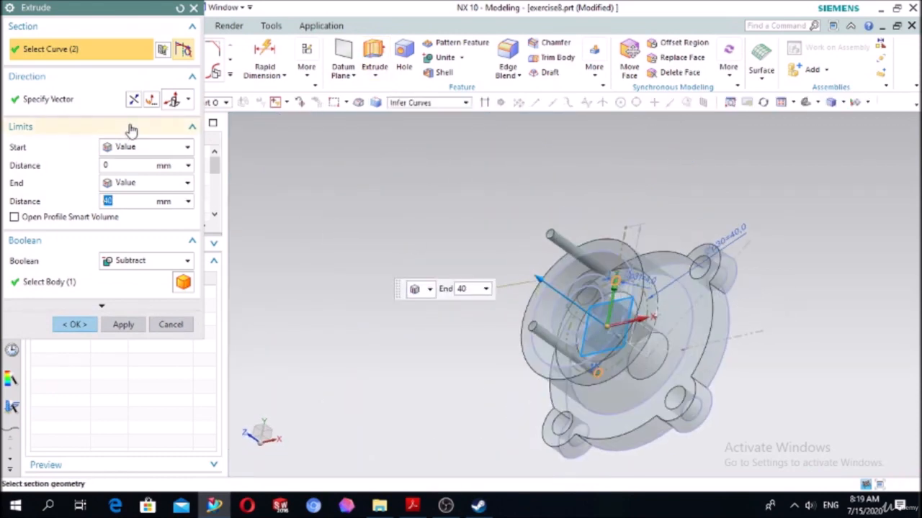
click(134, 101)
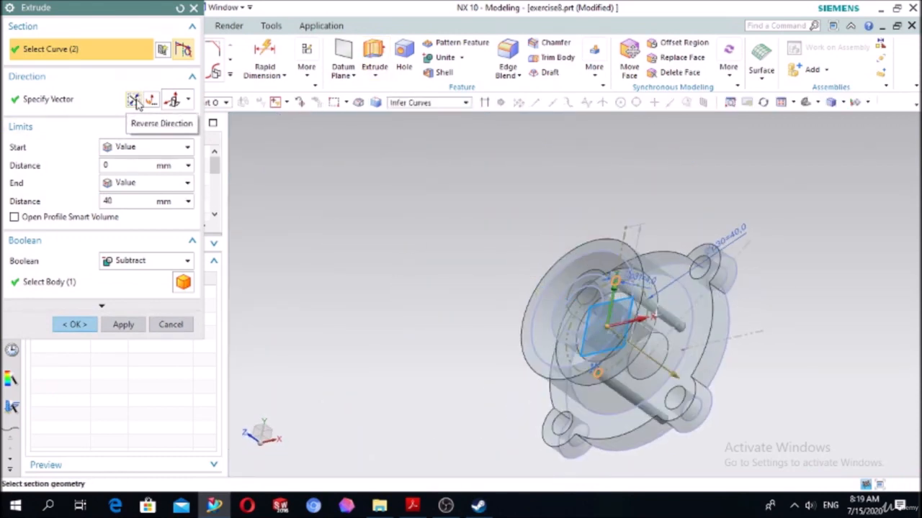
click(123, 184)
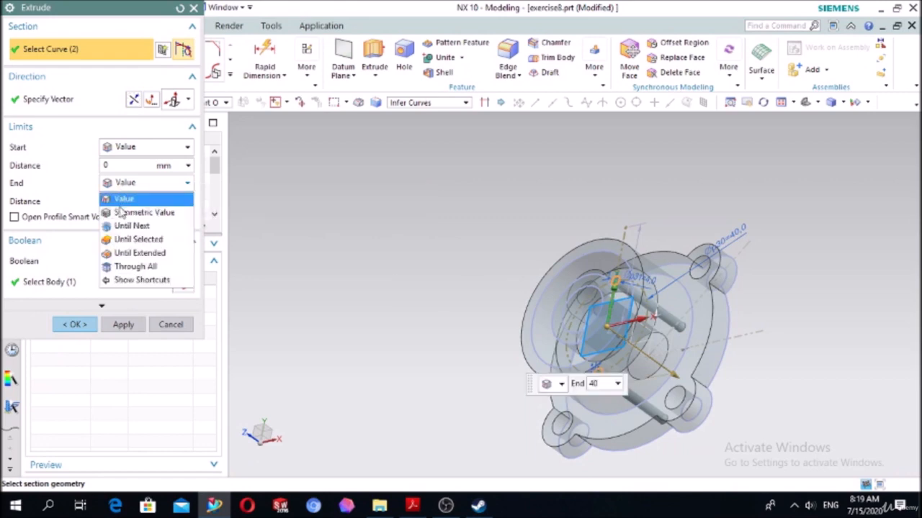
click(132, 242)
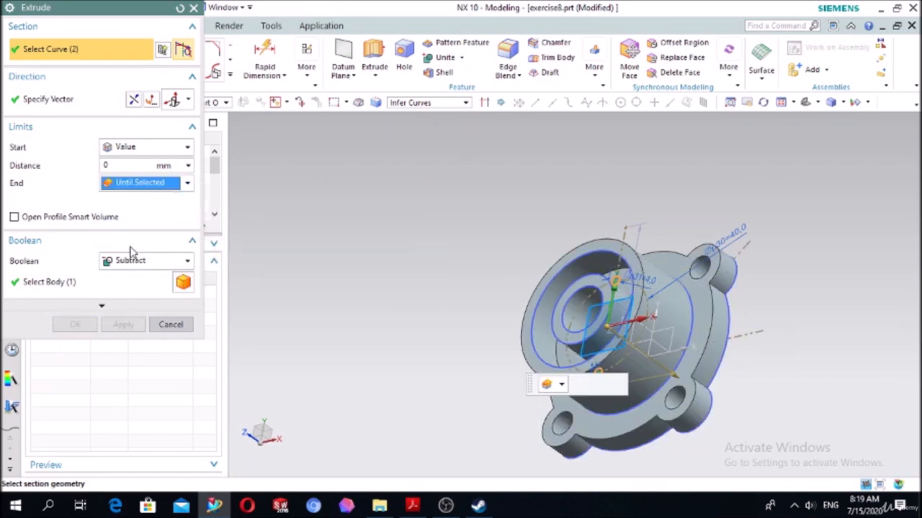
middle_drag(290, 292, 639, 360)
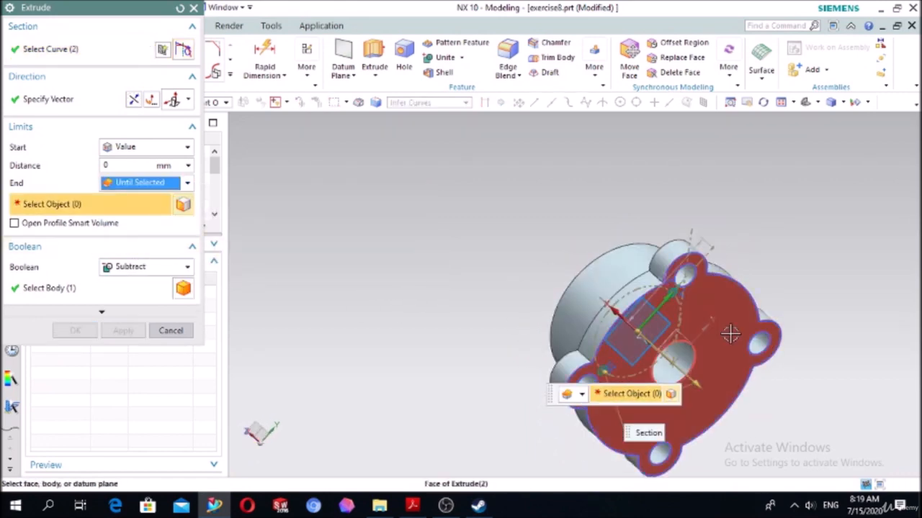
click(679, 324)
middle_drag(413, 259, 570, 229)
click(78, 331)
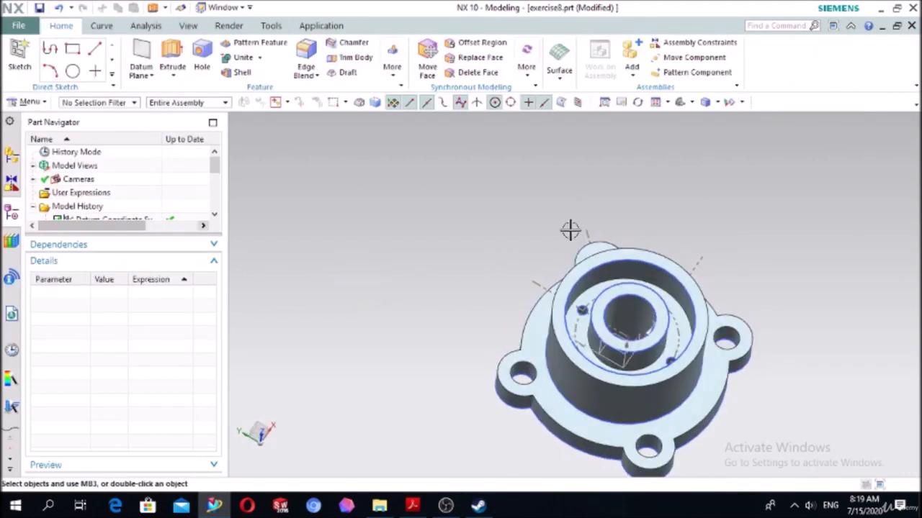
- Inspect the flange from several angles and compare it with the drawing on page 25 of the PDF in Acrobat Reader
click(679, 105)
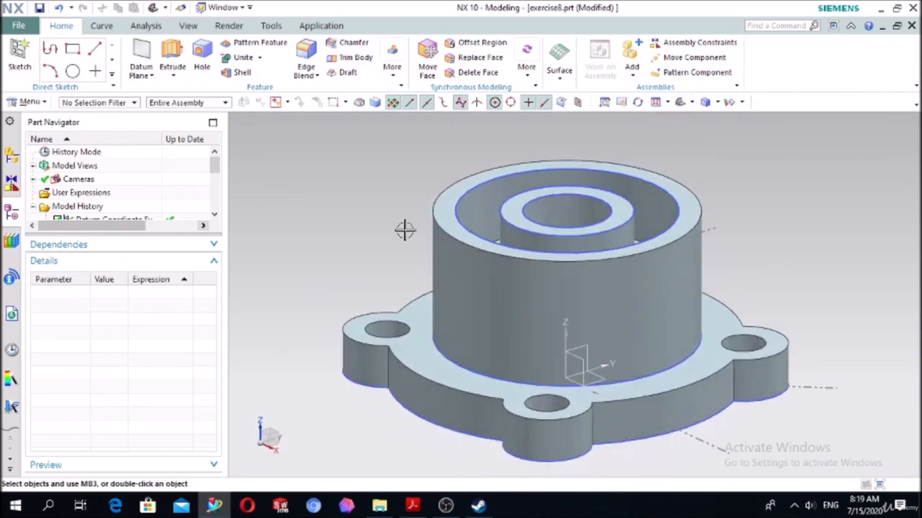
middle_drag(364, 214, 363, 255)
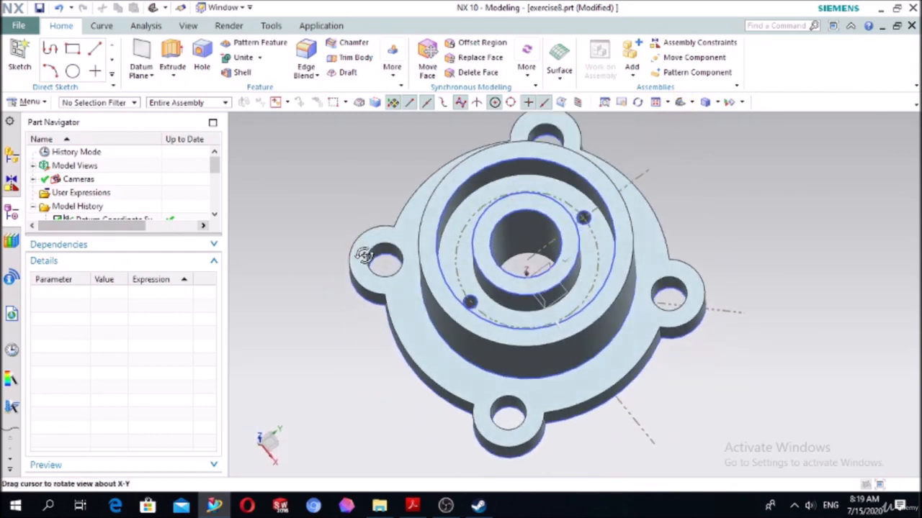
click(414, 506)
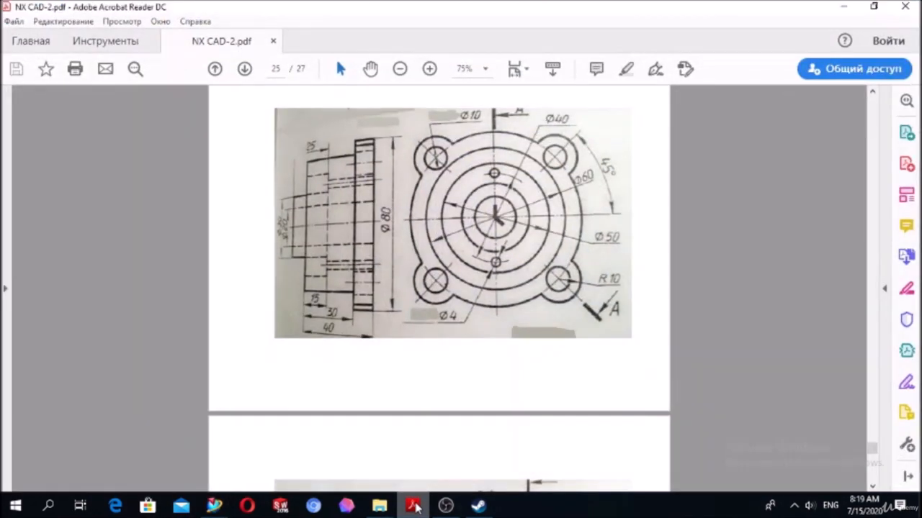
click(416, 506)
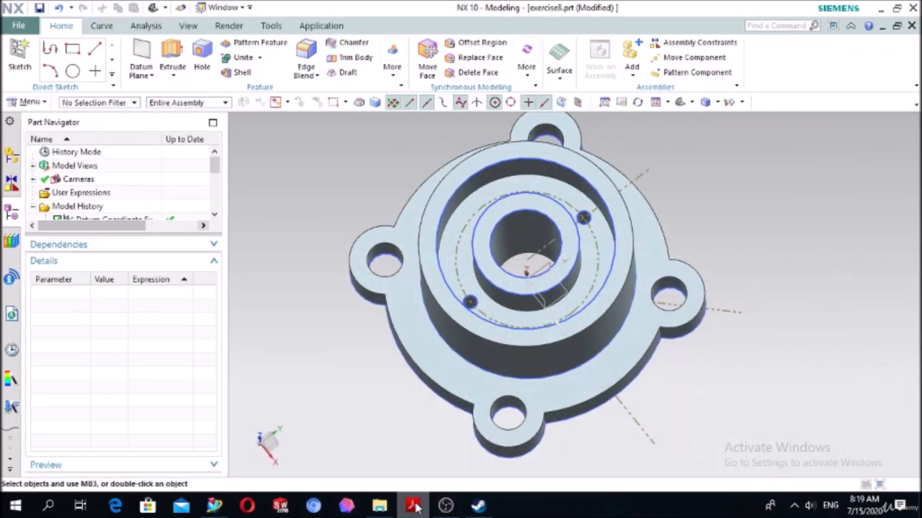